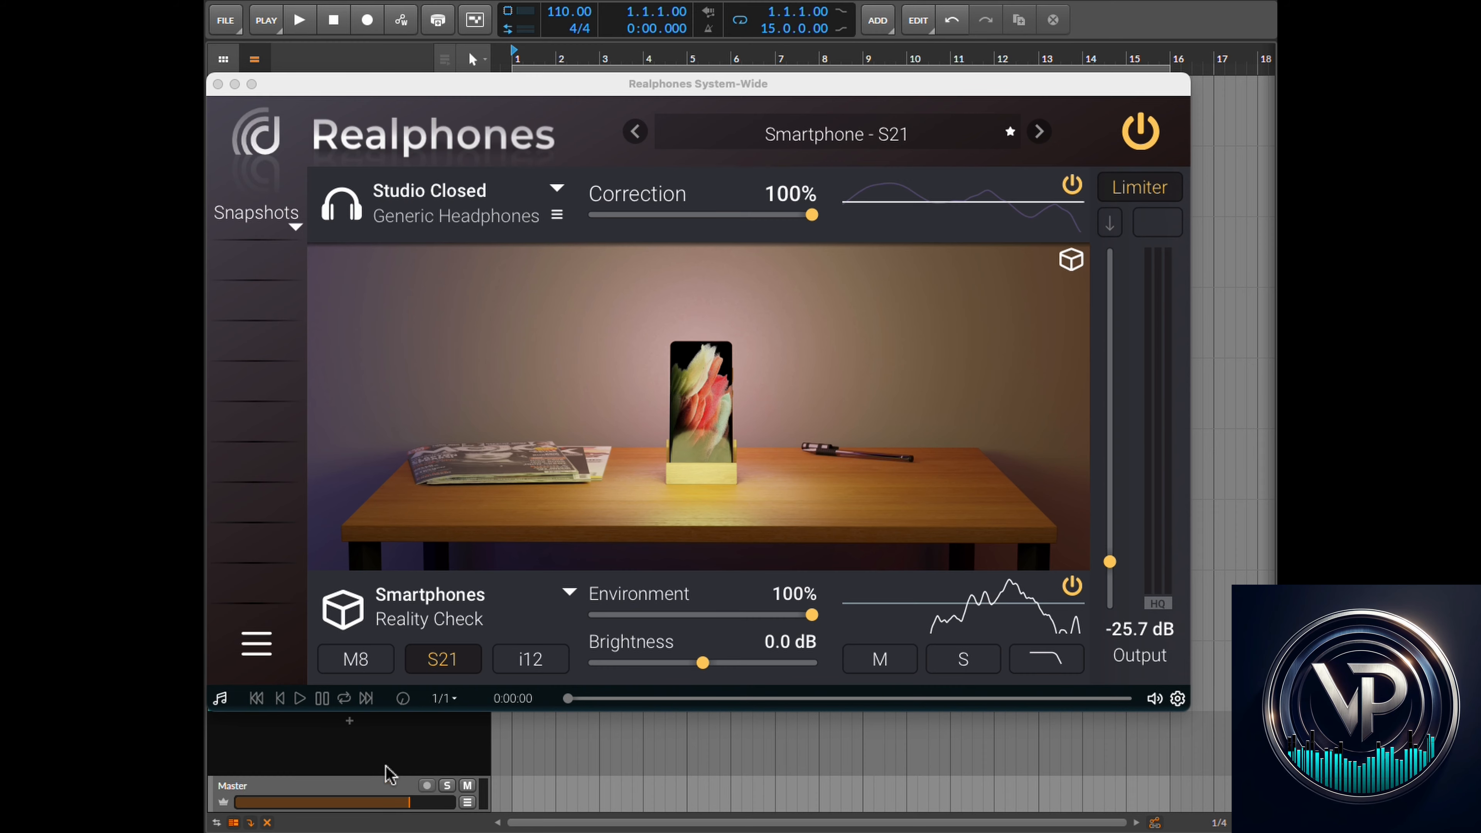
# - Switch the Realphones plugin to Advanced Mode
pyautogui.click(252, 647)
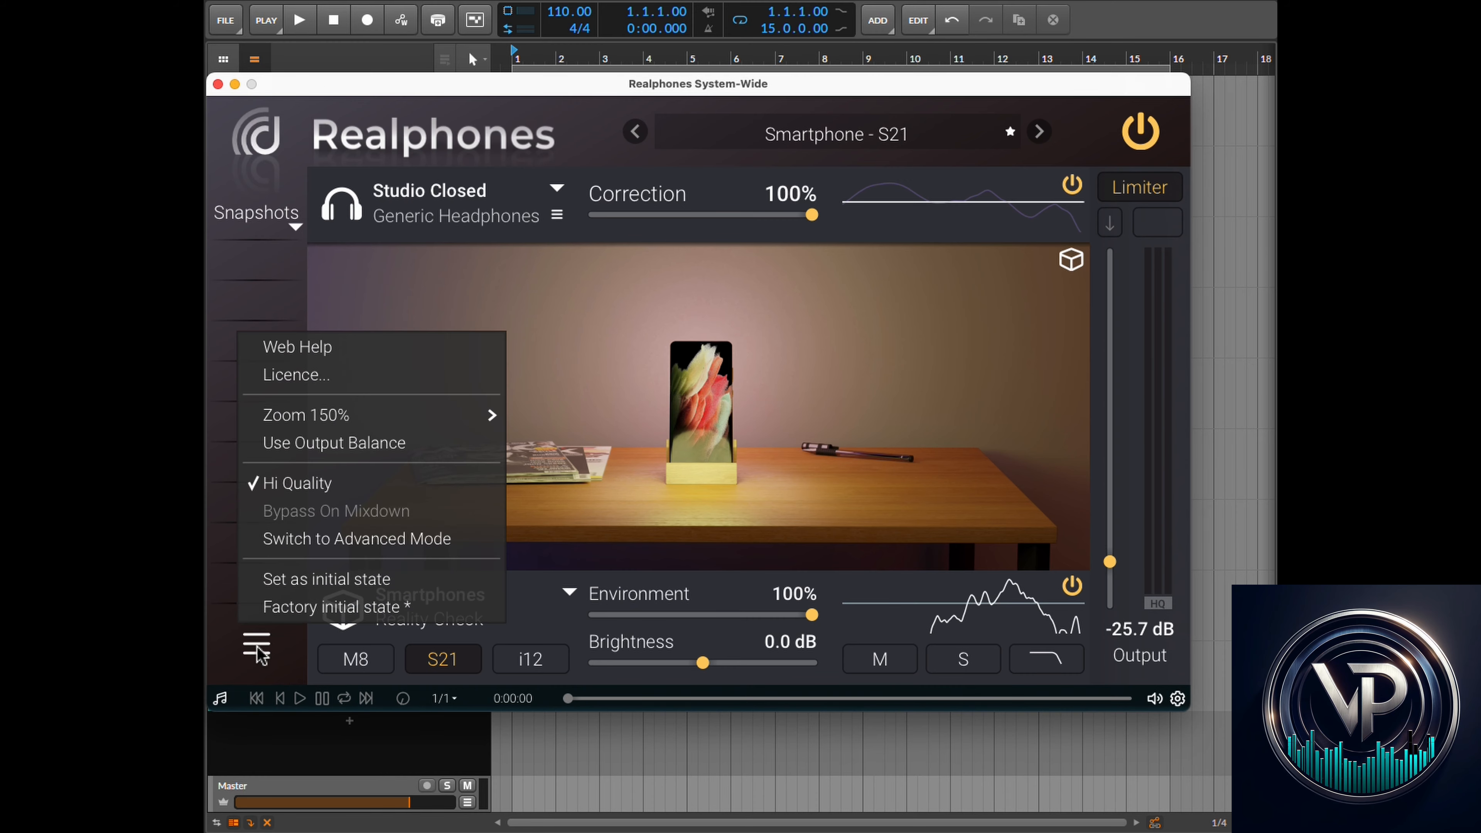
pyautogui.click(313, 542)
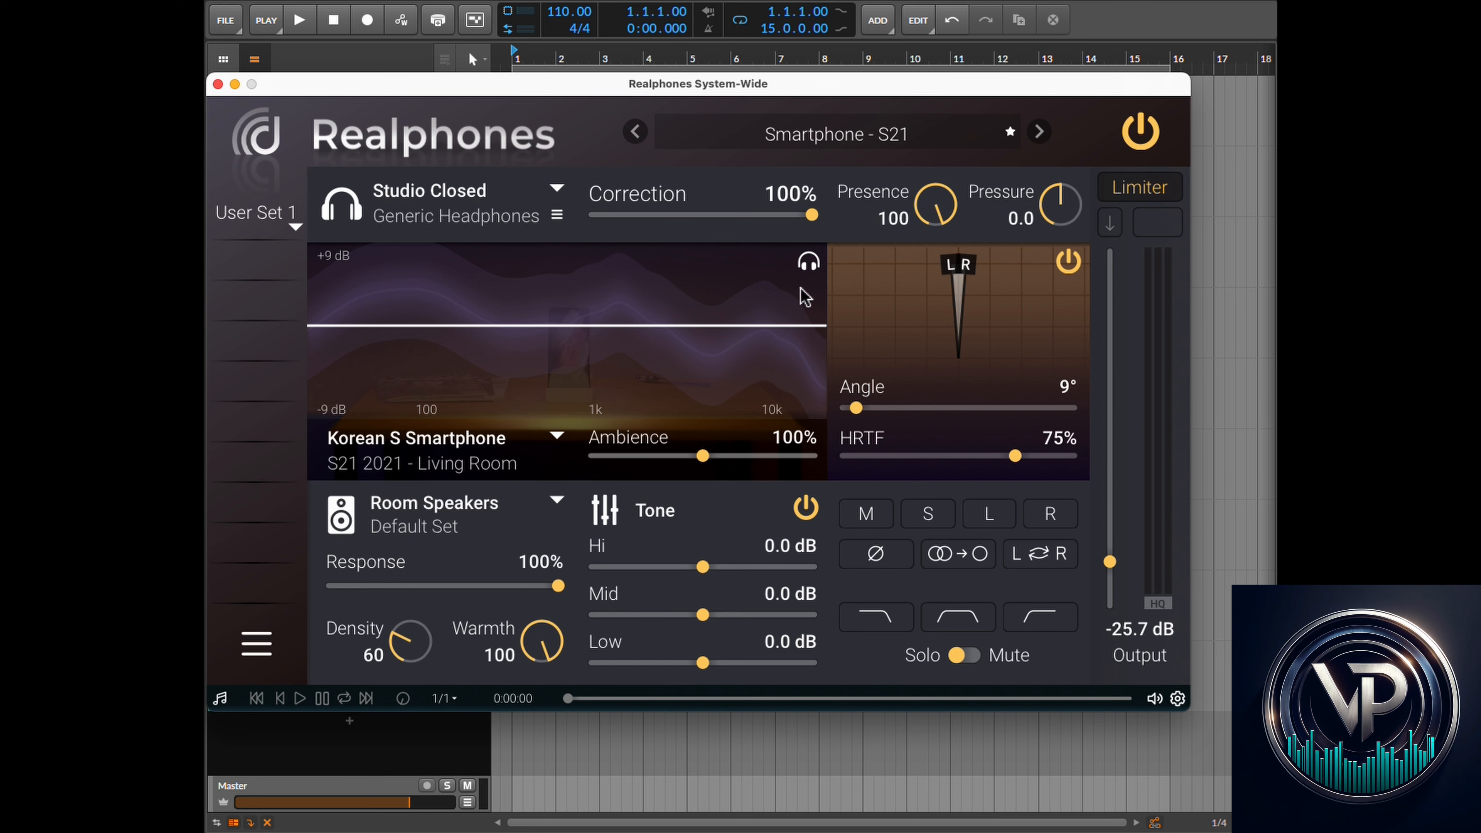
# - Open the preset browser and the snapshot slot menu, then close the preset browser
pyautogui.click(849, 138)
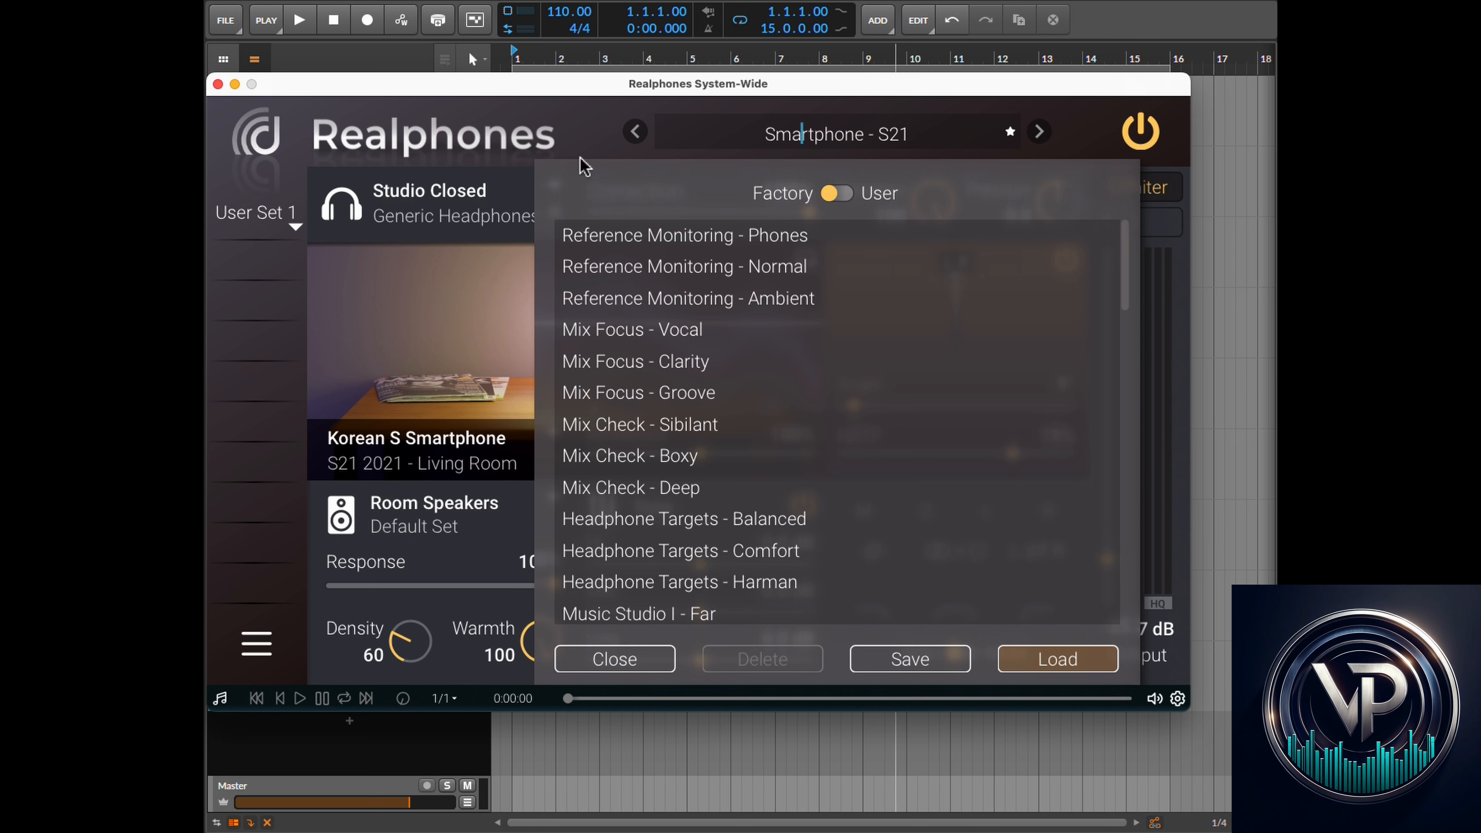
pyautogui.rightClick(255, 284)
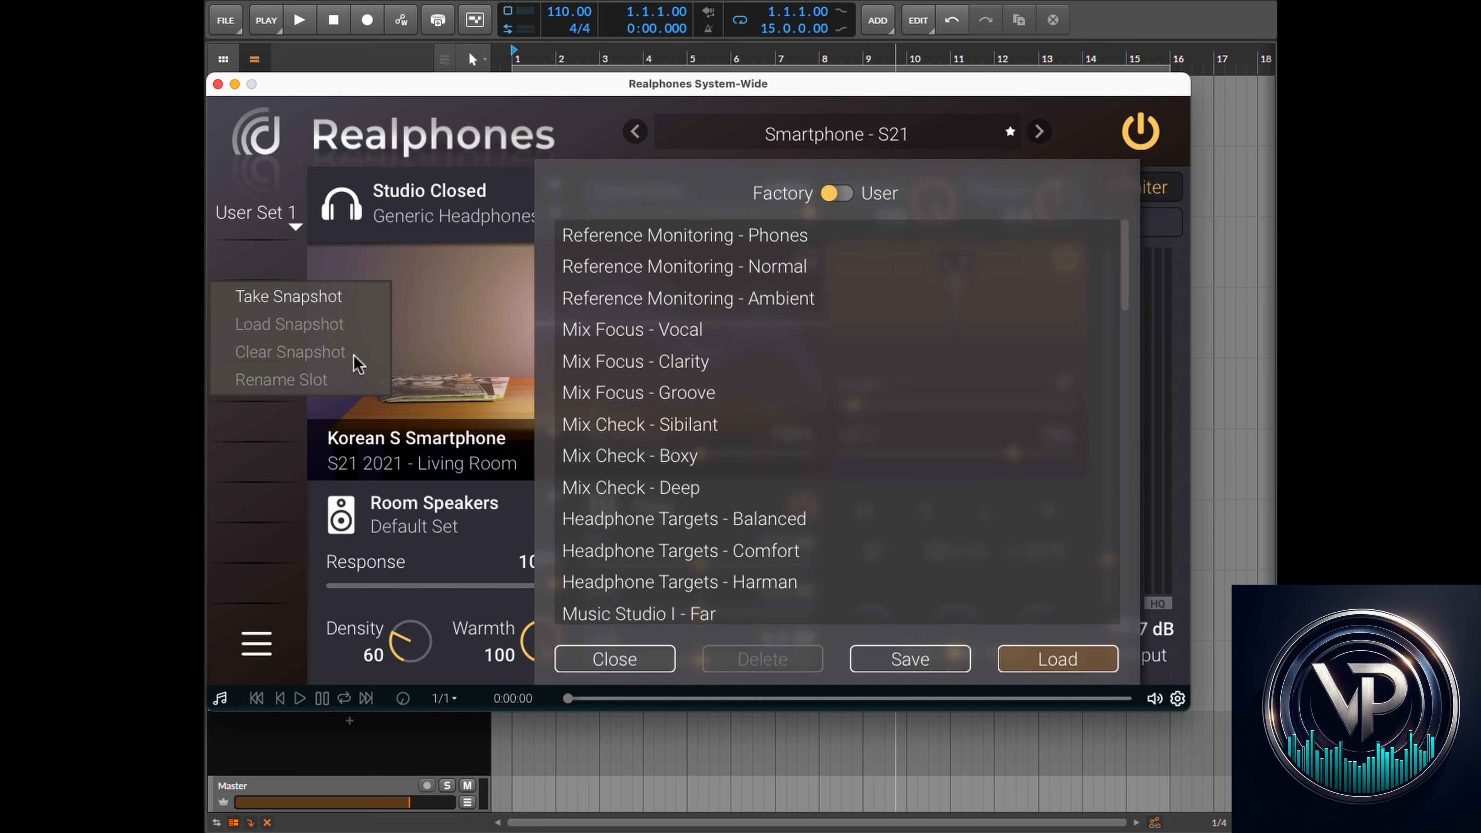
pyautogui.click(638, 659)
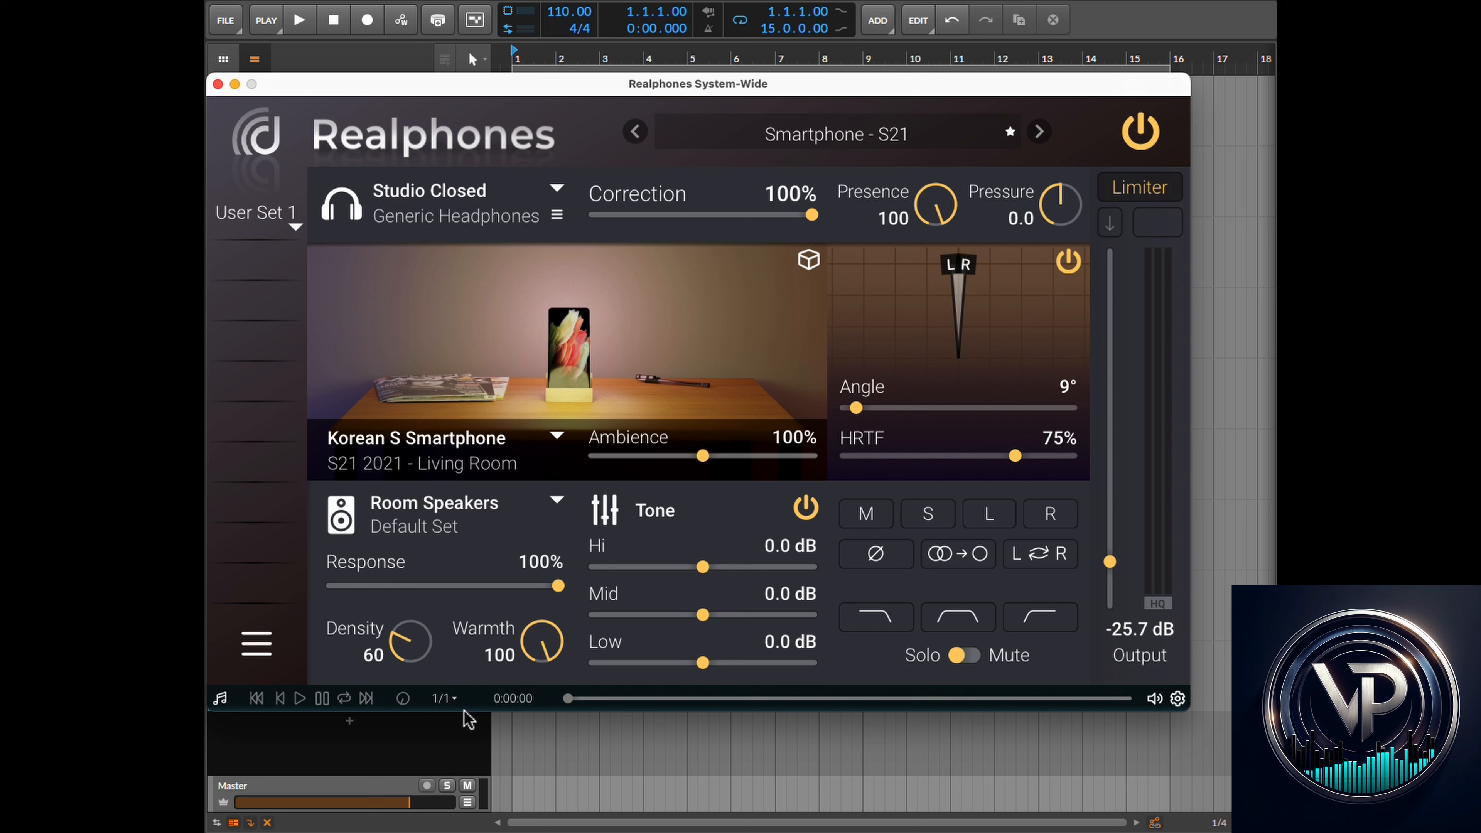
# - Open the headphone model list, then browse the supported headphones page on the dSONIQ website in the browser
pyautogui.click(475, 204)
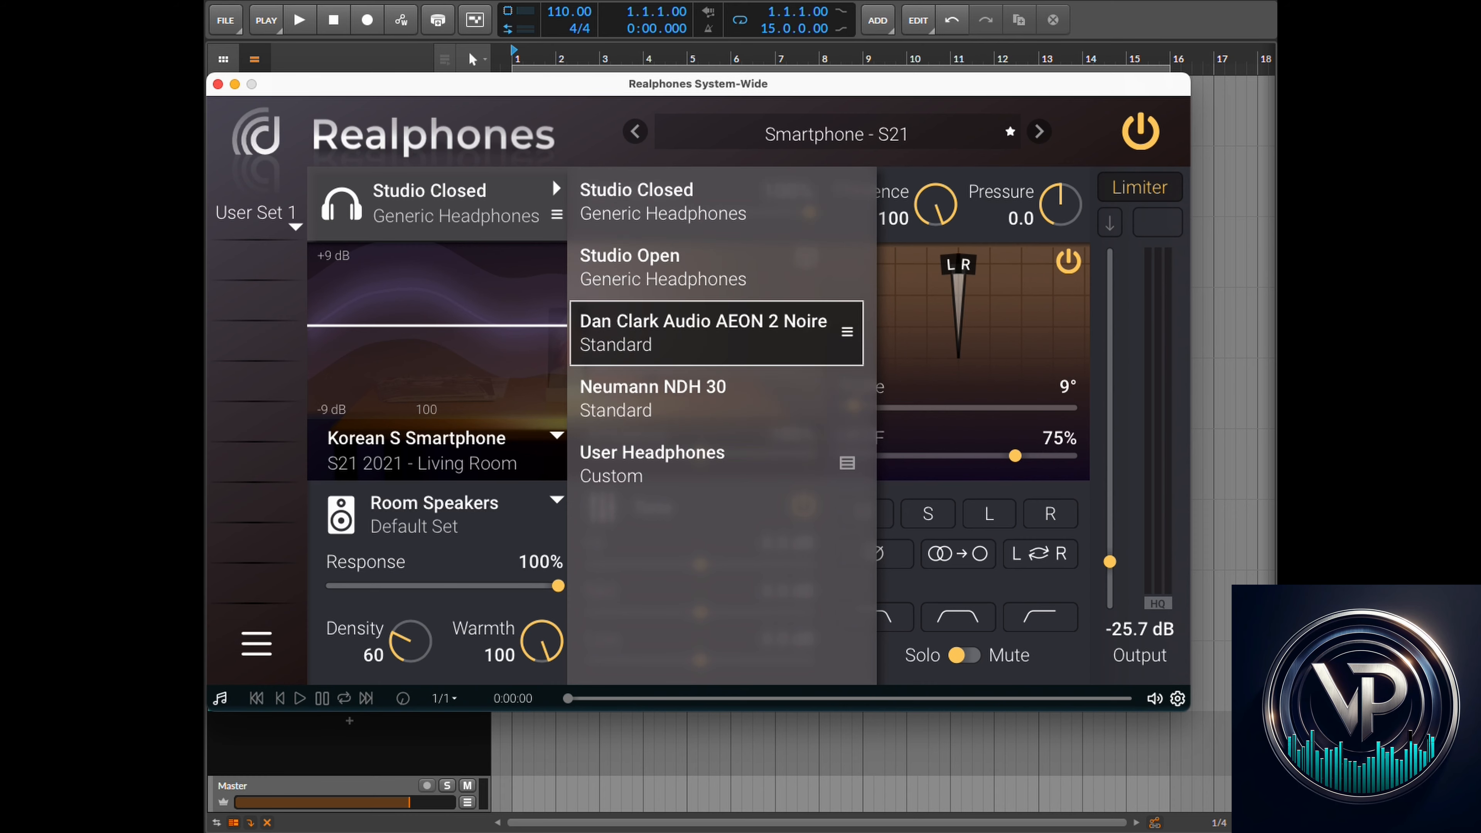
pyautogui.moveTo(205, 43); pyautogui.dragTo(886, 12)
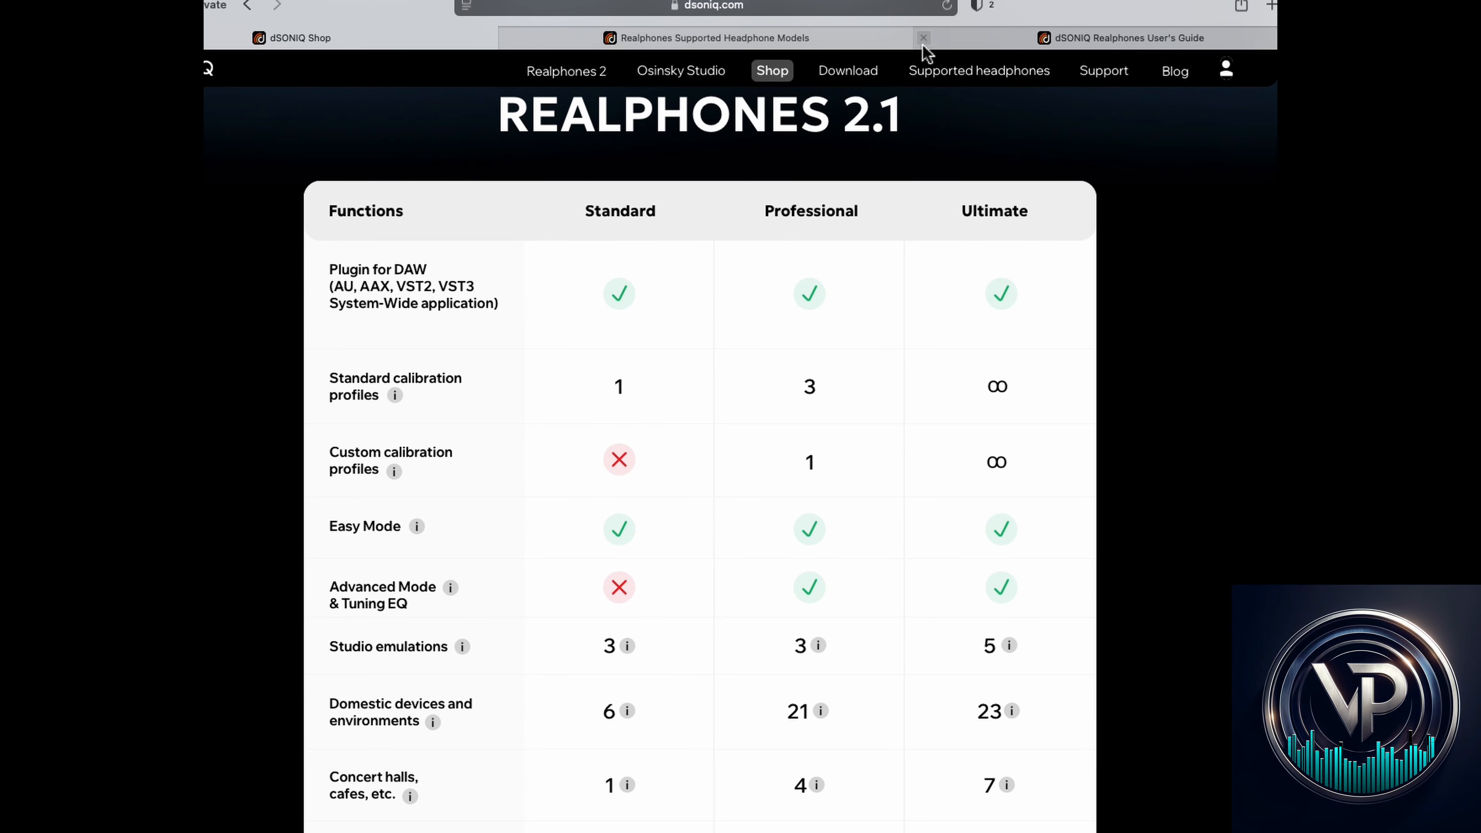
pyautogui.click(885, 47)
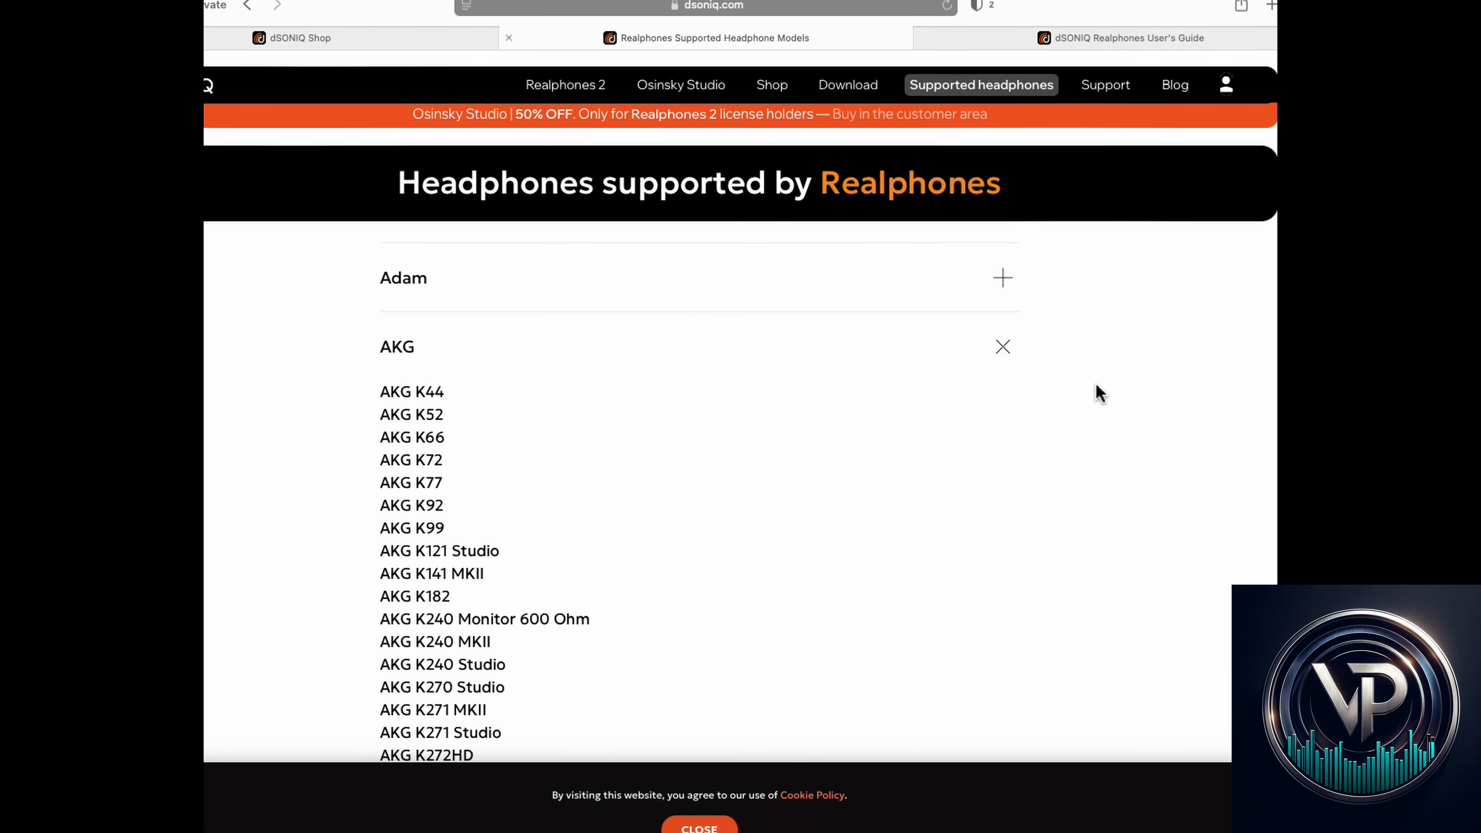
pyautogui.scroll(-20, 1100, 395)
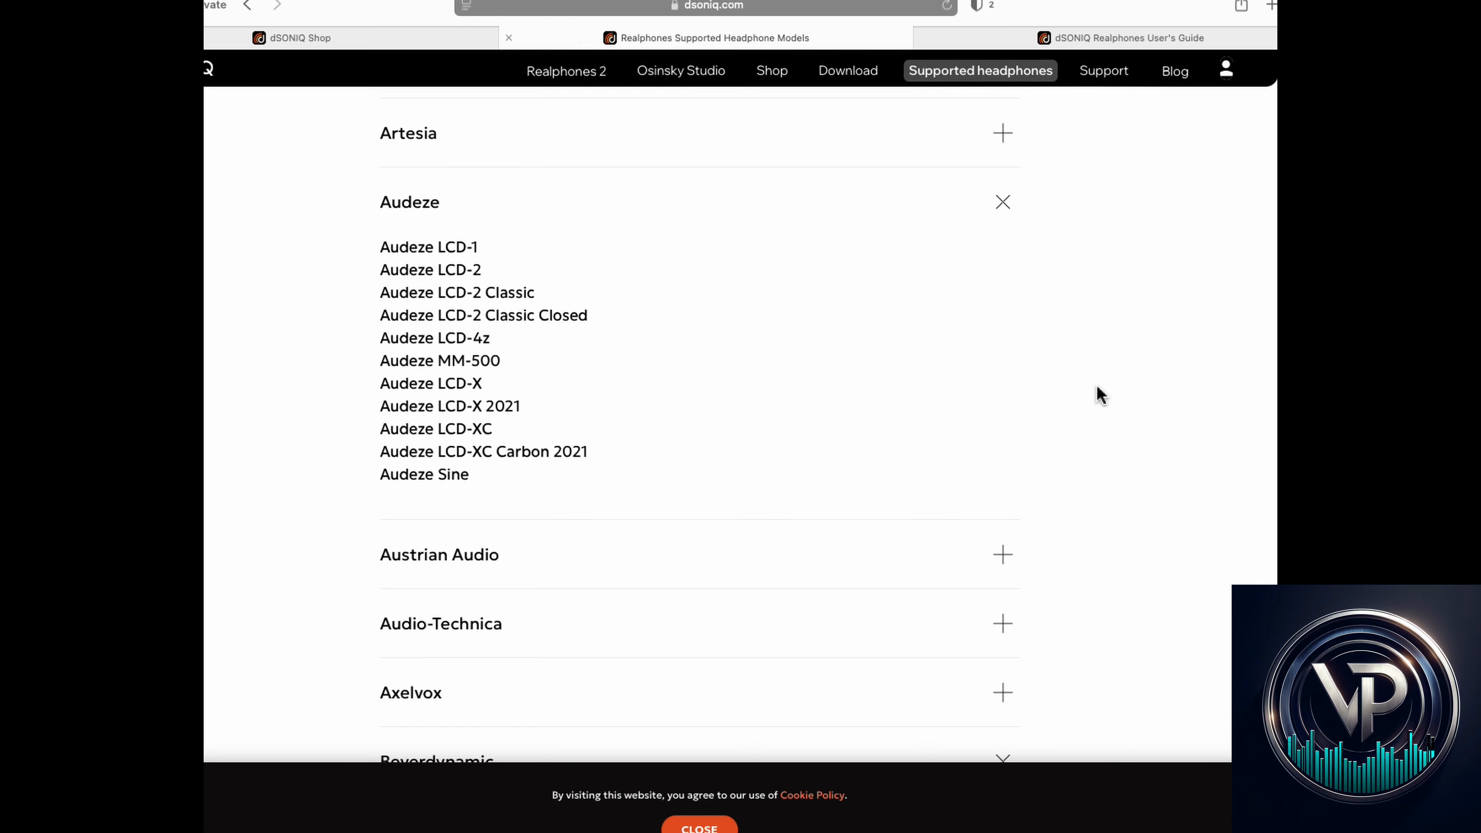
pyautogui.scroll(-20, 1100, 395)
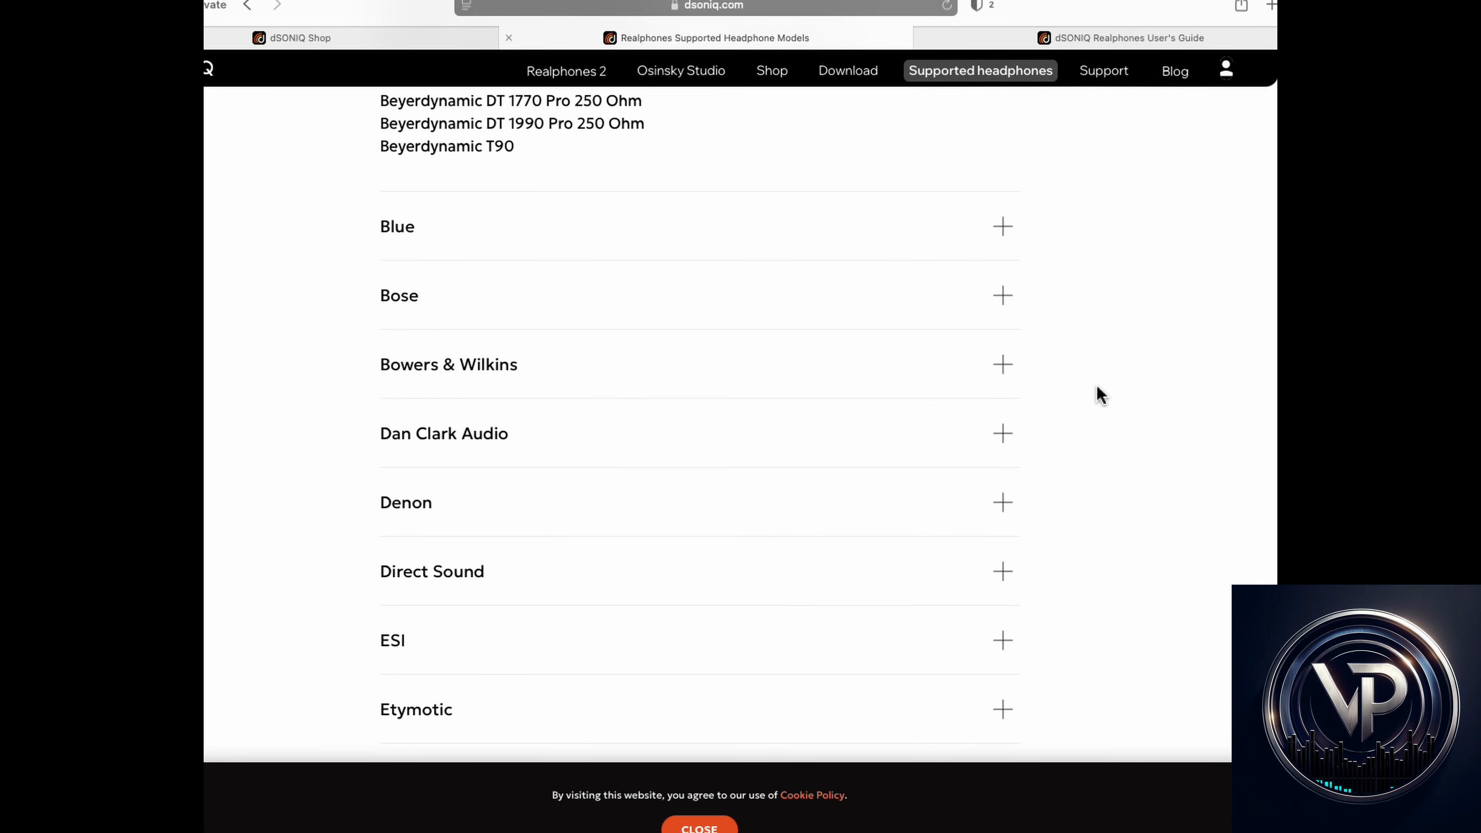
pyautogui.scroll(-20, 1100, 395)
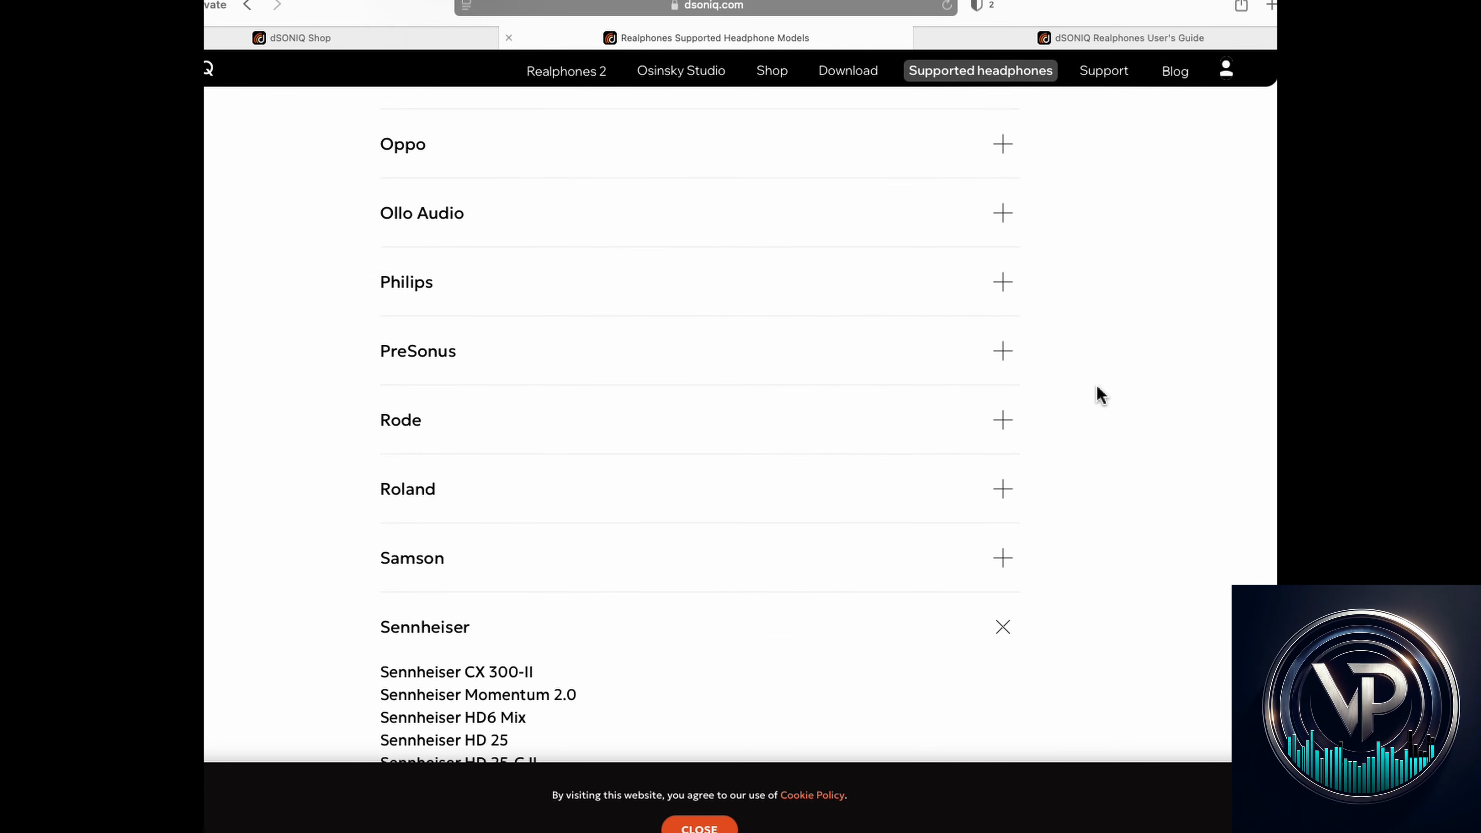
pyautogui.scroll(-10, 1101, 395)
pyautogui.scroll(18, 1100, 395)
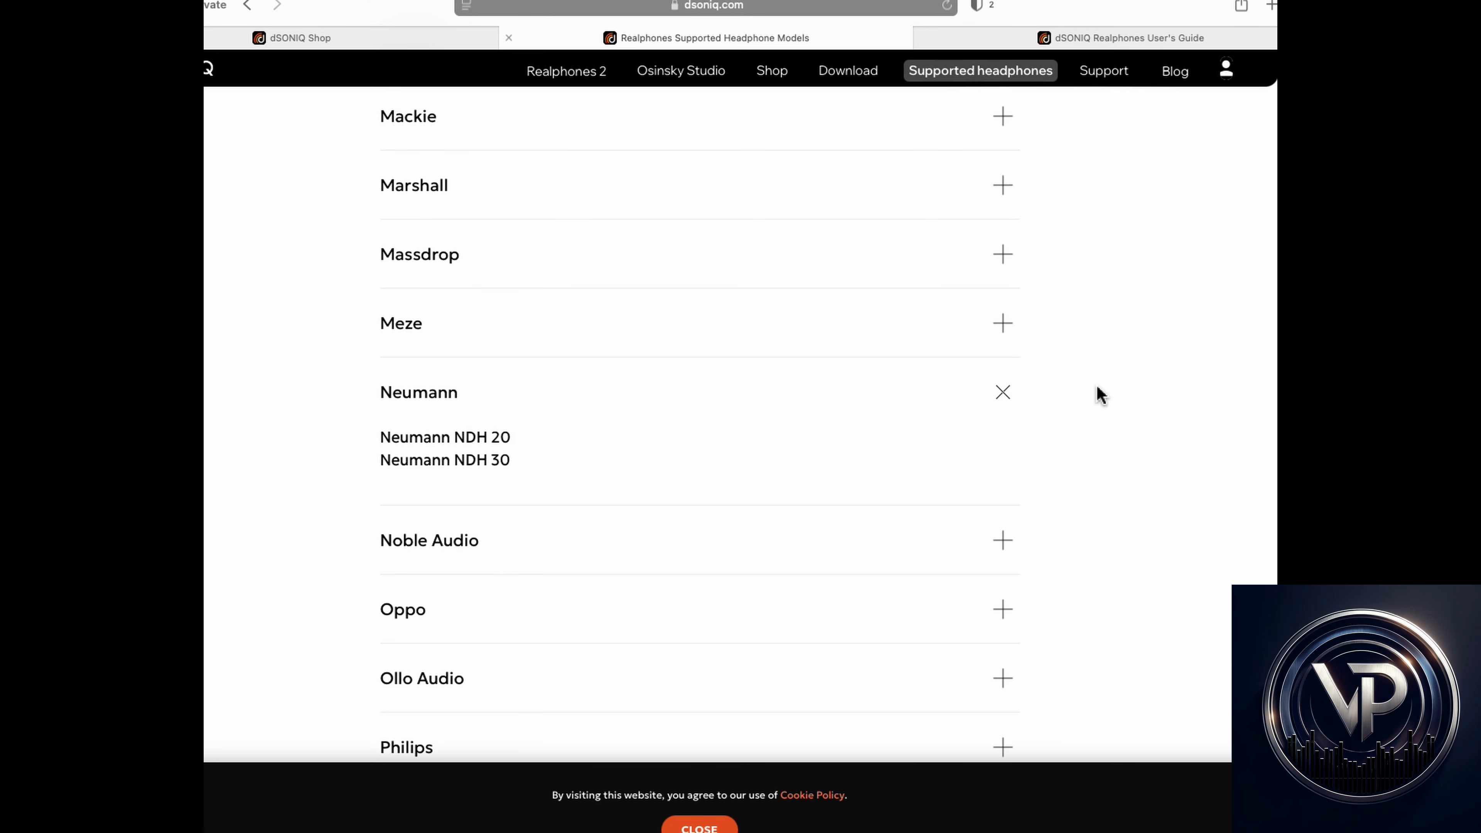
pyautogui.scroll(-20, 1100, 395)
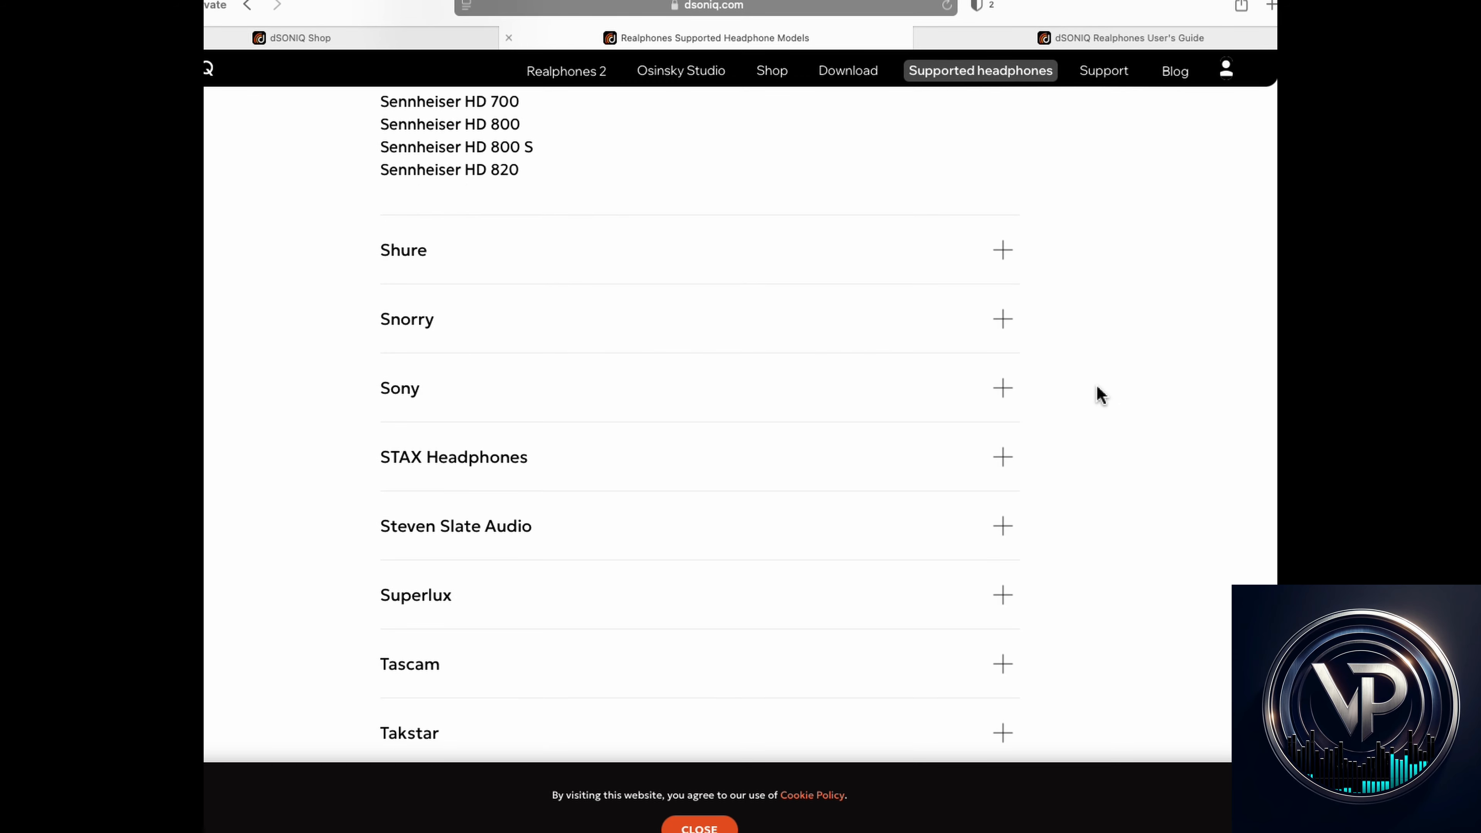
pyautogui.scroll(20, 1100, 395)
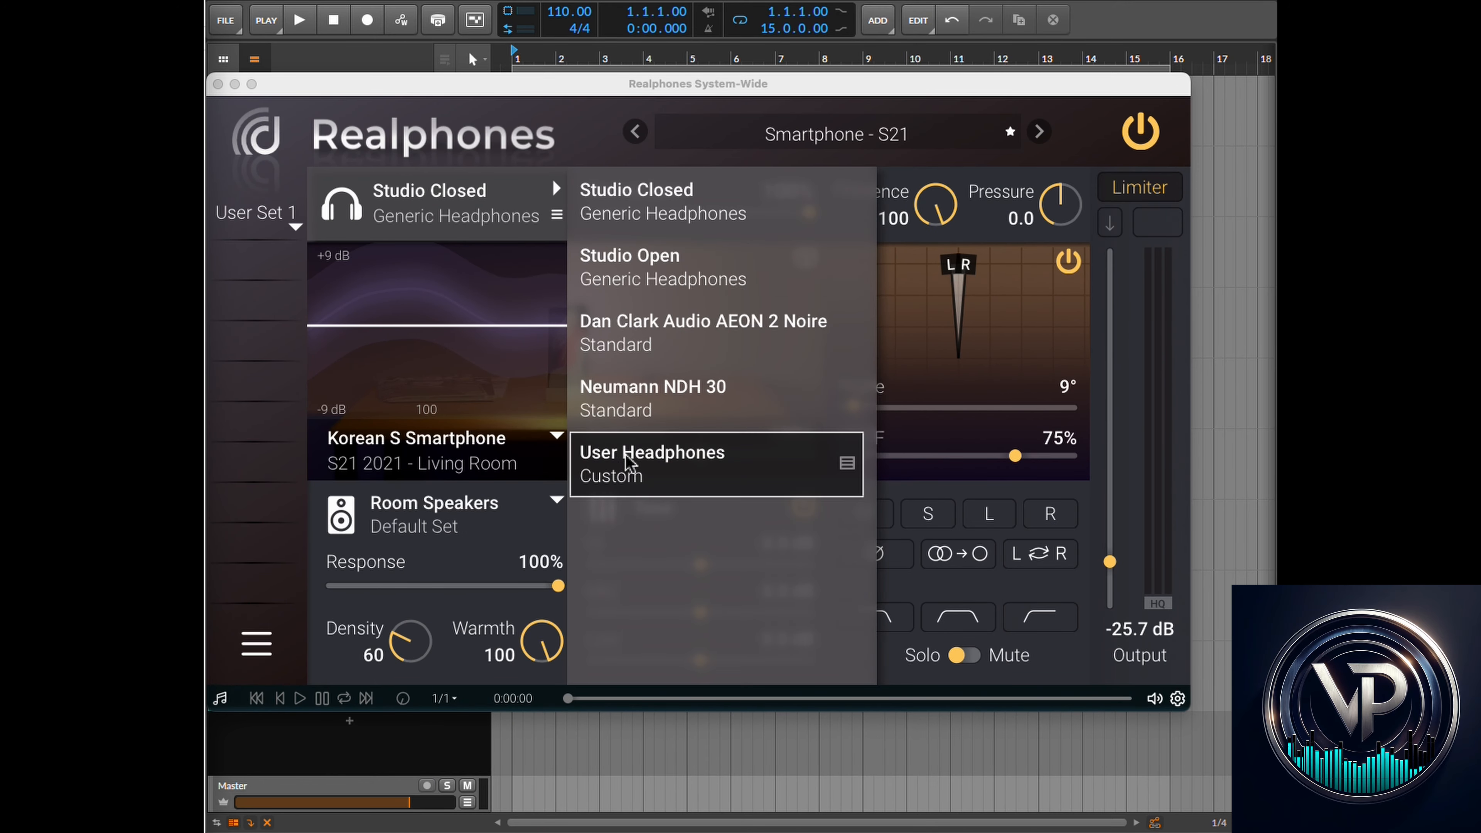
# - Select the User Headphones custom profile and open its EQ editor
pyautogui.click(642, 464)
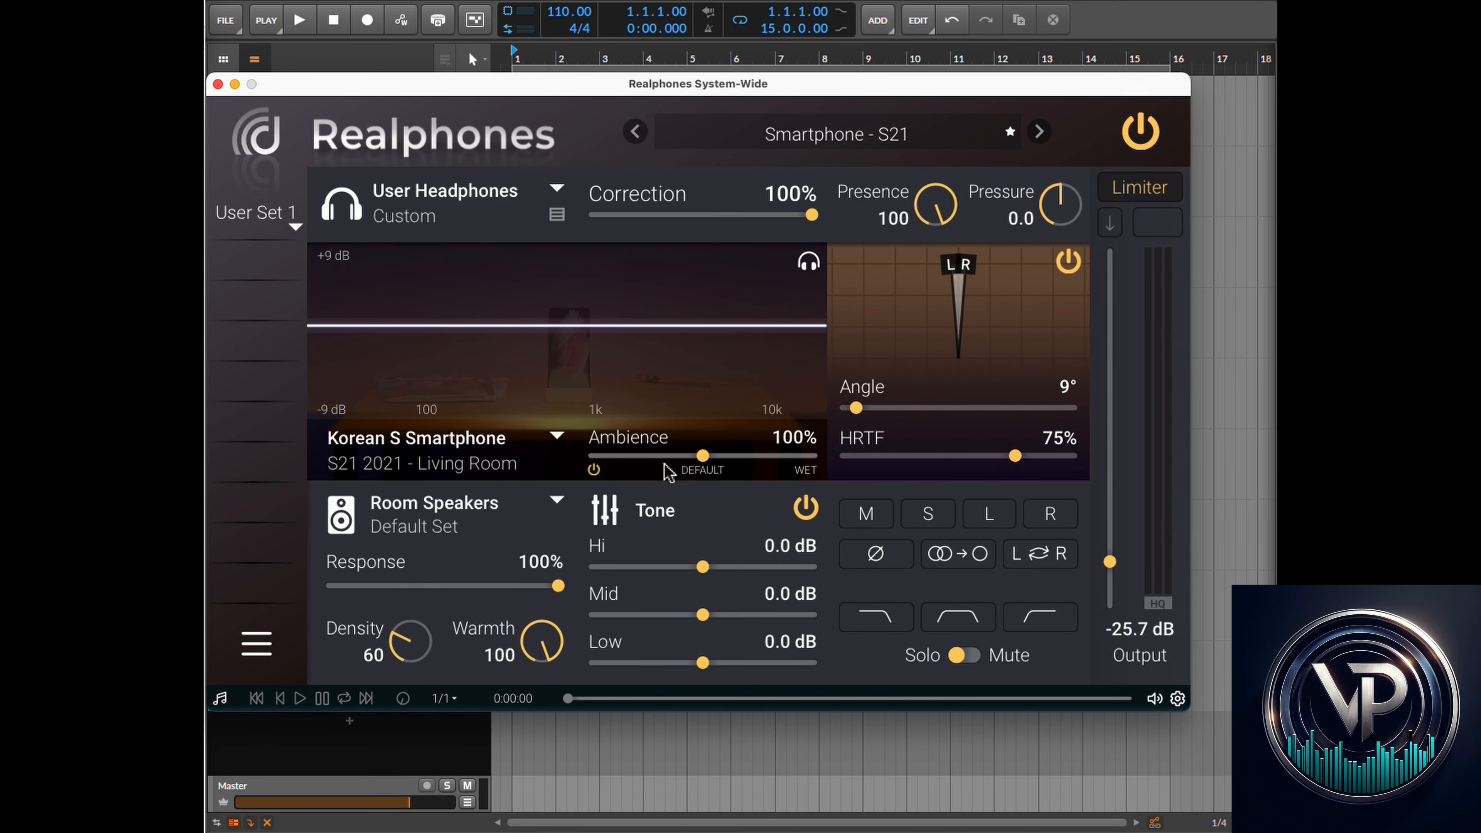
pyautogui.click(557, 216)
pyautogui.click(608, 251)
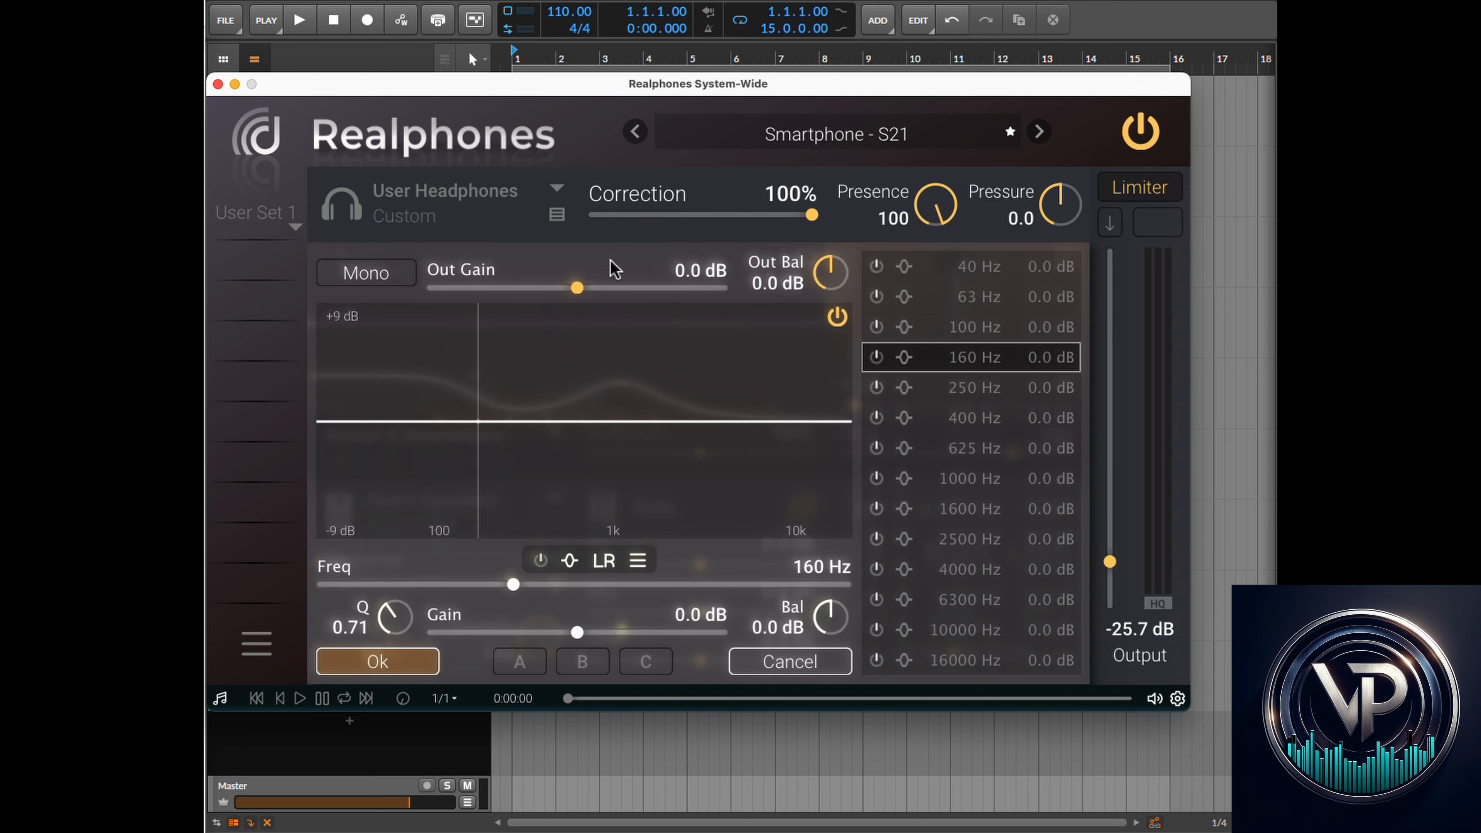
# - Enable the 160, 250, 400, 625, 1000 and 2500 Hz EQ bands and raise the 2500 Hz gain to 5.9 dB
pyautogui.click(877, 357)
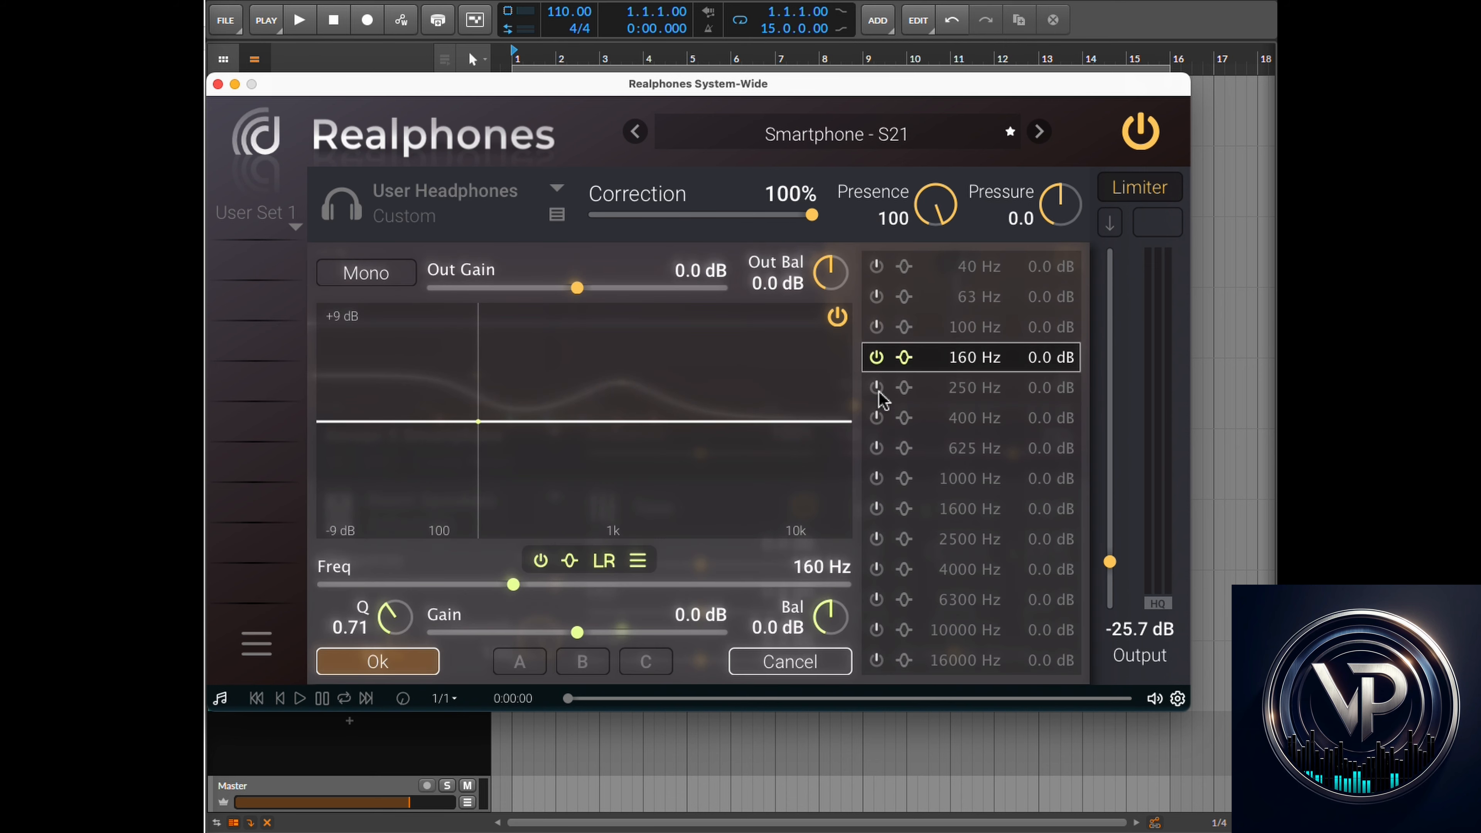
pyautogui.click(876, 387)
pyautogui.click(877, 418)
pyautogui.click(876, 448)
pyautogui.click(876, 478)
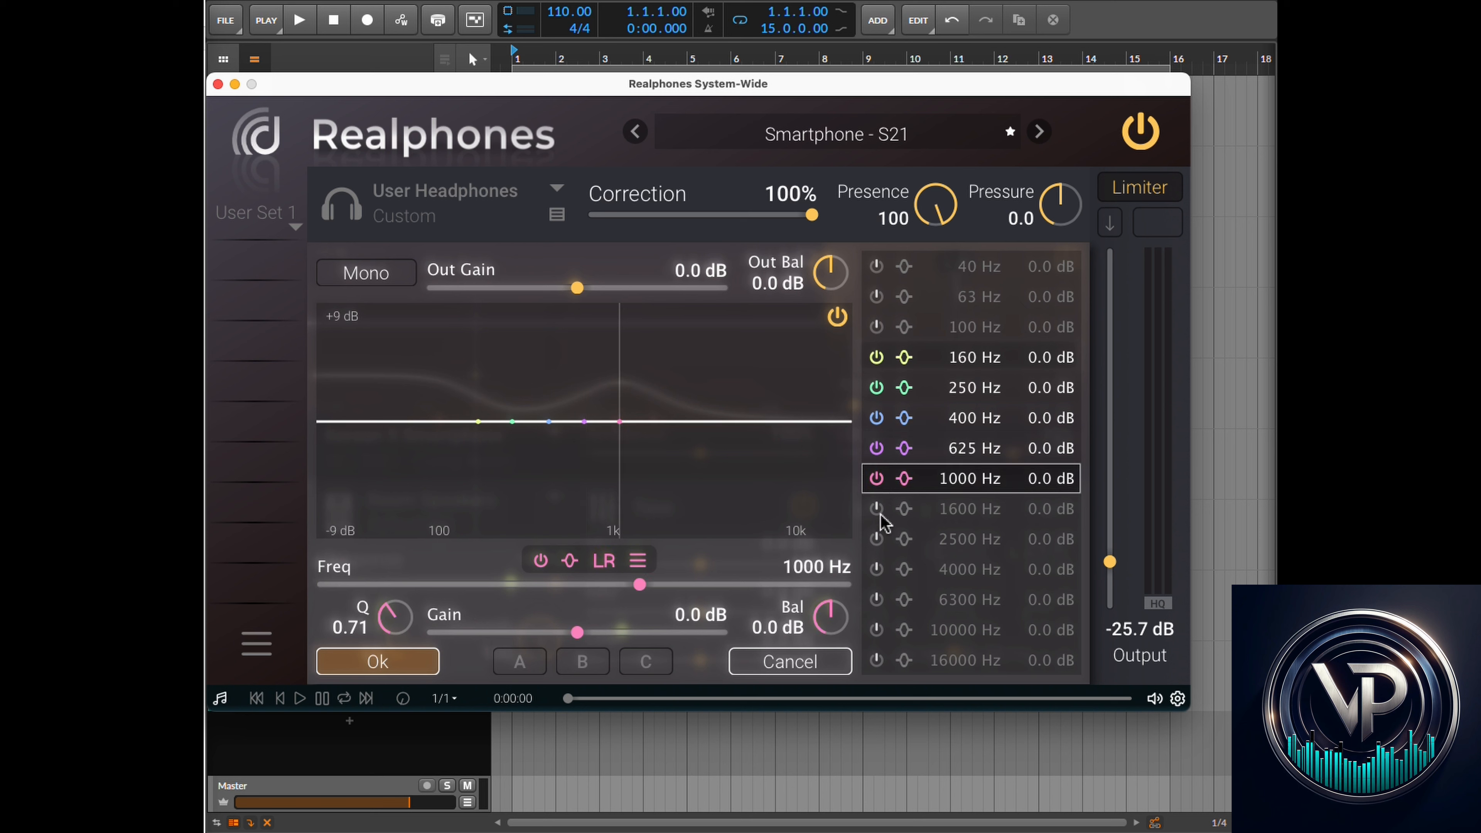
pyautogui.click(876, 539)
pyautogui.moveTo(588, 643); pyautogui.dragTo(659, 641)
# - Switch the 250 Hz band to a shelf, raise its gain to 4.8 dB, and cancel the EQ editor
pyautogui.click(913, 388)
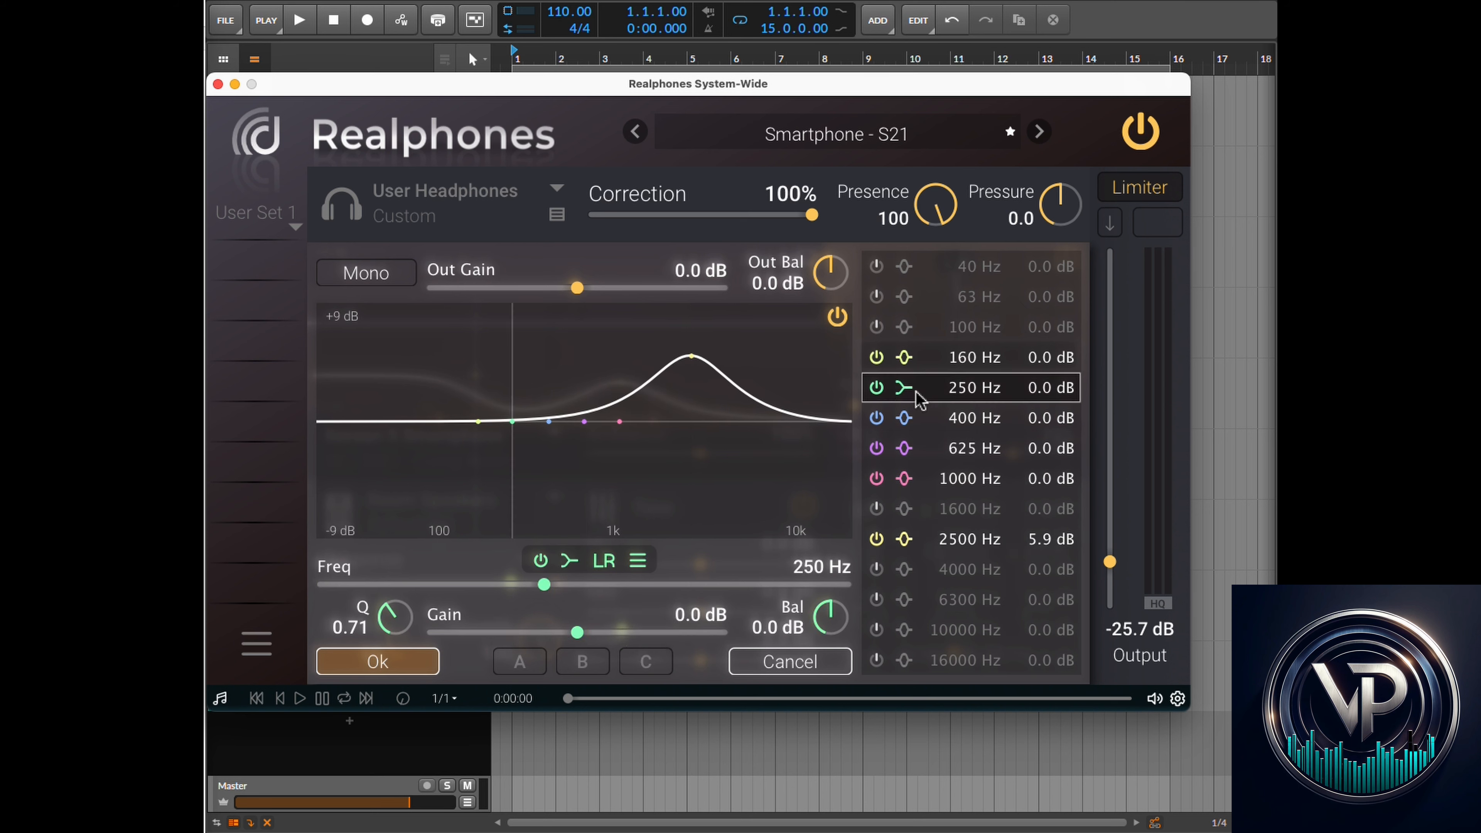
pyautogui.moveTo(577, 634); pyautogui.dragTo(641, 633)
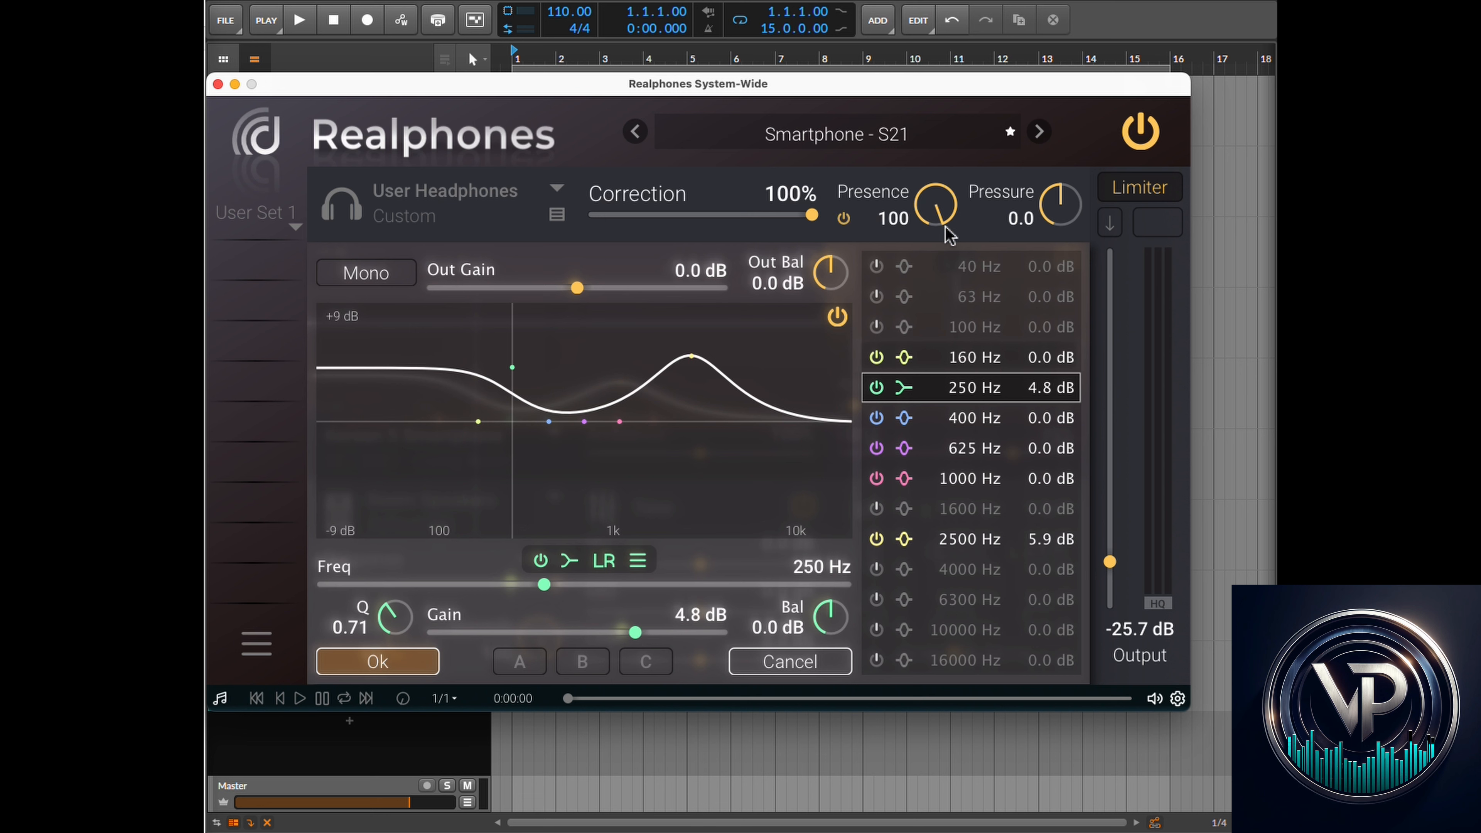
pyautogui.click(787, 676)
# - Select the Dan Clark Audio AEON 2 Noire headphone profile and toggle its headphone curve display
pyautogui.click(557, 197)
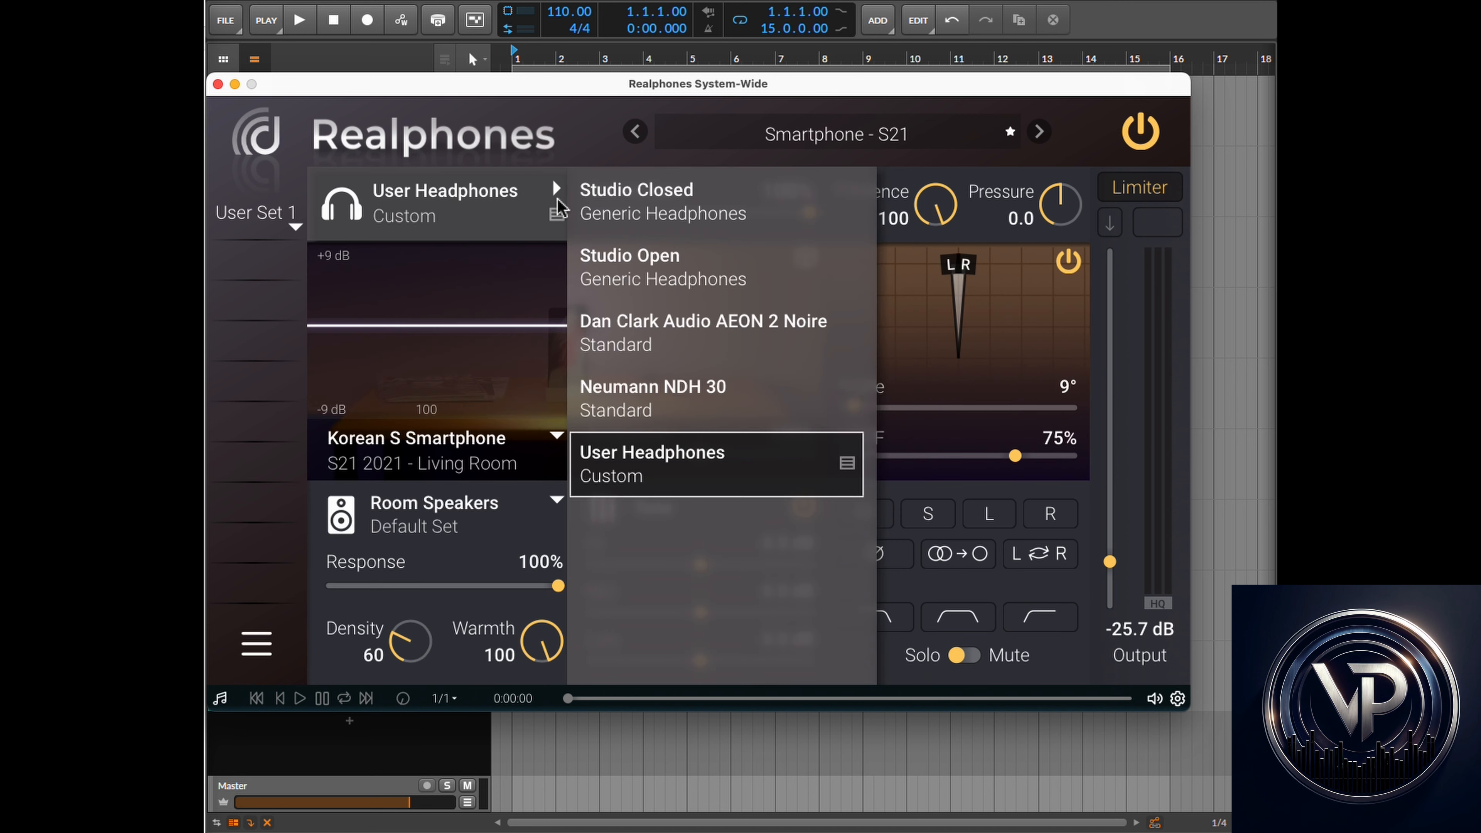
pyautogui.click(656, 330)
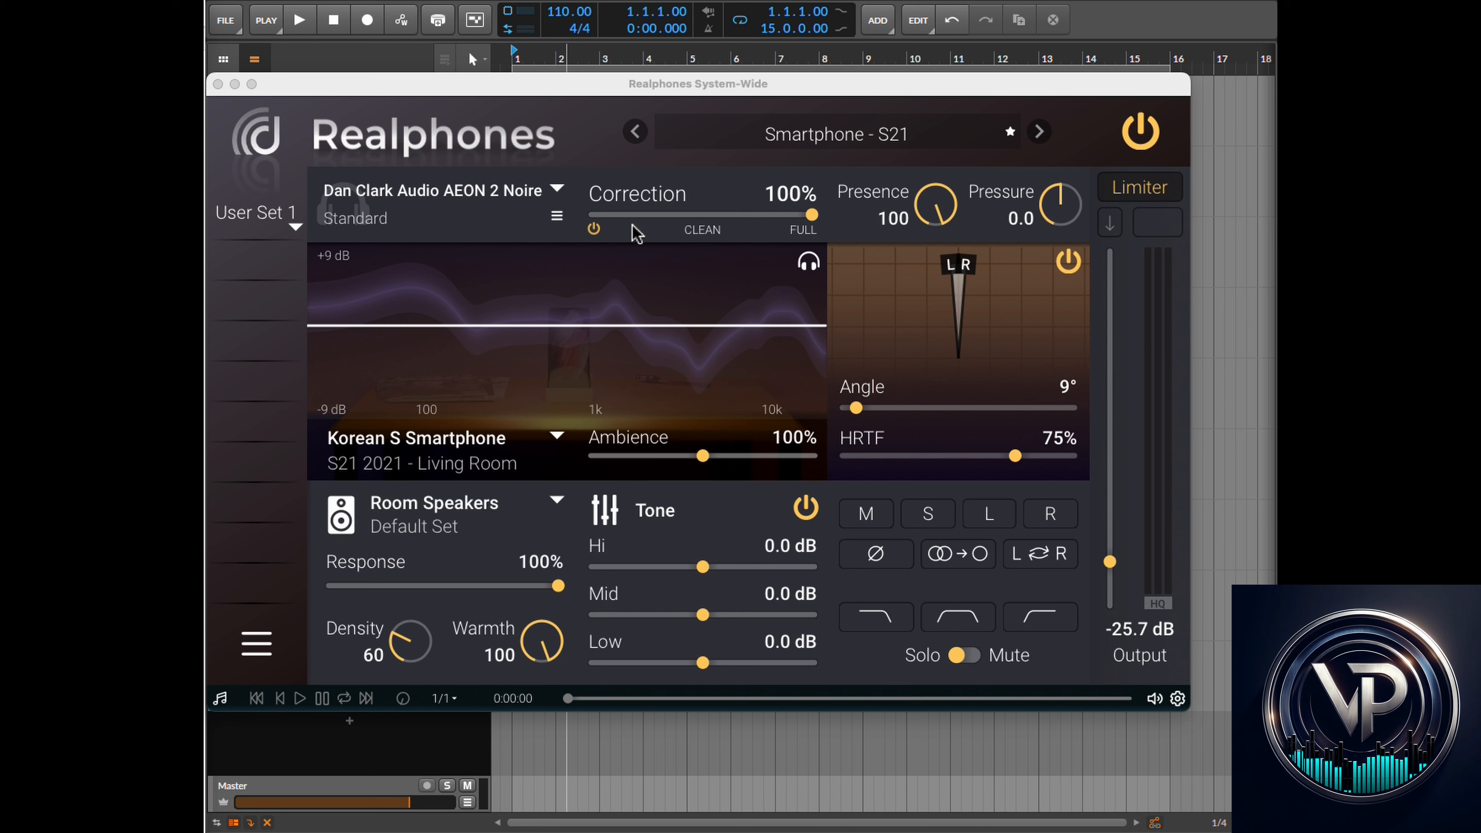
pyautogui.click(808, 262)
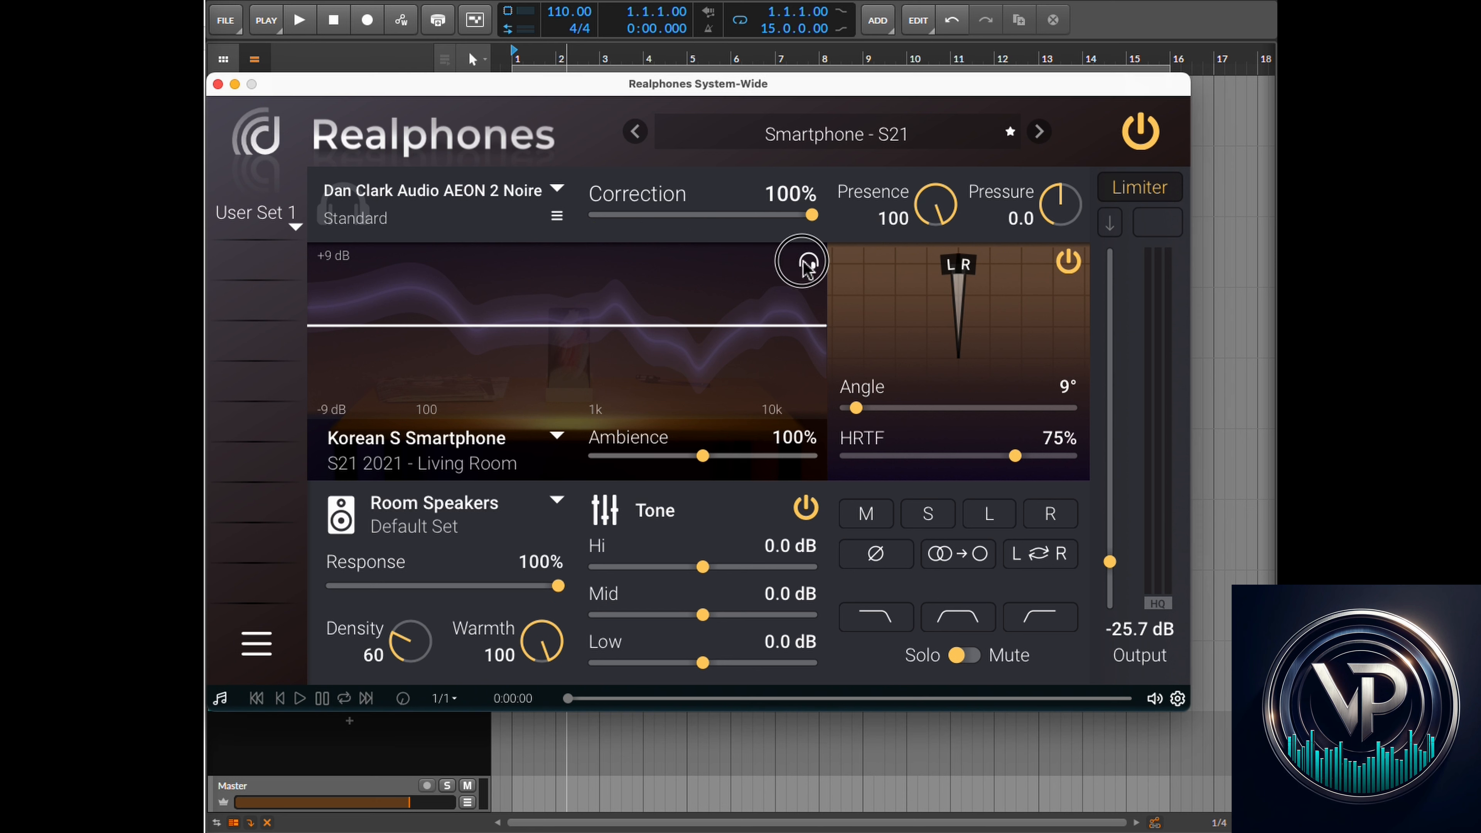
pyautogui.click(819, 284)
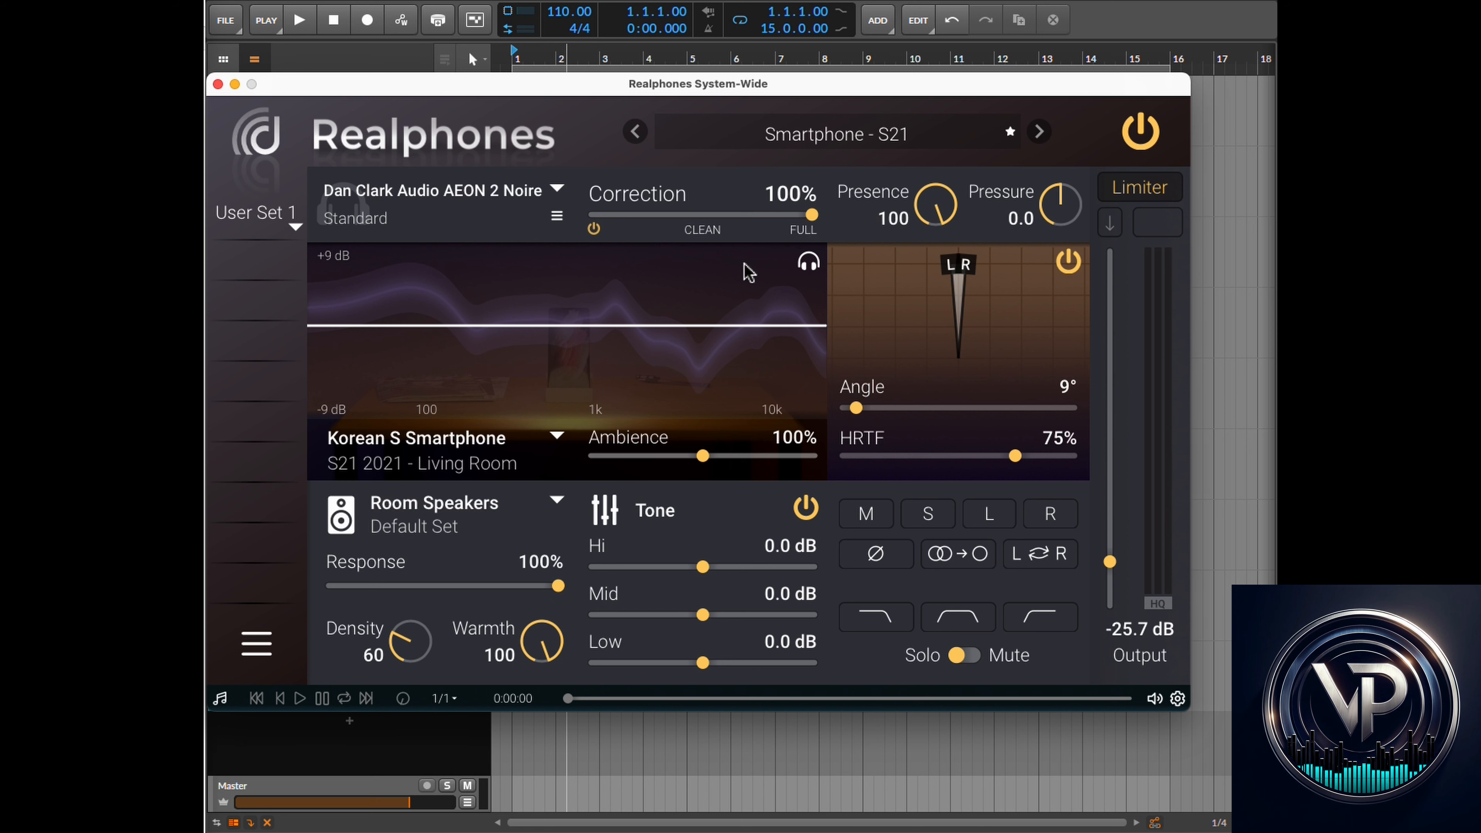
# - Lower the headphone Correction to about 60%, then return it to 100%
pyautogui.moveTo(810, 215); pyautogui.dragTo(728, 221)
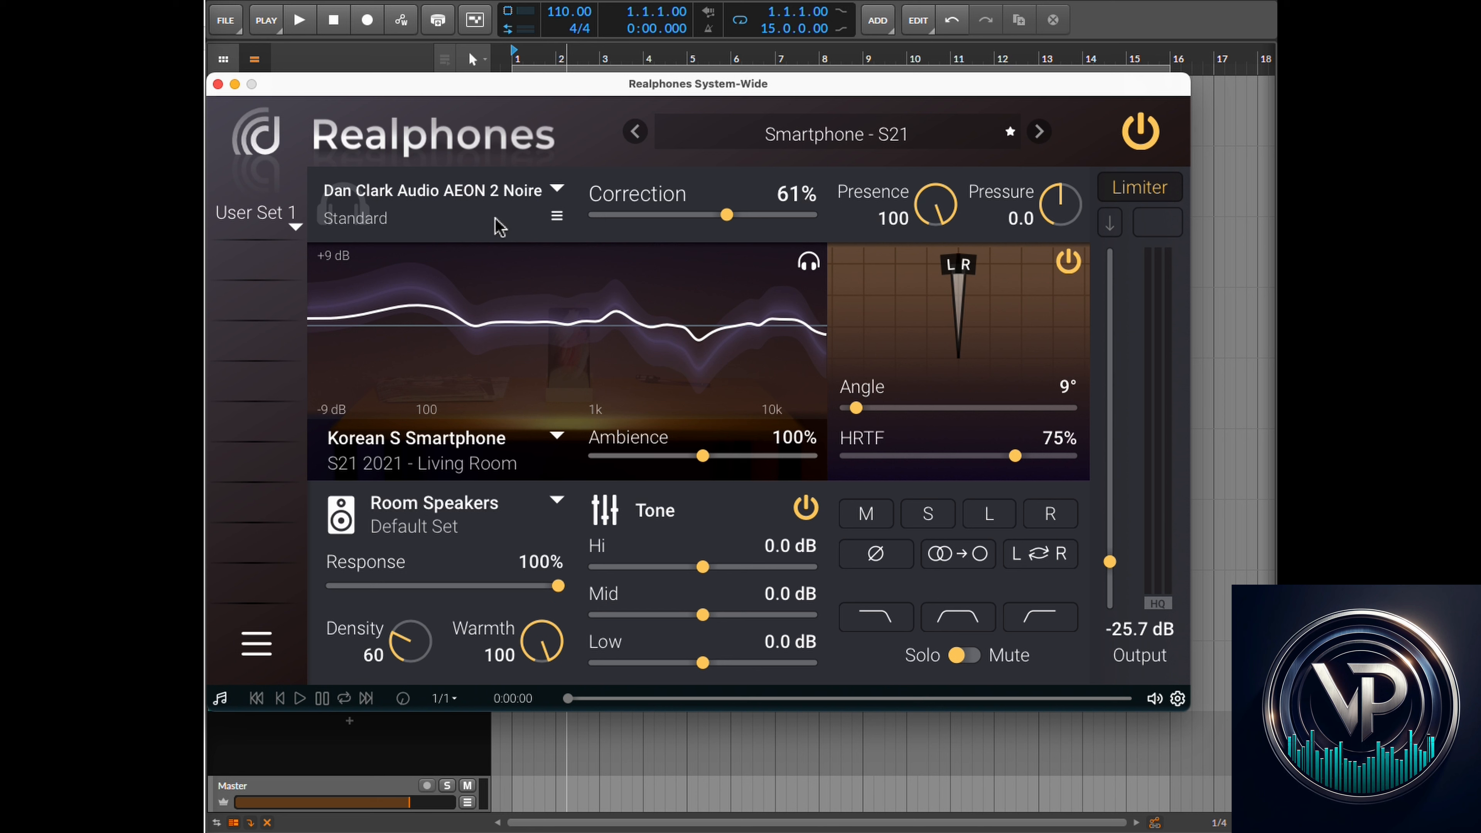
pyautogui.moveTo(728, 216)
pyautogui.mouseDown()
pyautogui.moveTo(619, 224)
pyautogui.moveTo(729, 228)
pyautogui.mouseUp()
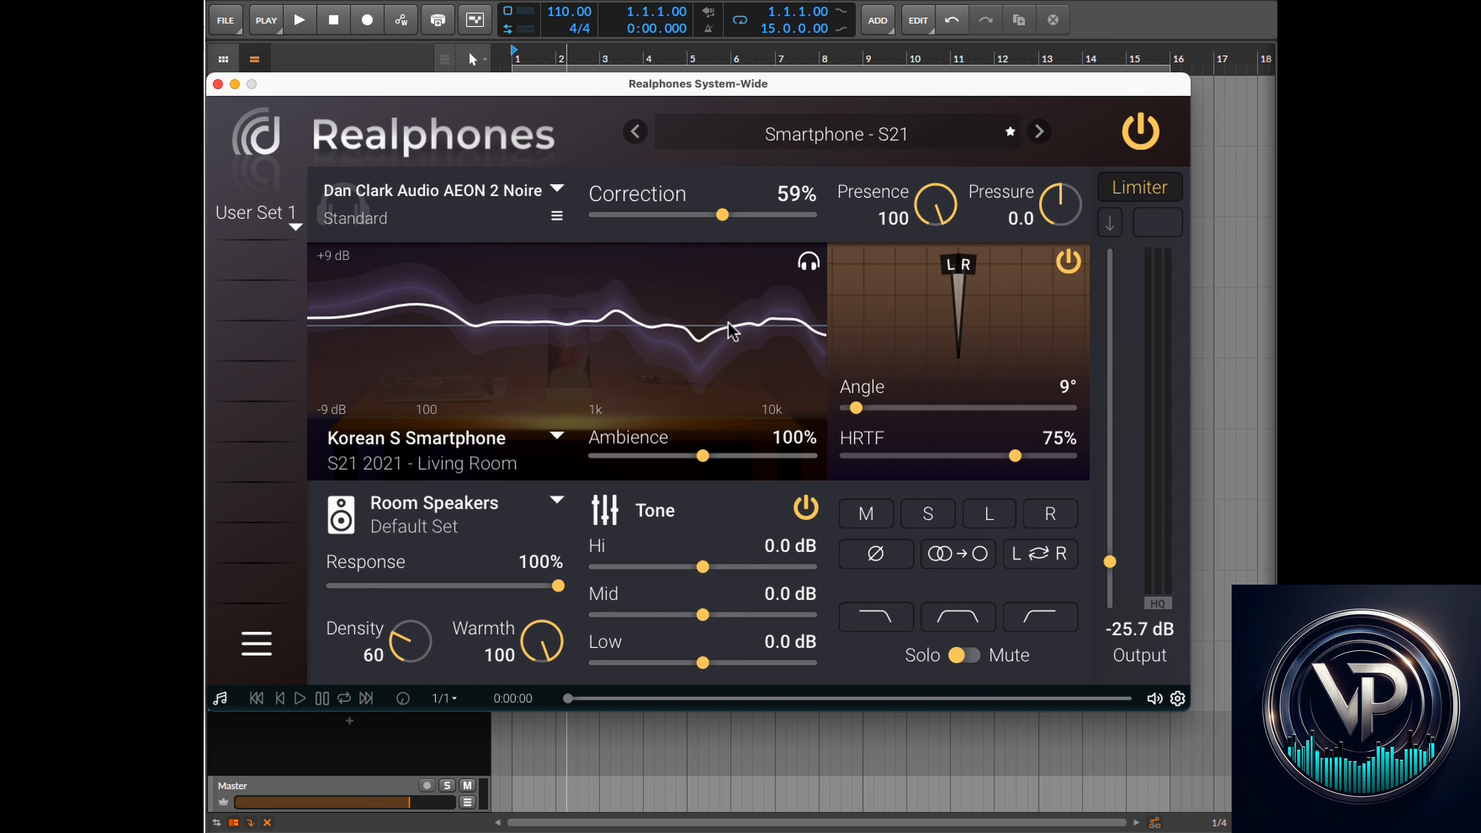
pyautogui.moveTo(724, 216); pyautogui.dragTo(842, 229)
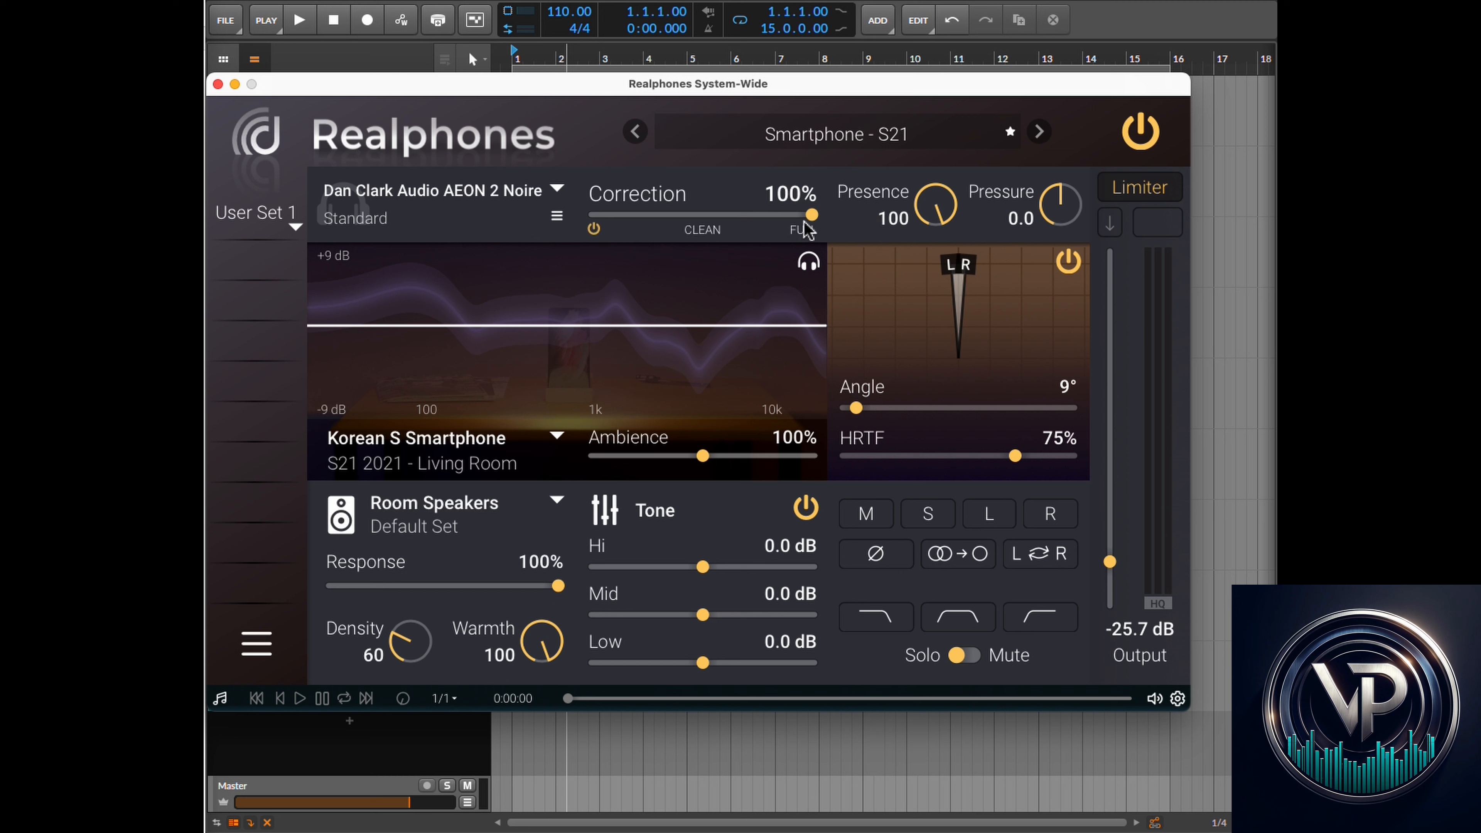
pyautogui.moveTo(812, 218)
pyautogui.mouseDown()
pyautogui.moveTo(790, 217)
pyautogui.moveTo(813, 217)
pyautogui.mouseUp()
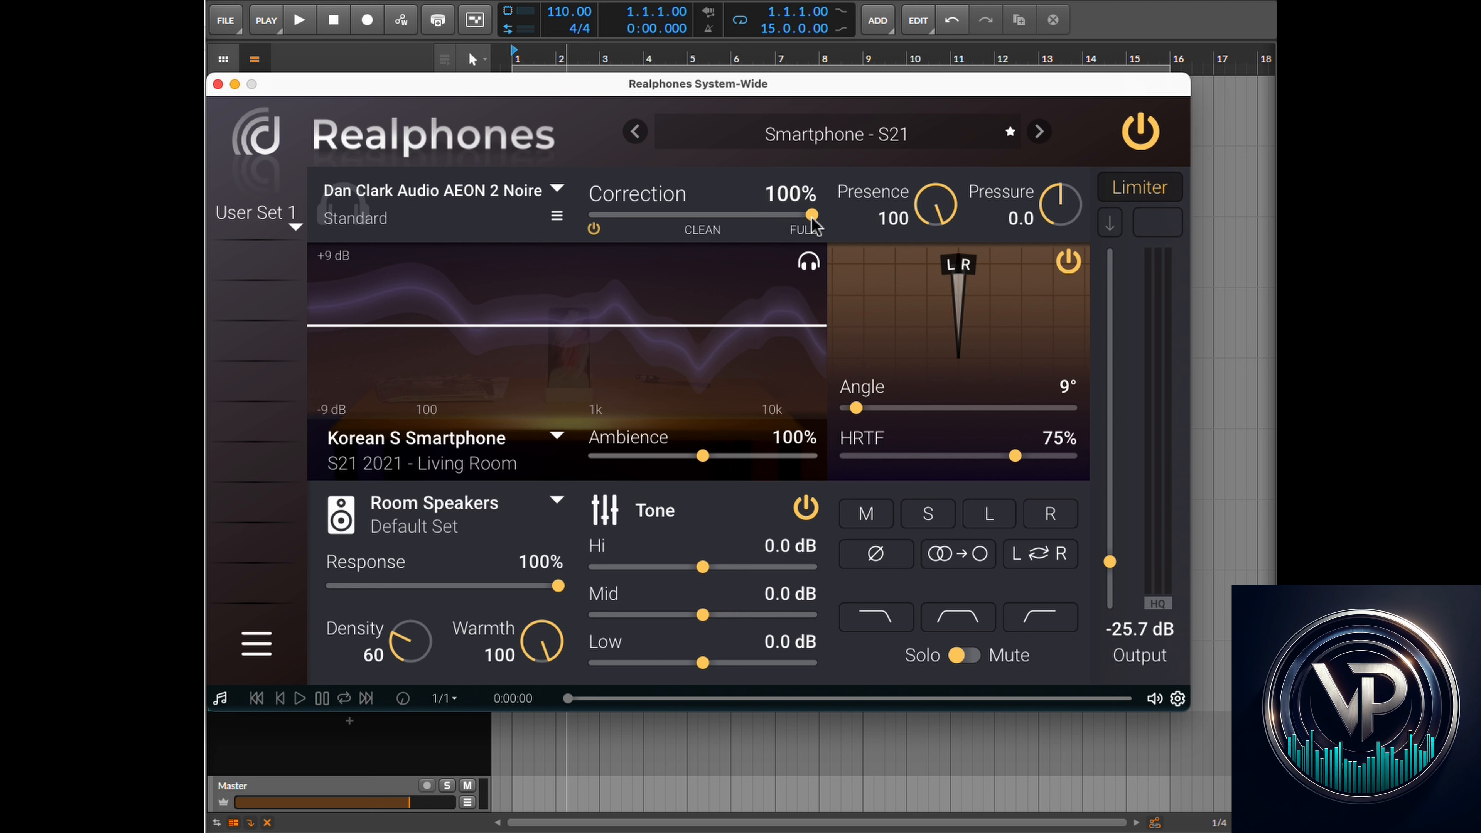
# - Sweep the Correction slider down to 0% and back up to about 98%
pyautogui.moveTo(812, 216); pyautogui.dragTo(727, 221)
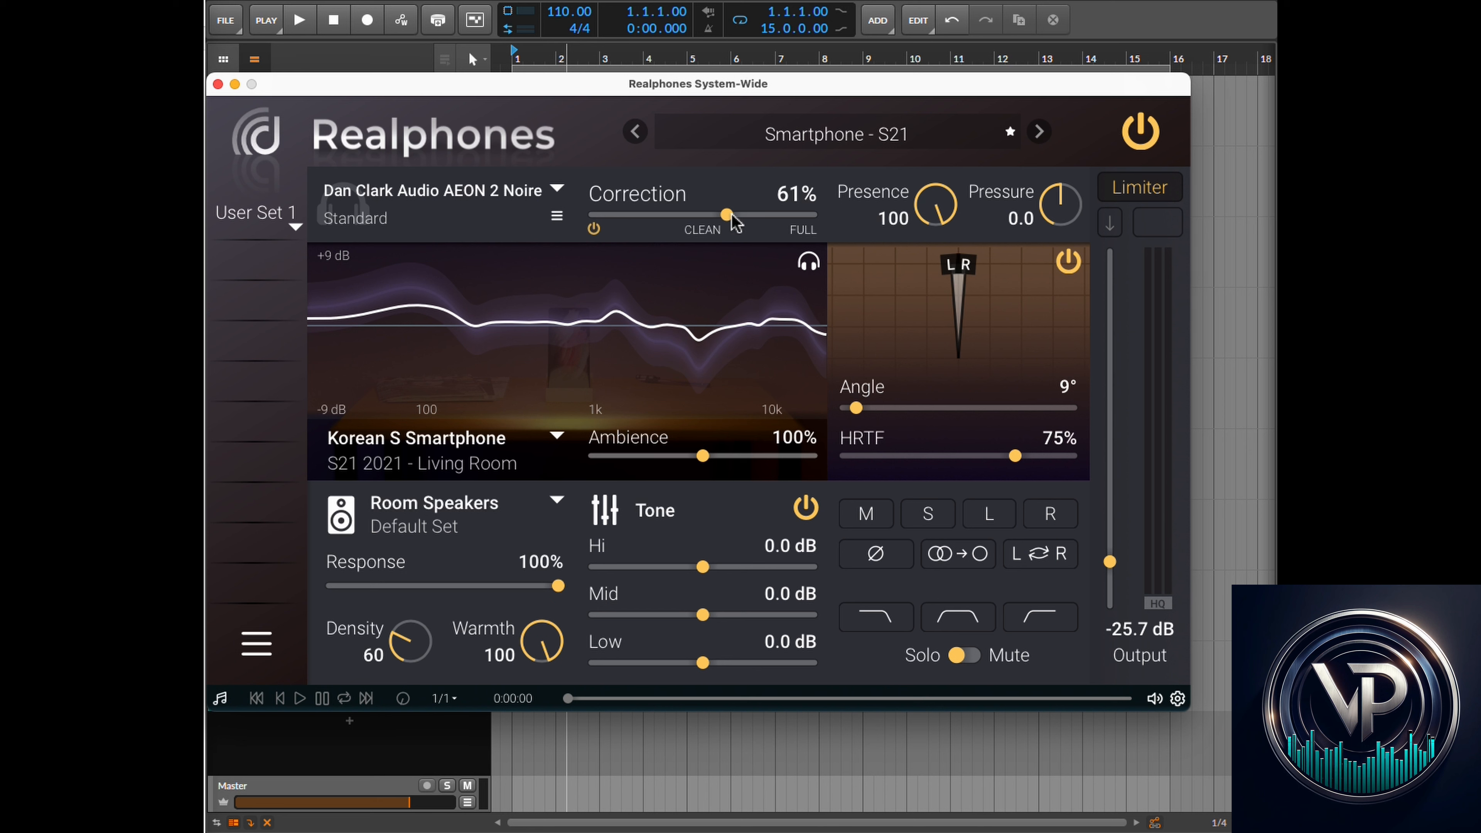
pyautogui.moveTo(736, 223); pyautogui.dragTo(591, 225)
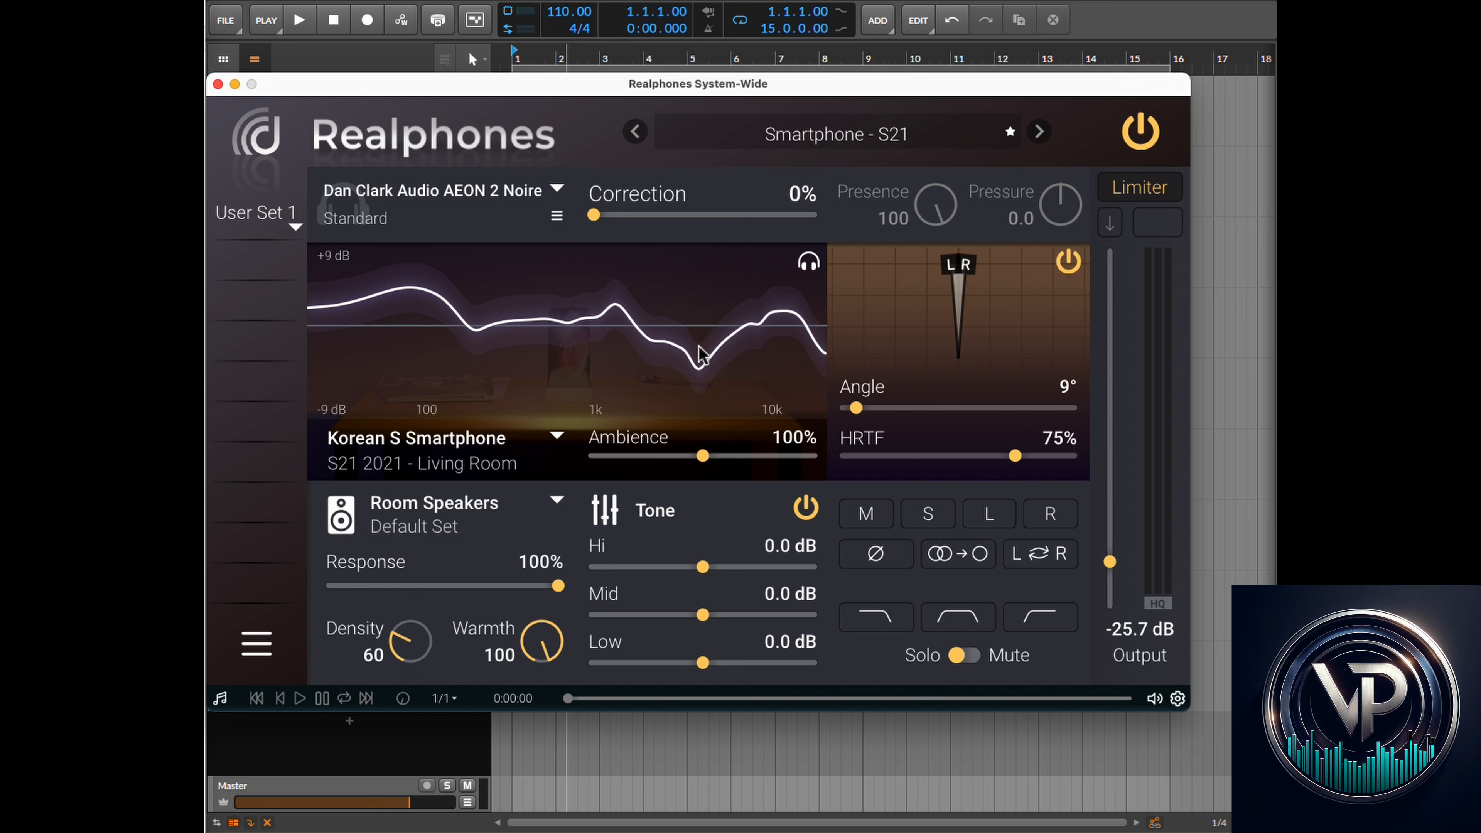
pyautogui.moveTo(605, 215)
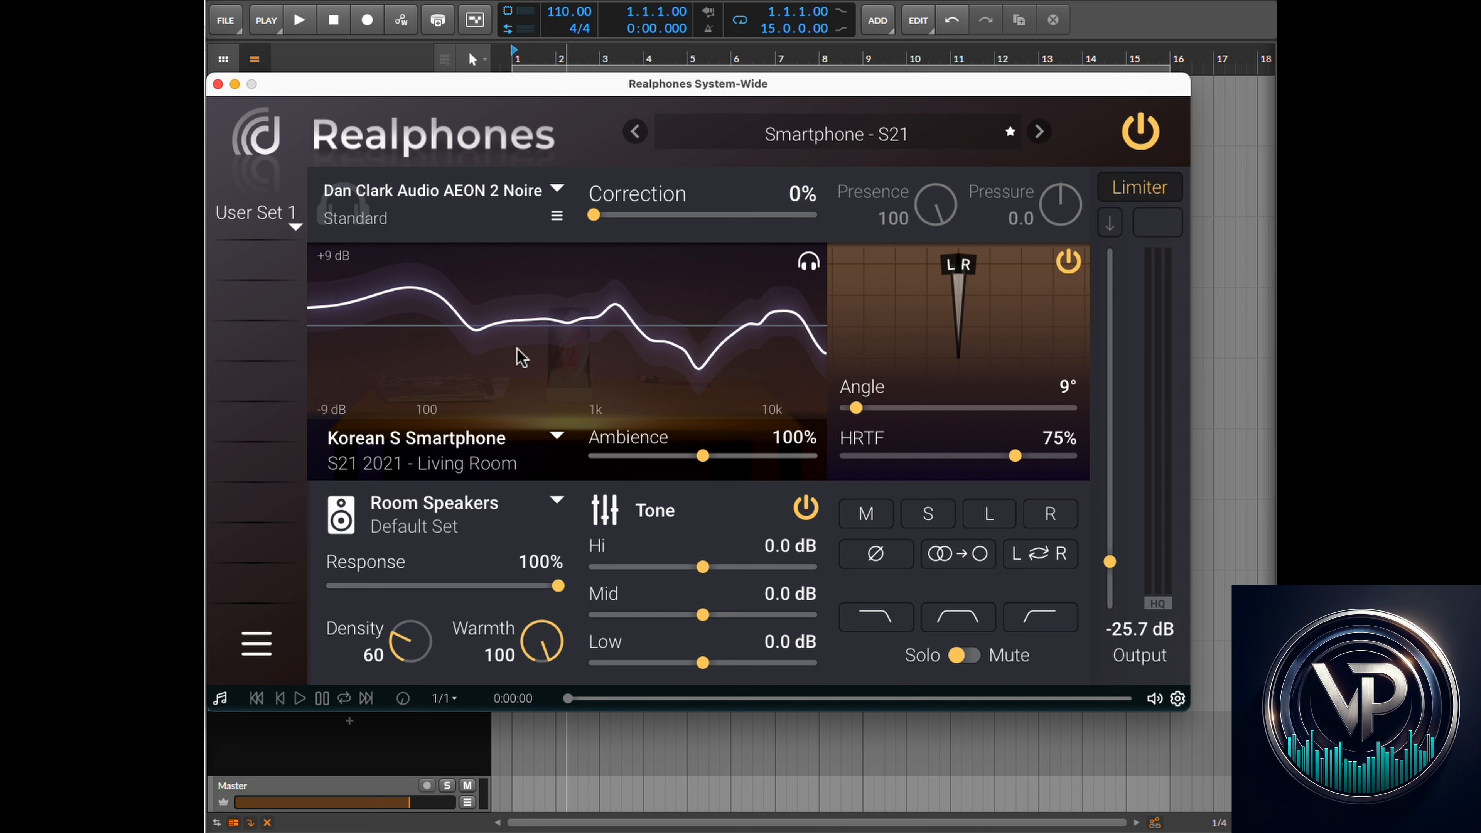
pyautogui.moveTo(591, 222); pyautogui.dragTo(806, 217)
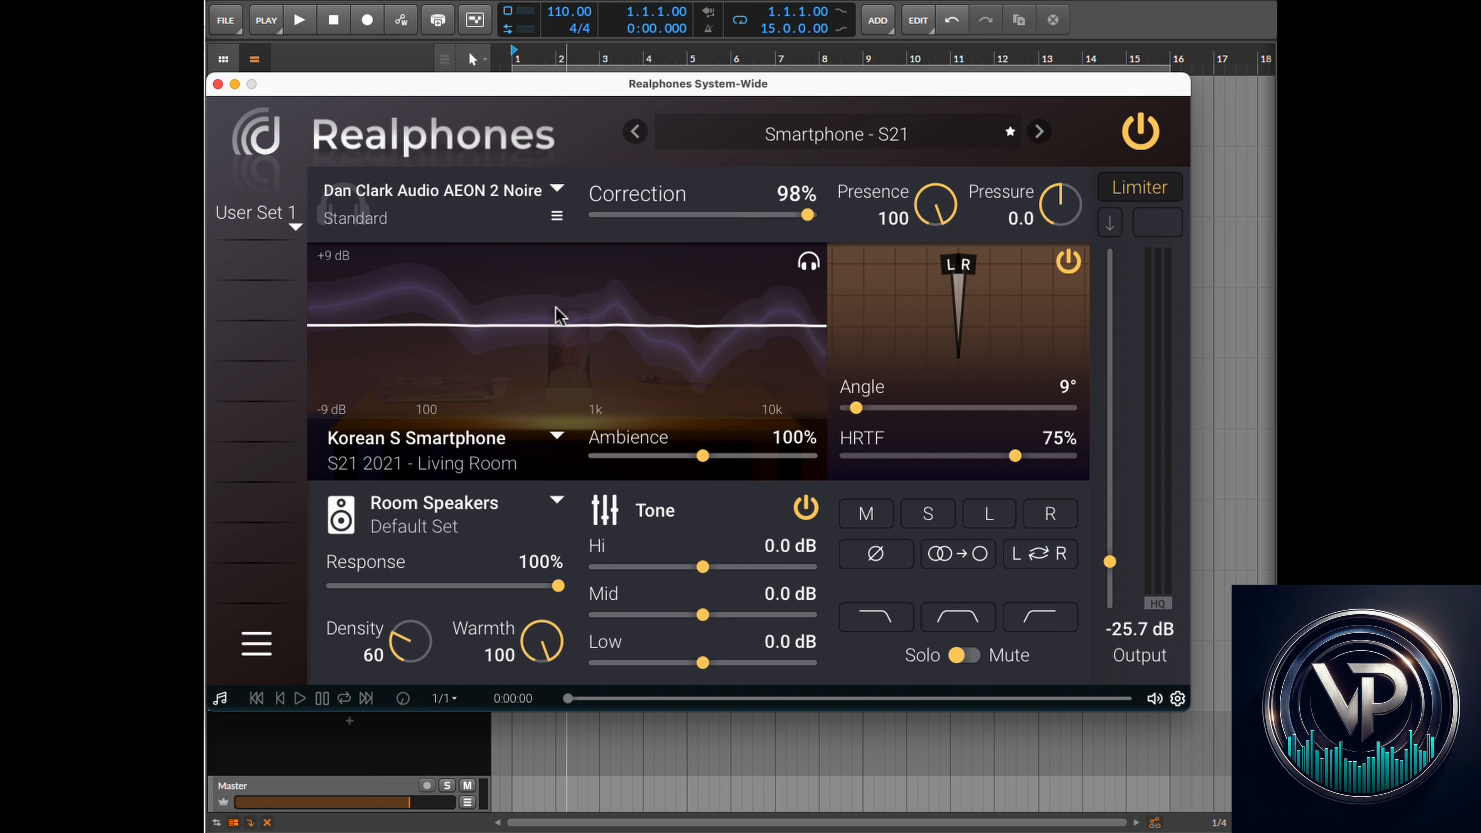
pyautogui.moveTo(591, 475)
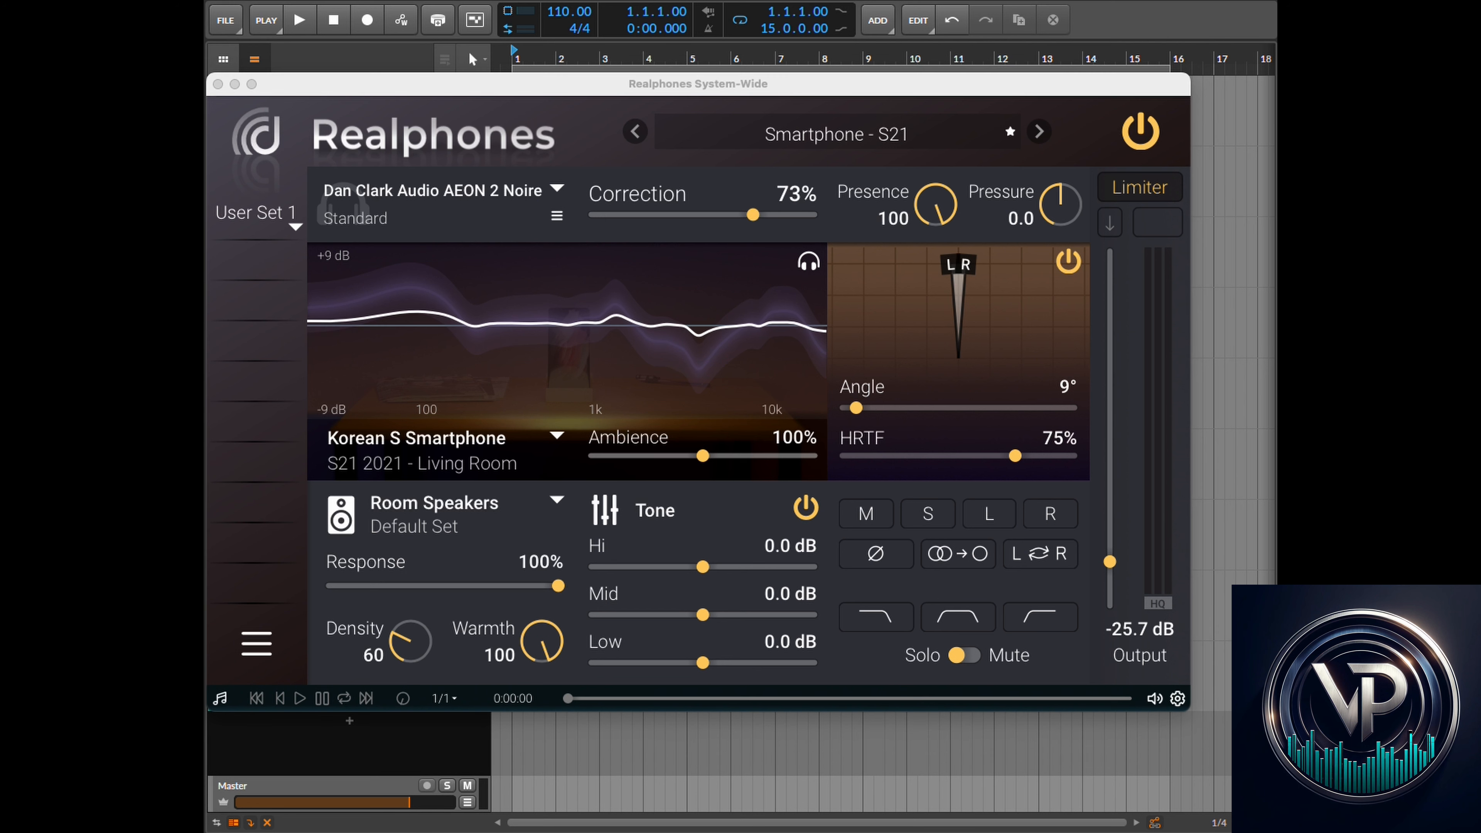
# - Load the Reference Monitoring - Normal factory preset
pyautogui.click(809, 134)
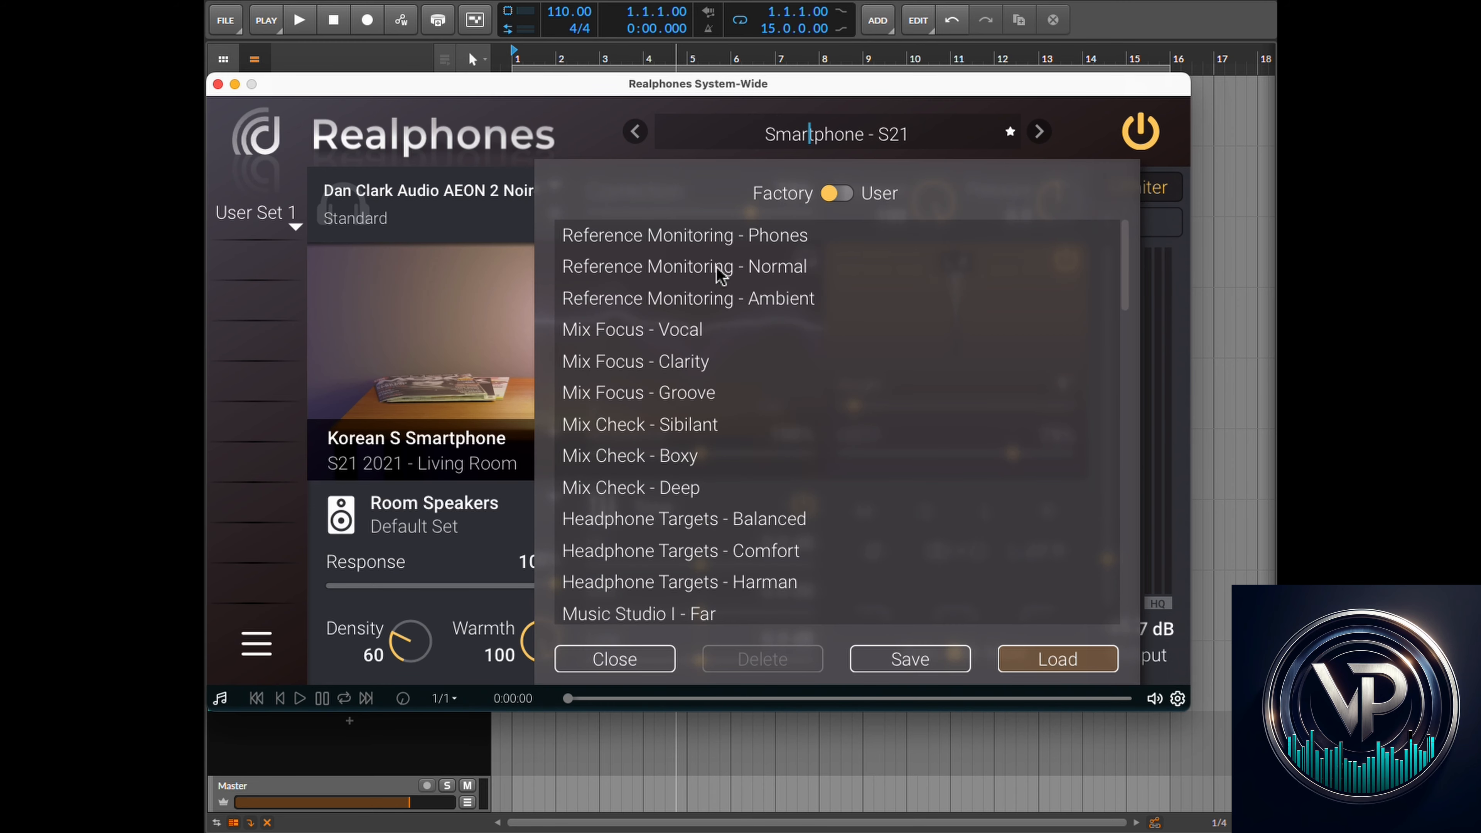
pyautogui.click(703, 265)
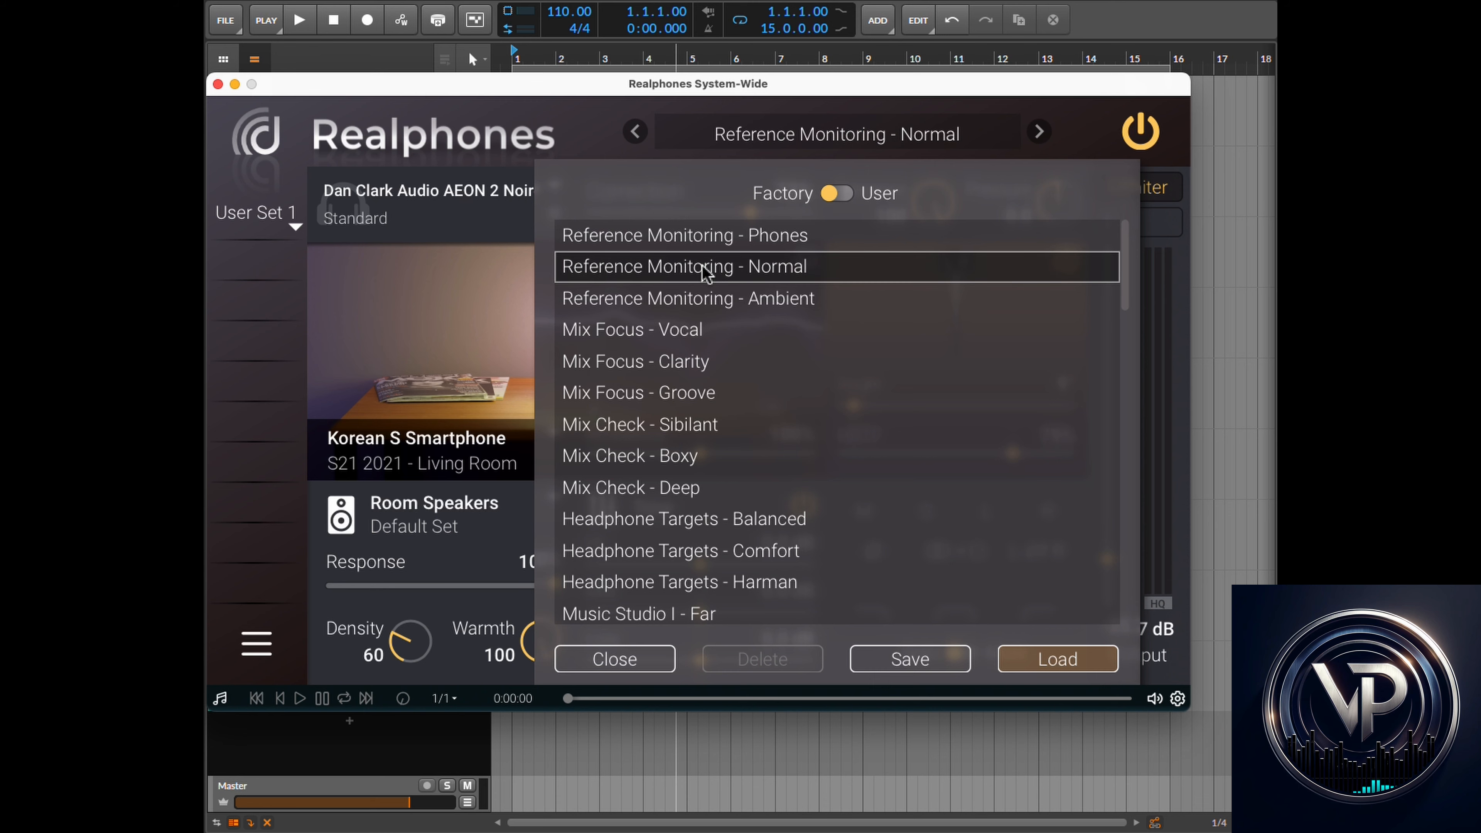
pyautogui.click(1075, 661)
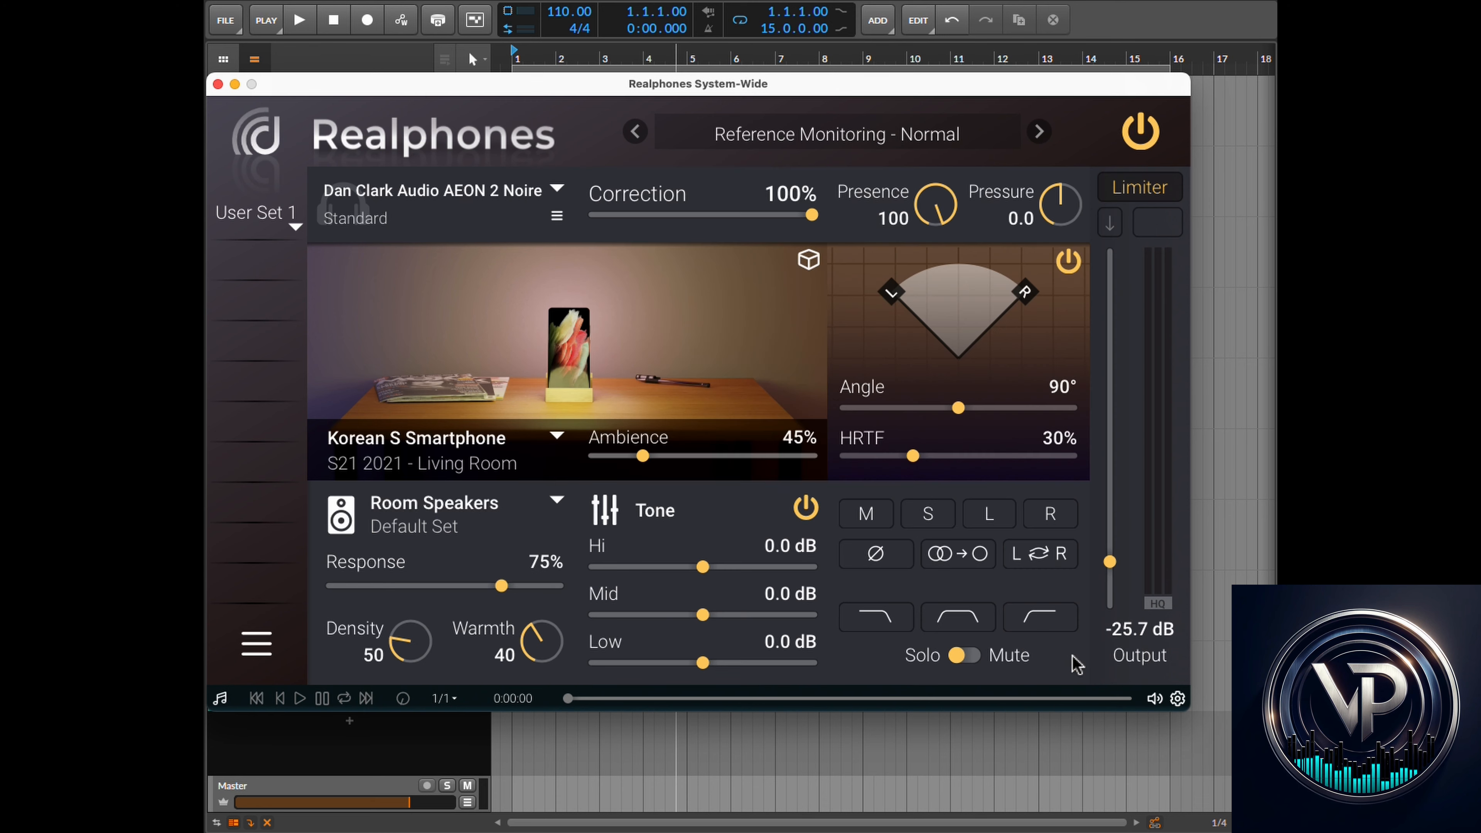
# - Lower the Output level to about -28.4 dB
pyautogui.moveTo(1110, 562); pyautogui.dragTo(1114, 598)
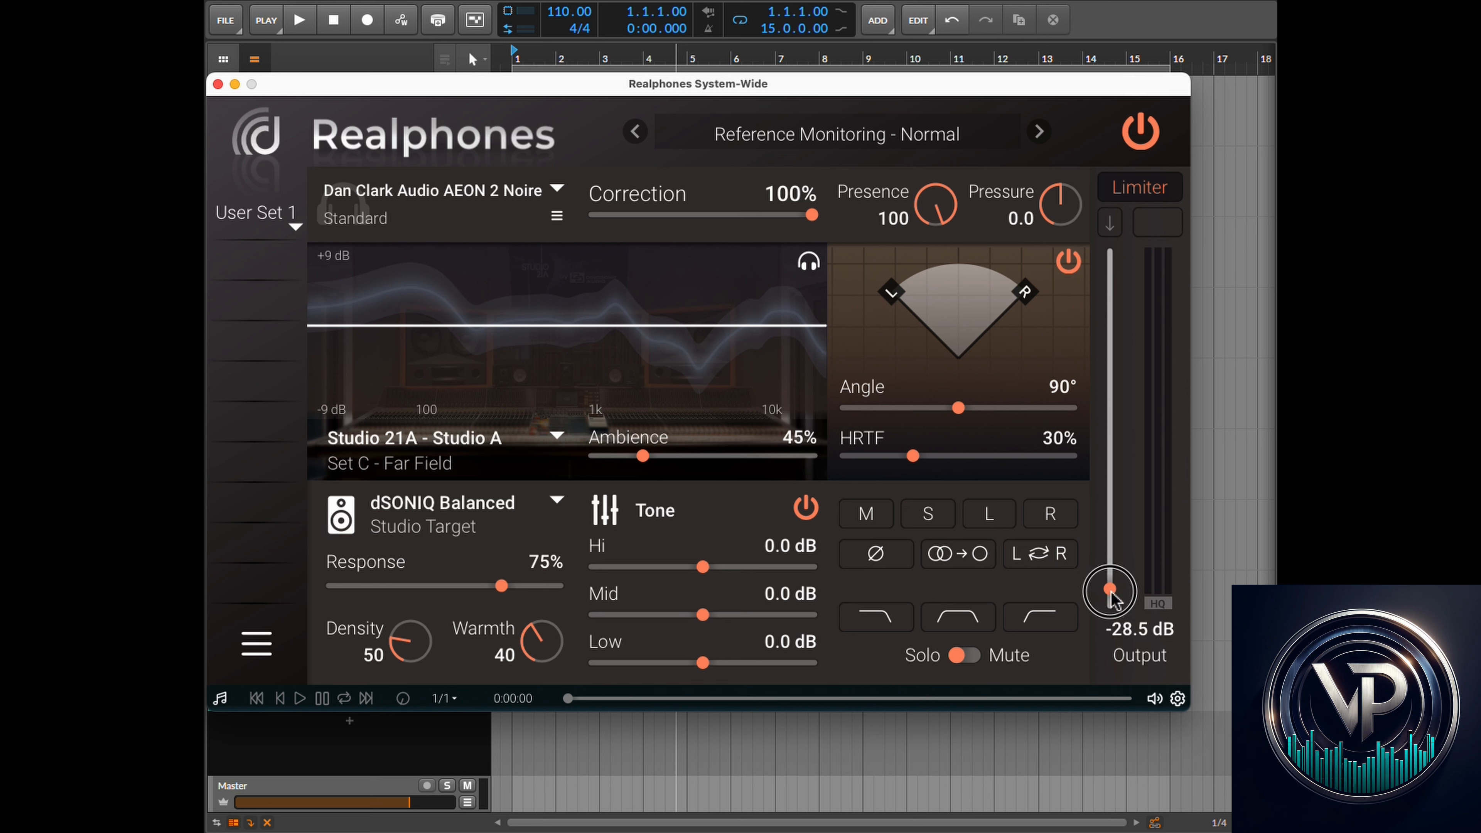
pyautogui.moveTo(1113, 598); pyautogui.dragTo(1112, 583)
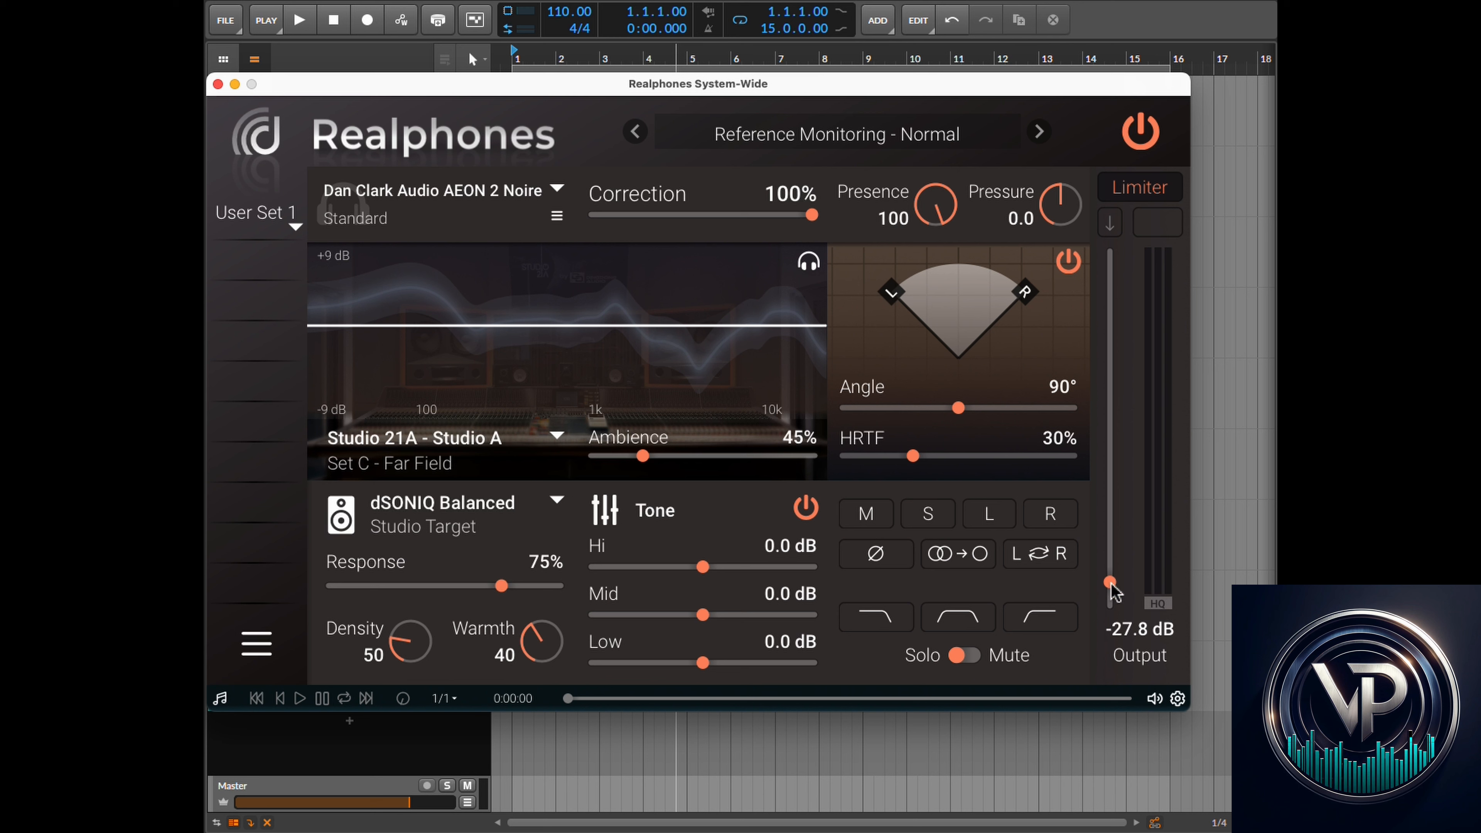
pyautogui.moveTo(1112, 584); pyautogui.dragTo(1110, 588)
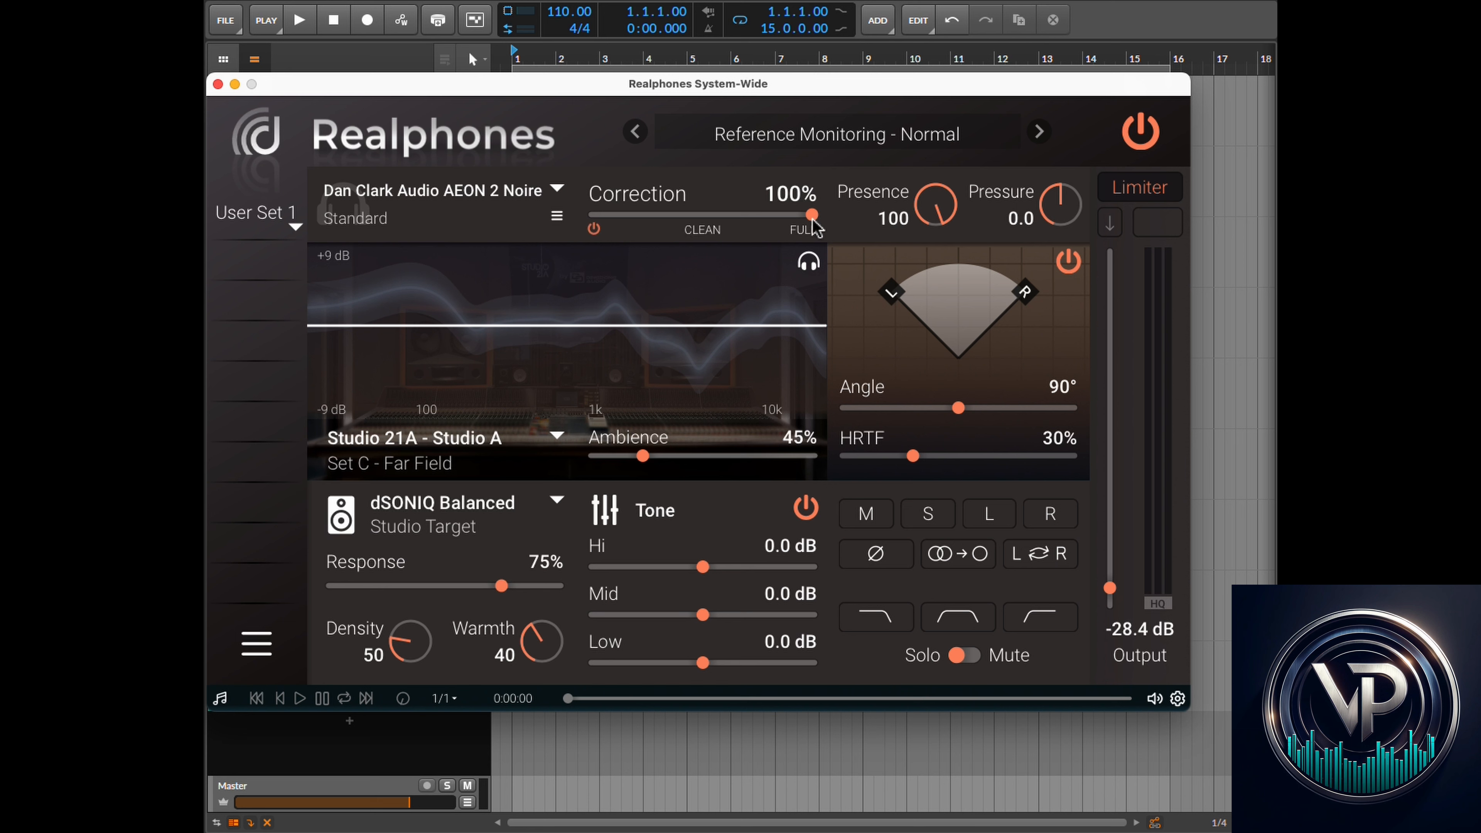
# - Bypass every section except Correction: Presence, Pressure, Angle/HRTF, Ambience, Tone, Response, Density and Warmth
pyautogui.click(846, 220)
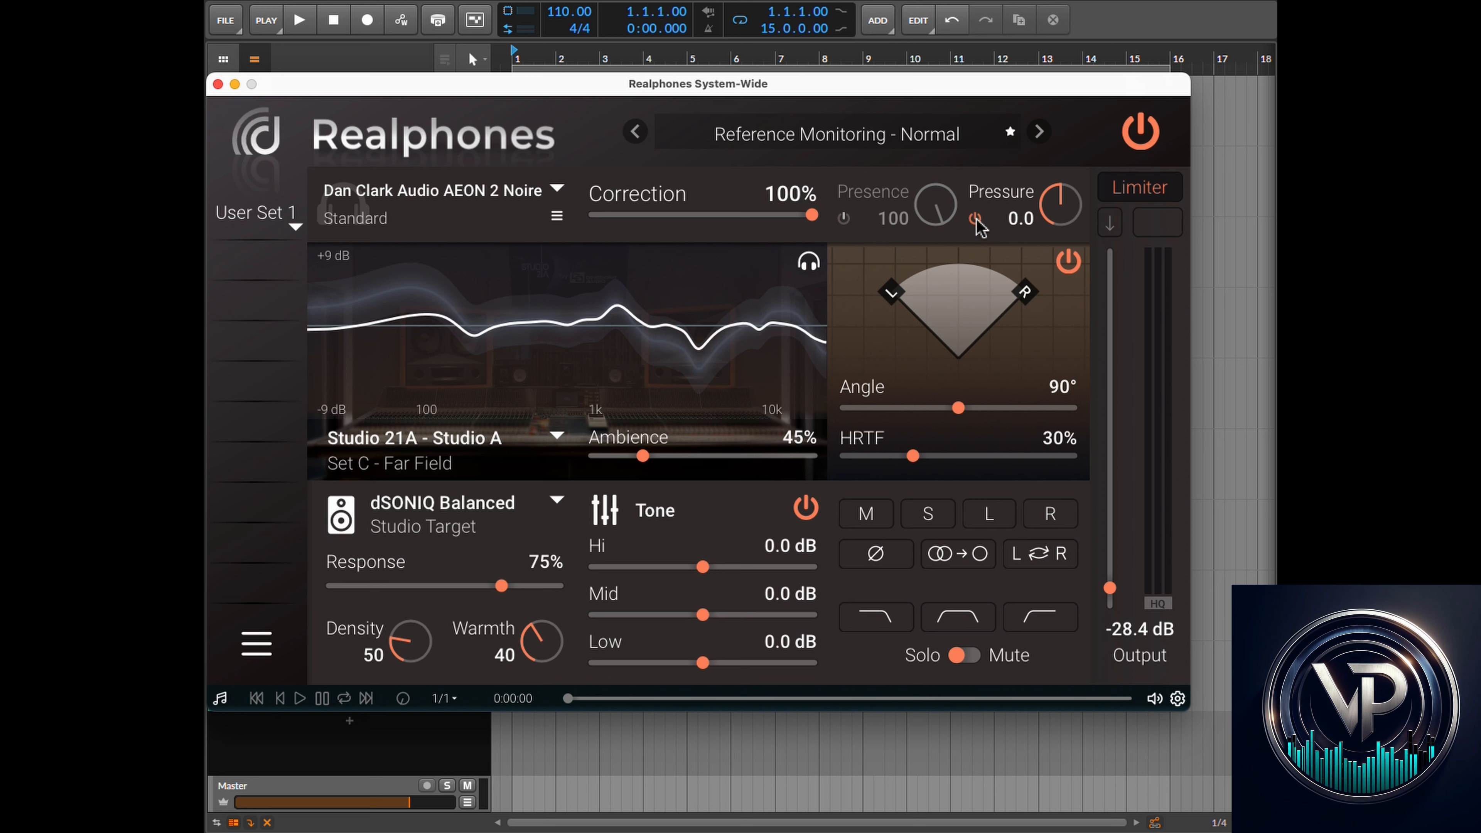
pyautogui.click(975, 220)
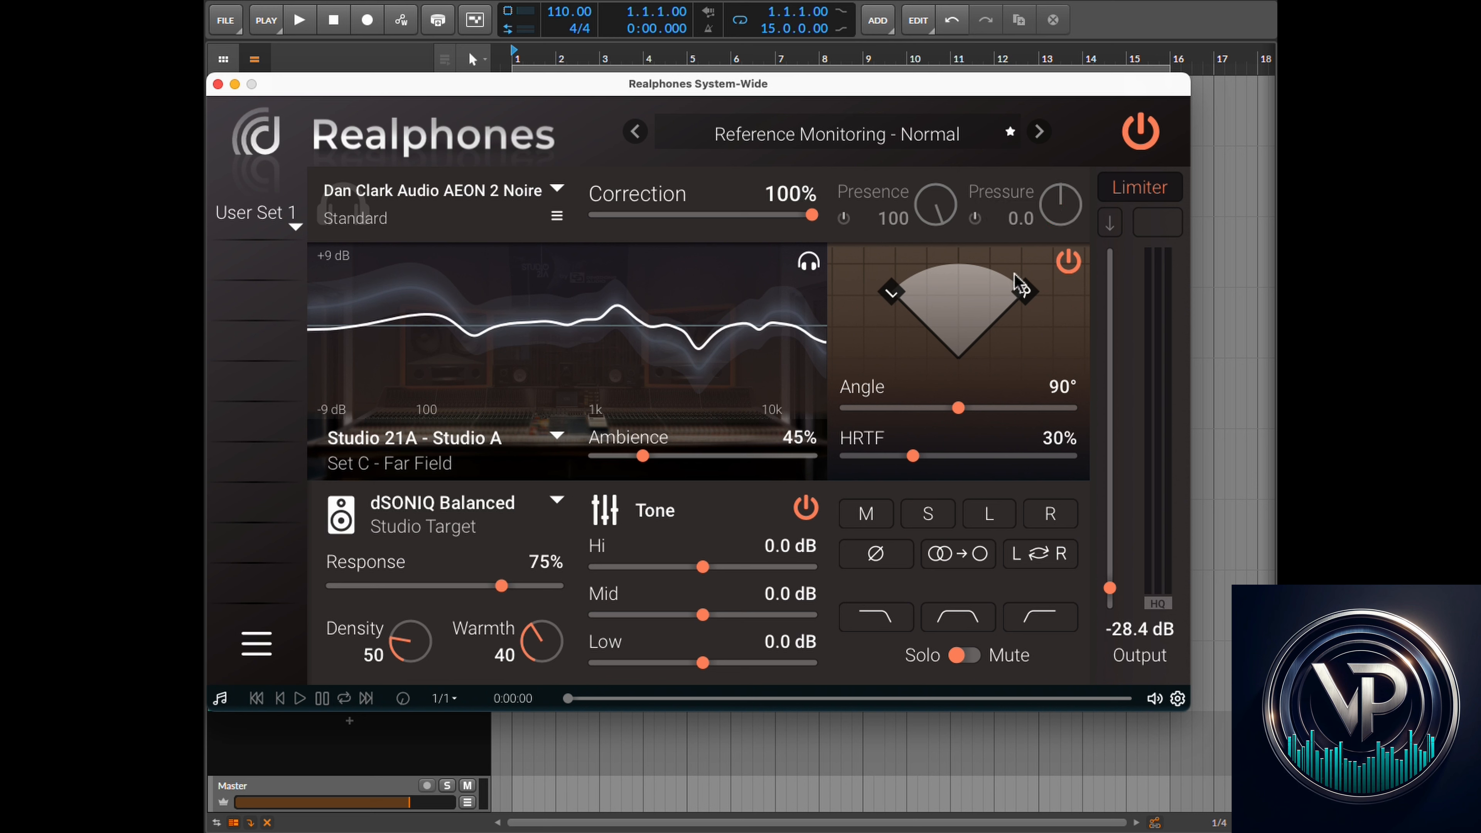
pyautogui.click(1068, 262)
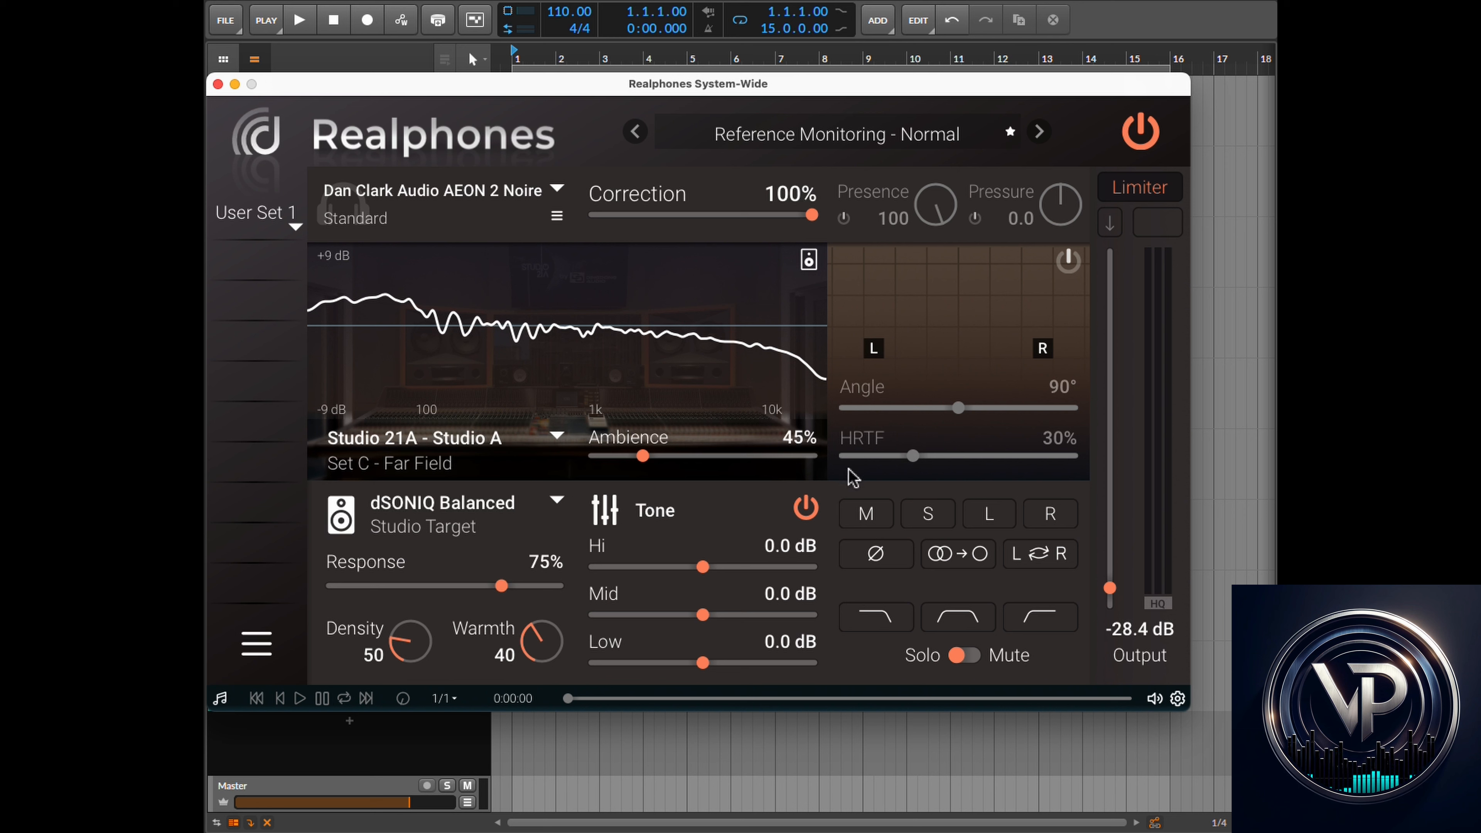
pyautogui.click(594, 469)
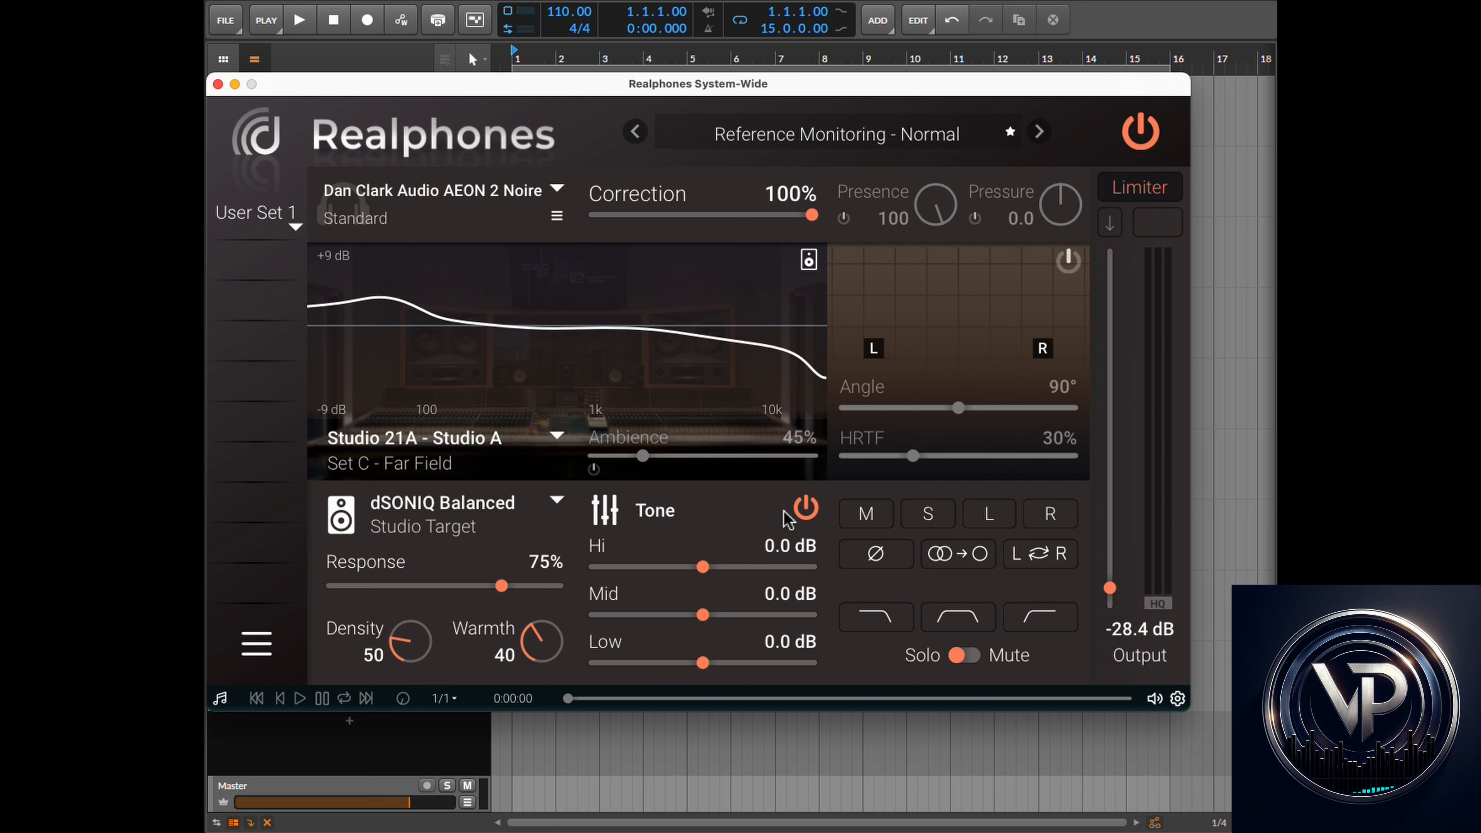
pyautogui.click(805, 508)
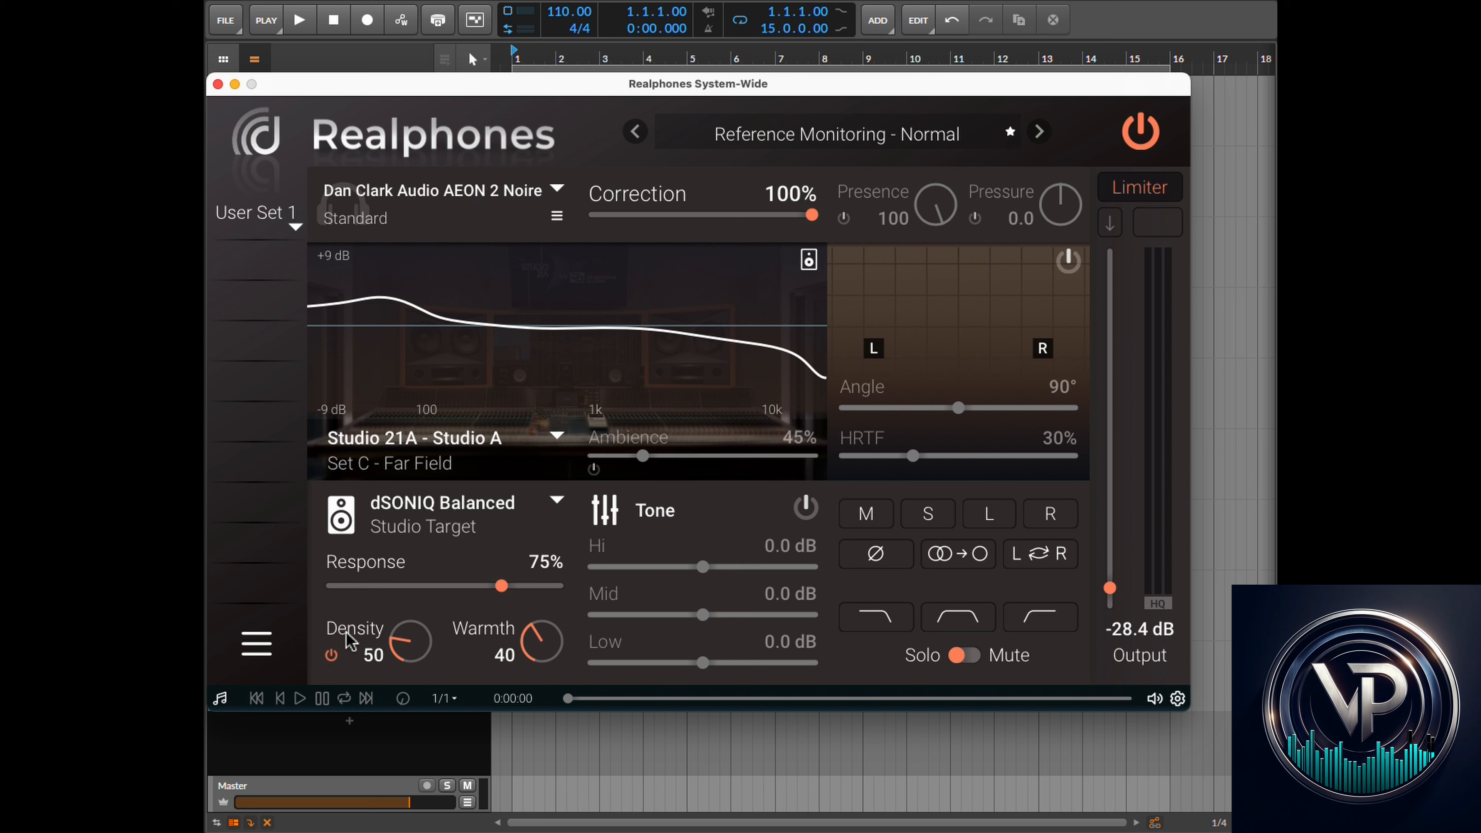
pyautogui.click(331, 600)
pyautogui.click(330, 654)
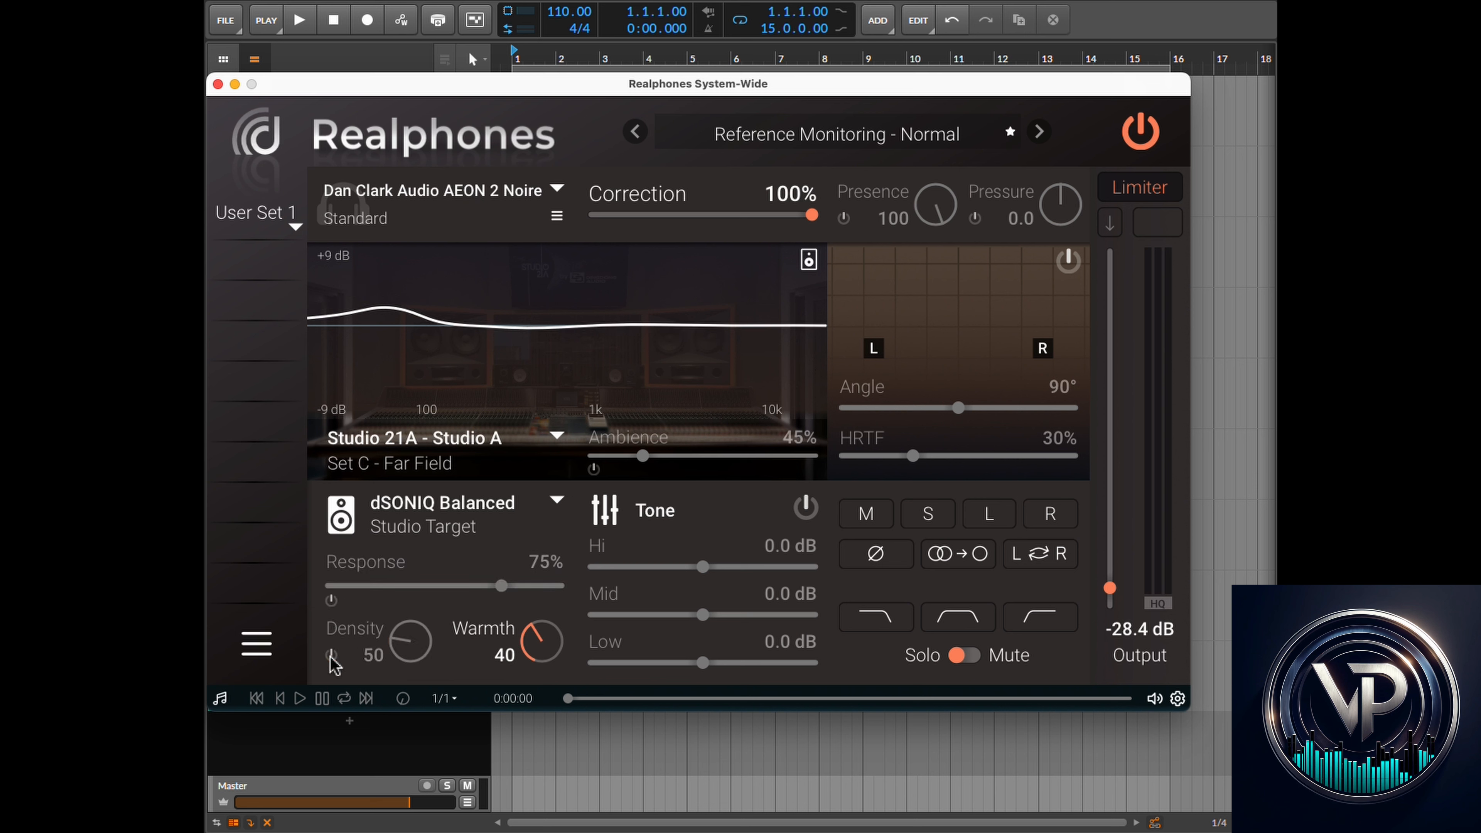
pyautogui.click(458, 655)
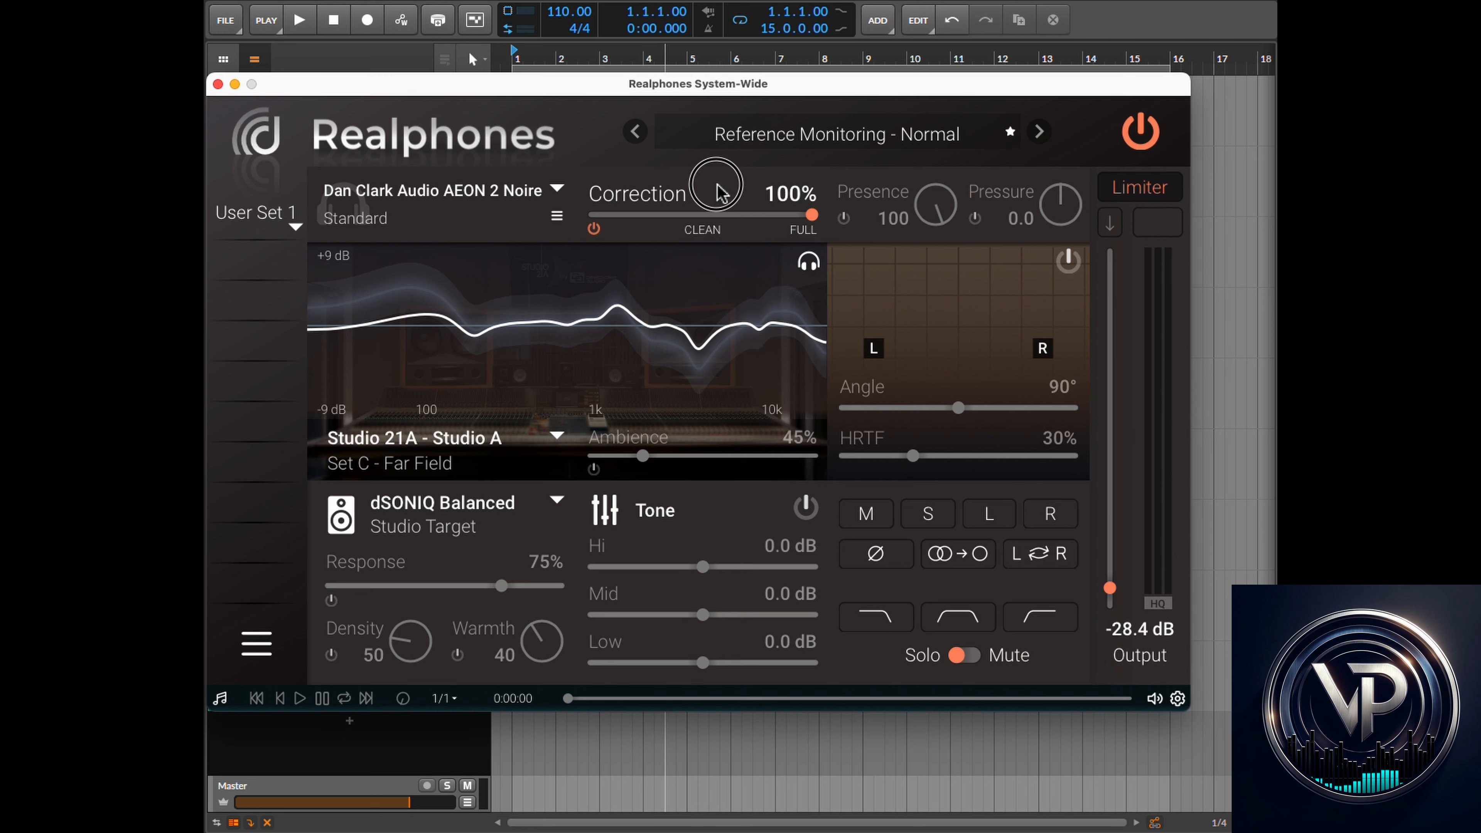
# - Lower the headphone Correction to about 9%
pyautogui.click(709, 195)
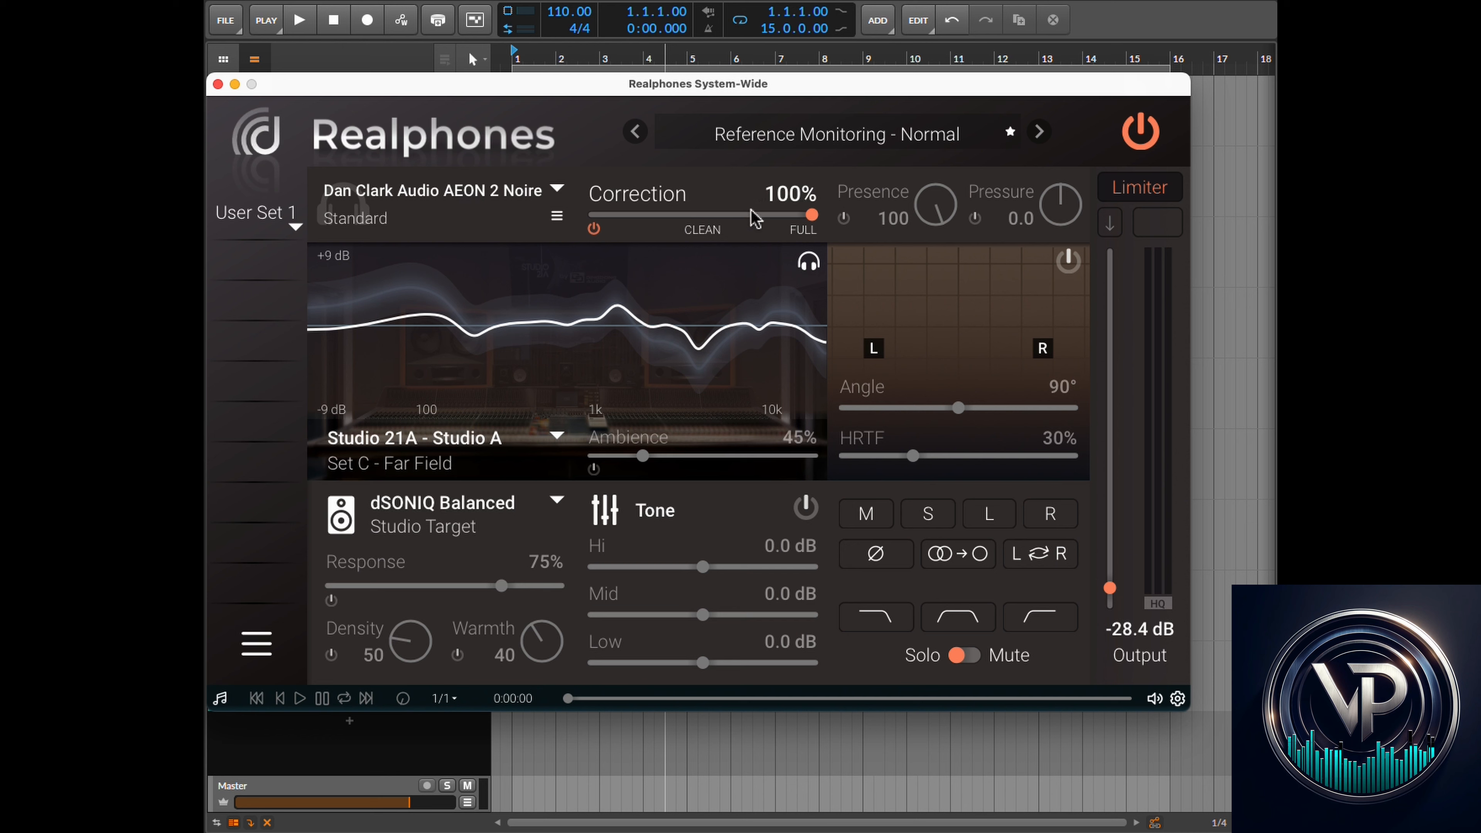
pyautogui.moveTo(815, 229); pyautogui.dragTo(606, 229)
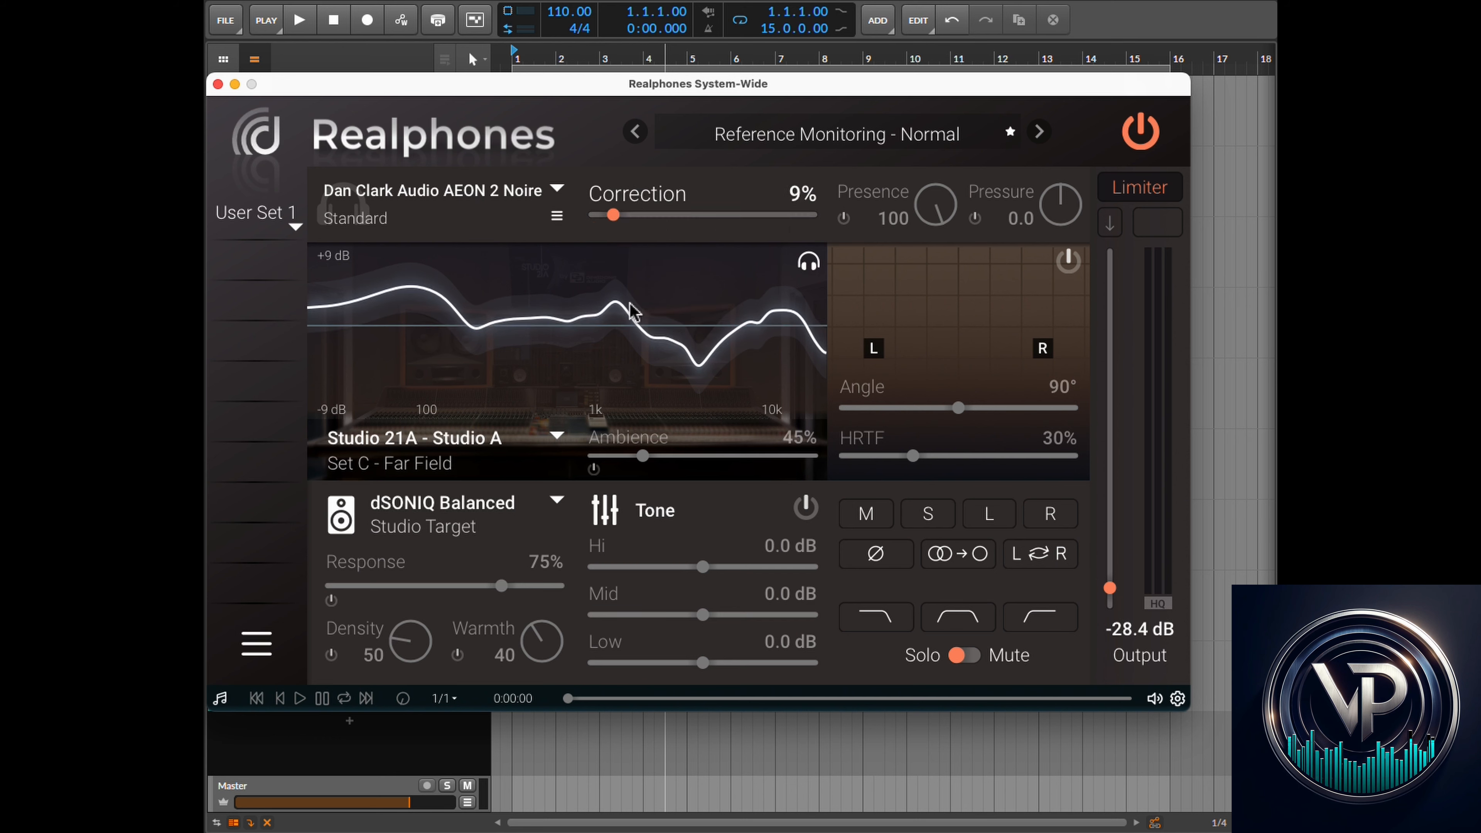
# - Switch the display to the room picture and back to the Correction curve view
pyautogui.click(809, 262)
pyautogui.click(815, 302)
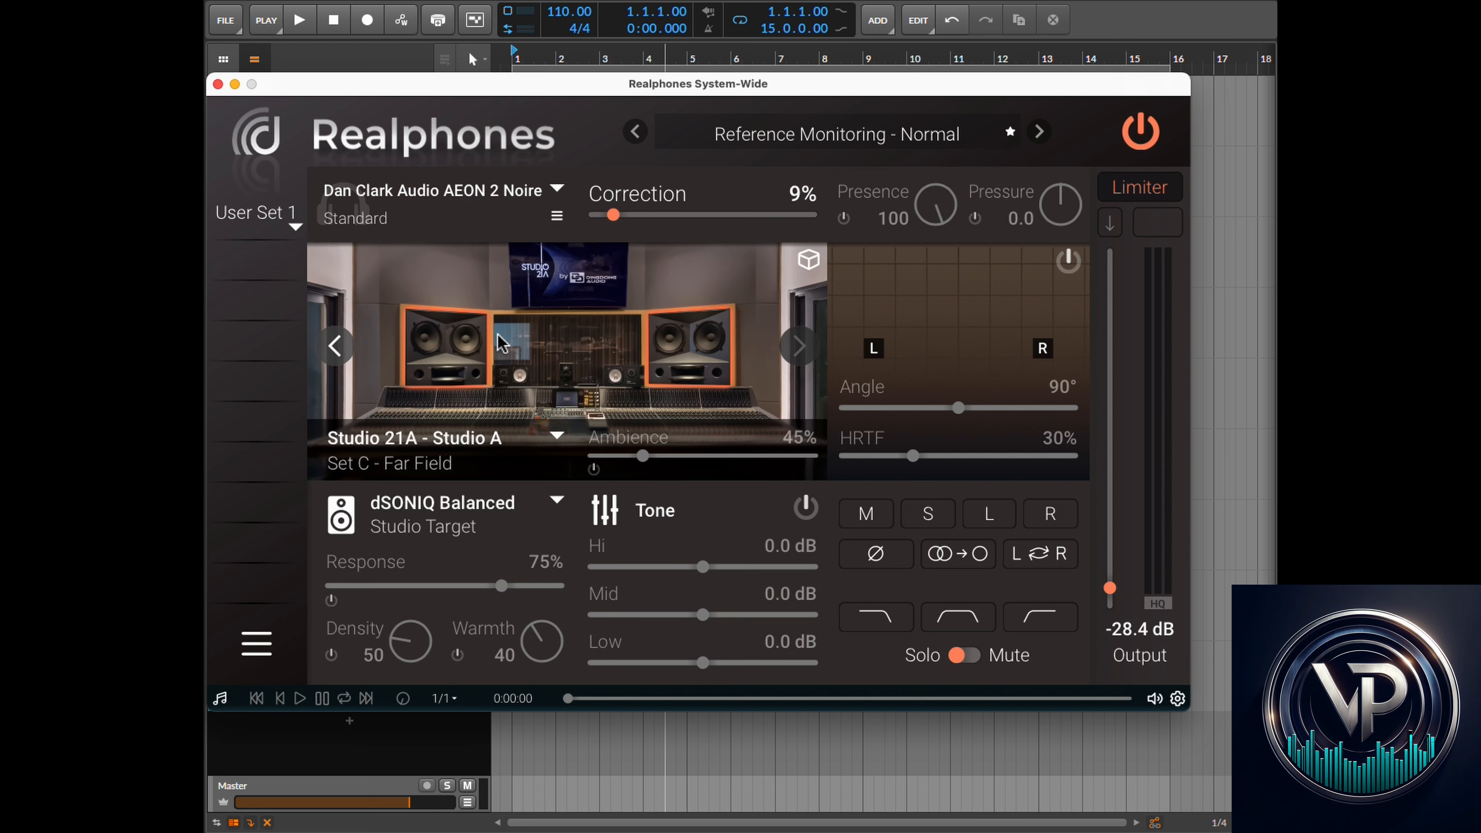
pyautogui.click(809, 260)
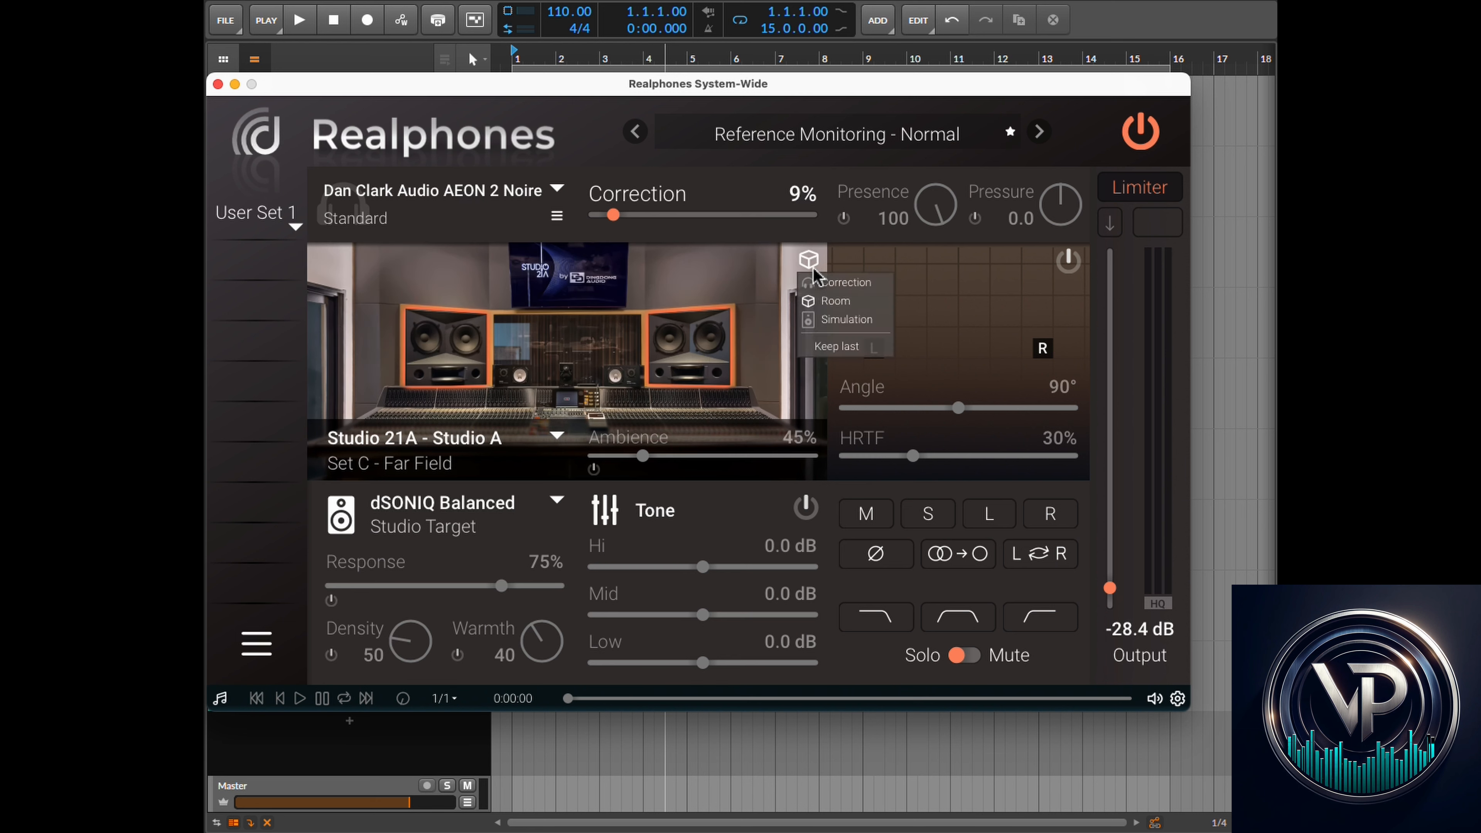
pyautogui.click(823, 289)
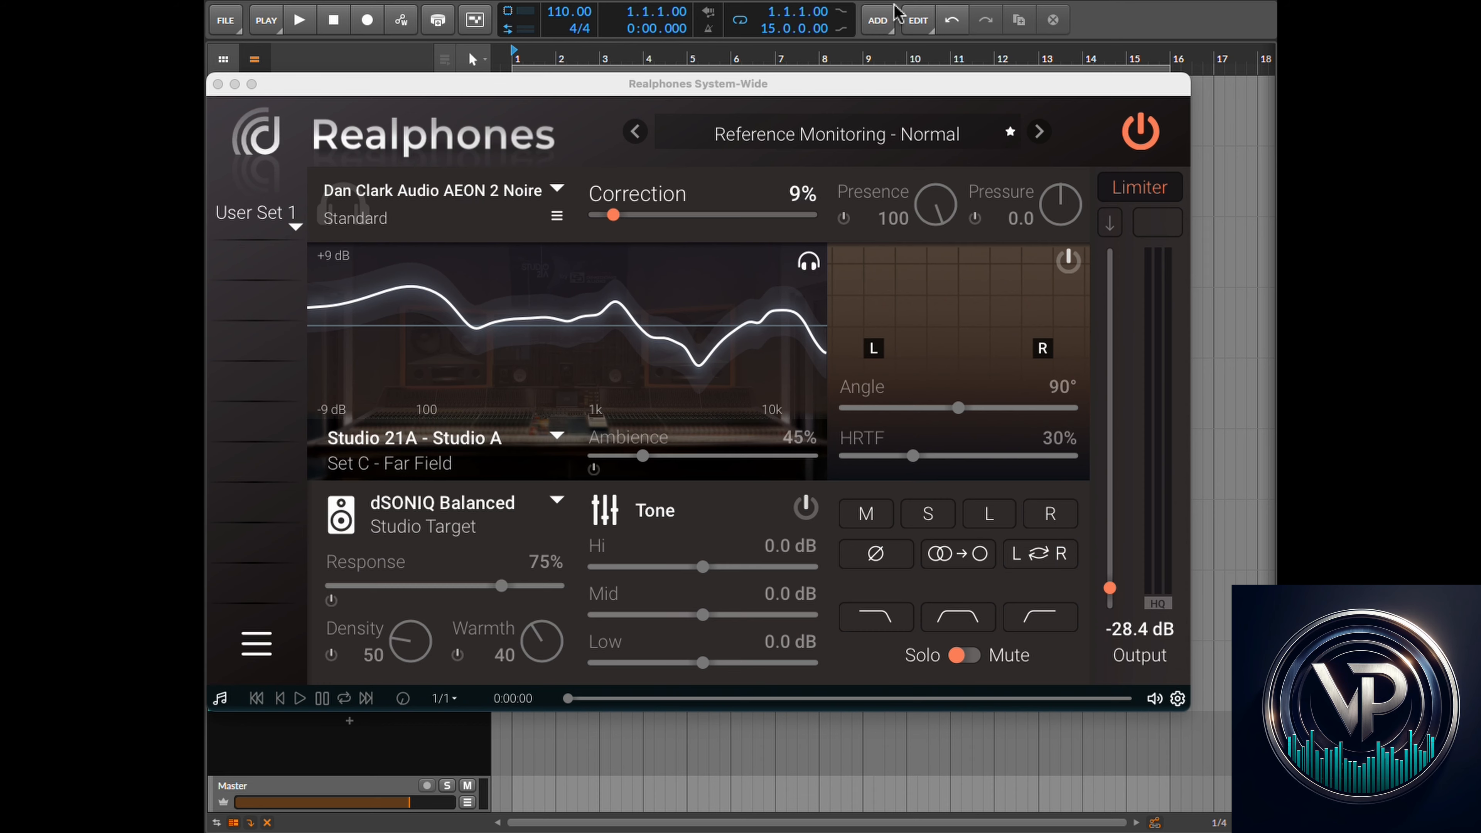
# - Start playback of the project with the soloed Sine Sweep for Correction Percent track, then return to the plugin
pyautogui.click(958, 1)
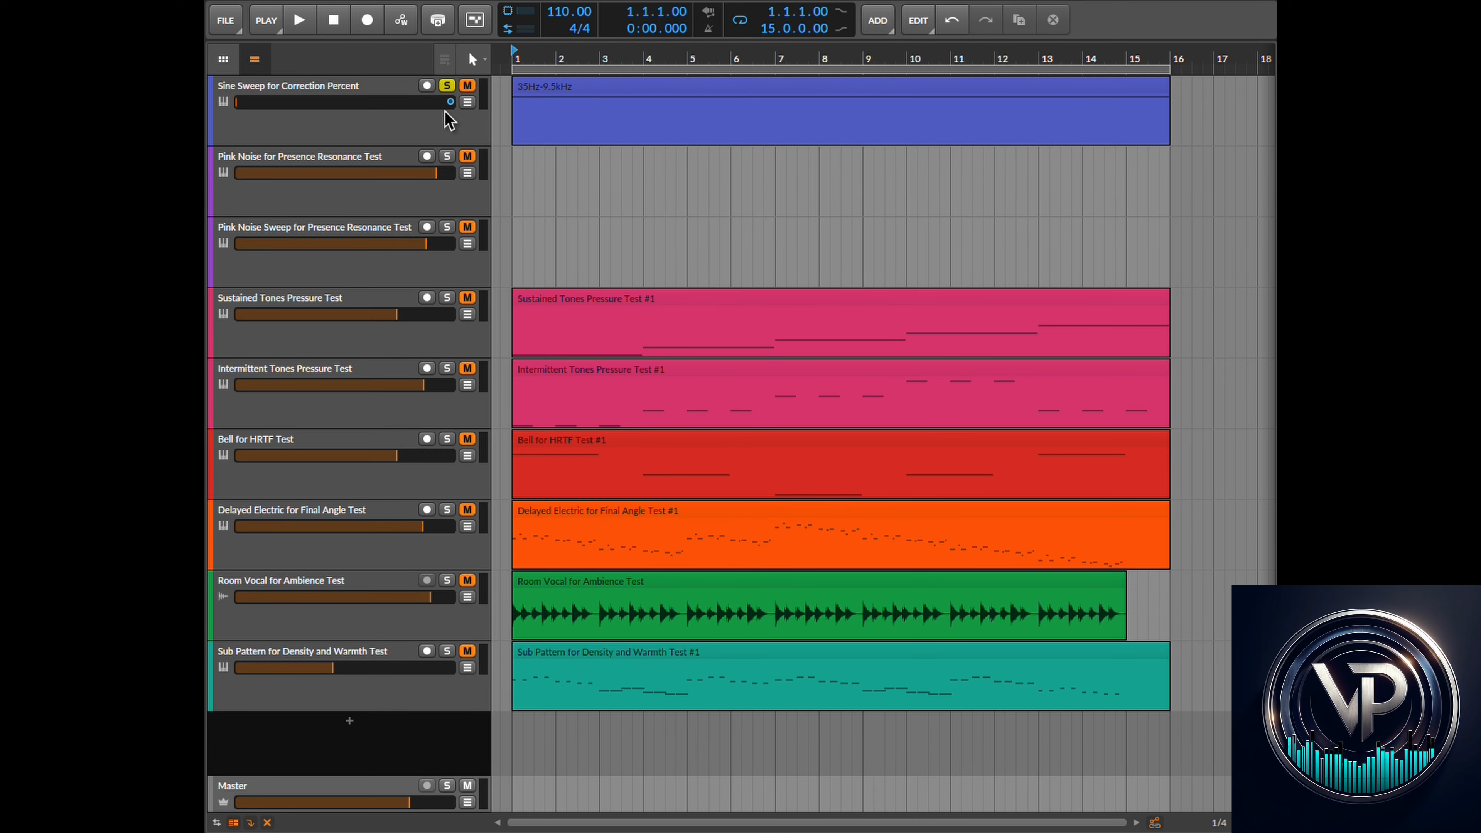
pyautogui.click(301, 22)
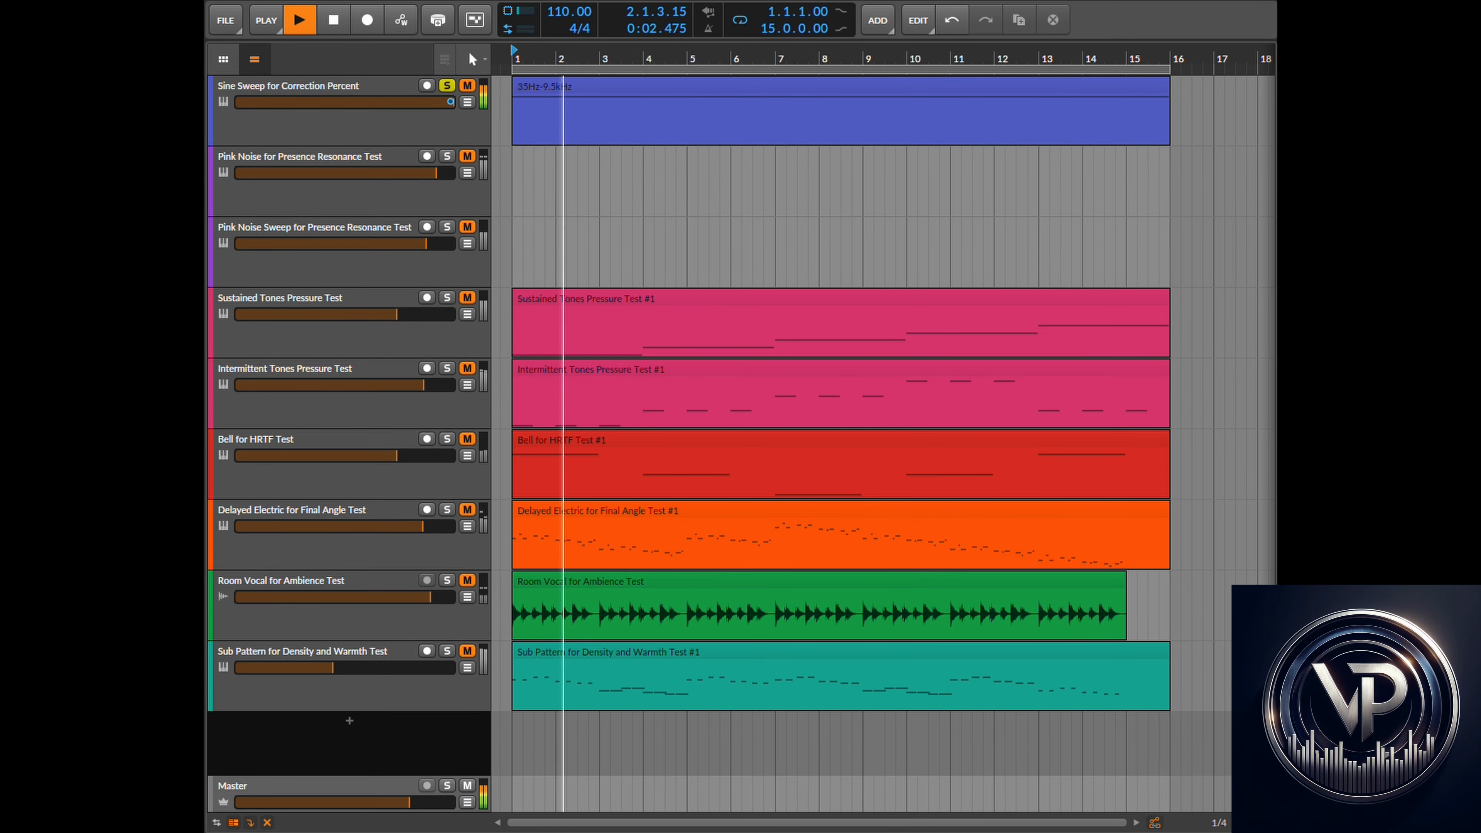
pyautogui.click(779, 1)
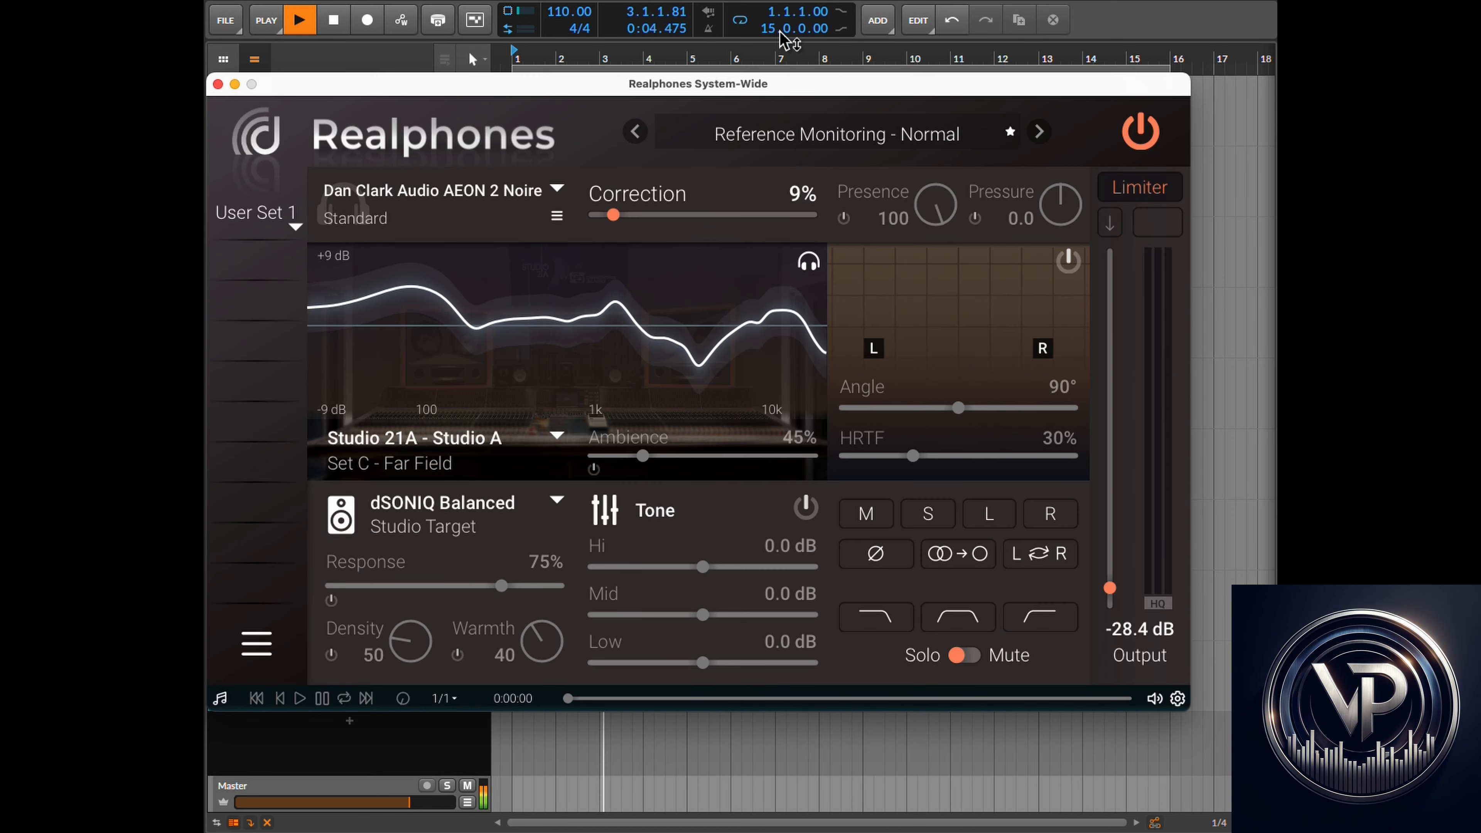
# - Raise Correction to about 70% and Output to about -20.9 dB while listening to playback
pyautogui.moveTo(615, 217); pyautogui.dragTo(663, 223)
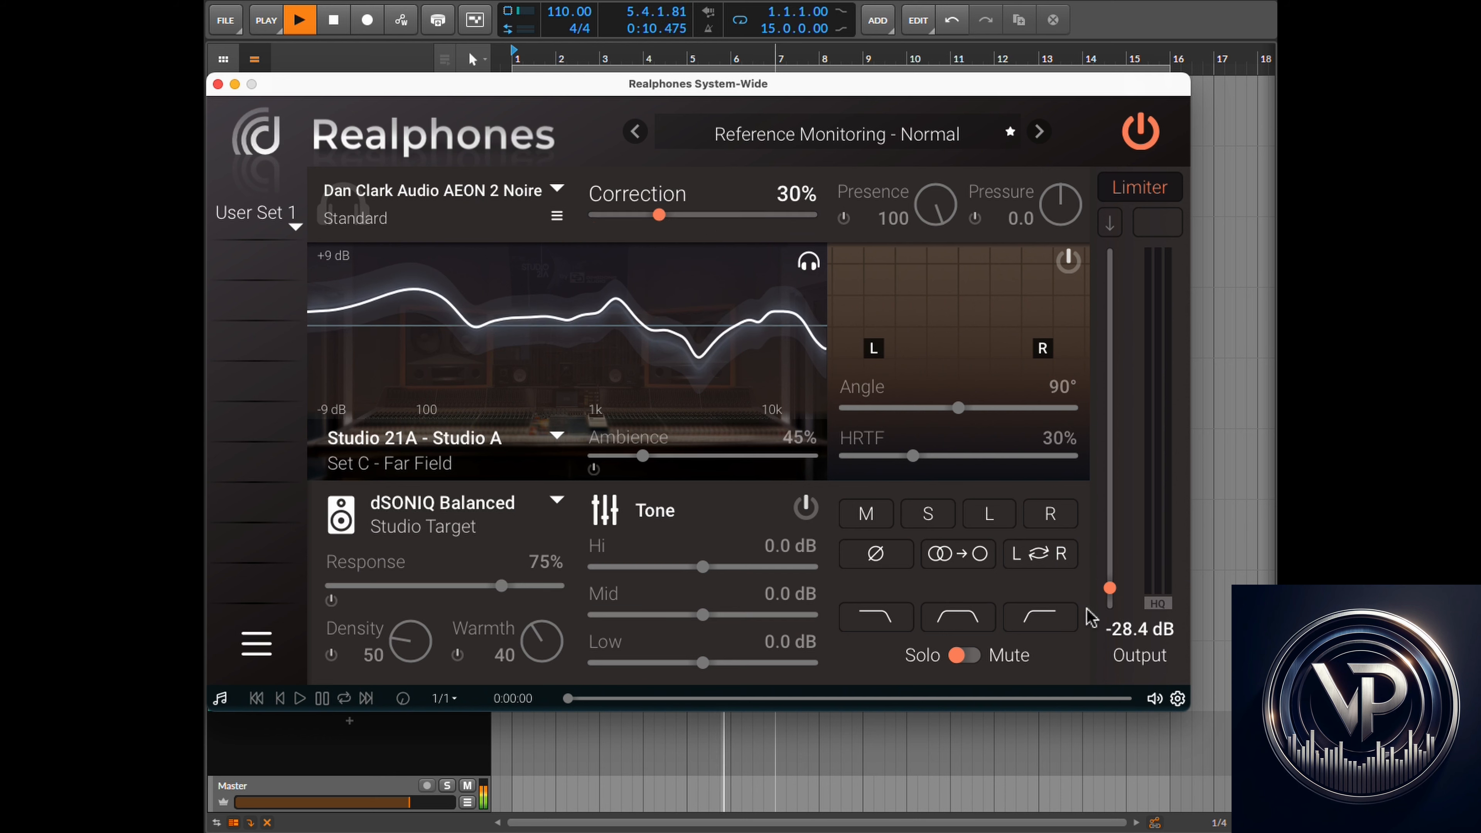
pyautogui.moveTo(1109, 588); pyautogui.dragTo(1114, 535)
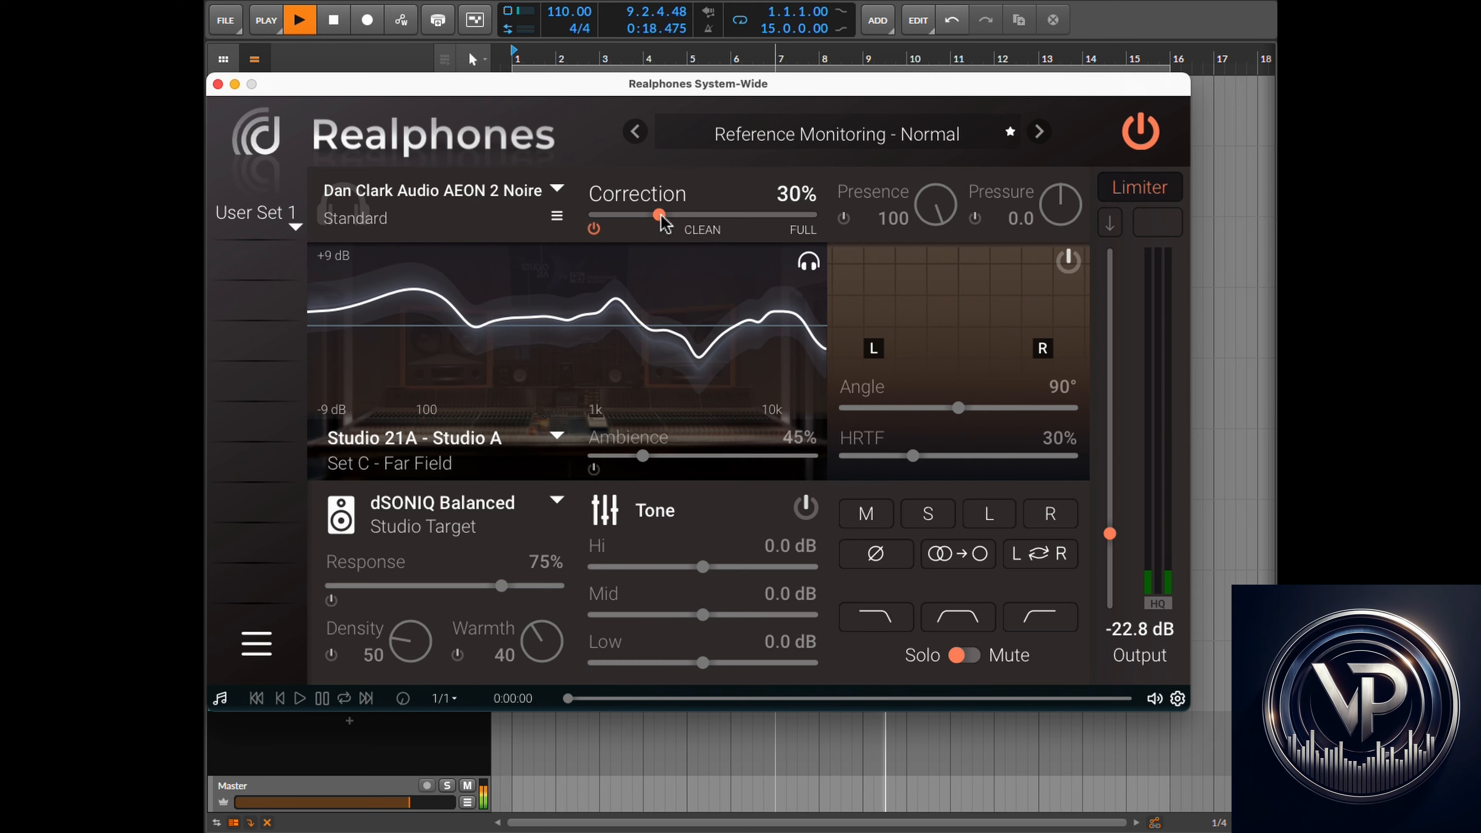
pyautogui.moveTo(665, 223); pyautogui.dragTo(718, 229)
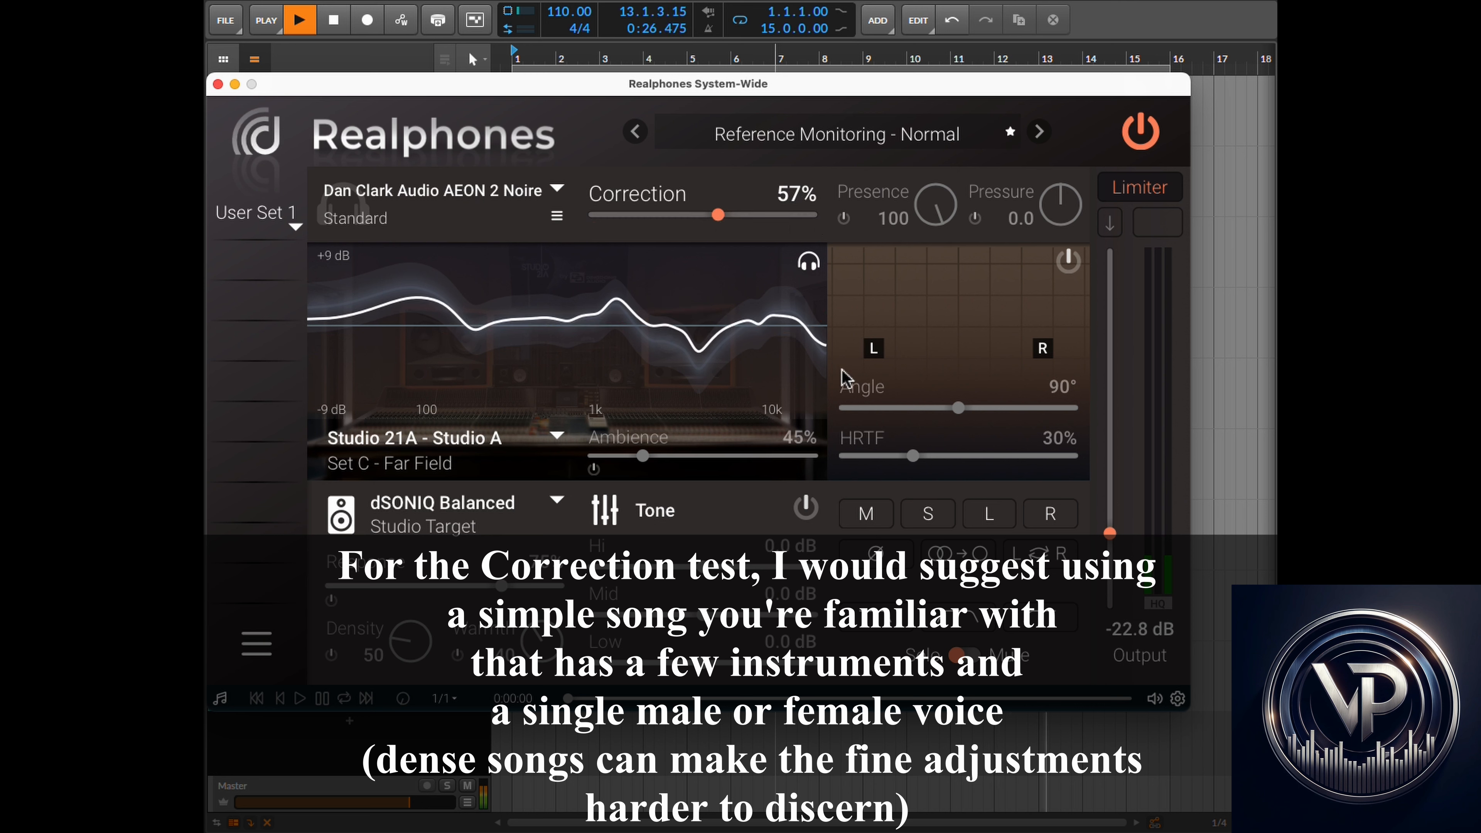
pyautogui.moveTo(1109, 532); pyautogui.dragTo(1112, 515)
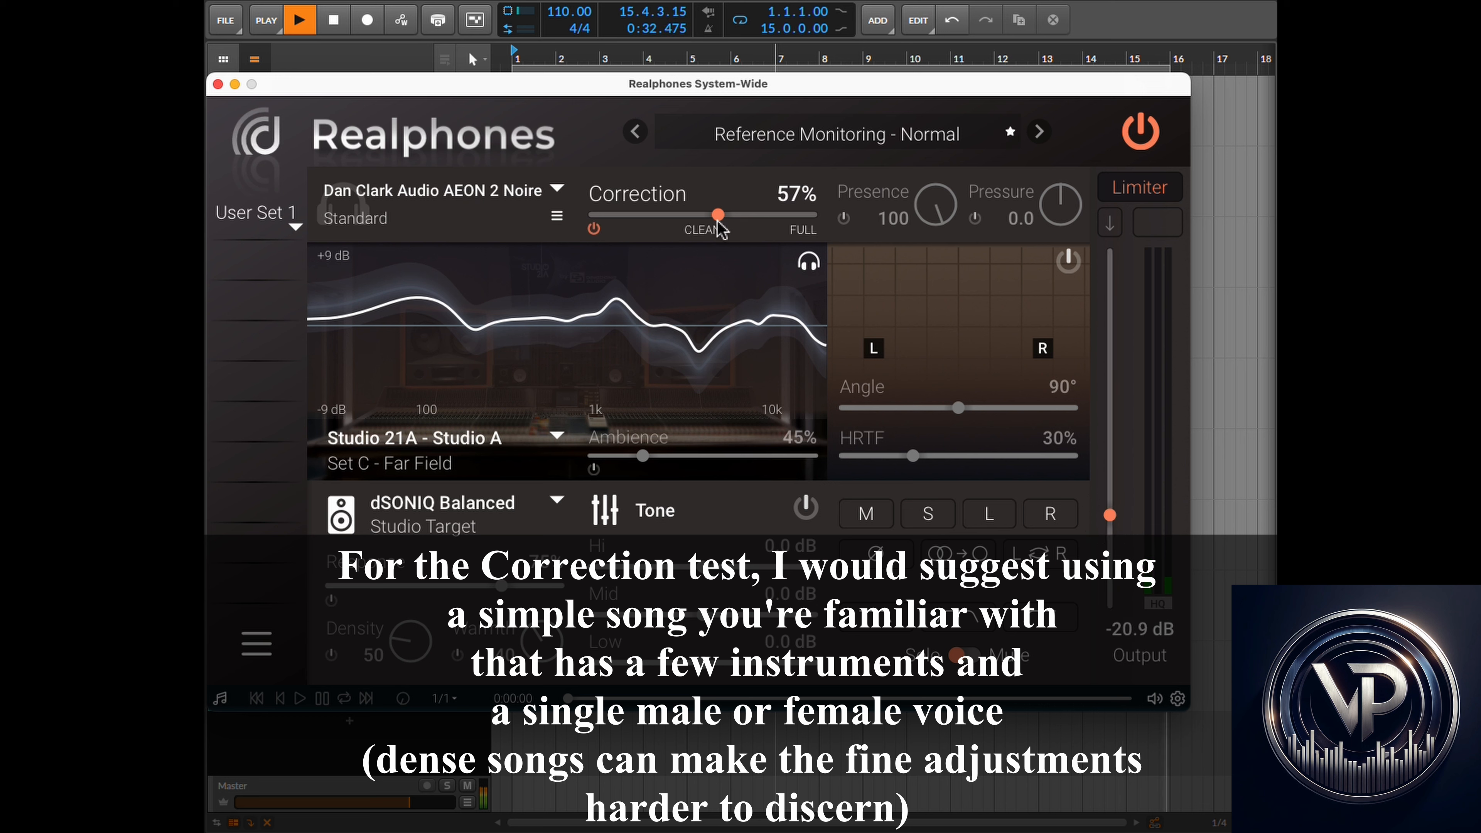
pyautogui.moveTo(721, 229); pyautogui.dragTo(755, 217)
pyautogui.moveTo(753, 215); pyautogui.dragTo(749, 218)
pyautogui.moveTo(765, 90); pyautogui.dragTo(781, 174)
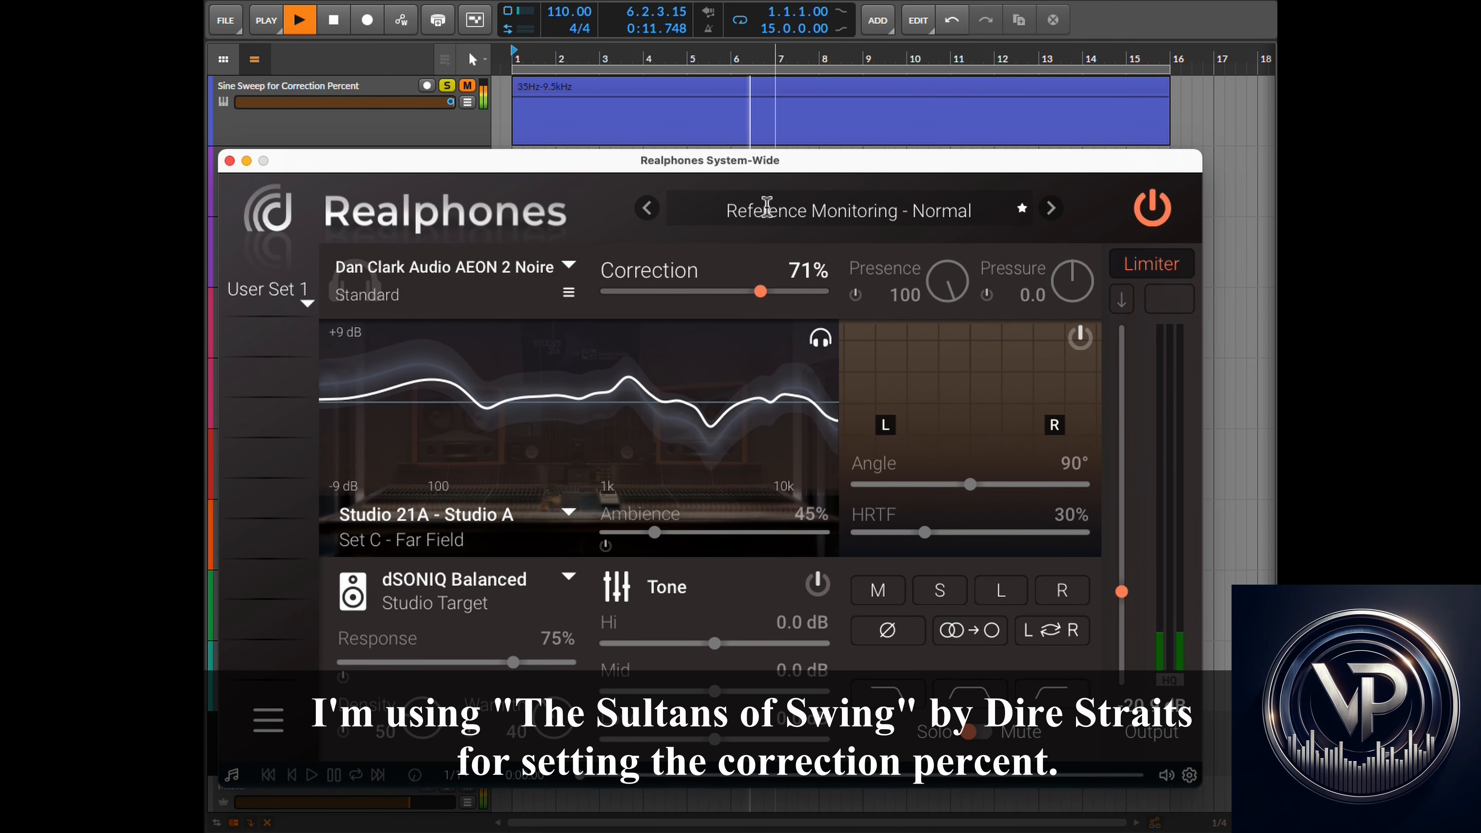
pyautogui.moveTo(766, 301)
pyautogui.mouseDown()
pyautogui.moveTo(790, 303)
pyautogui.moveTo(745, 305)
pyautogui.moveTo(811, 305)
pyautogui.moveTo(762, 307)
pyautogui.mouseUp()
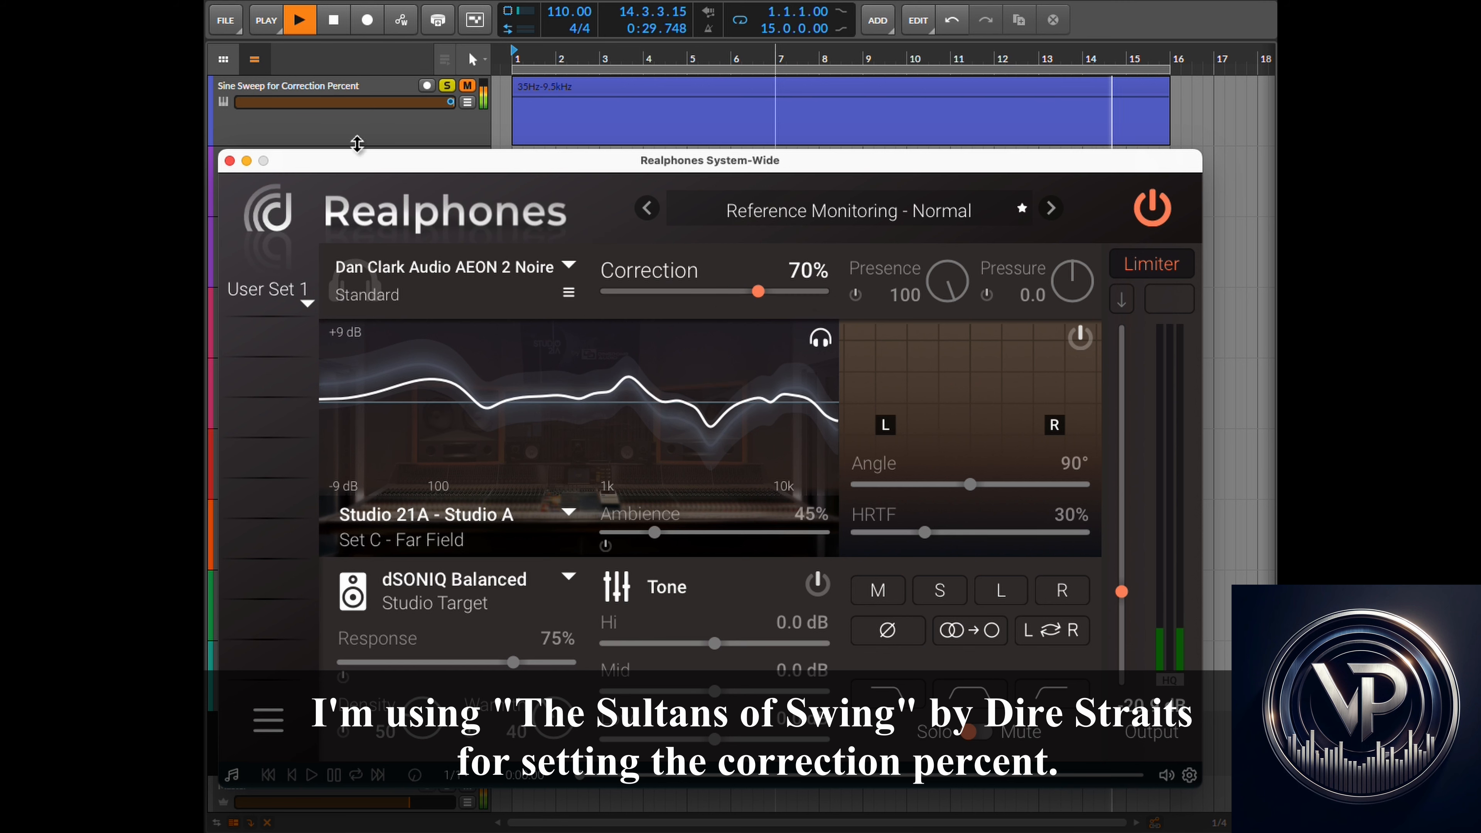
# - Stop playback and switch to the Realphones User's Guide in the browser
pyautogui.click(335, 24)
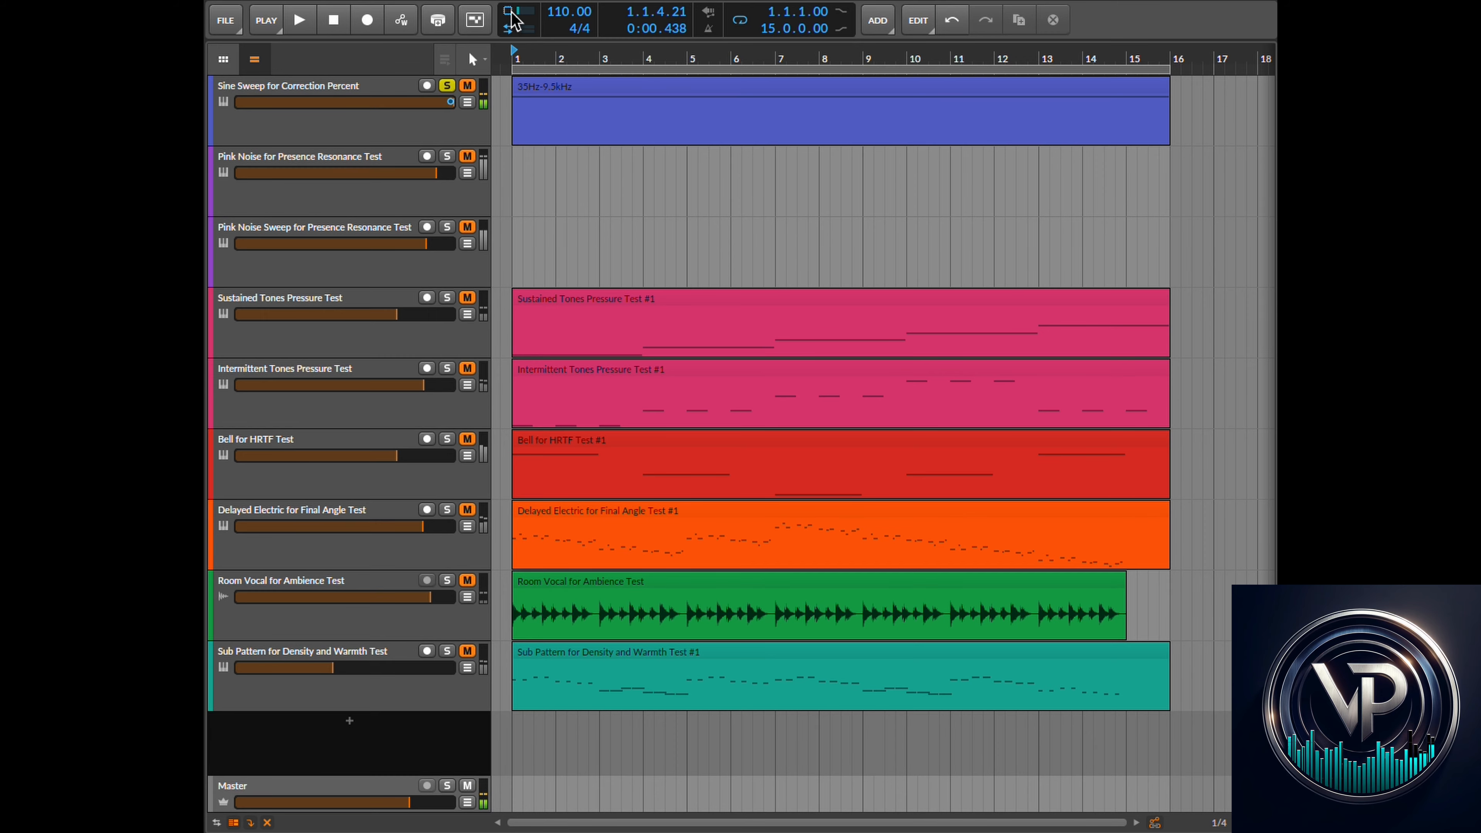
pyautogui.press('super+Tab')
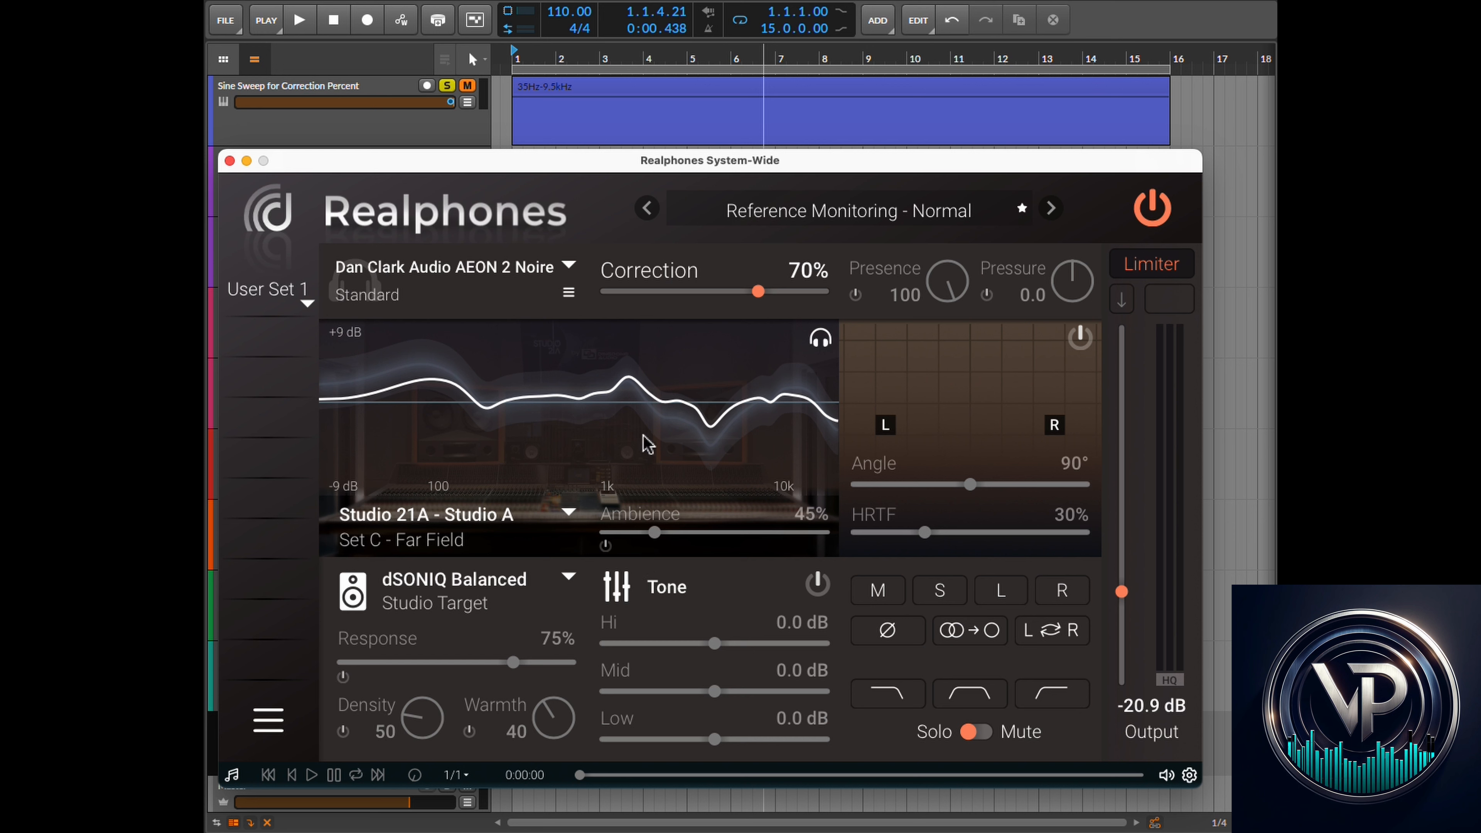
pyautogui.press('super+Tab')
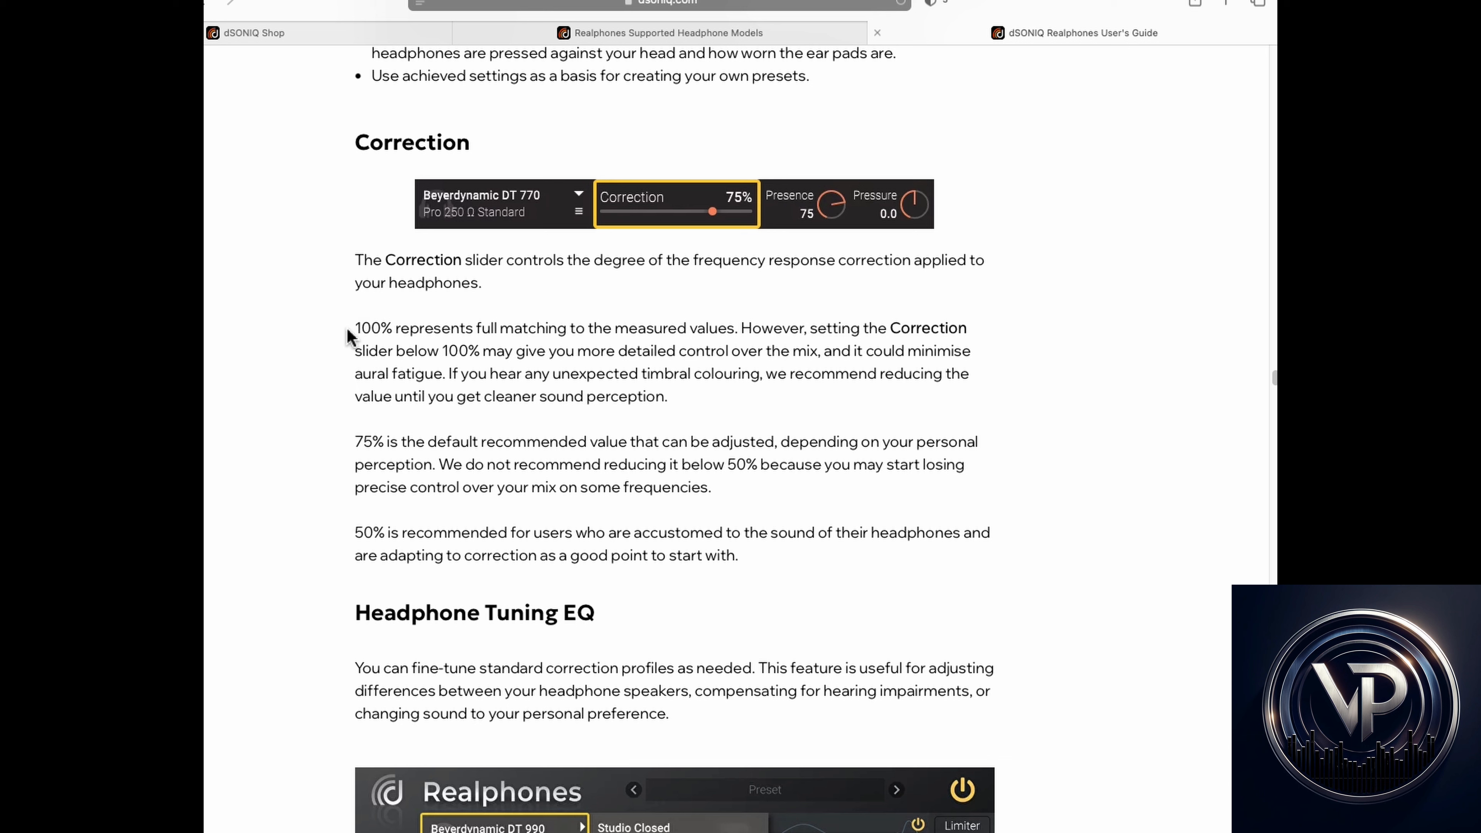
# - Read the guide's Correction section, highlighting the recommended correction percentages
pyautogui.moveTo(354, 331); pyautogui.dragTo(327, 450)
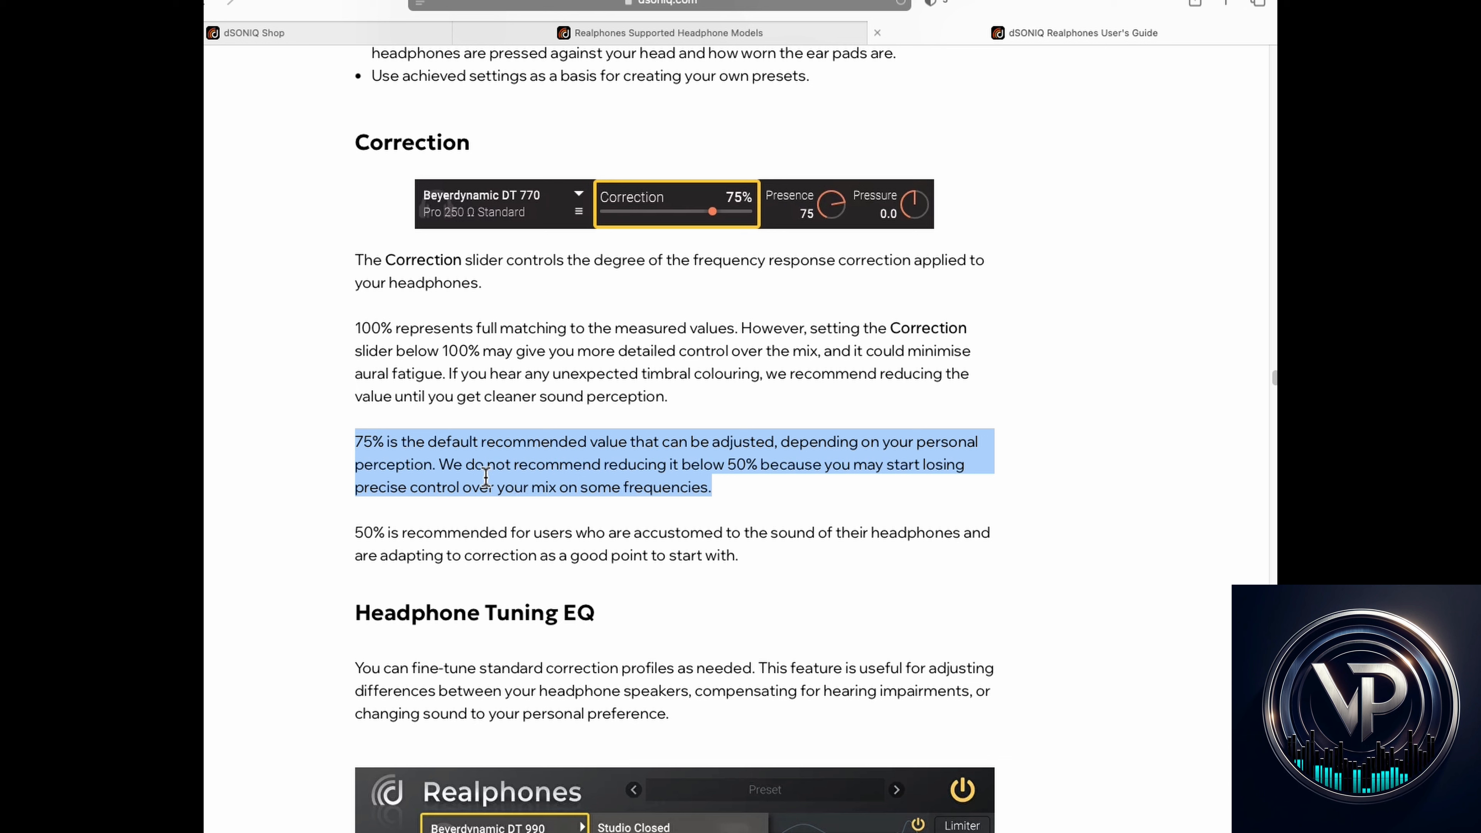
pyautogui.moveTo(457, 470); pyautogui.dragTo(807, 475)
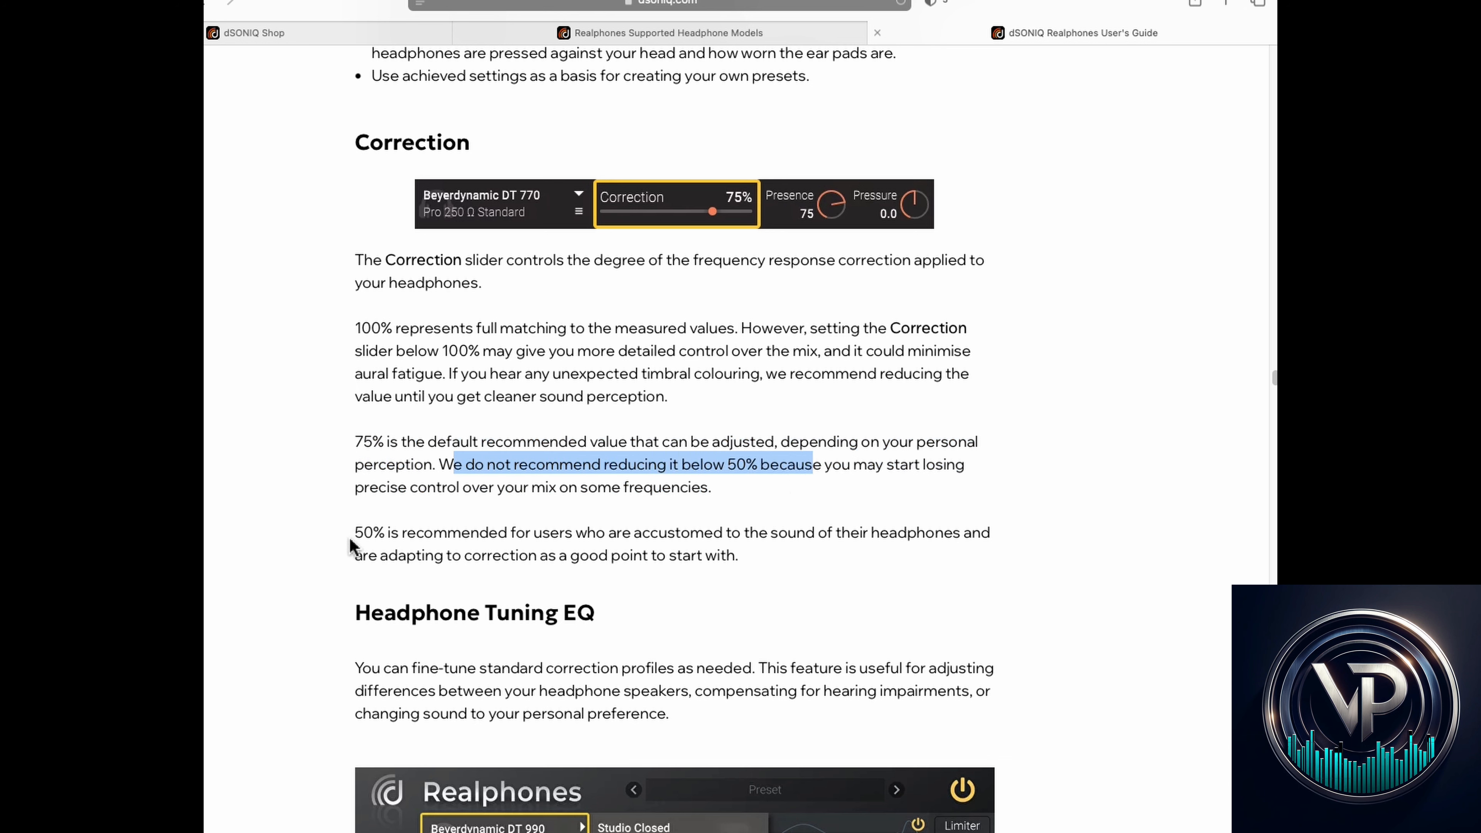
pyautogui.moveTo(354, 537); pyautogui.dragTo(745, 531)
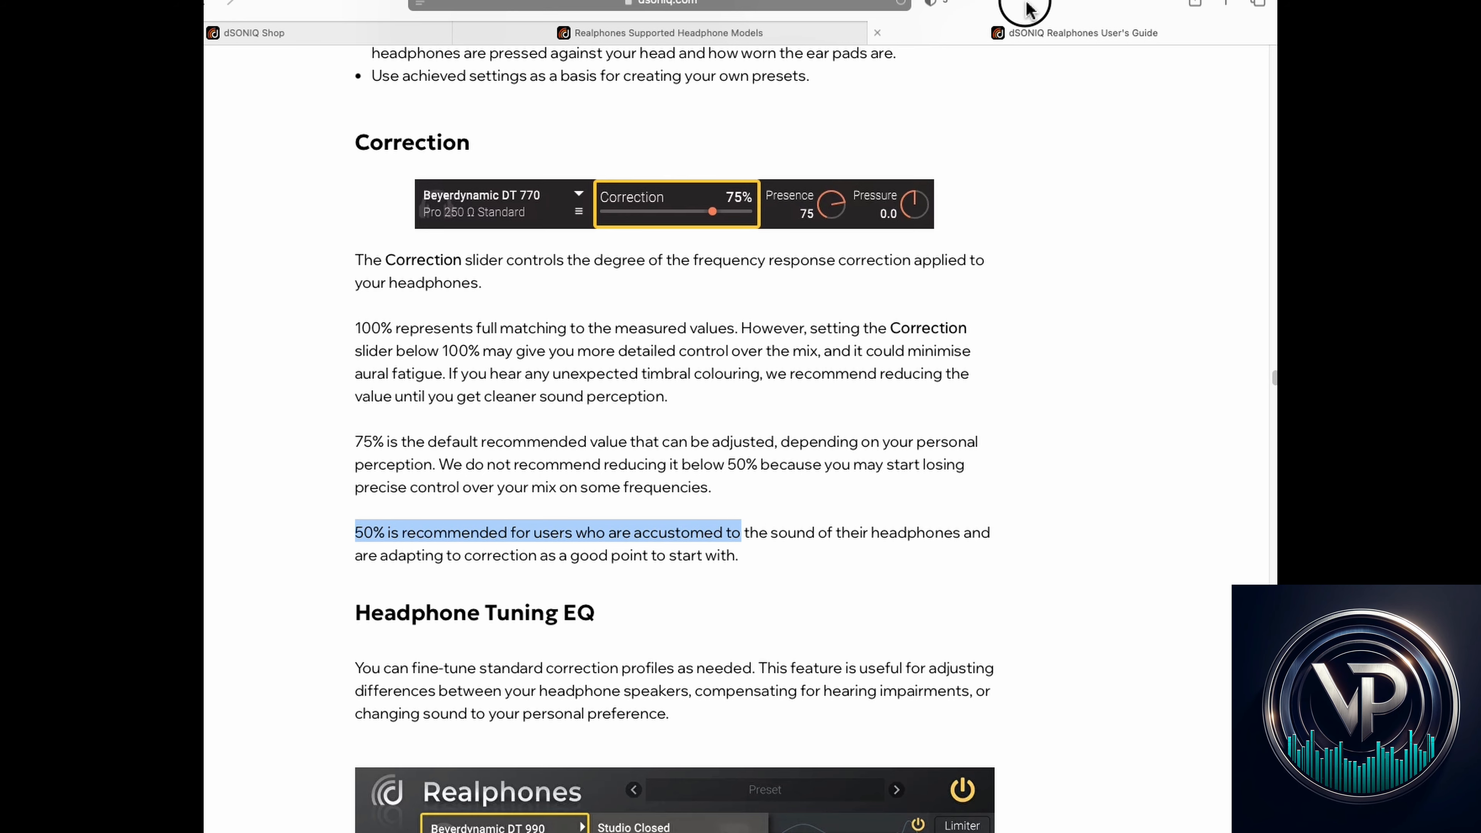
# - Return to the plugin and re-enable the Presence section
pyautogui.moveTo(1028, 11); pyautogui.dragTo(0, 32)
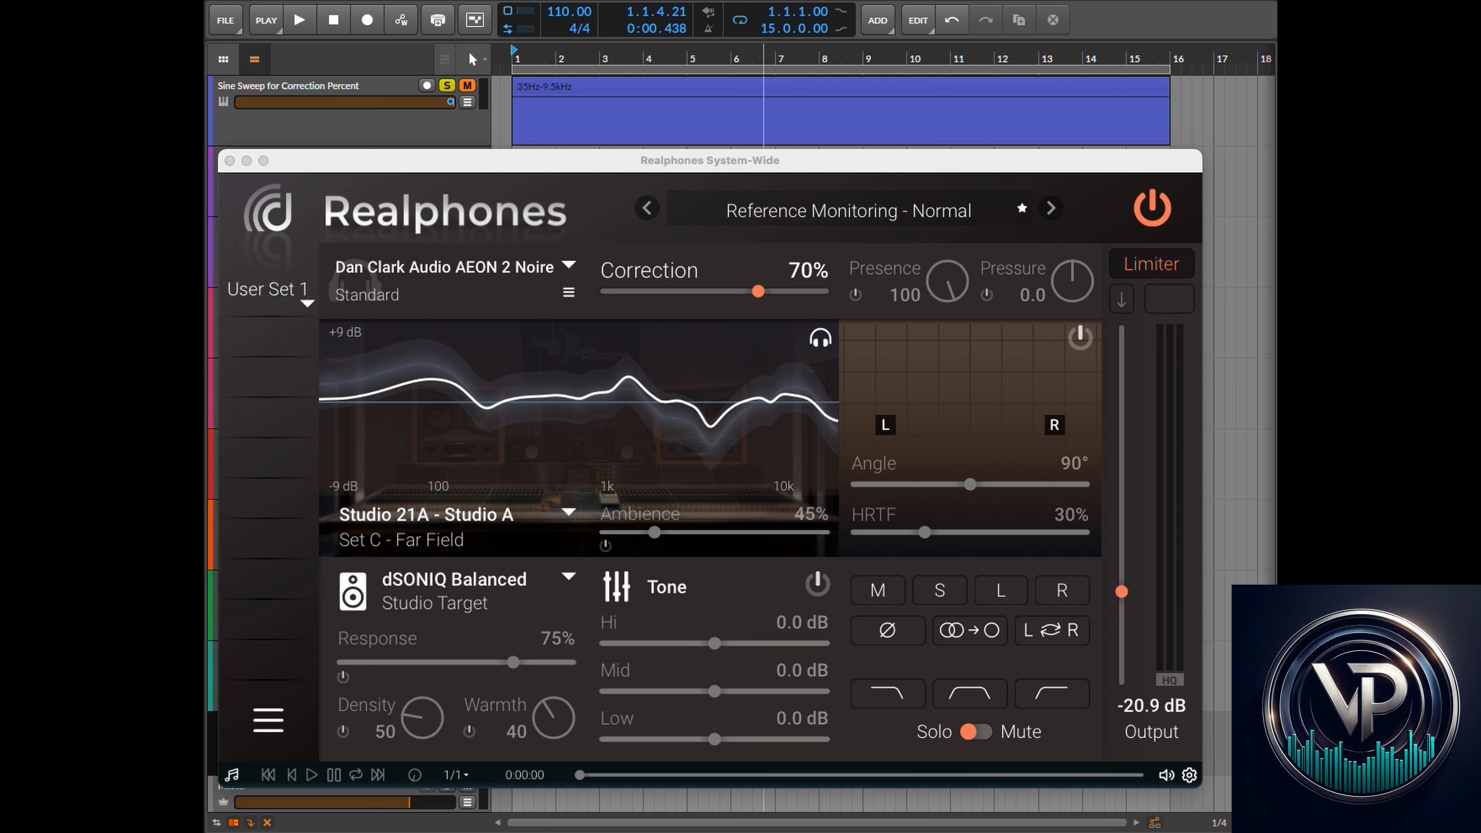
pyautogui.click(855, 294)
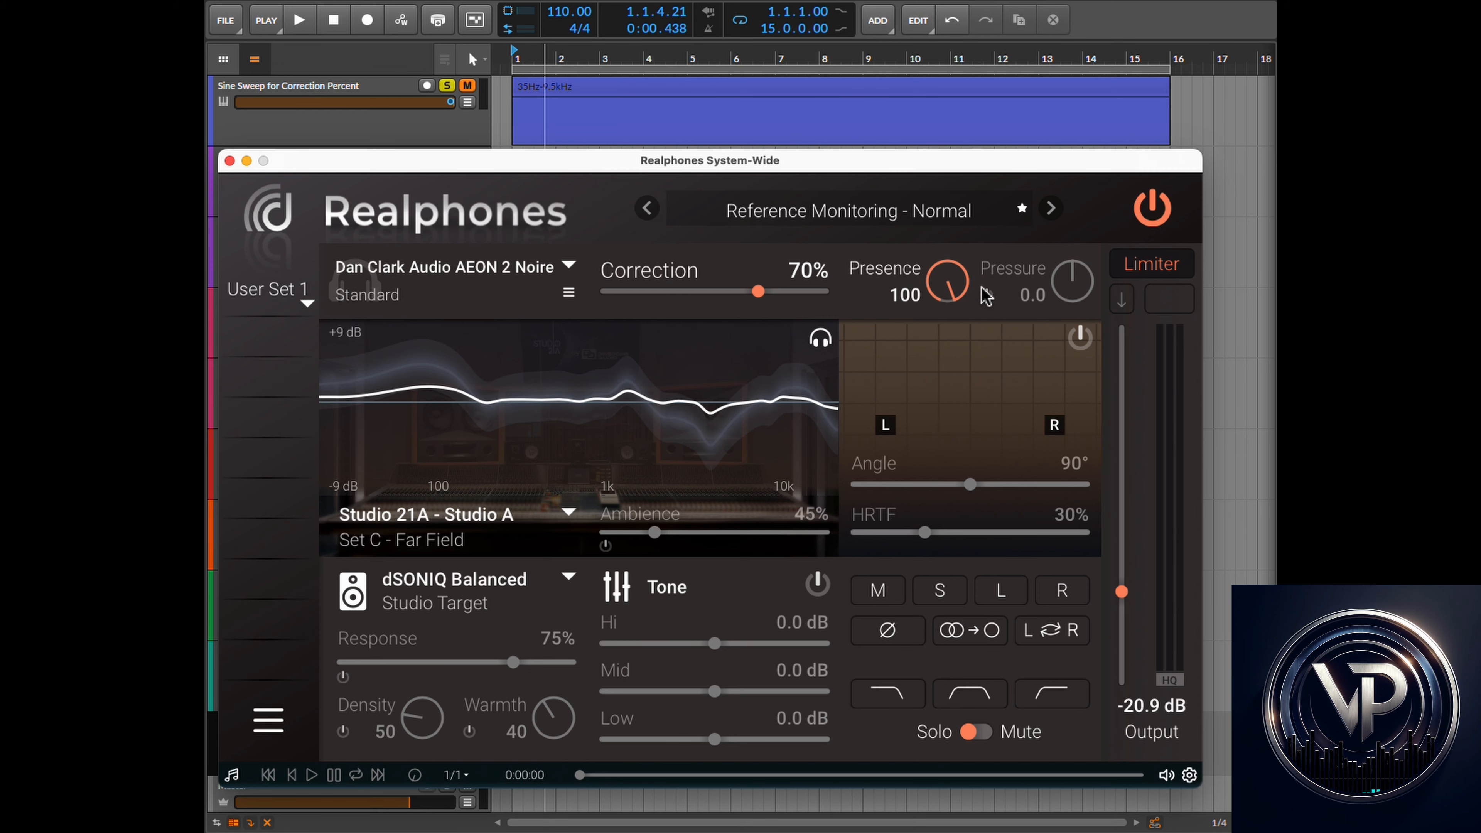
# - Set Presence to 12 and play the Pink Noise for Presence Resonance Test track soloed
pyautogui.moveTo(948, 283); pyautogui.dragTo(922, 529)
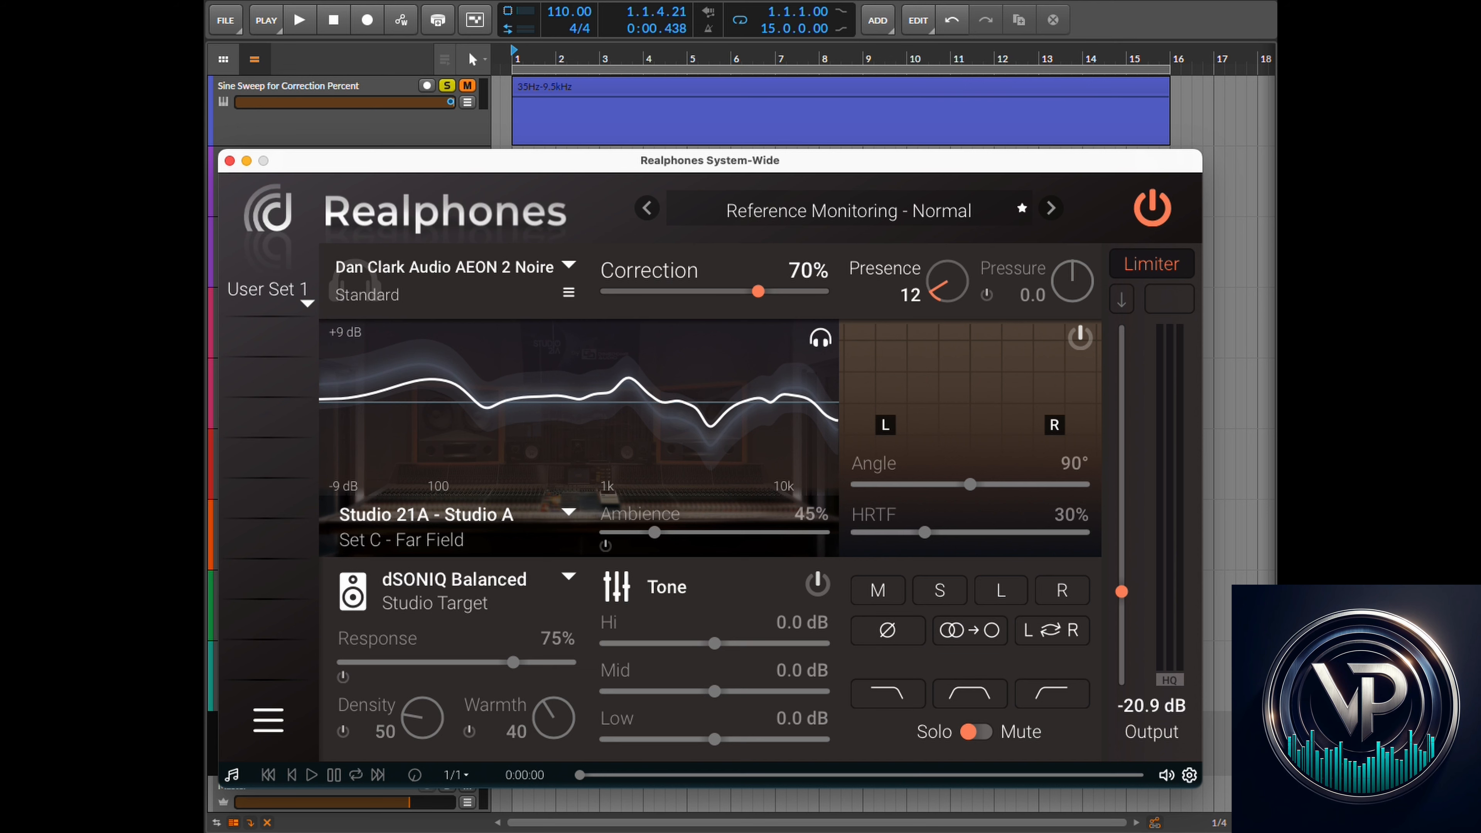
pyautogui.click(506, 0)
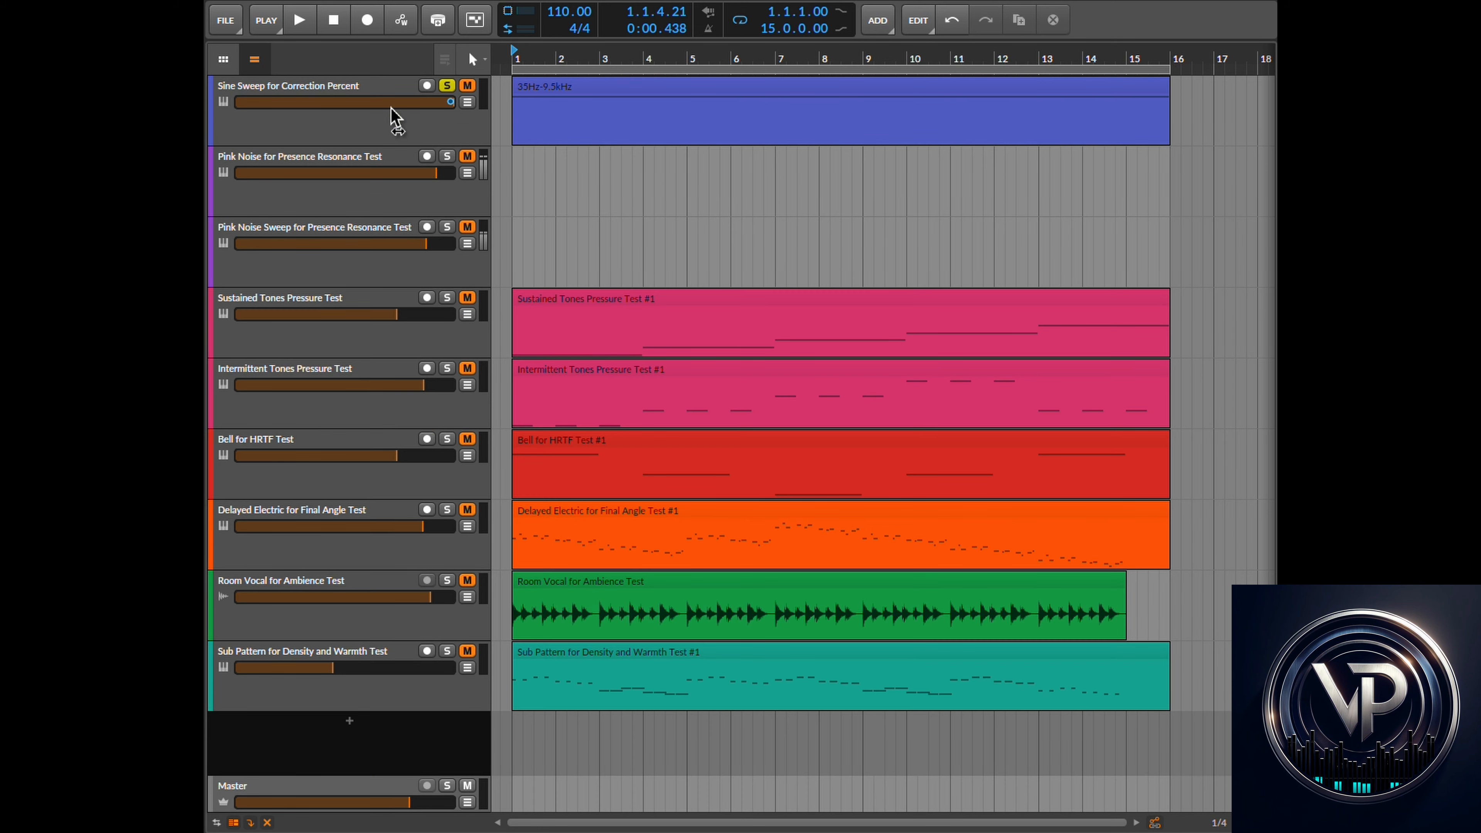
pyautogui.click(327, 21)
pyautogui.click(446, 156)
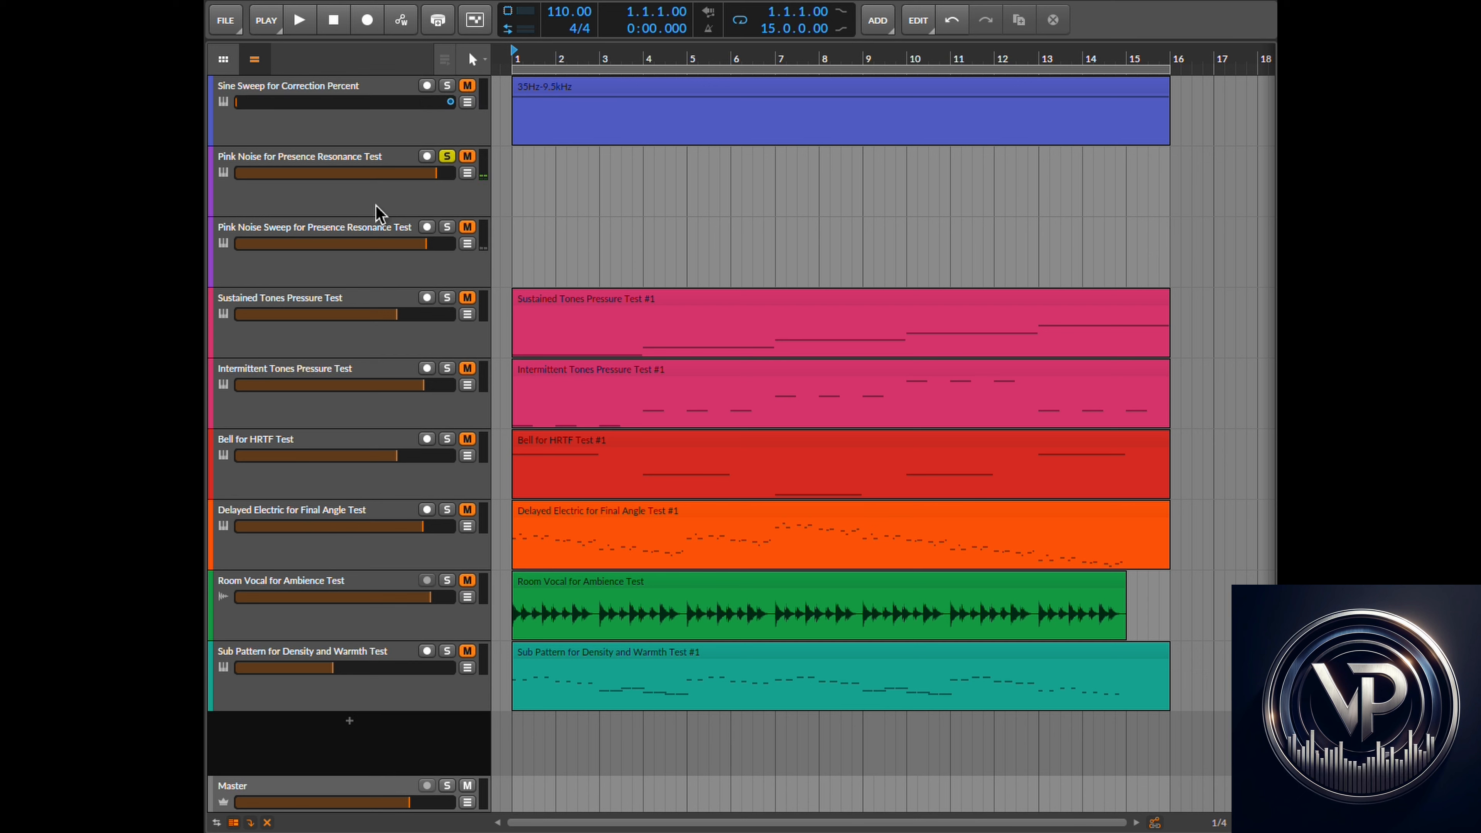
pyautogui.click(300, 20)
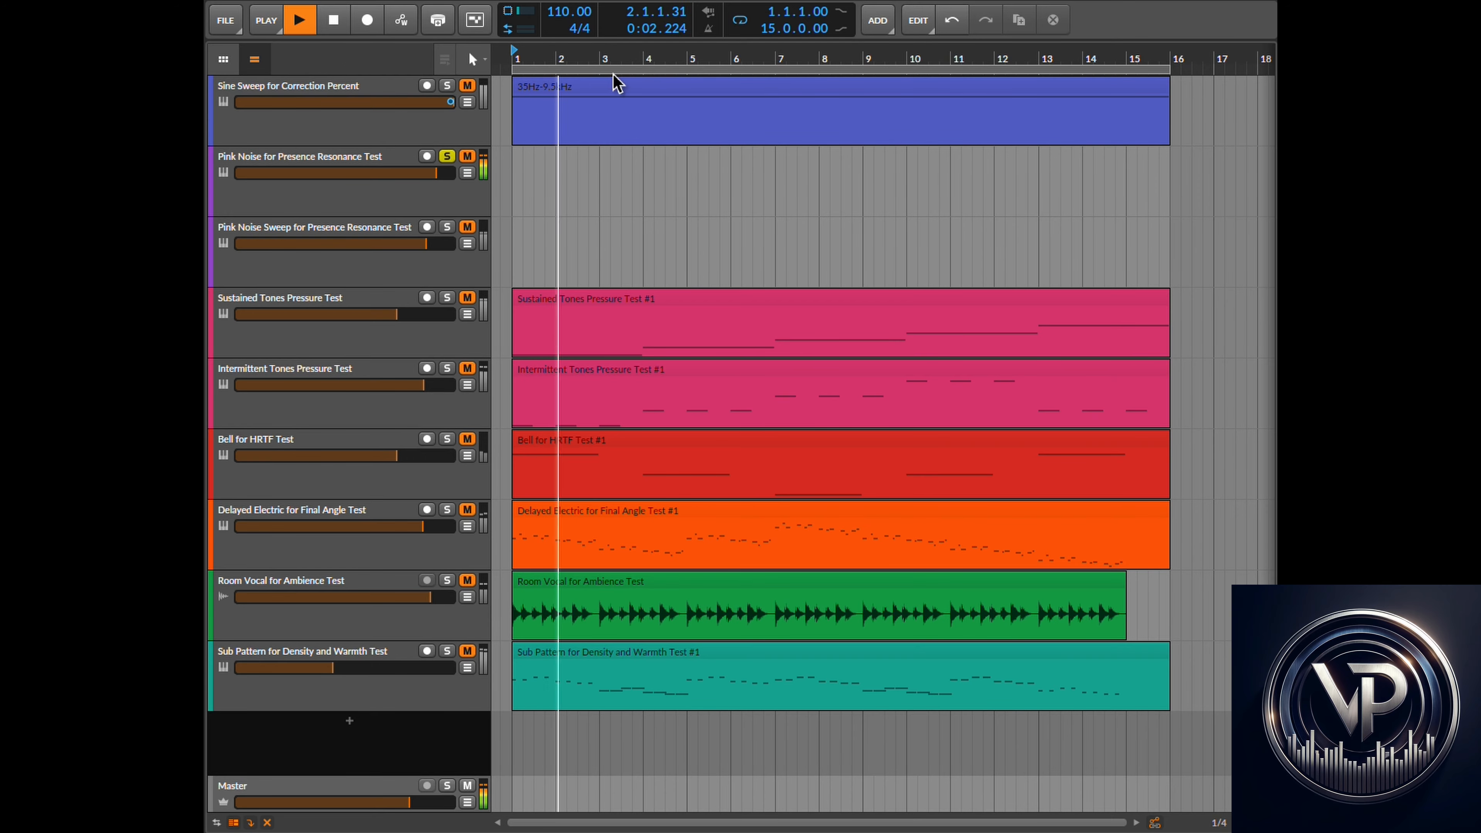
# - Return to the plugin and raise Presence to 53 while the pink noise plays
pyautogui.press('super+Tab')
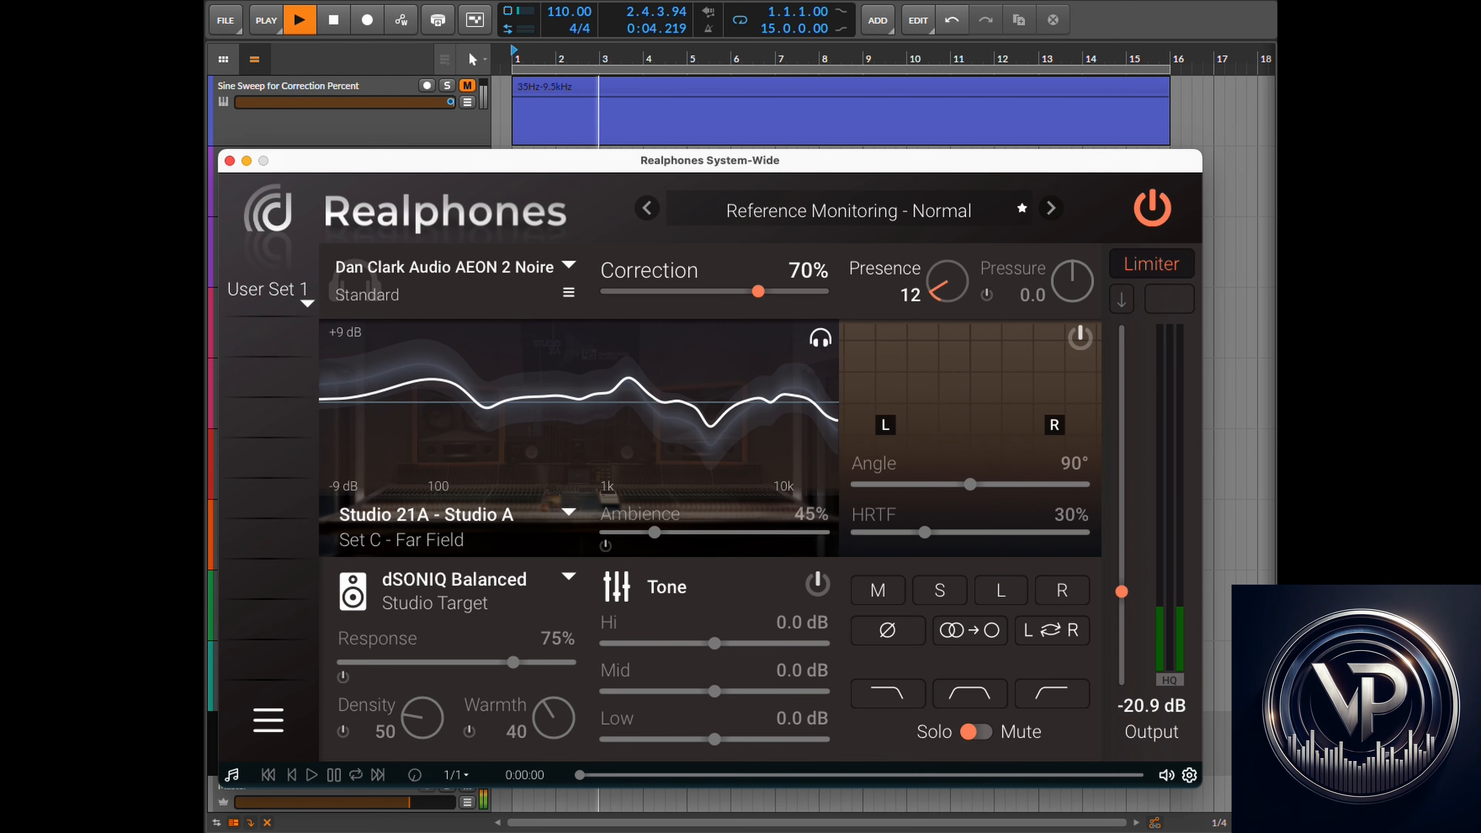
pyautogui.moveTo(935, 299); pyautogui.dragTo(998, 225)
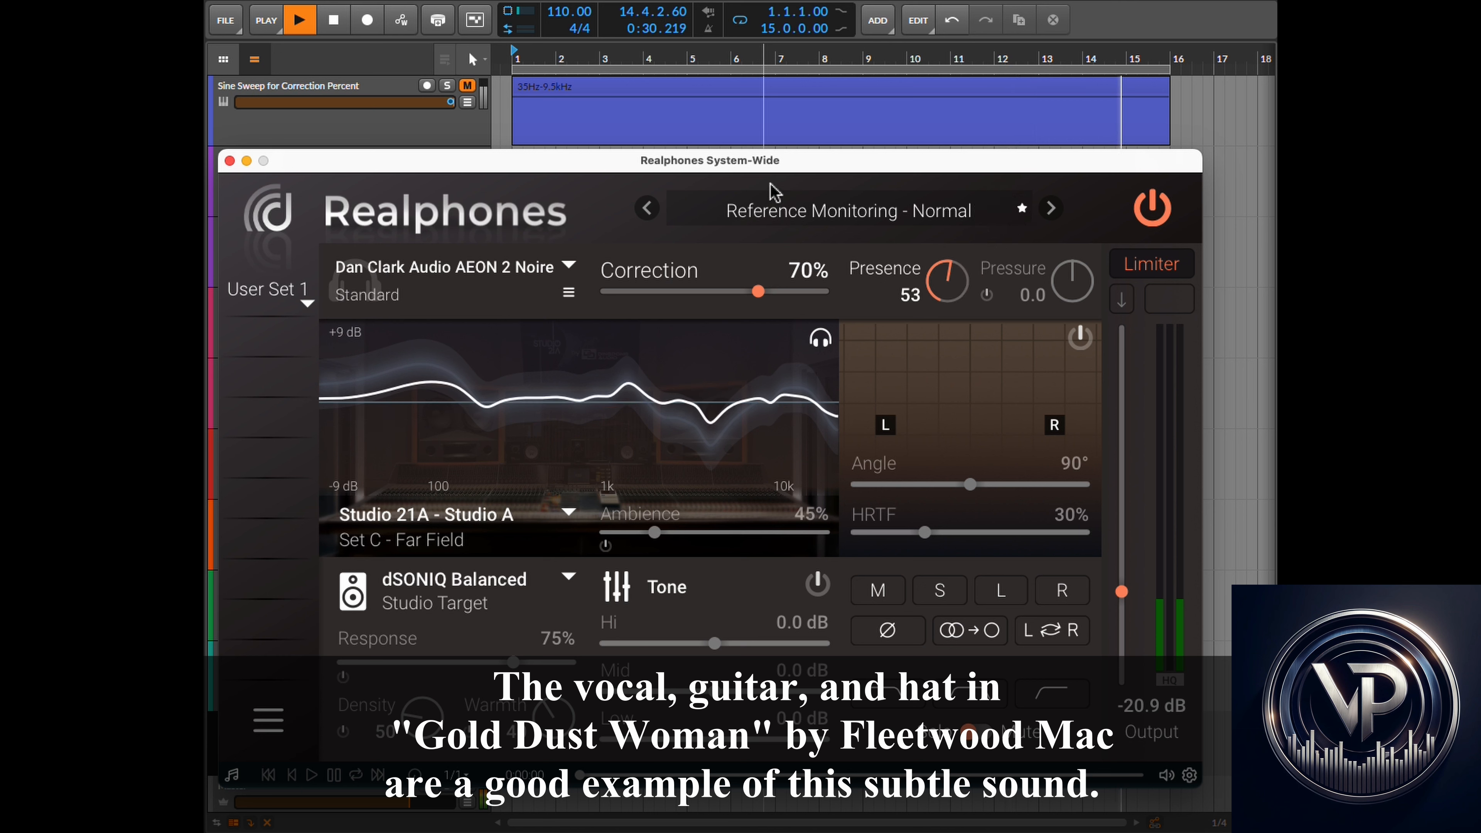
# - Stop playback, solo the Pink Noise Sweep for Presence Resonance Test track and play it
pyautogui.click(506, 2)
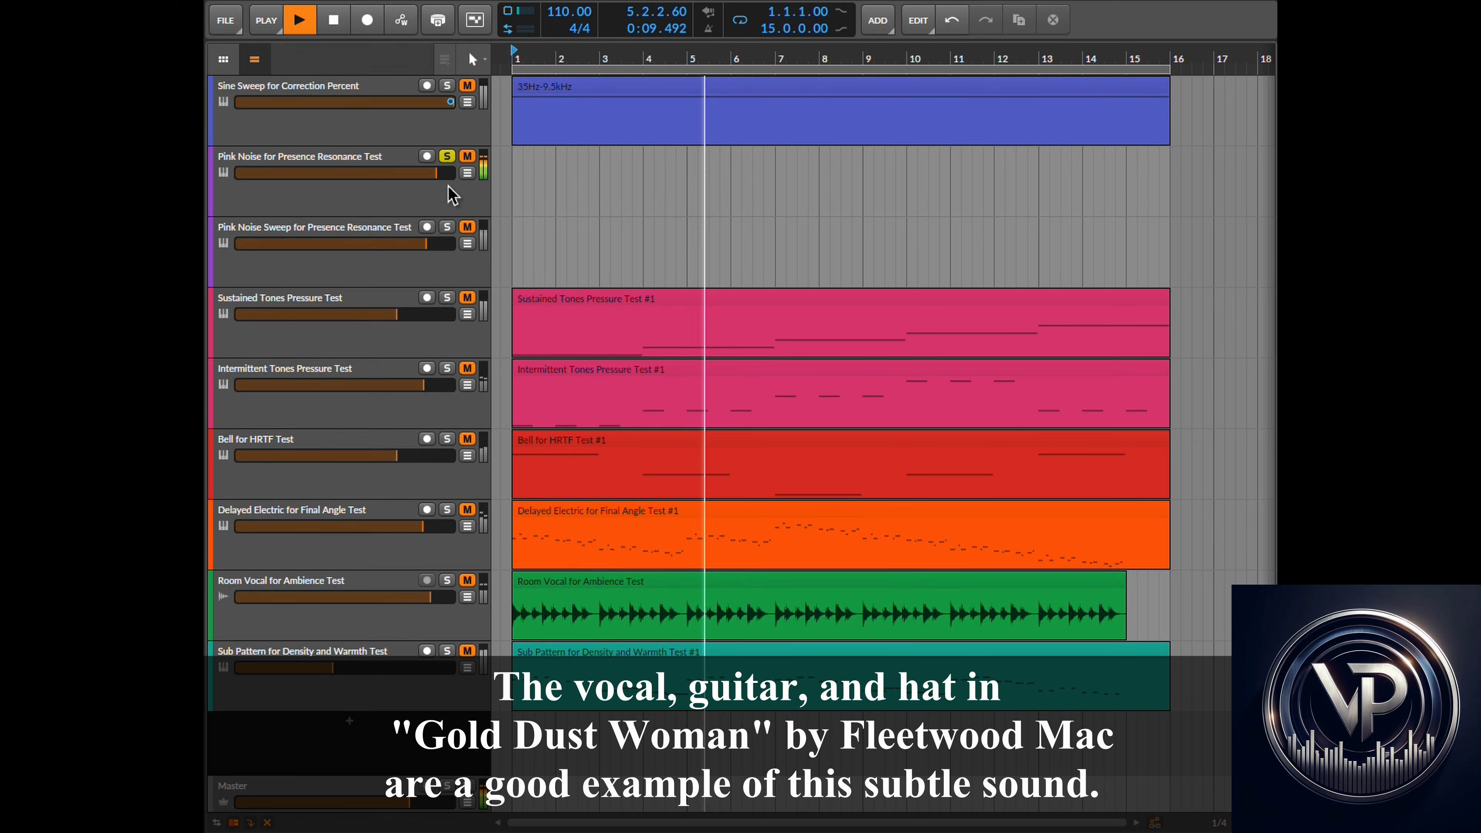
pyautogui.click(336, 25)
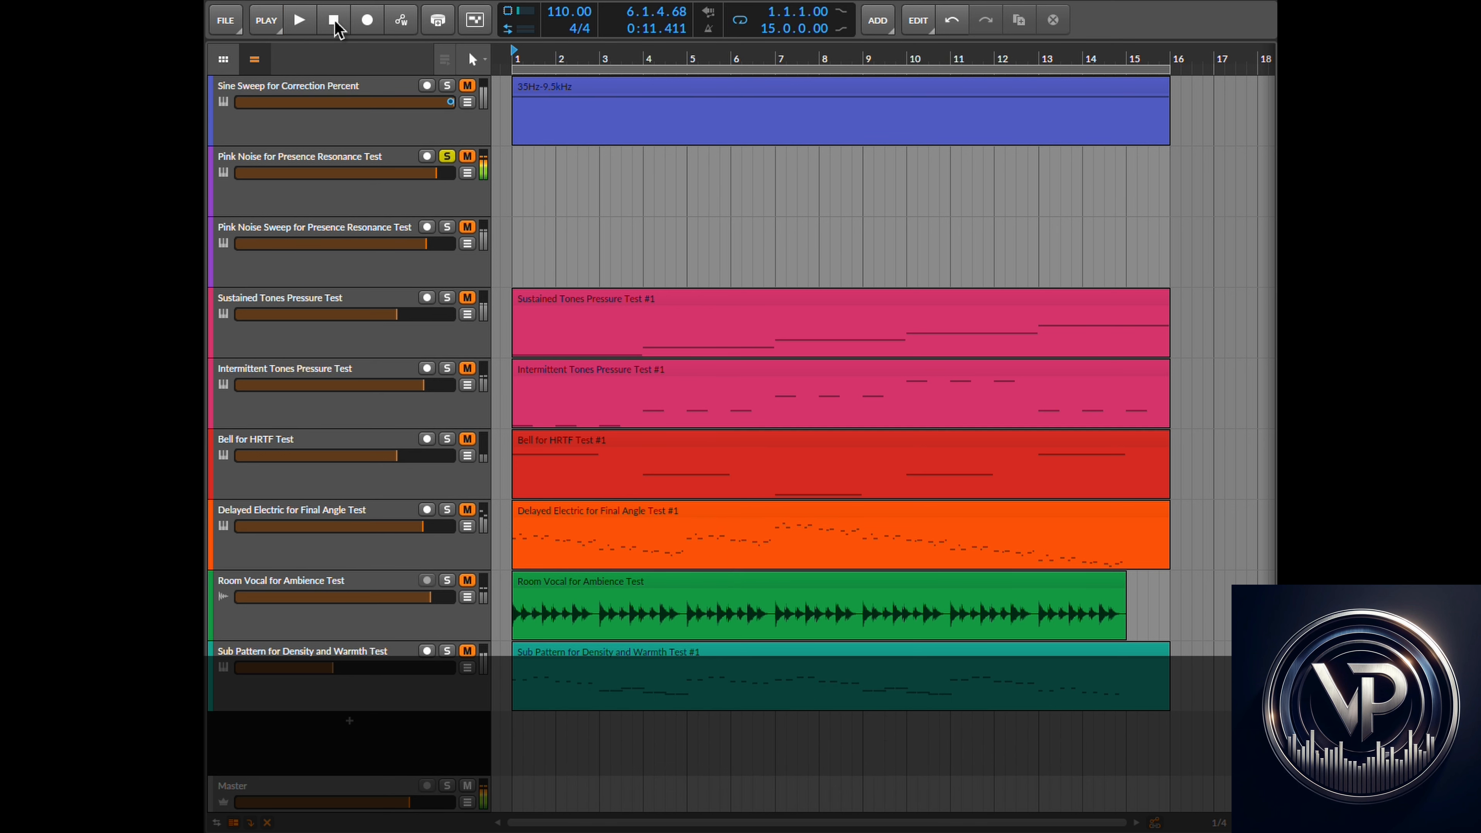
pyautogui.click(336, 25)
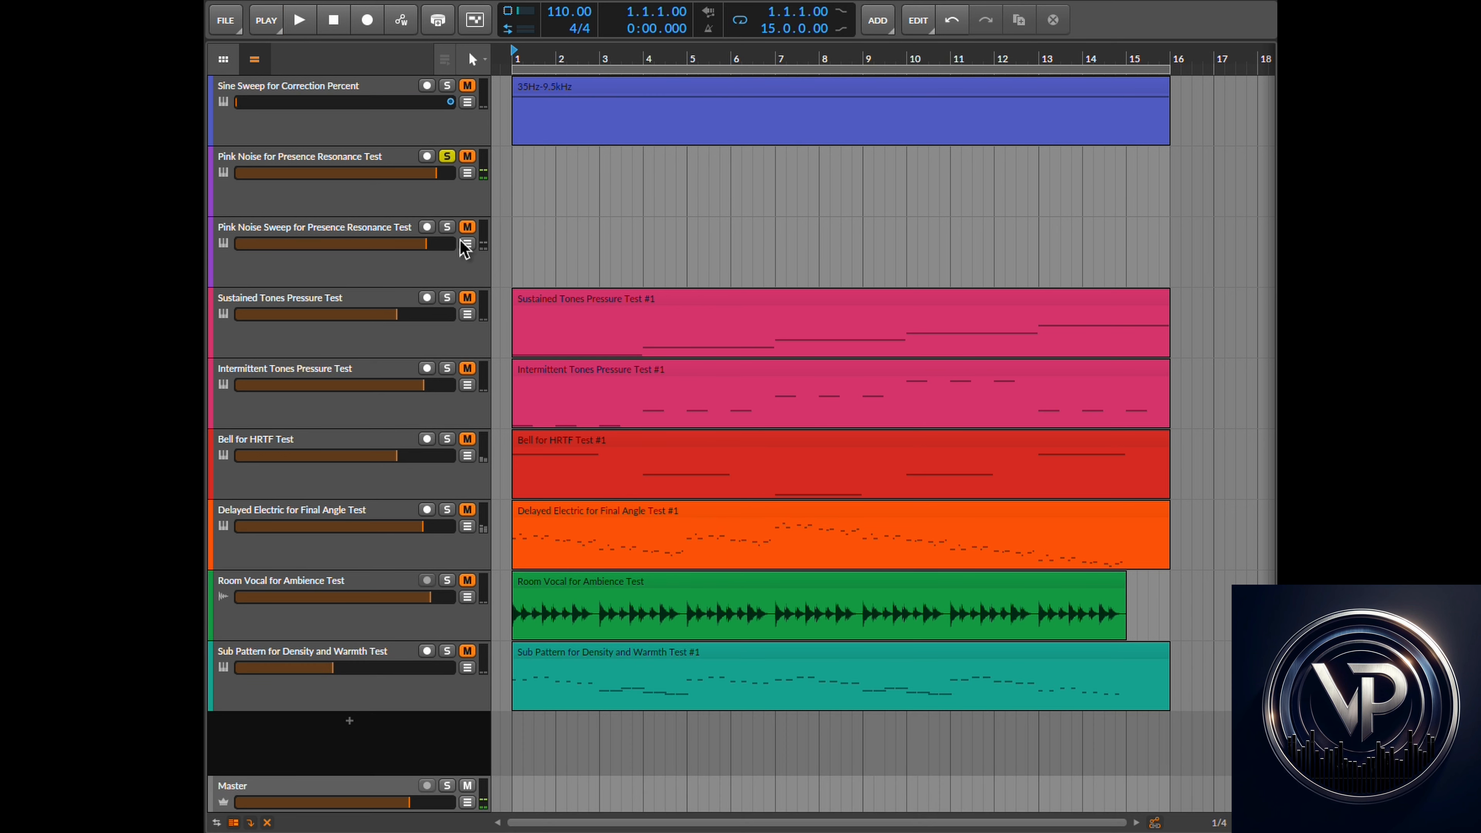
pyautogui.click(447, 228)
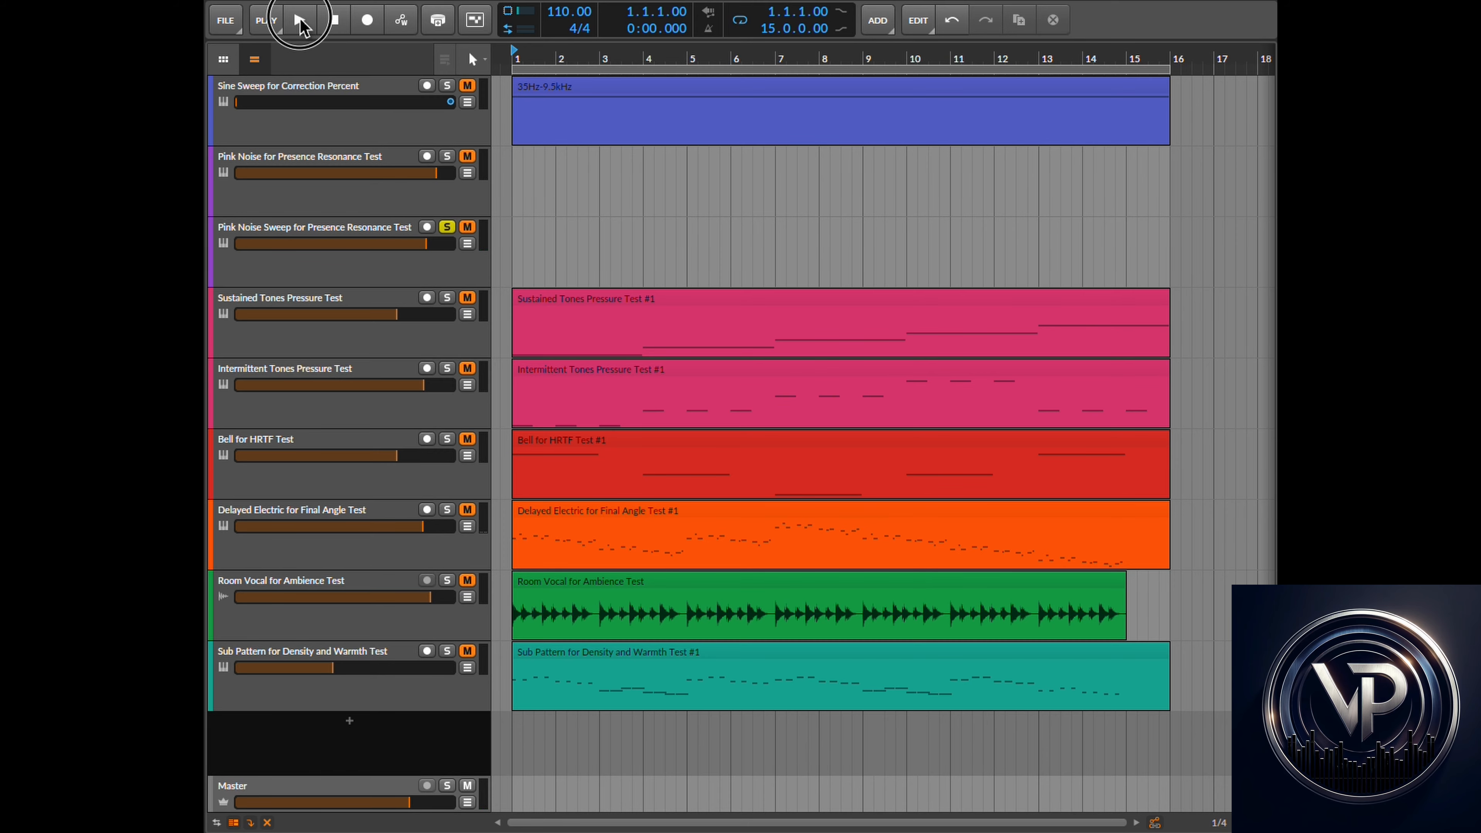
pyautogui.click(300, 22)
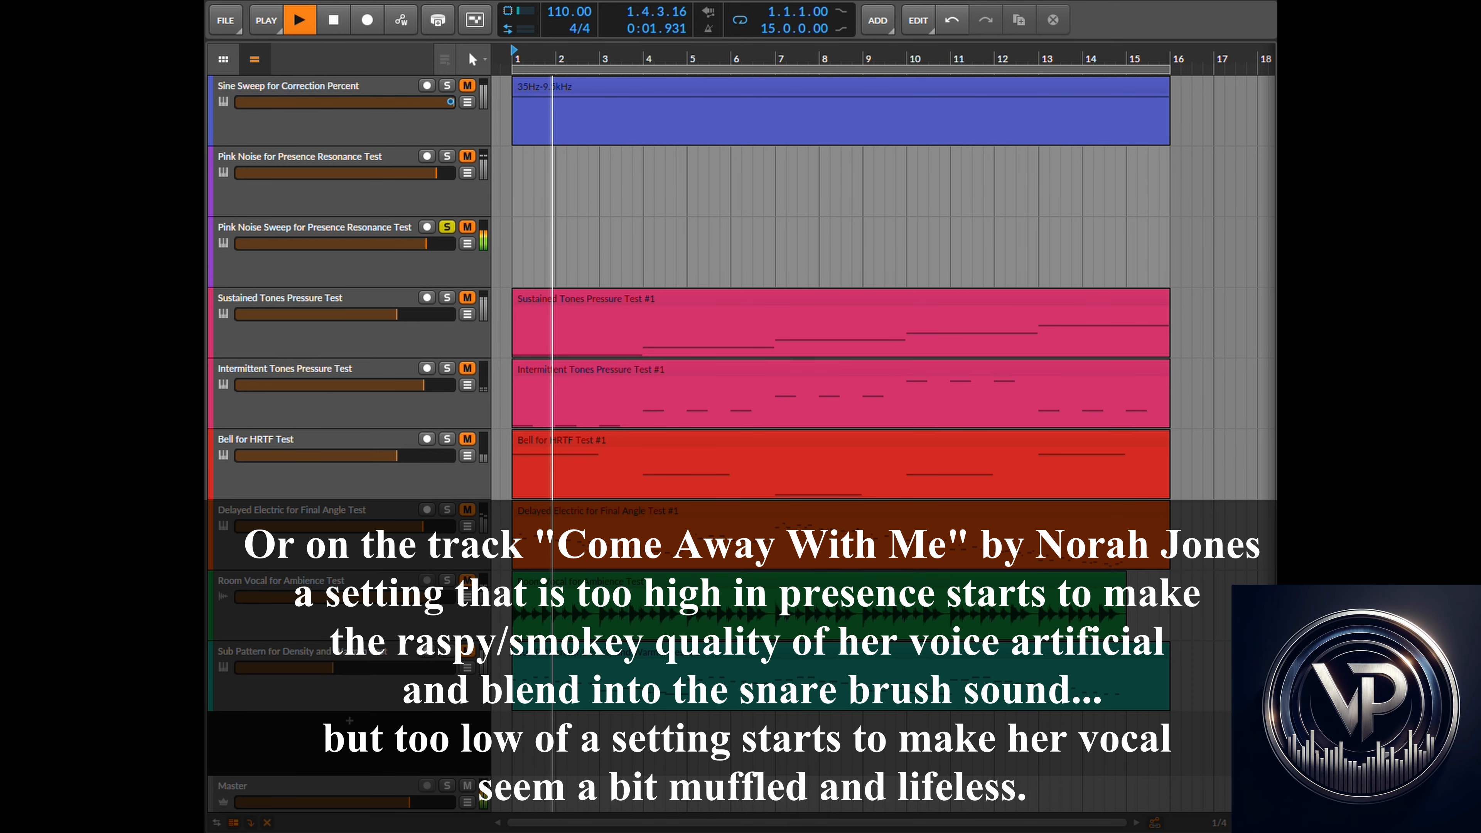
# - Return to the plugin and lower Presence to 45 while the noise sweep plays
pyautogui.press('super+Tab')
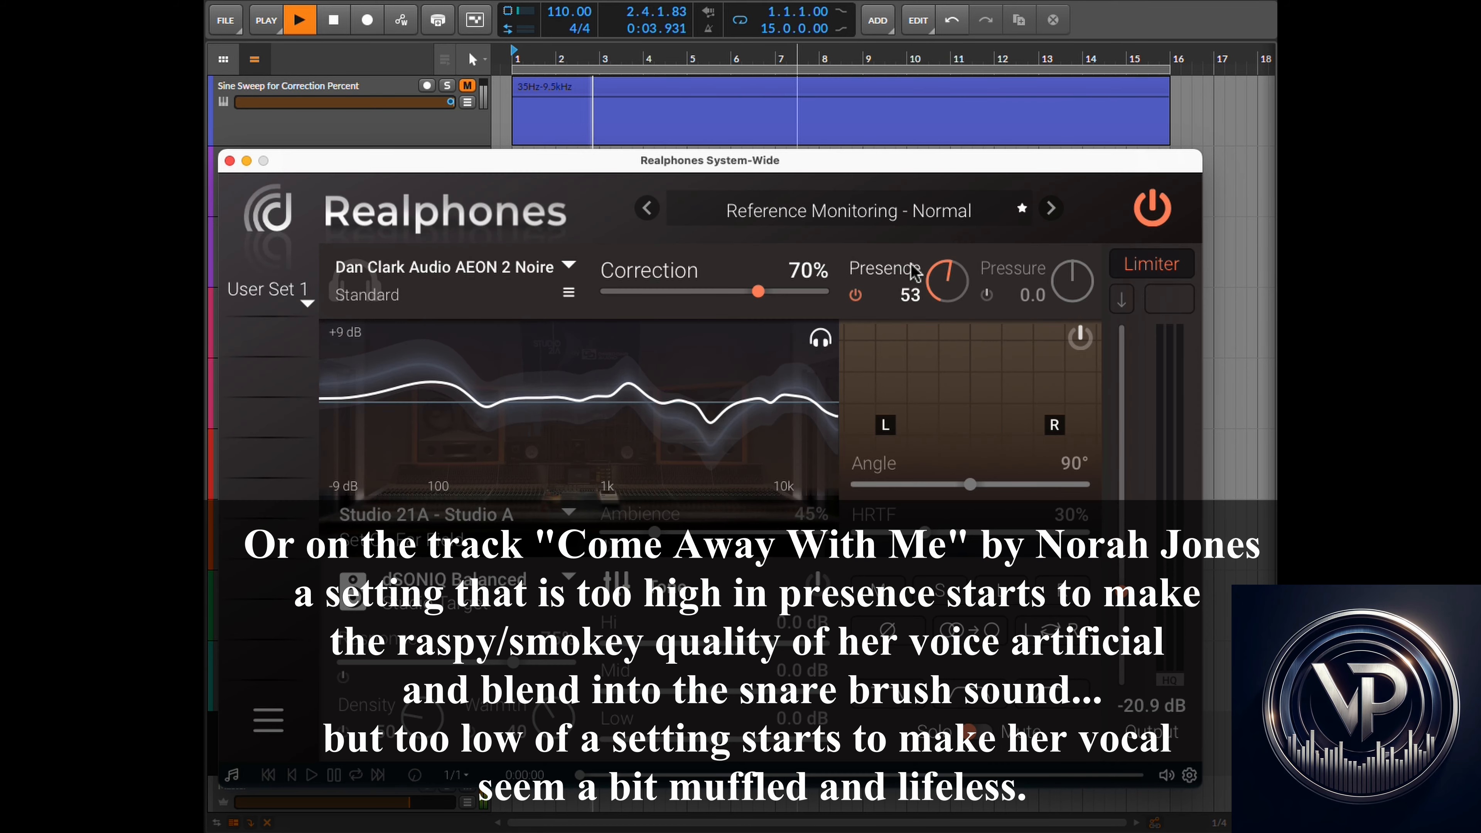
pyautogui.scroll(-1, 952, 287)
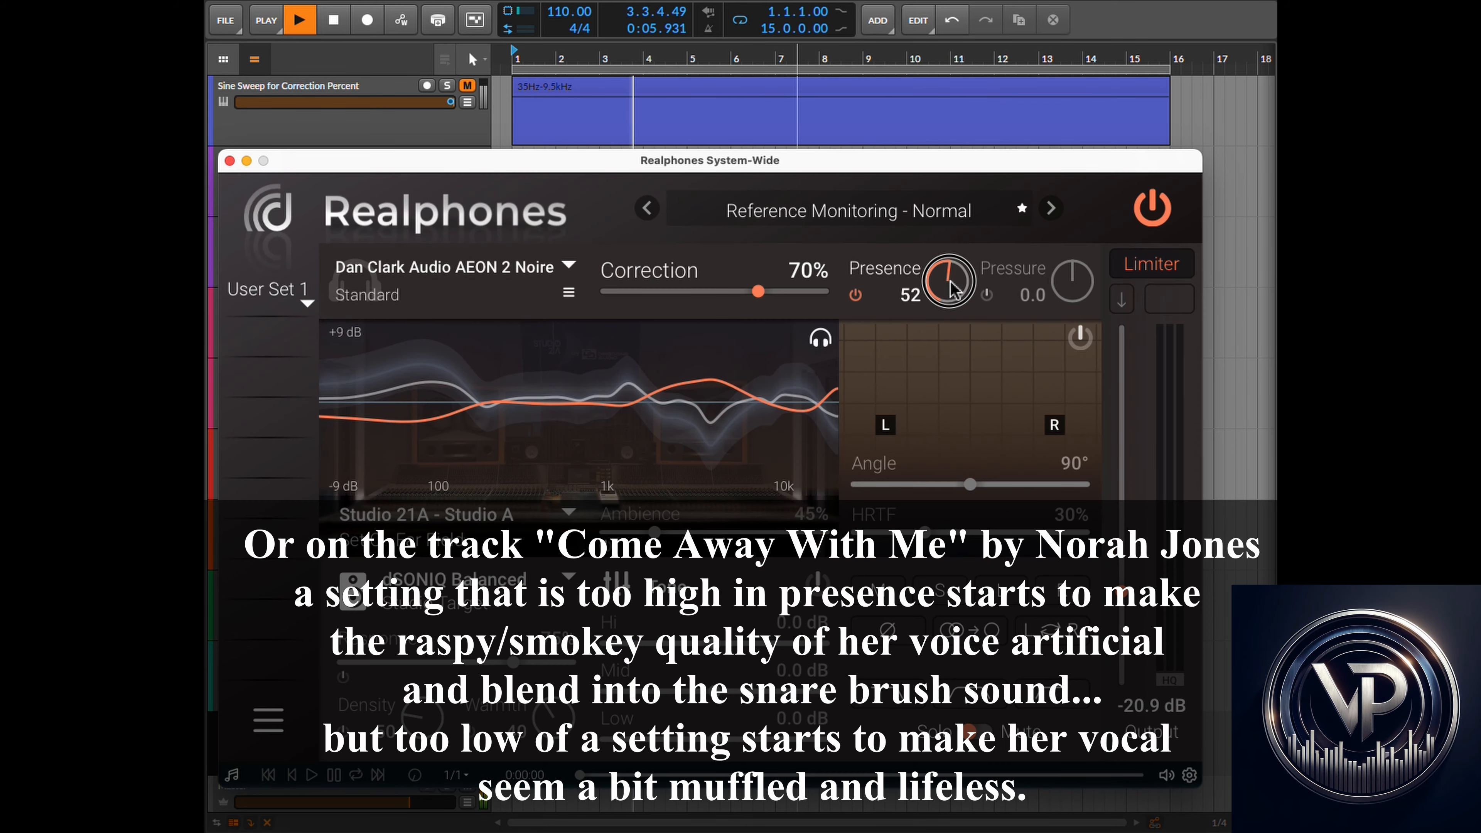
pyautogui.moveTo(951, 286); pyautogui.dragTo(965, 321)
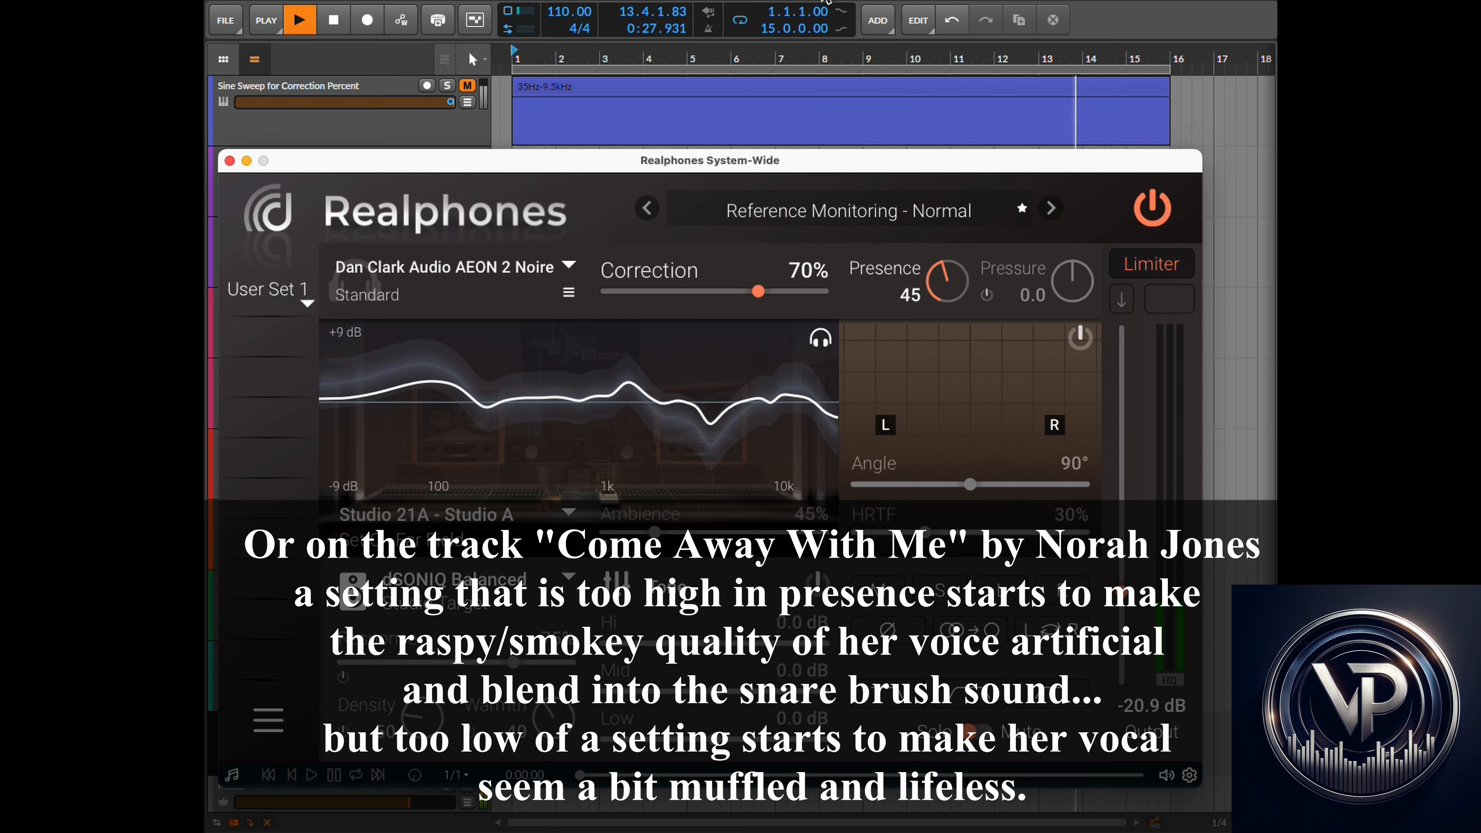
# - Stop playback and switch to the Realphones User's Guide in the browser
pyautogui.click(824, 1)
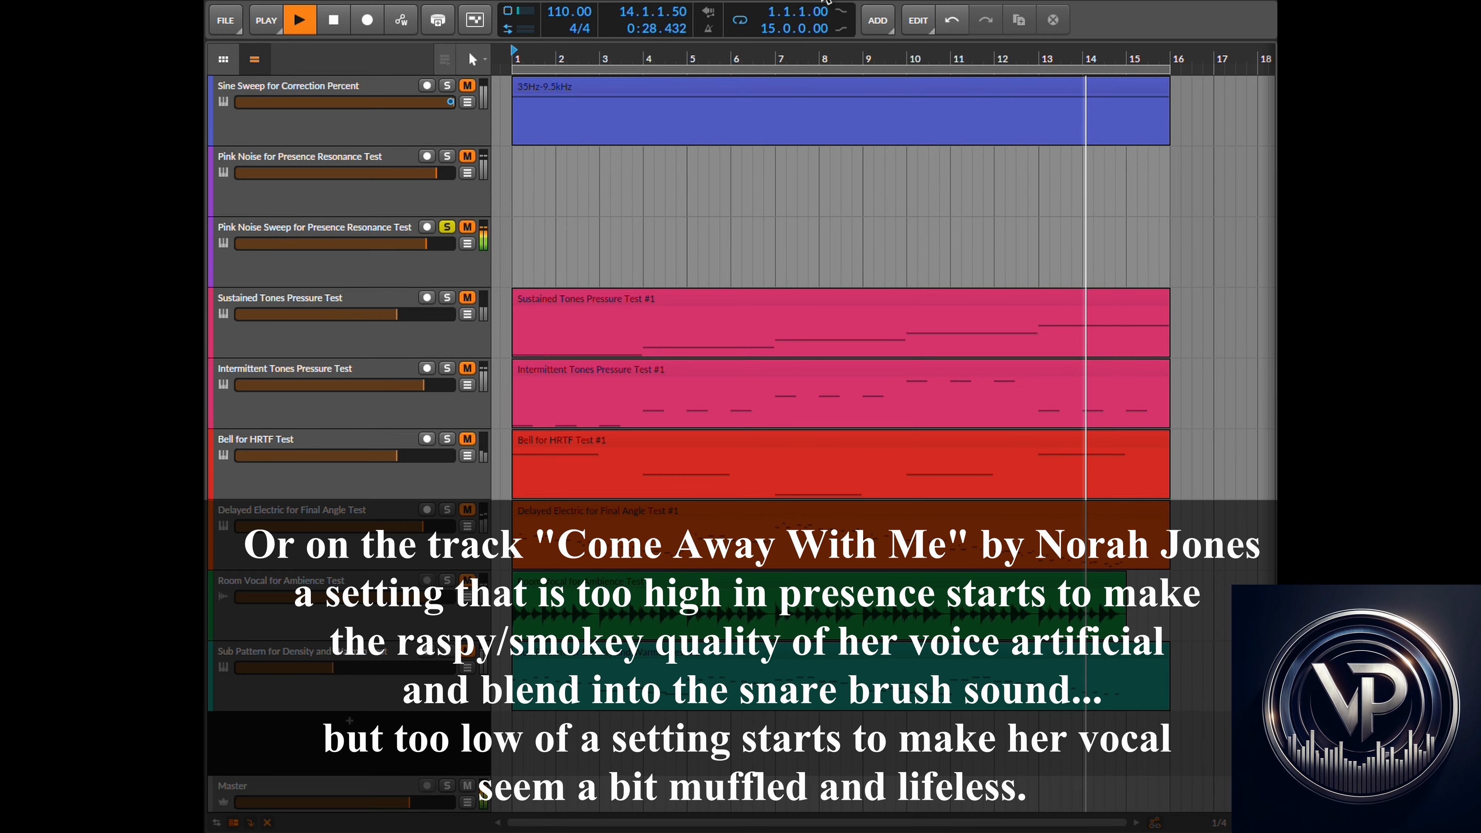
pyautogui.click(335, 24)
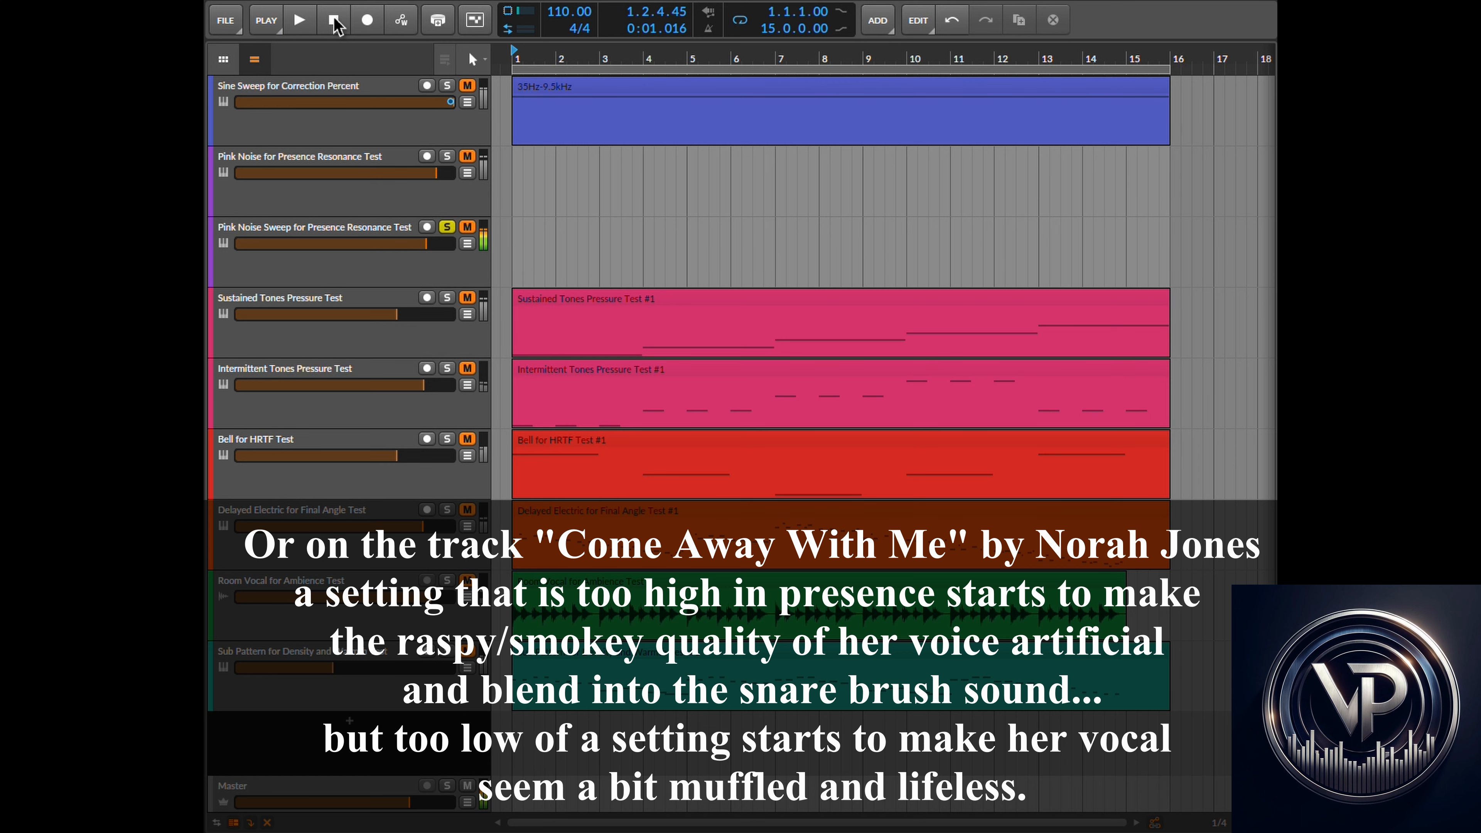
pyautogui.click(334, 24)
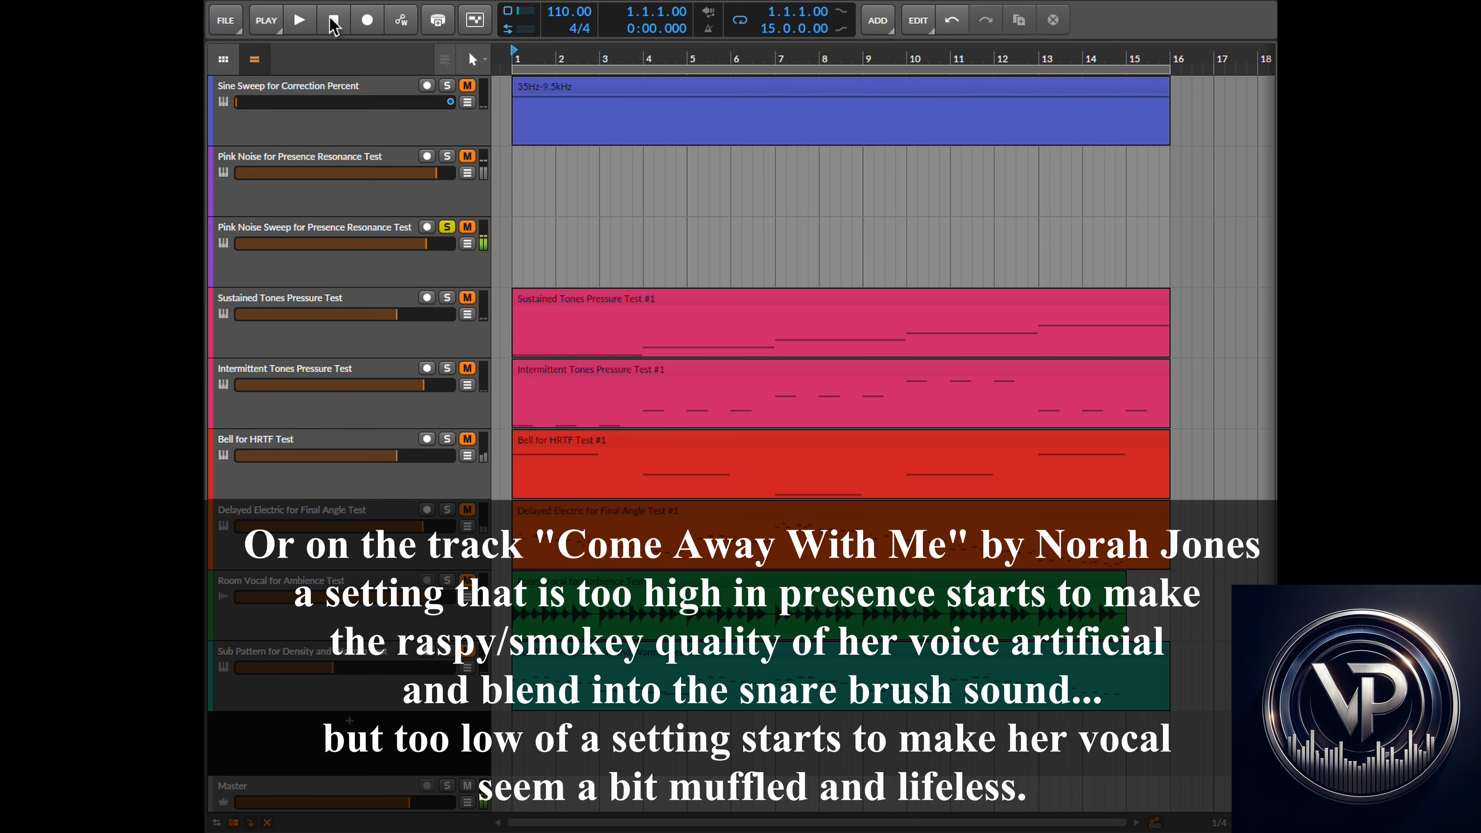
pyautogui.click(723, 0)
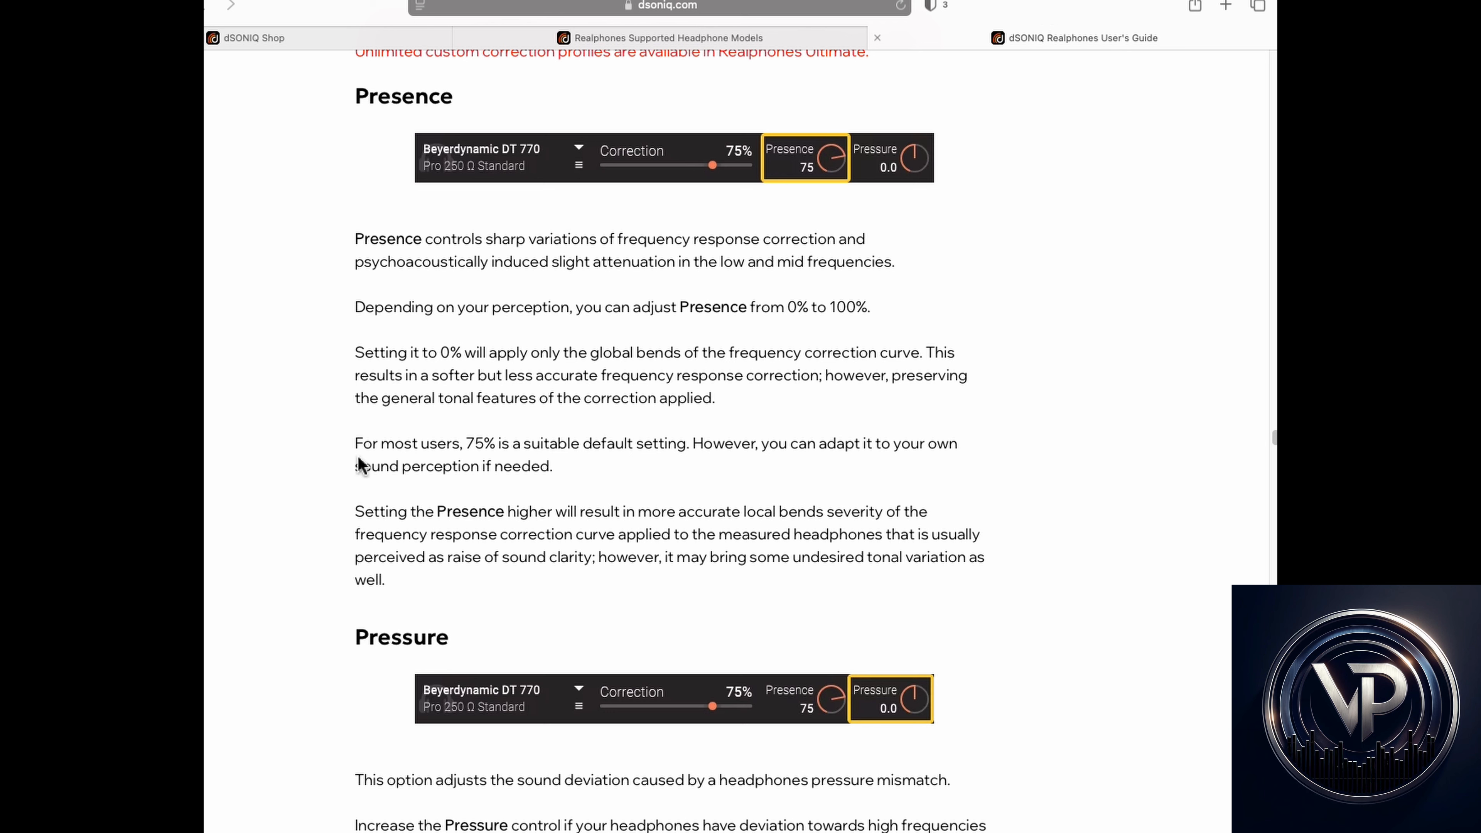
# - Read the guide's Presence section, highlighting the recommended default and what Presence controls
pyautogui.moveTo(593, 477); pyautogui.dragTo(385, 448)
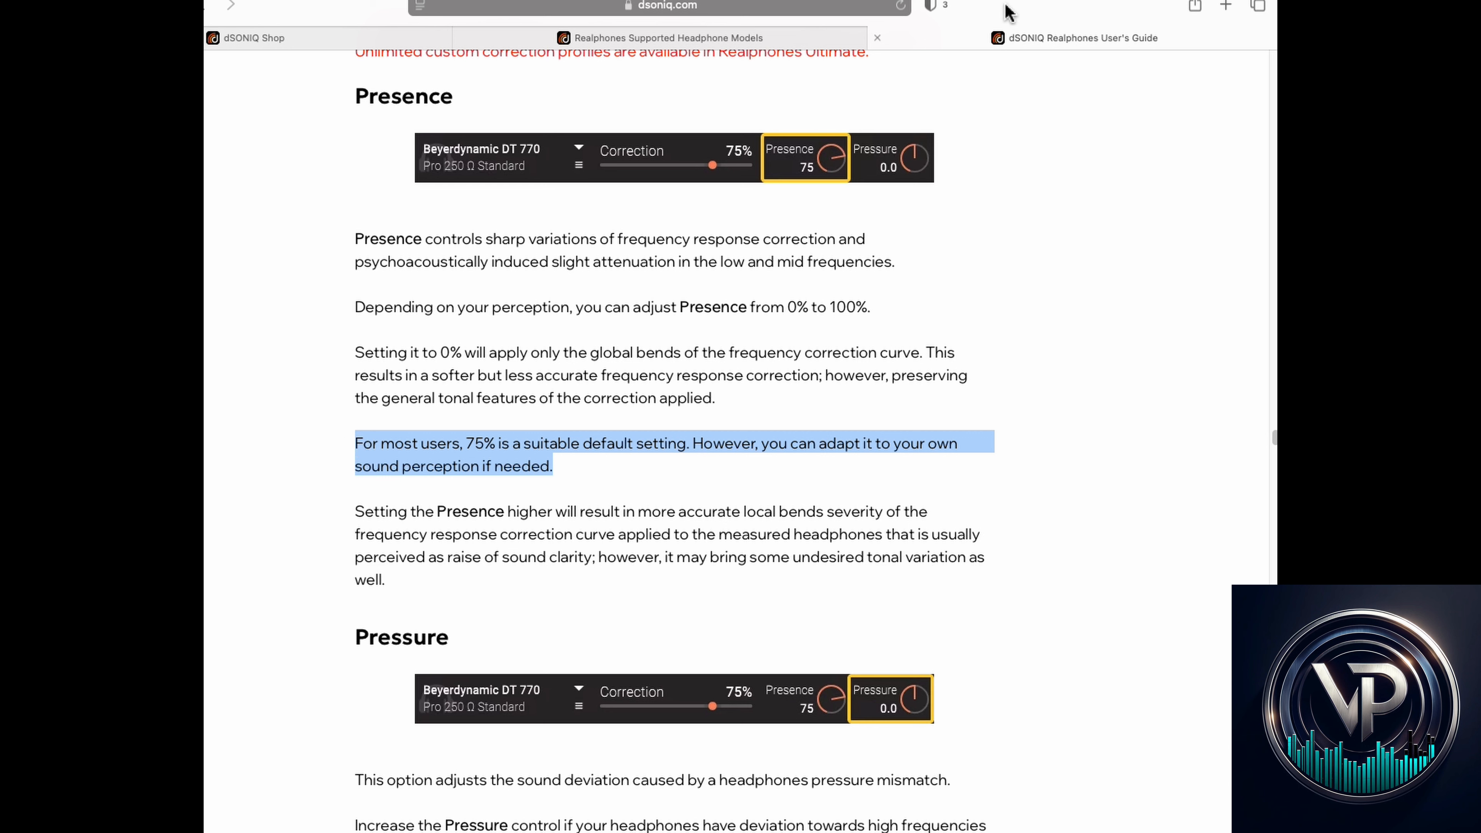
pyautogui.moveTo(1011, 11)
pyautogui.mouseDown()
pyautogui.moveTo(705, 16)
pyautogui.moveTo(1038, 11)
pyautogui.mouseUp()
pyautogui.click(475, 245)
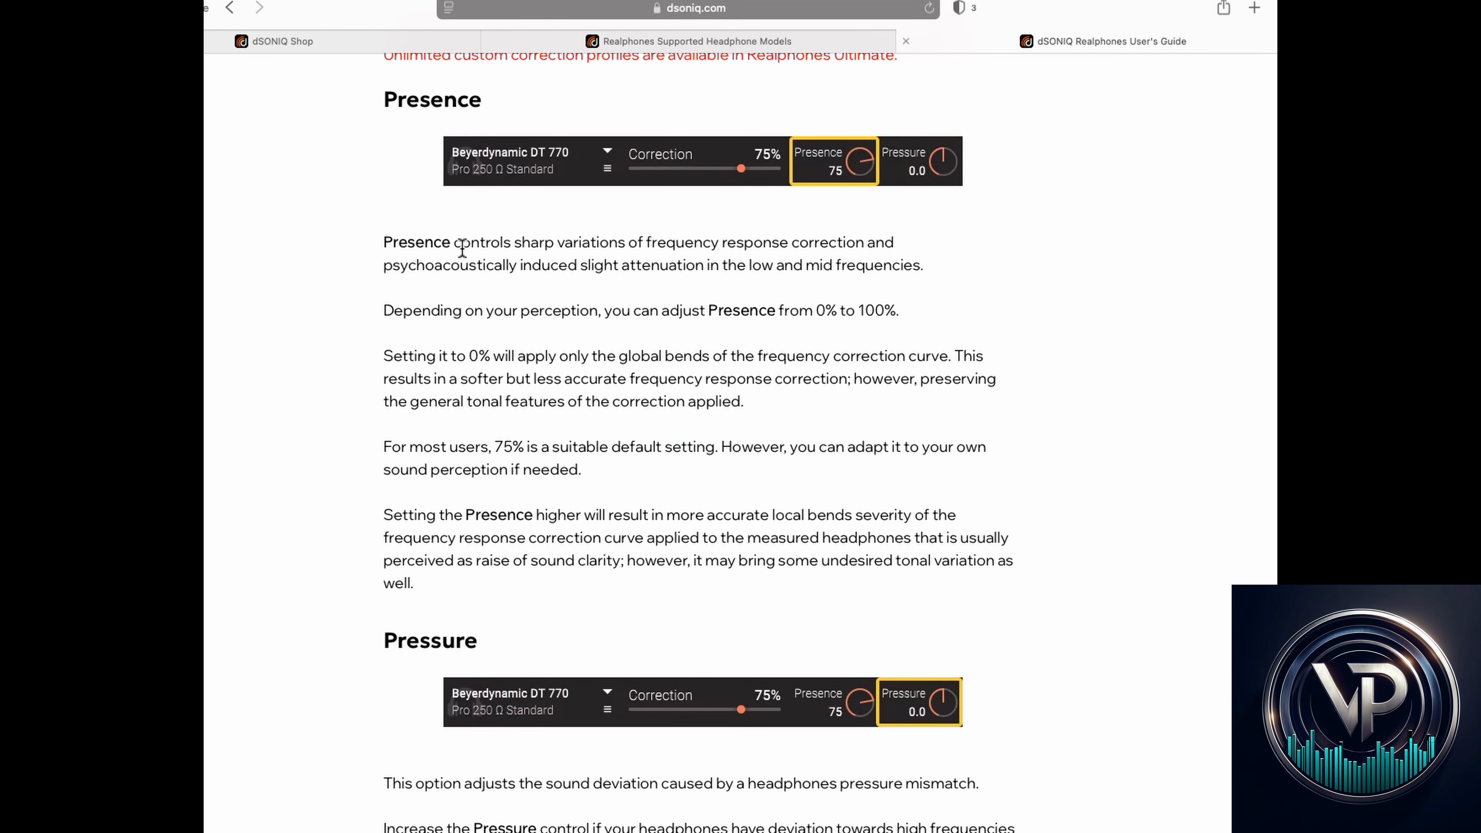
pyautogui.moveTo(456, 244); pyautogui.dragTo(859, 246)
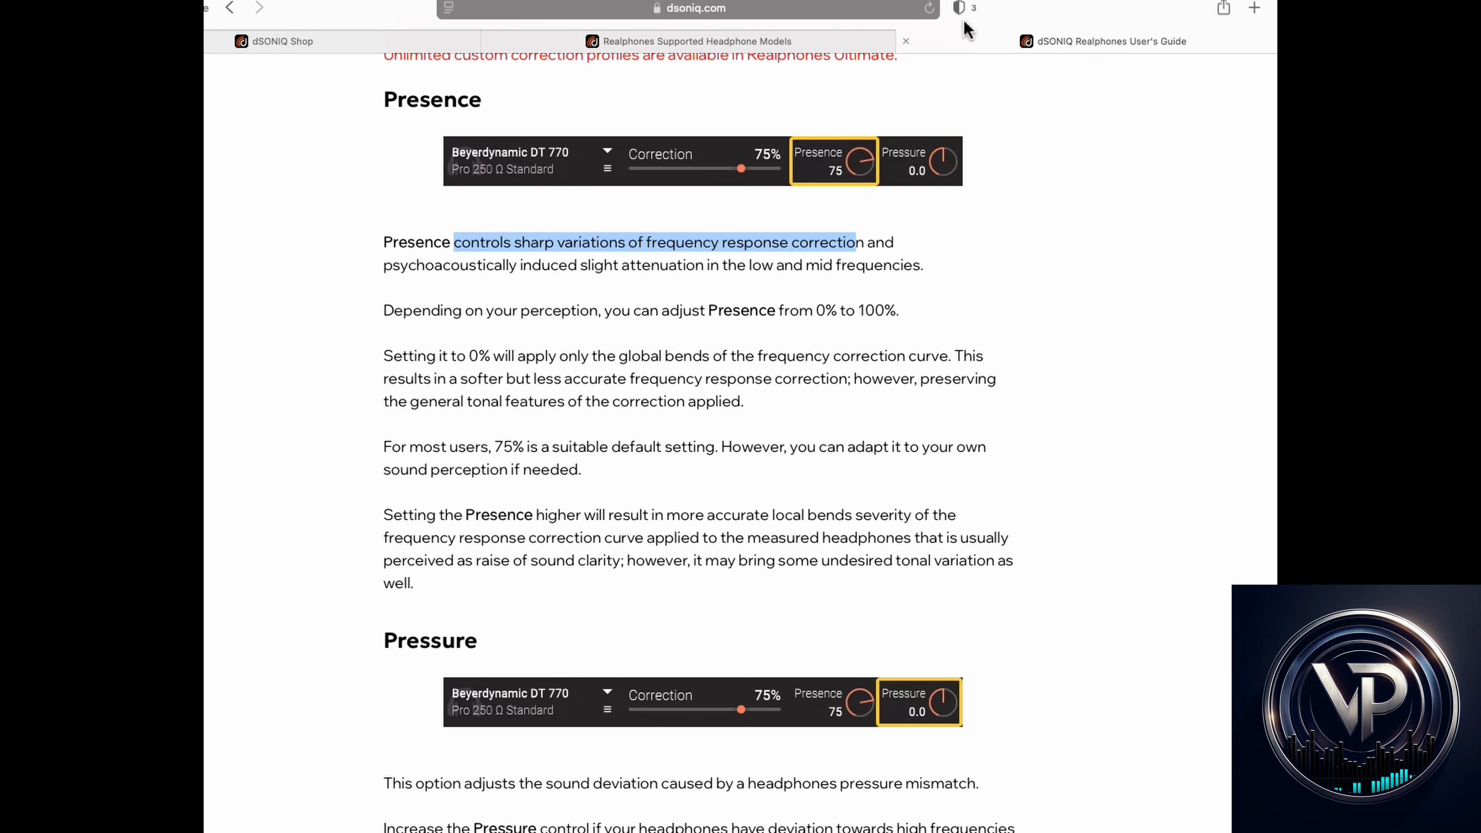
# - Return to the plugin and enable the Pressure section
pyautogui.moveTo(1036, 10); pyautogui.dragTo(0, 29)
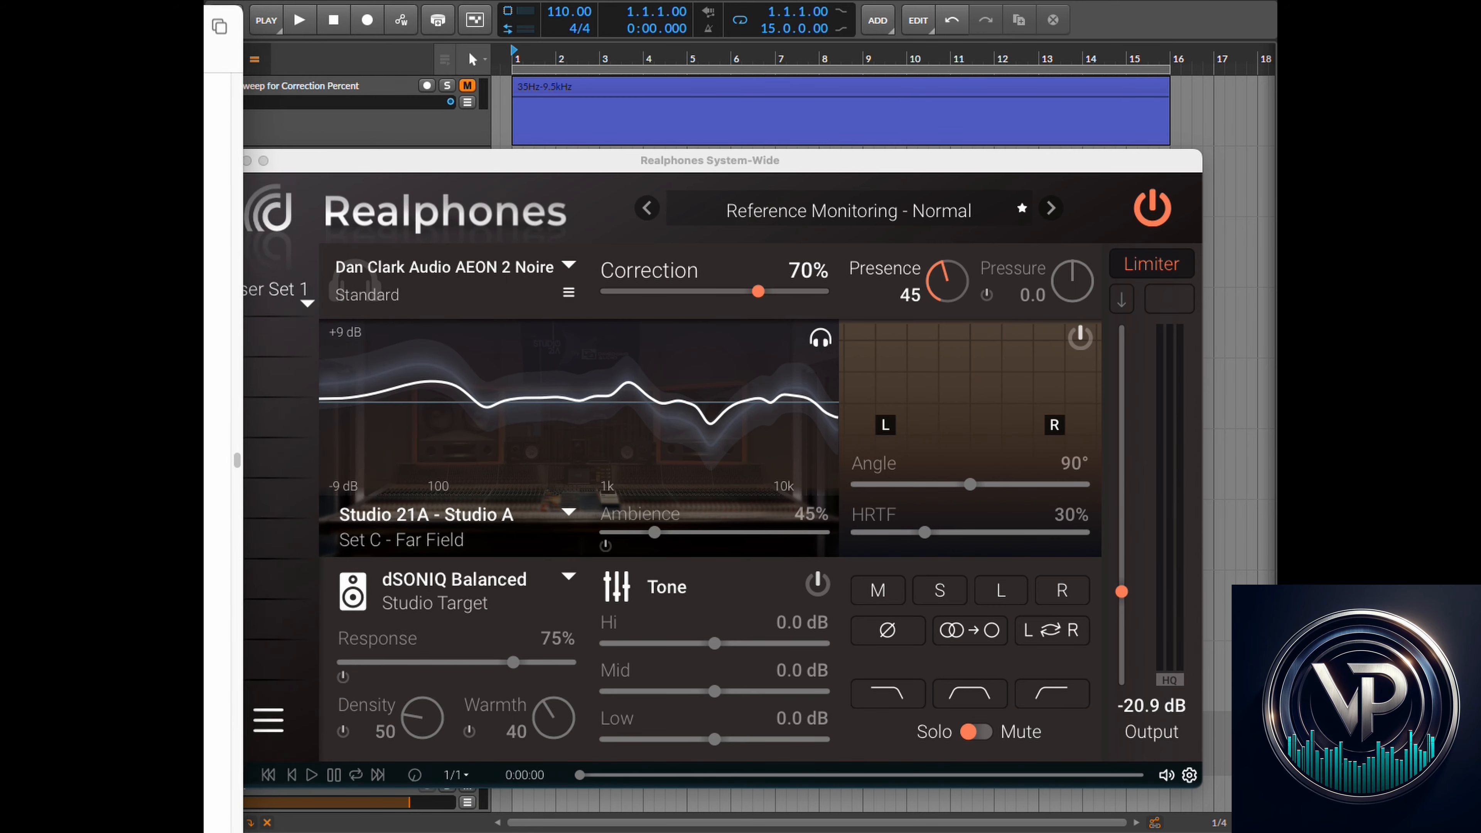
pyautogui.click(989, 295)
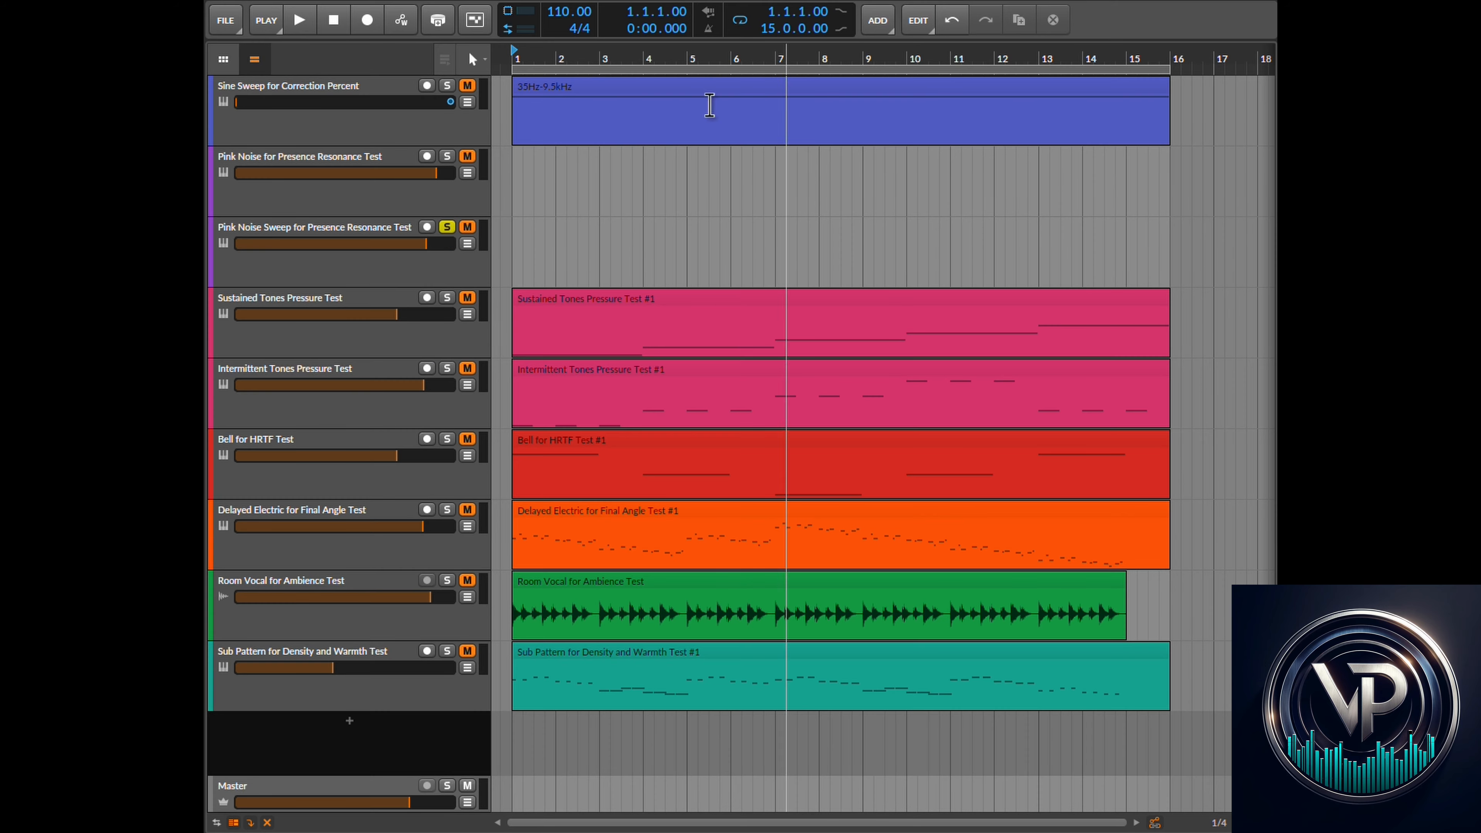
# - Solo the Sustained Tones Pressure Test track and start playback
pyautogui.click(844, 11)
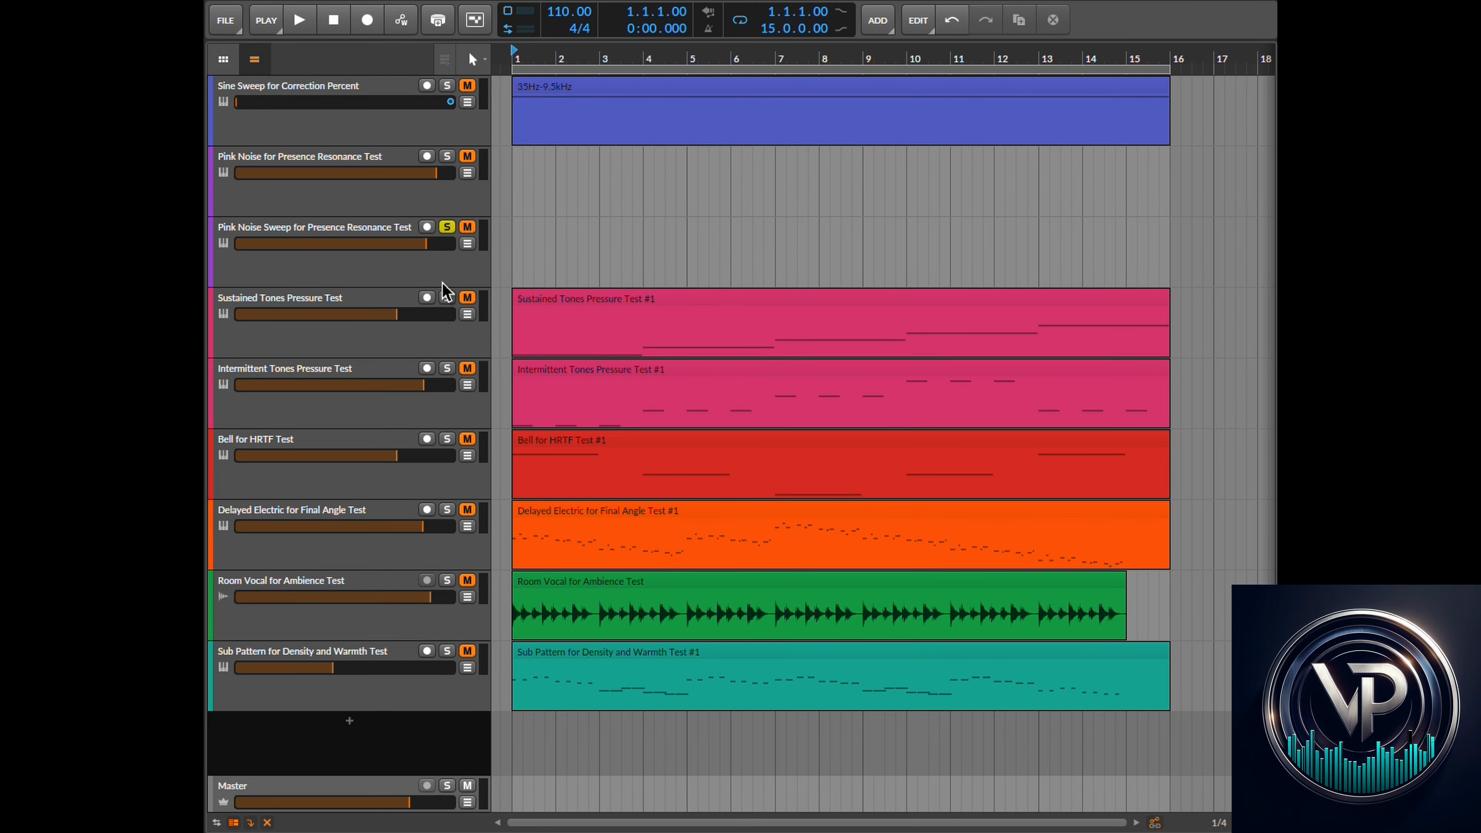
pyautogui.click(362, 305)
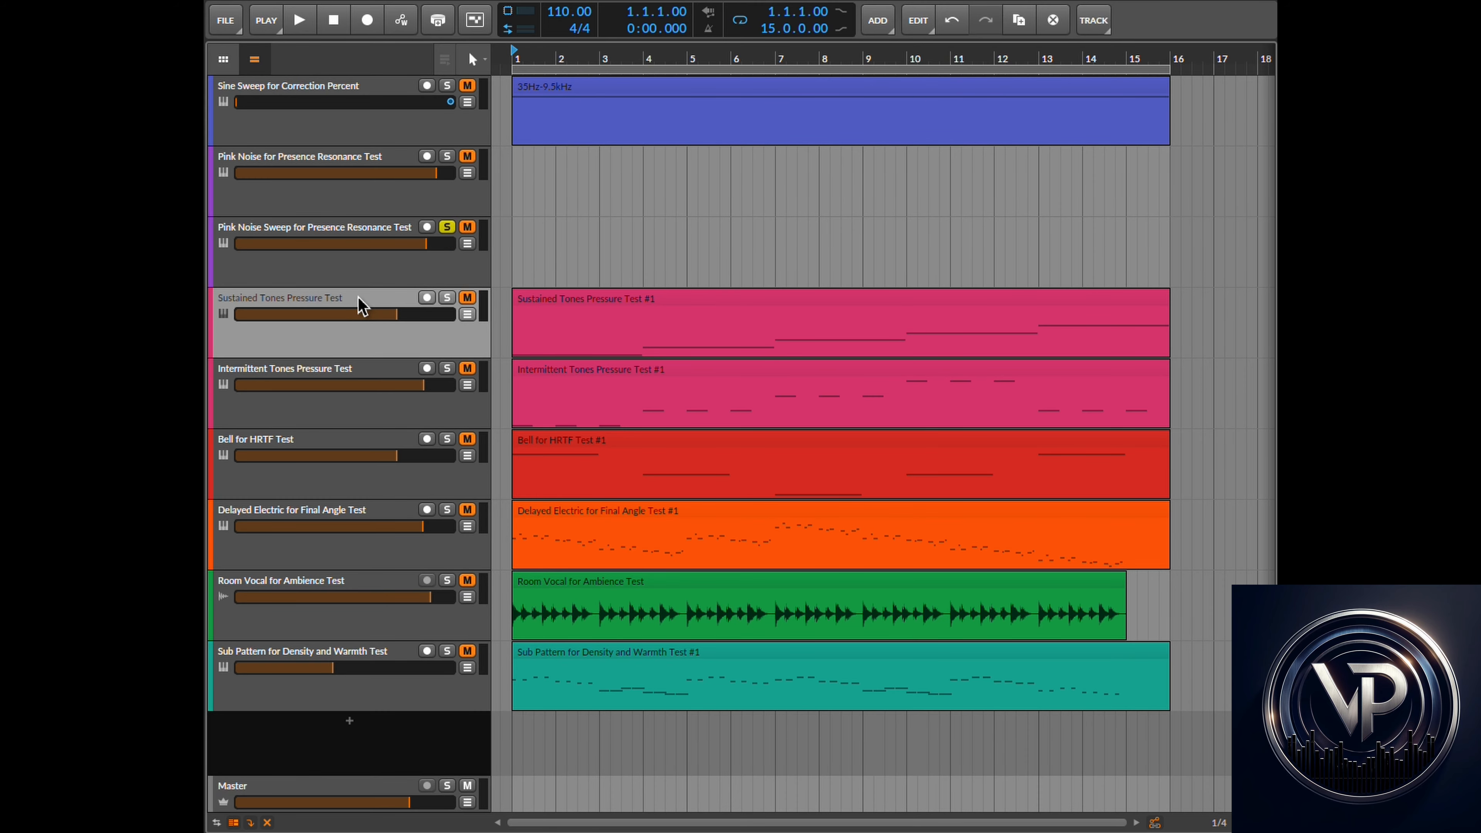
pyautogui.click(447, 298)
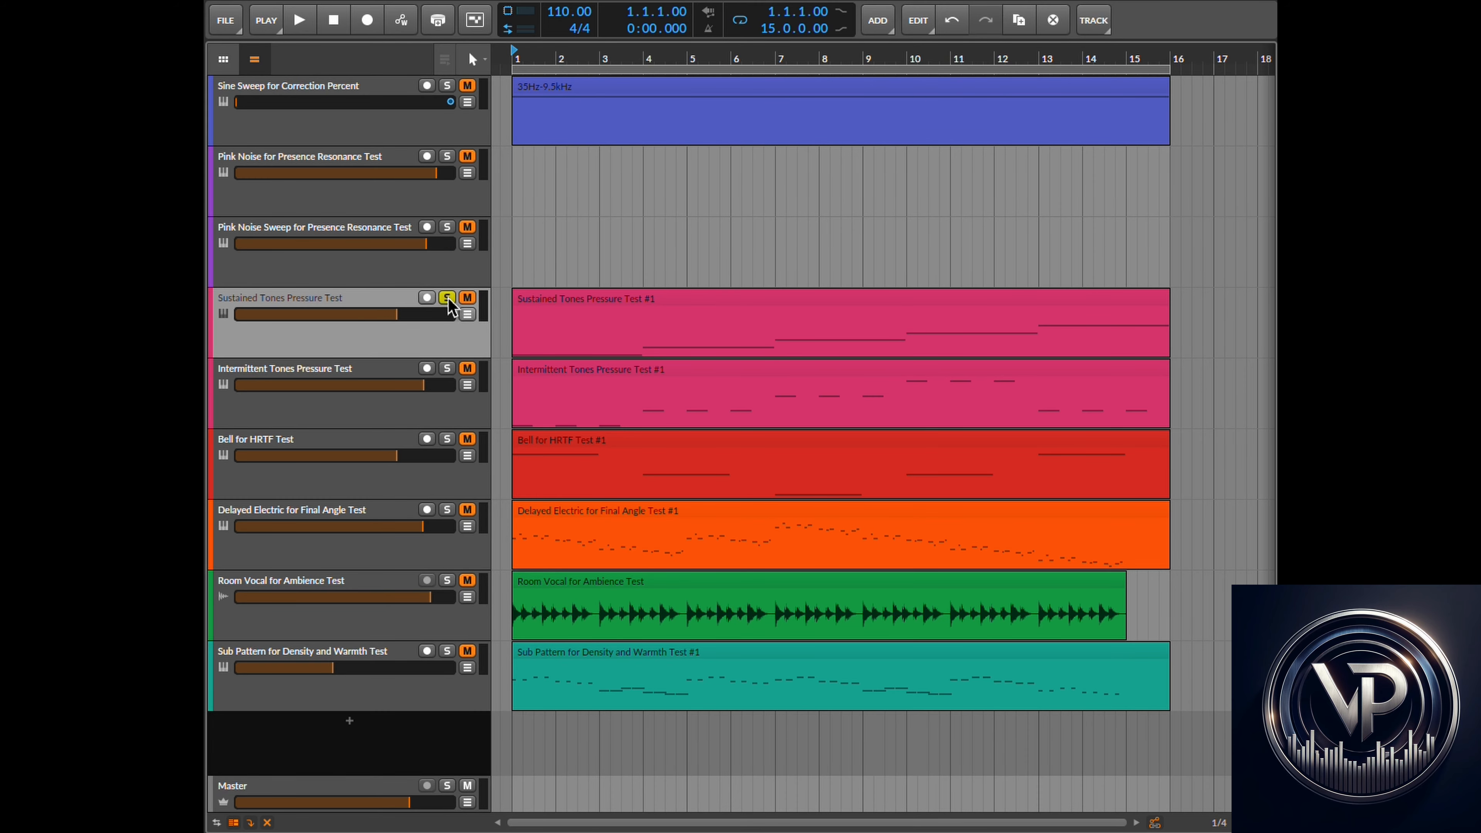
pyautogui.click(304, 21)
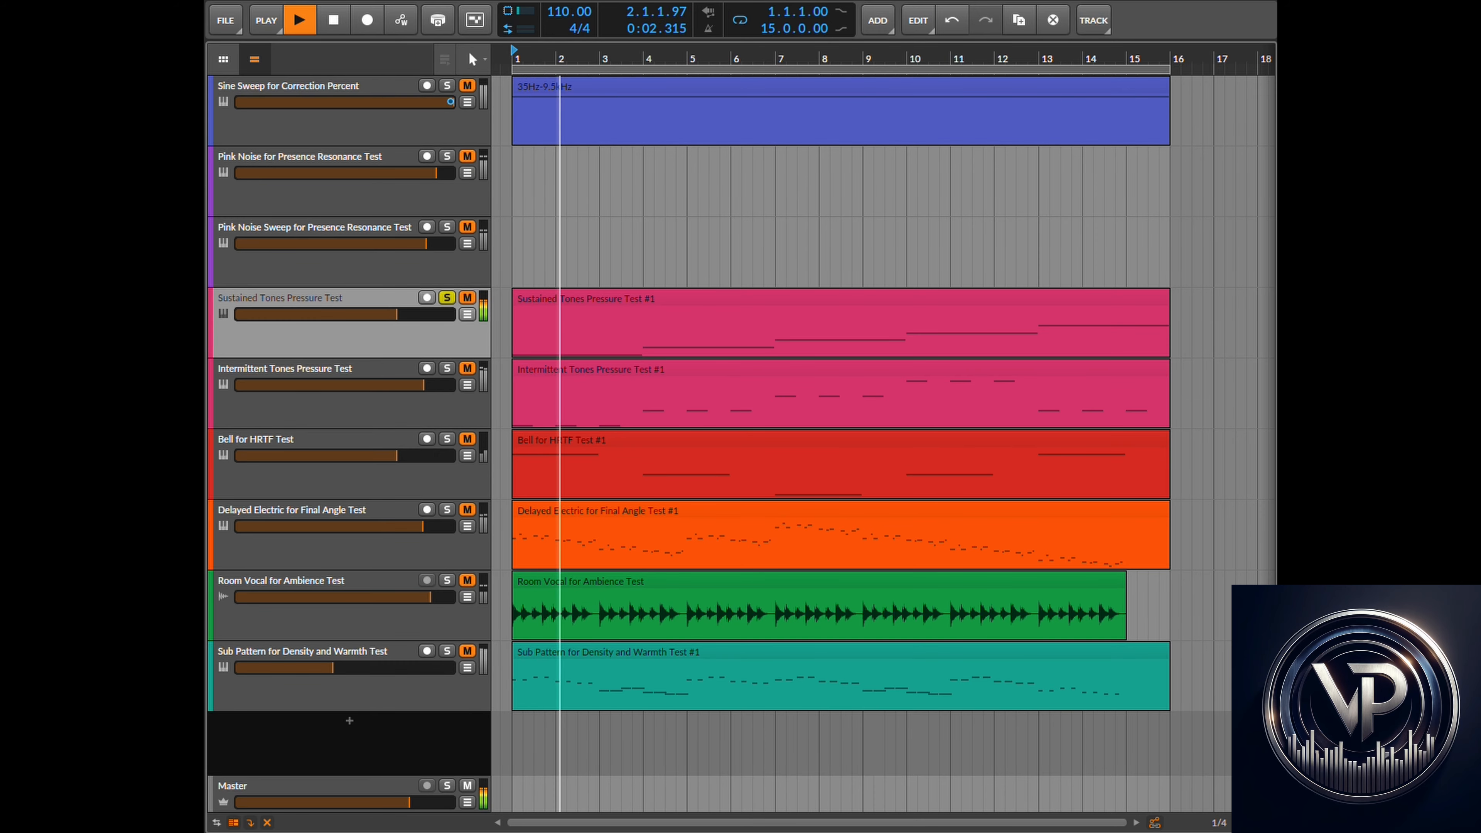
# - Return to the plugin and raise Output to about -12.2 dB
pyautogui.click(770, 1)
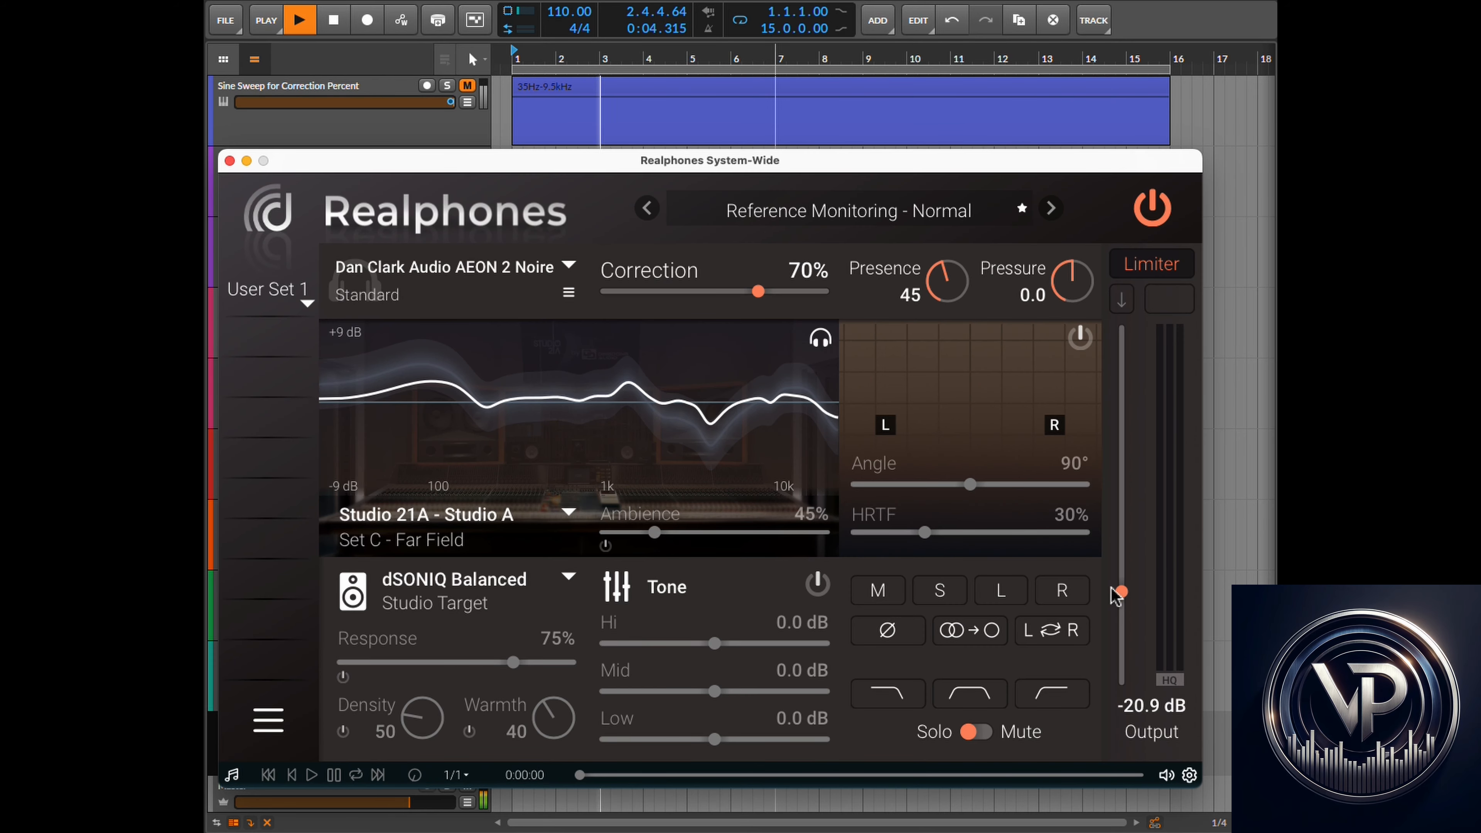
pyautogui.moveTo(1123, 592); pyautogui.dragTo(1124, 509)
# - Set Pressure to 1.2 while the sustained tones play
pyautogui.click(976, 6)
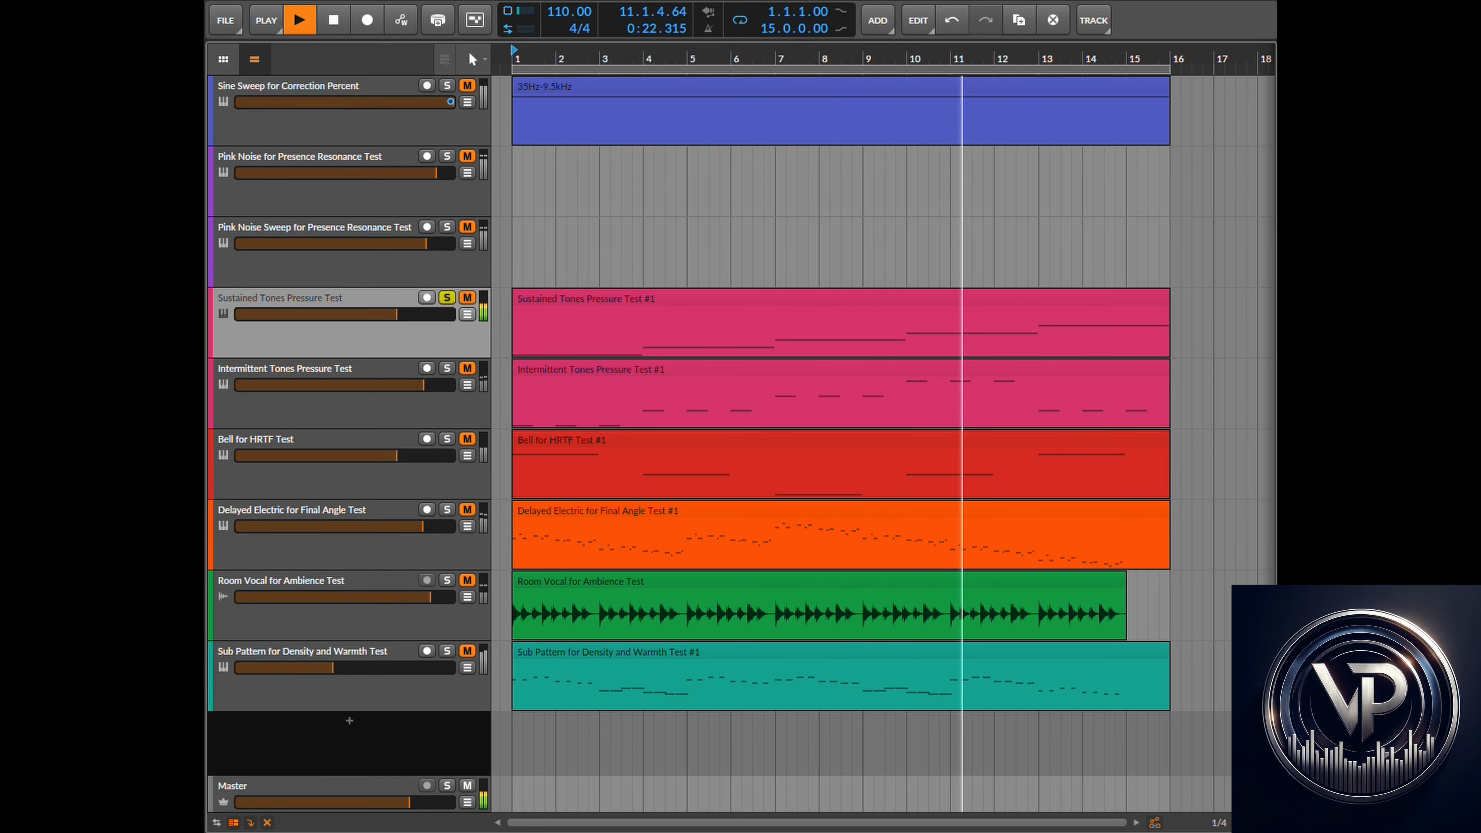
pyautogui.click(791, 1)
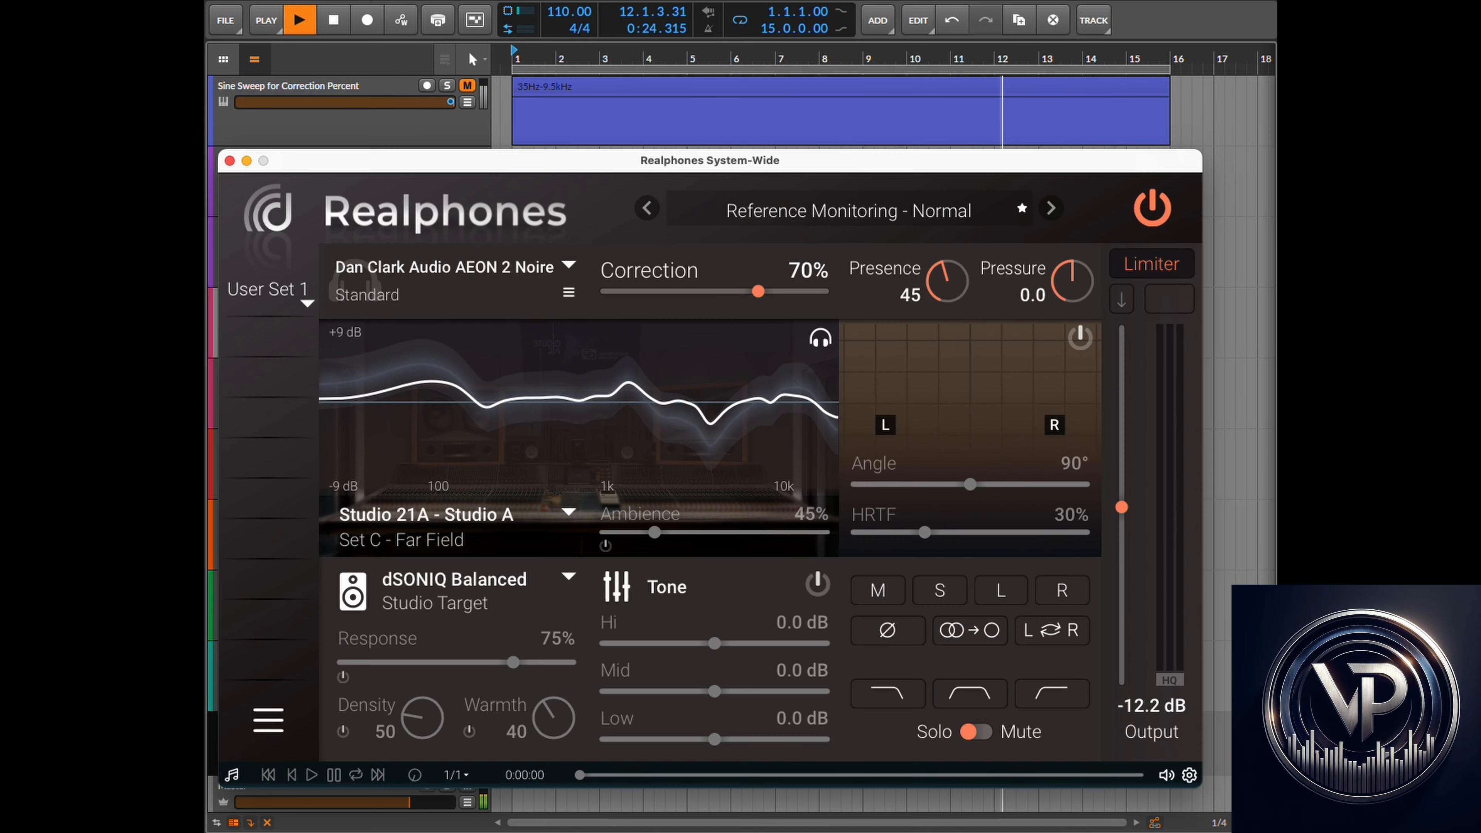
pyautogui.moveTo(1059, 292); pyautogui.dragTo(1086, 272)
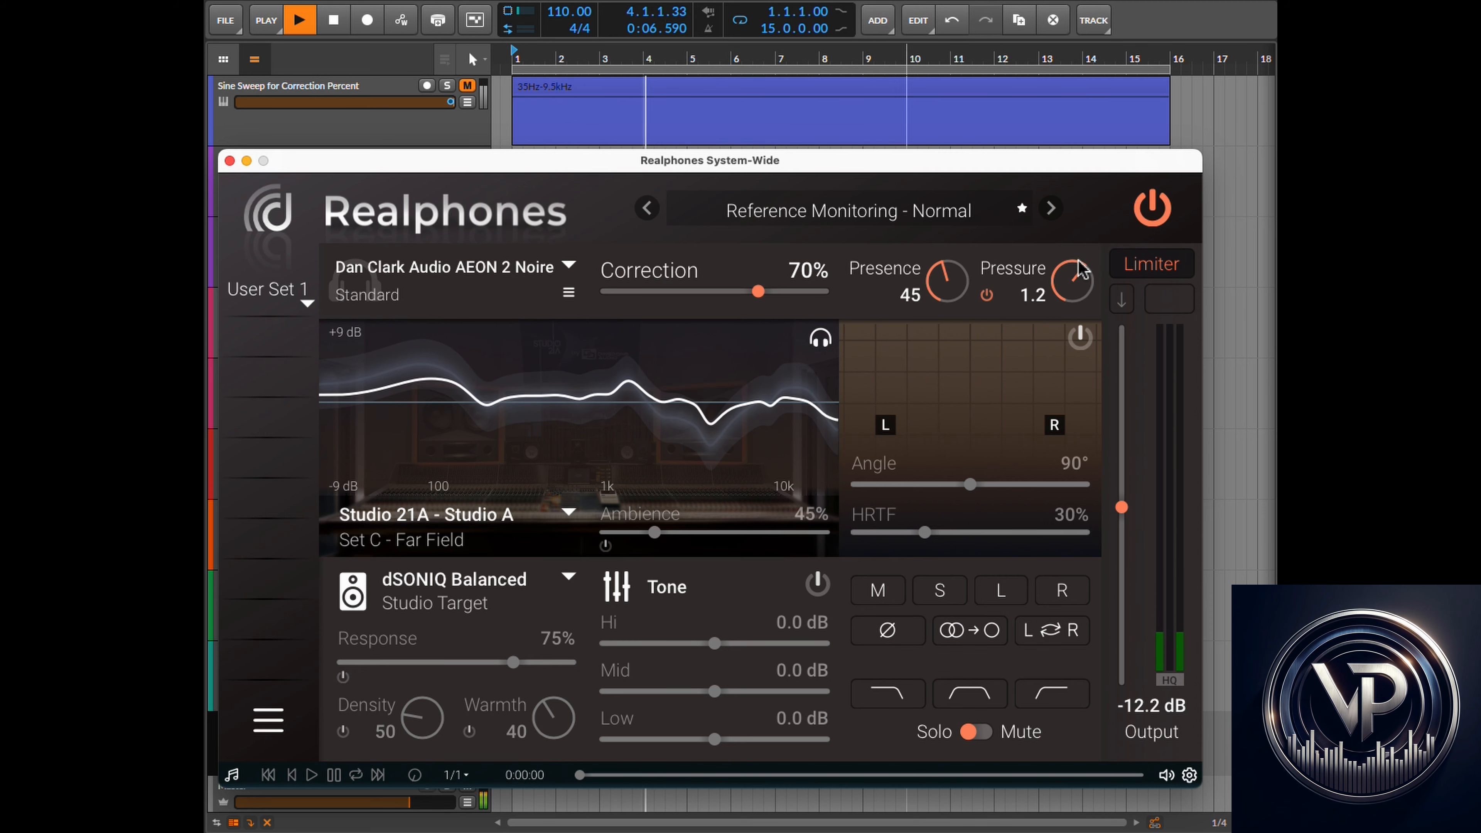
# - Stop playback, solo the Intermittent Tones Pressure Test track and play it
pyautogui.click(937, 2)
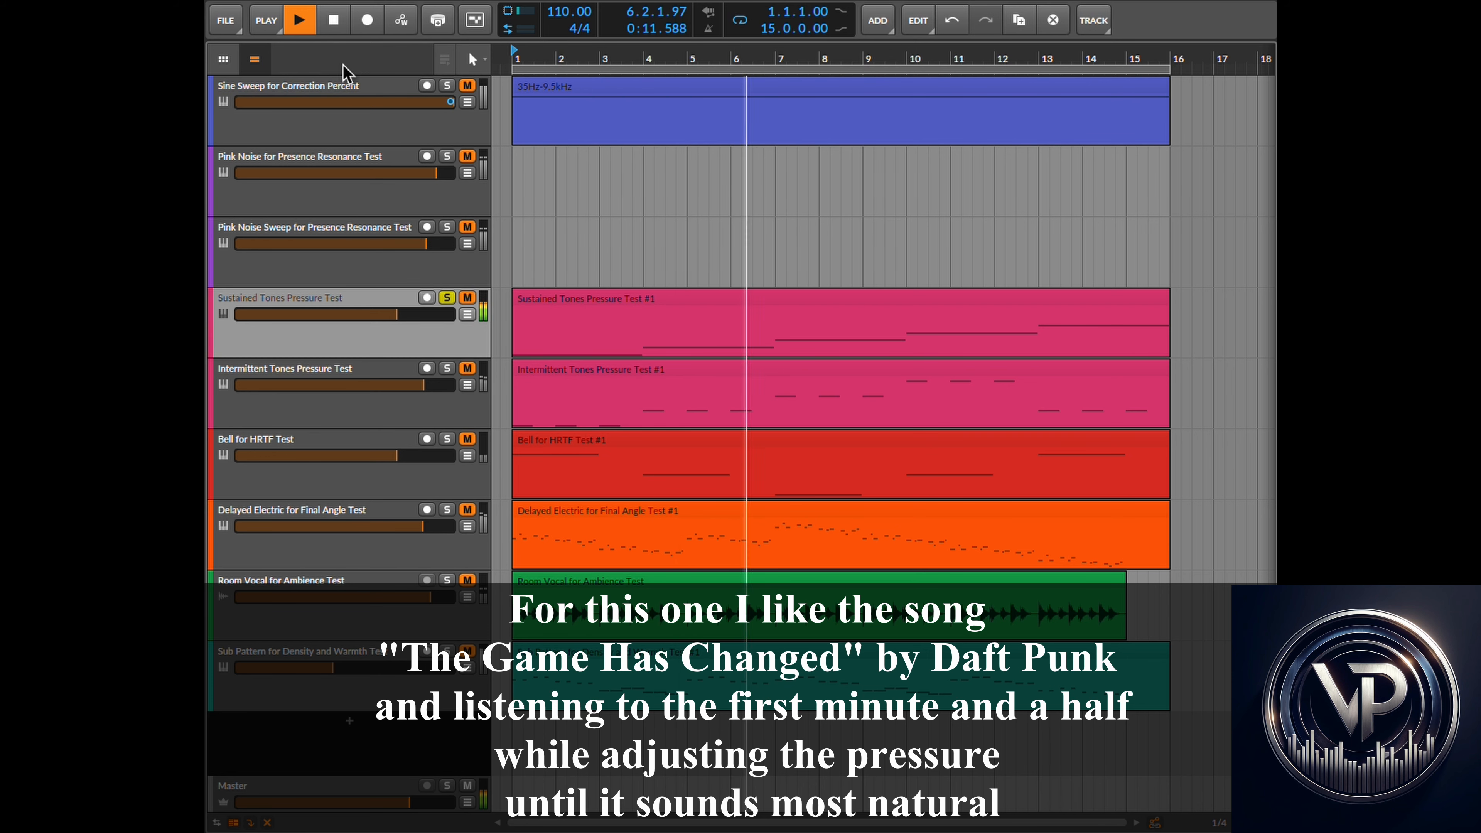
pyautogui.click(335, 22)
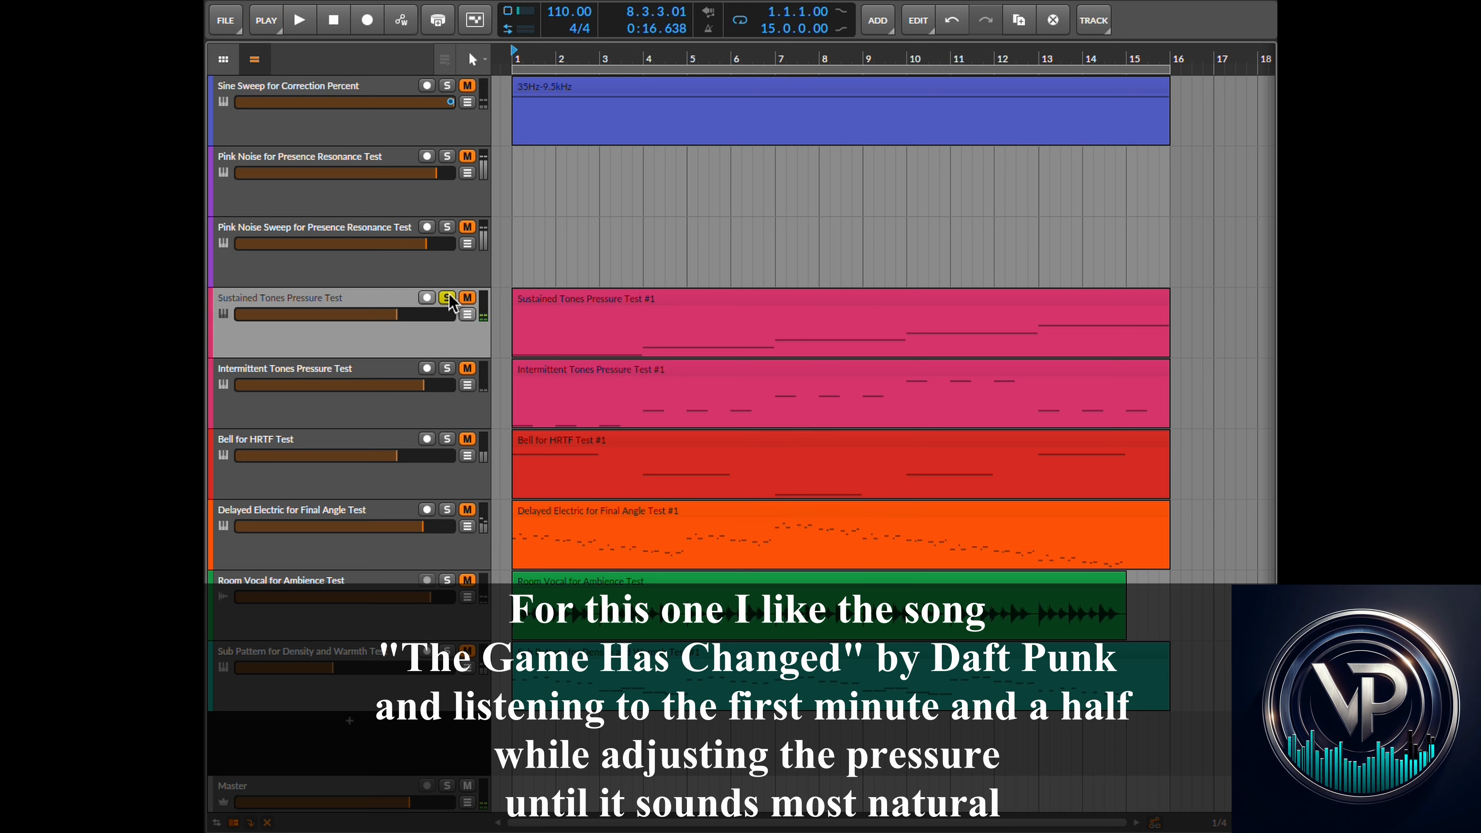
pyautogui.click(446, 368)
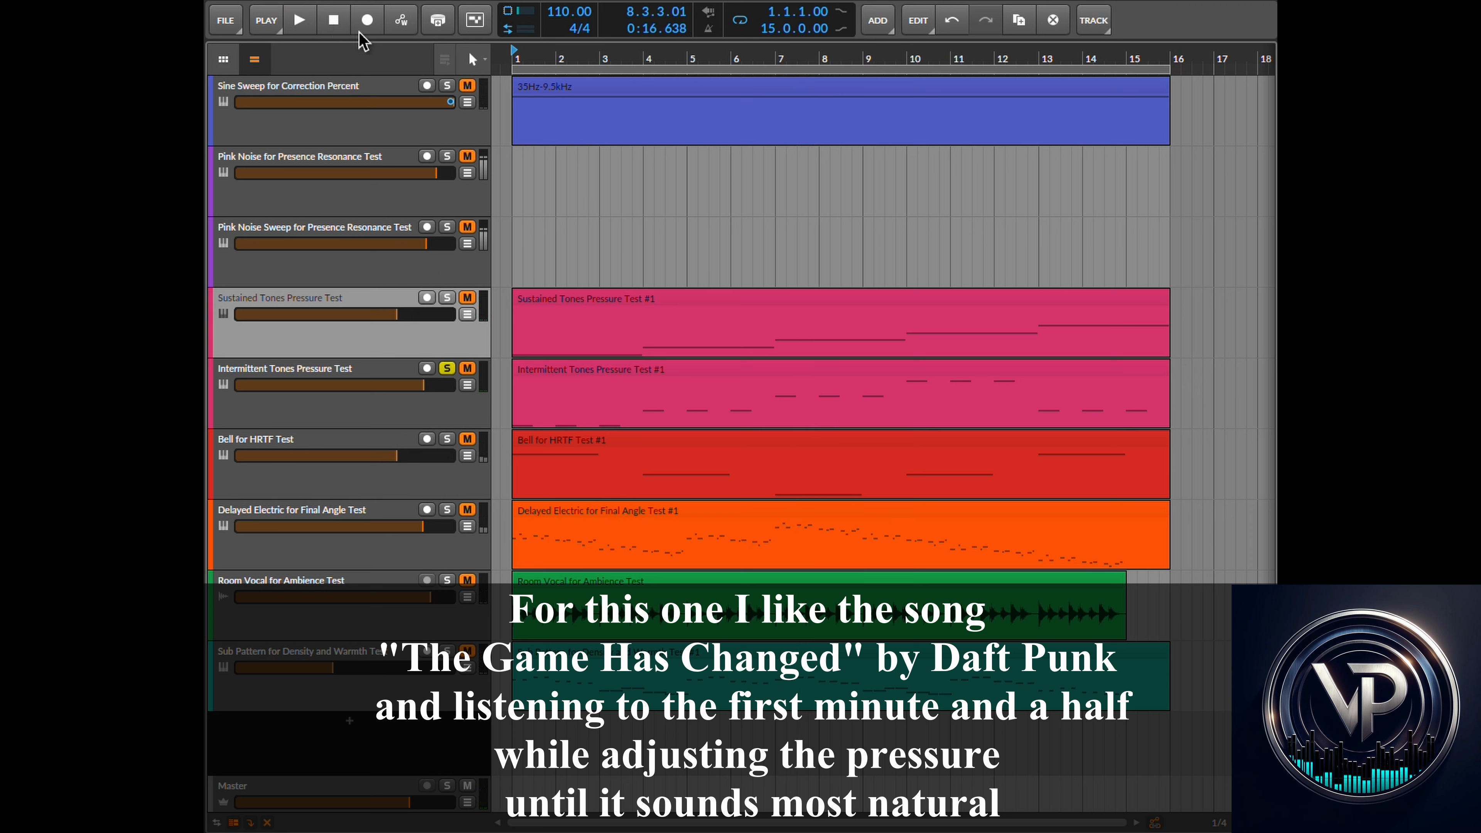
pyautogui.click(300, 20)
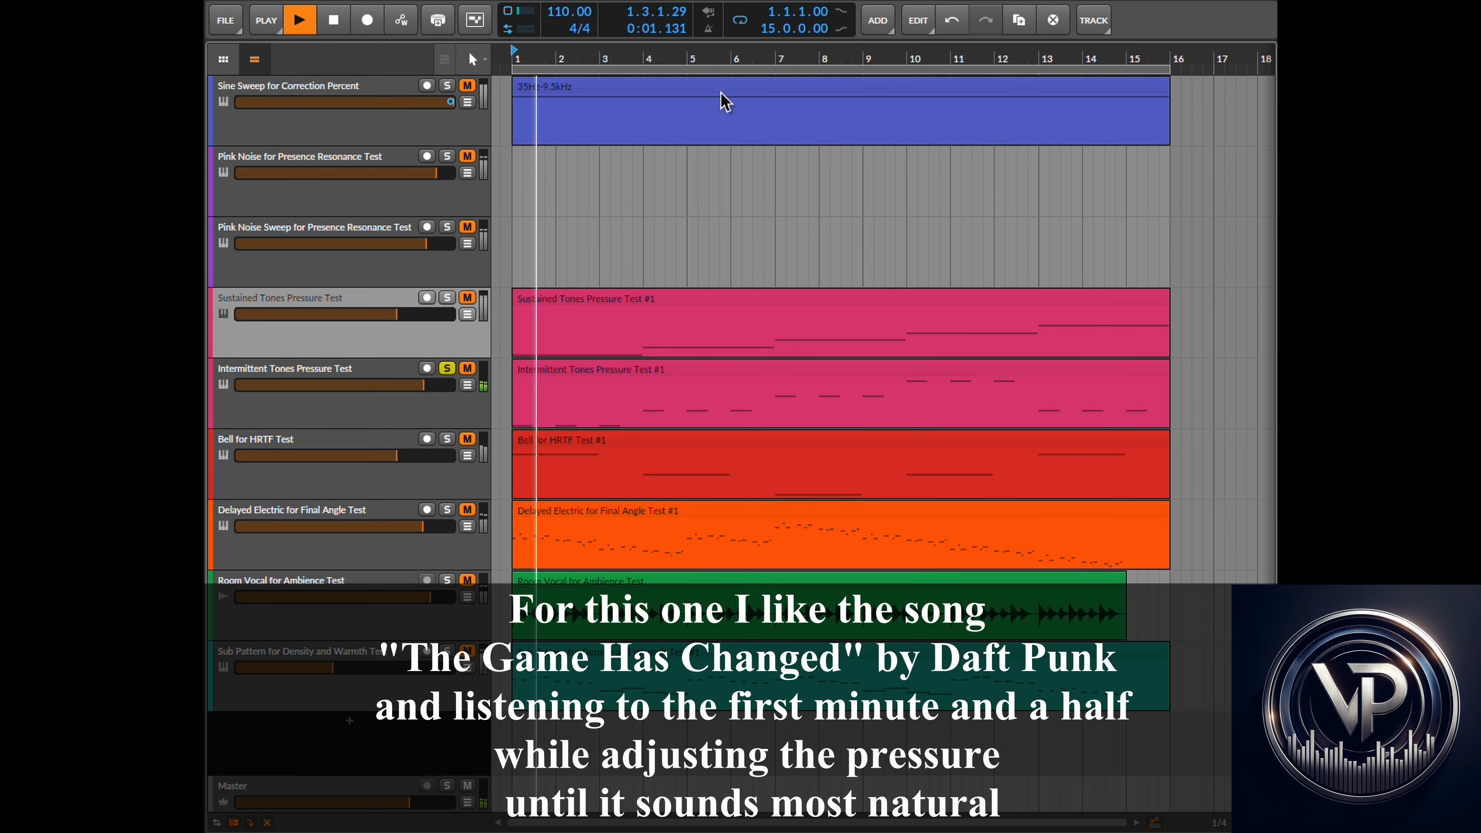
# - Return to the plugin, raise Output to -6.4 dB and set Pressure to 1.4
pyautogui.click(800, 2)
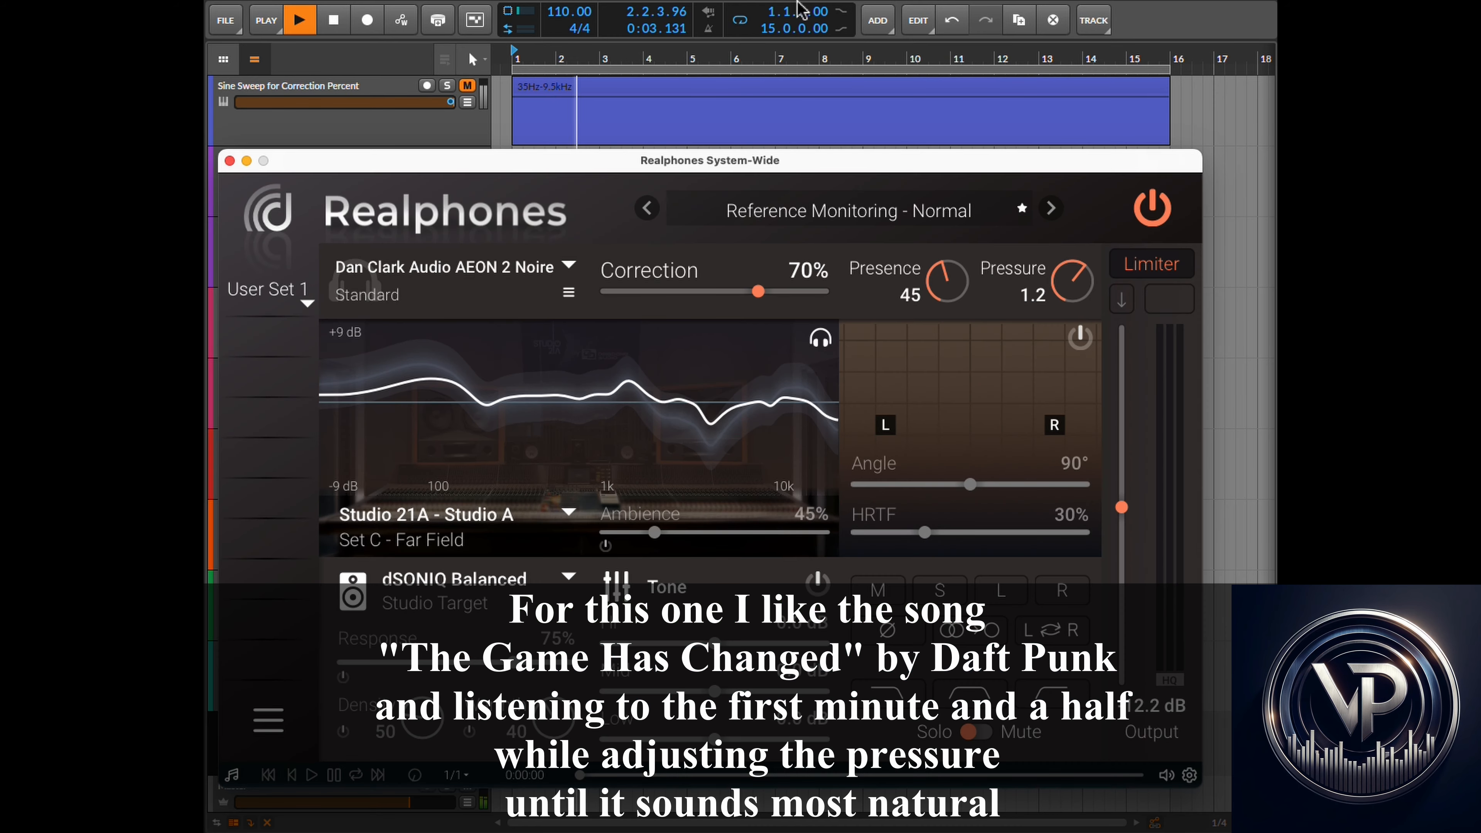
pyautogui.moveTo(1122, 510); pyautogui.dragTo(1123, 450)
pyautogui.moveTo(1077, 284)
pyautogui.mouseDown()
pyautogui.moveTo(1091, 233)
pyautogui.moveTo(1076, 309)
pyautogui.moveTo(1078, 279)
pyautogui.mouseUp()
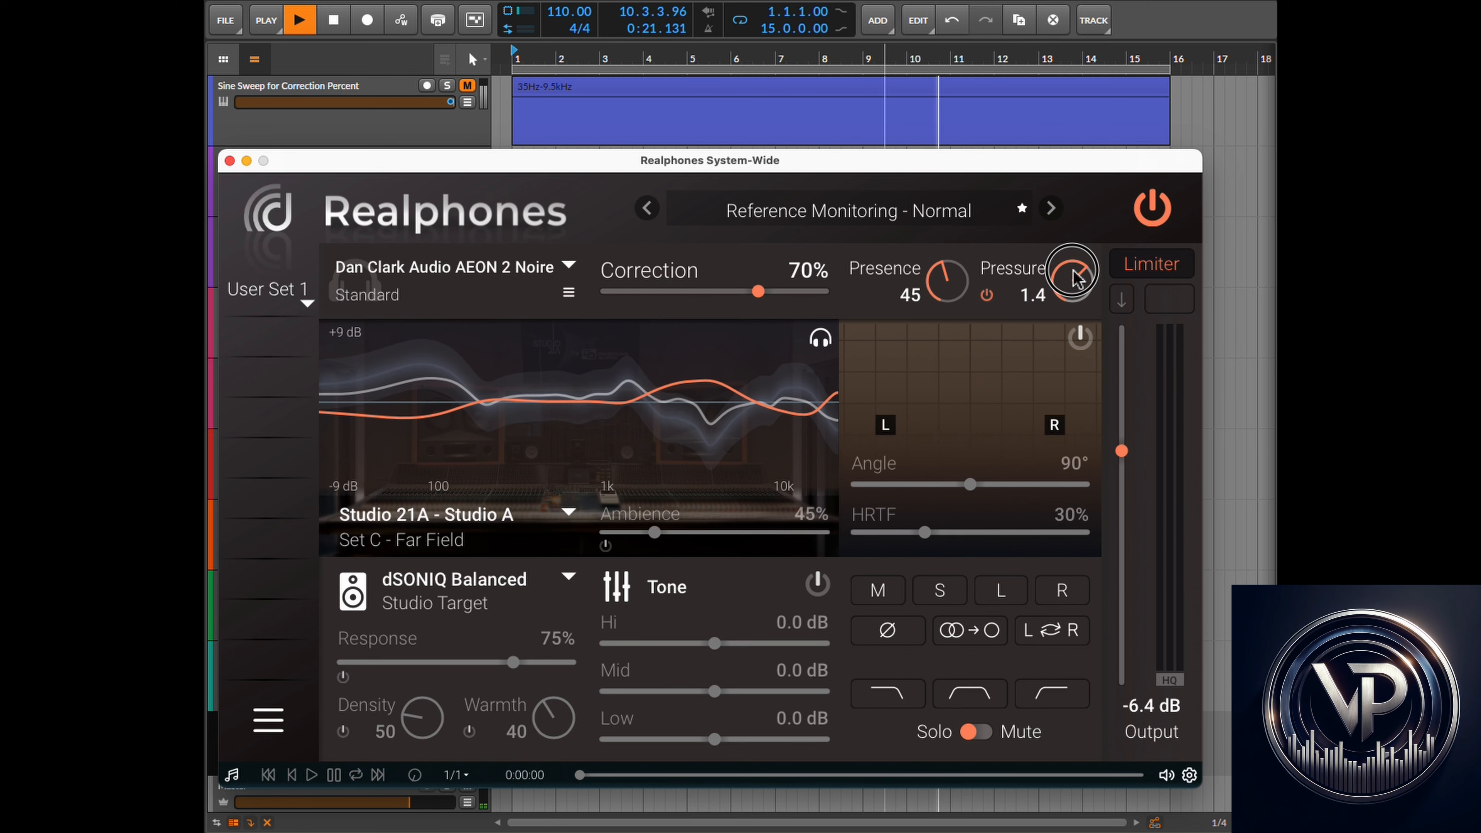
# - Stop playback and read the Pressure section of the Realphones user guide
pyautogui.click(976, 1)
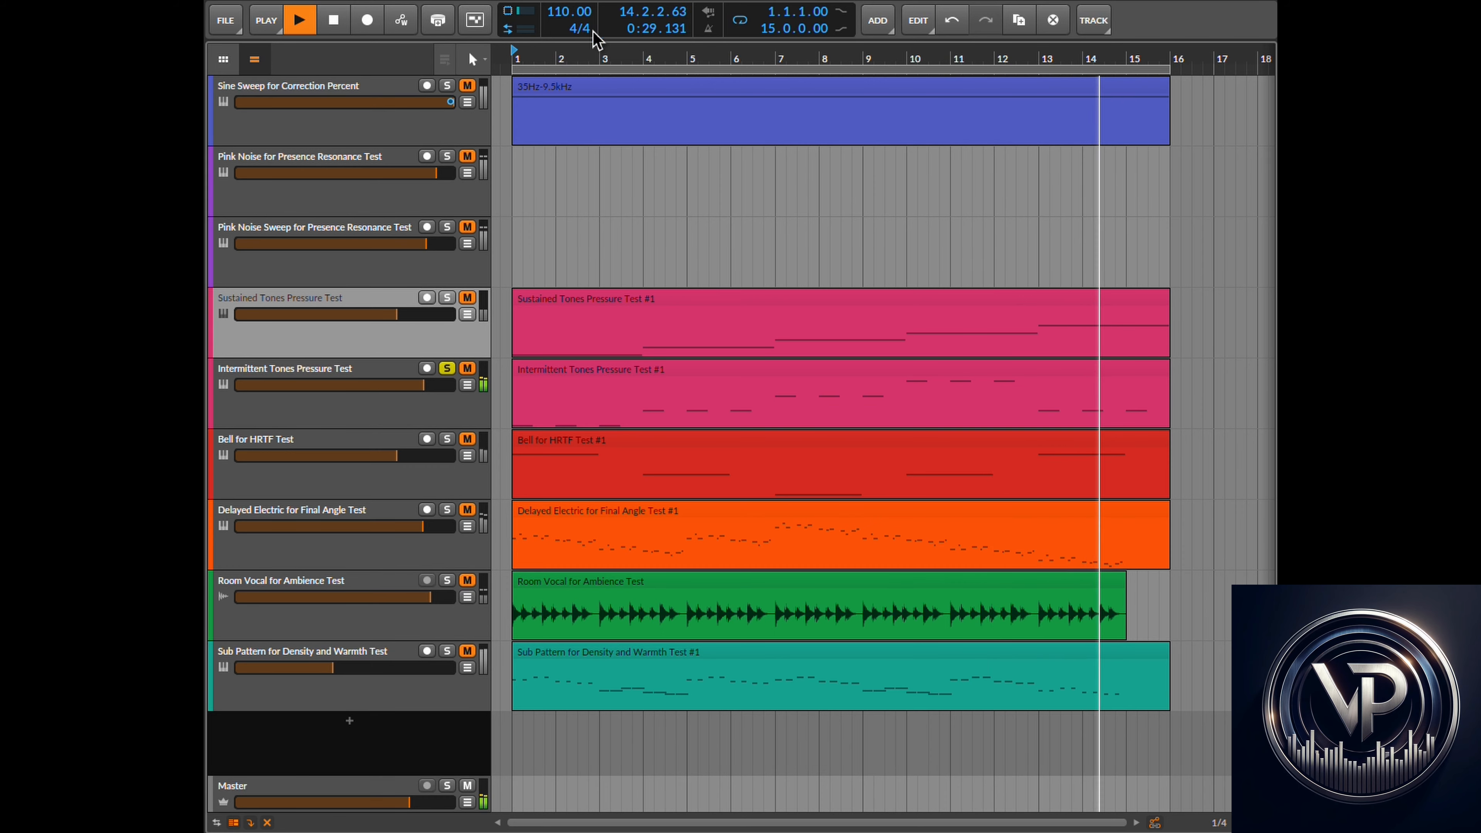
pyautogui.click(335, 24)
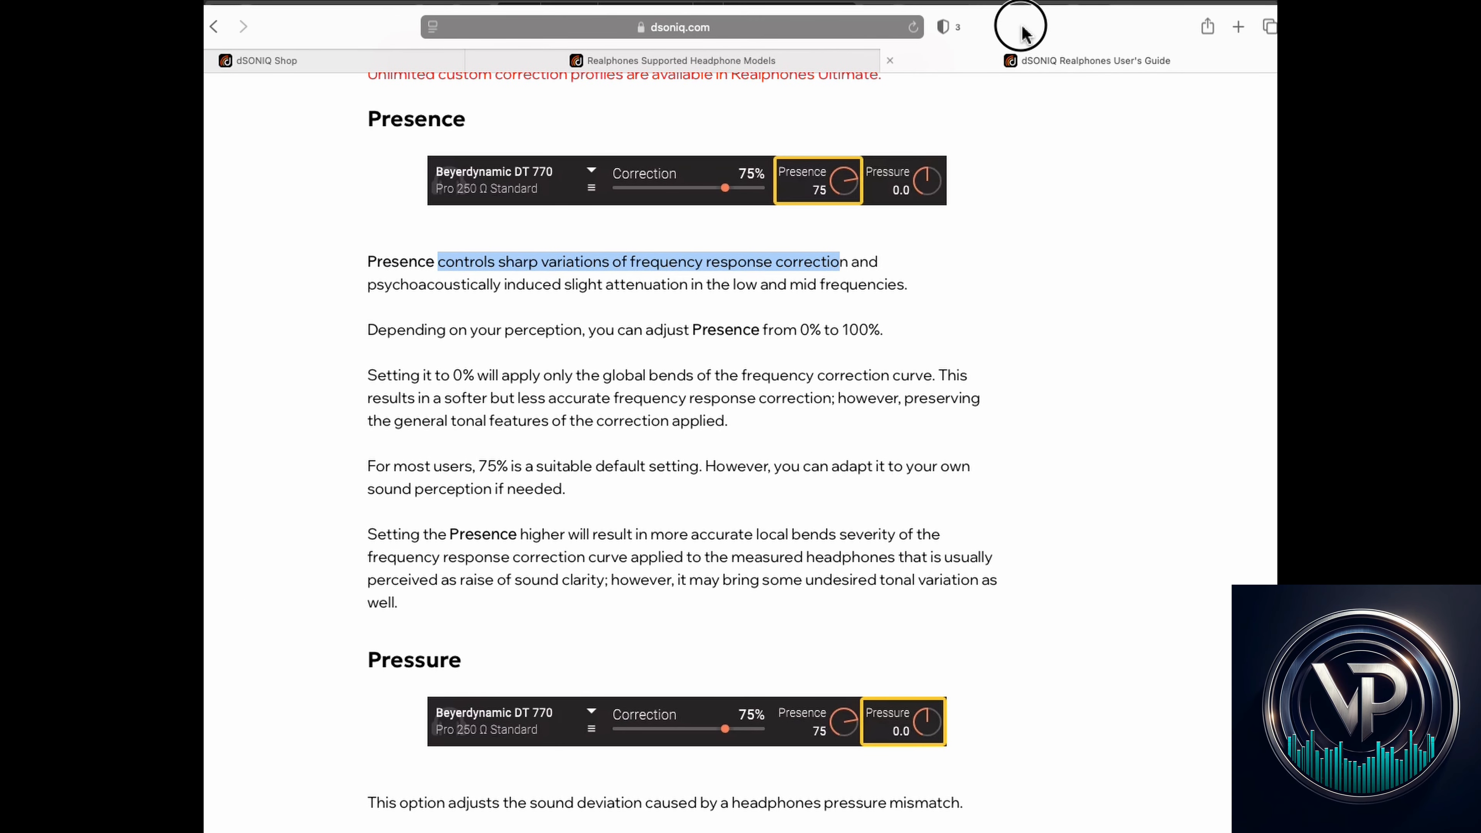
pyautogui.scroll(-5, 638, 555)
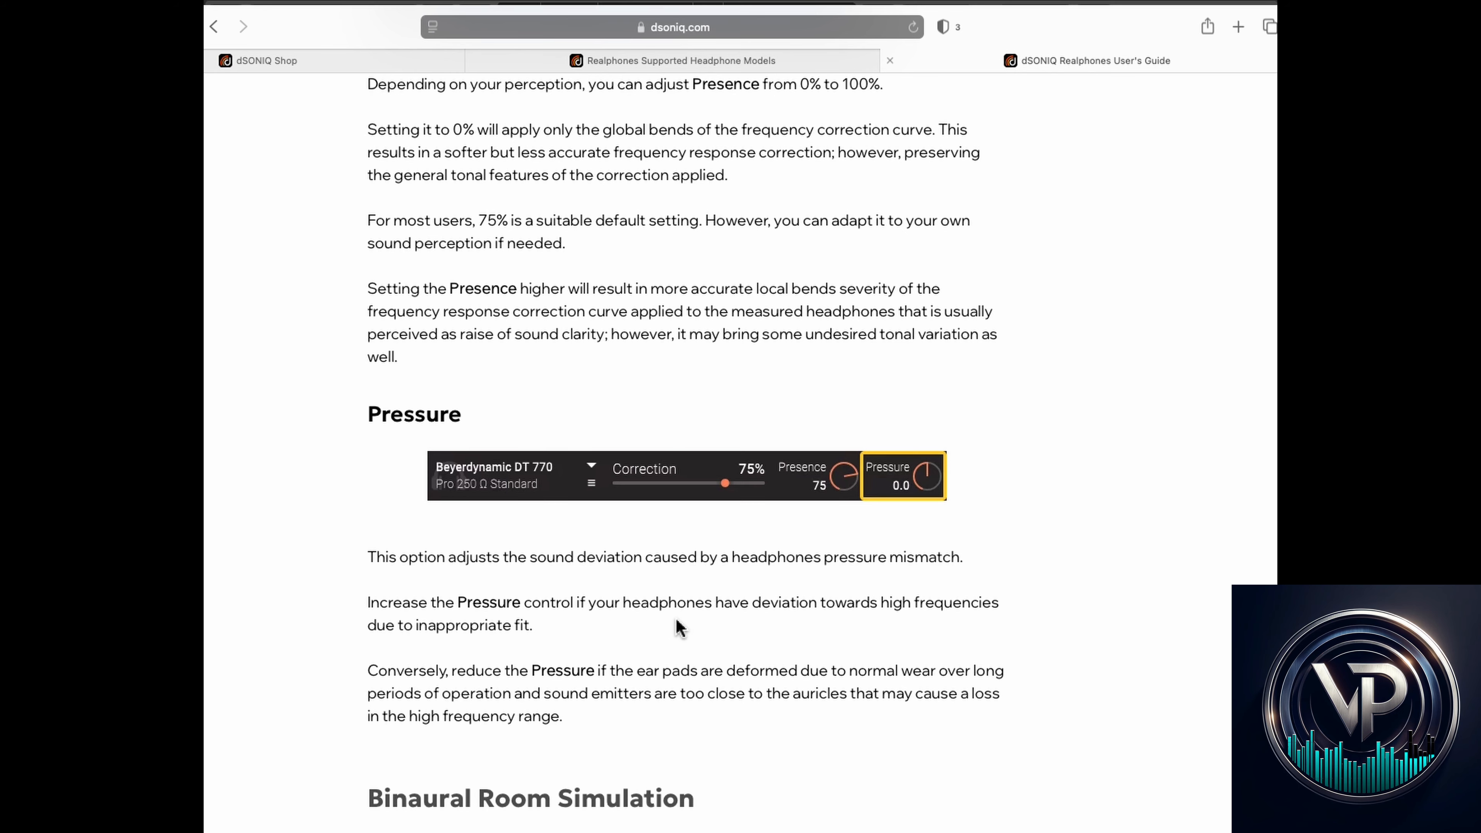
pyautogui.moveTo(1049, 30); pyautogui.dragTo(0, 33)
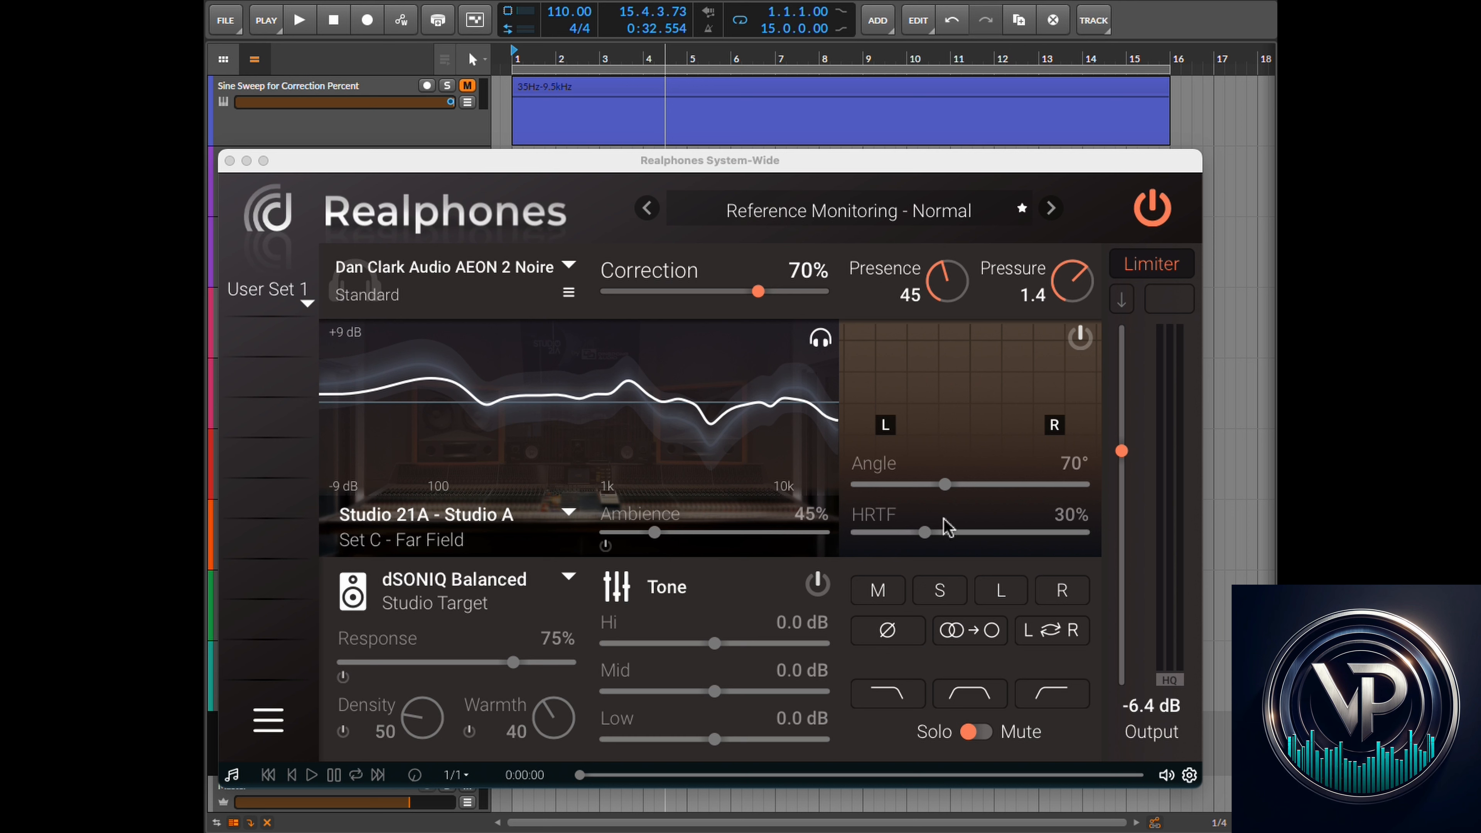
# - Enable the binaural sound source positioning module, set HRTF to 0% and switch HRTF off
pyautogui.click(1082, 342)
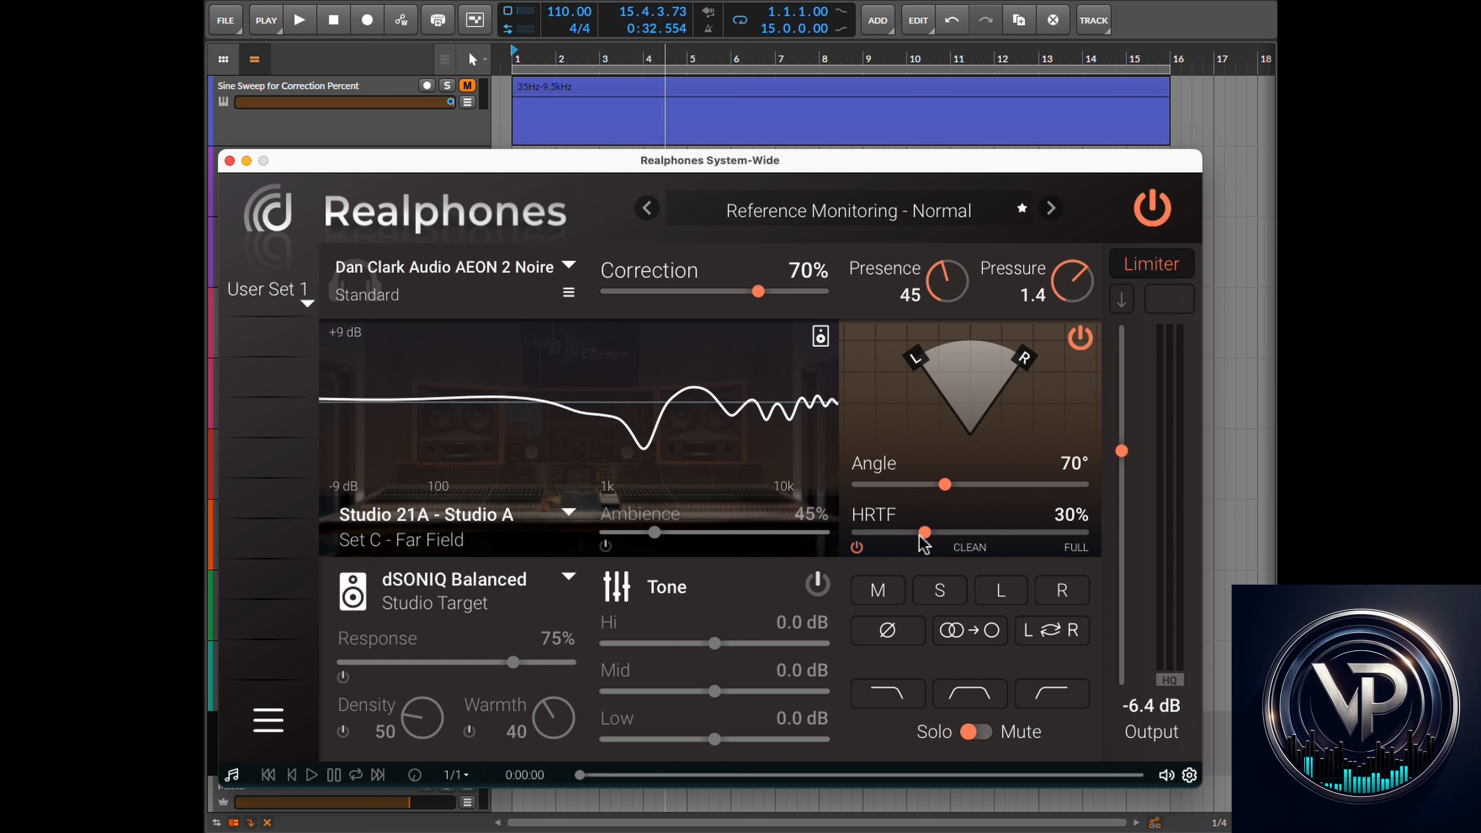
pyautogui.moveTo(925, 533); pyautogui.dragTo(855, 536)
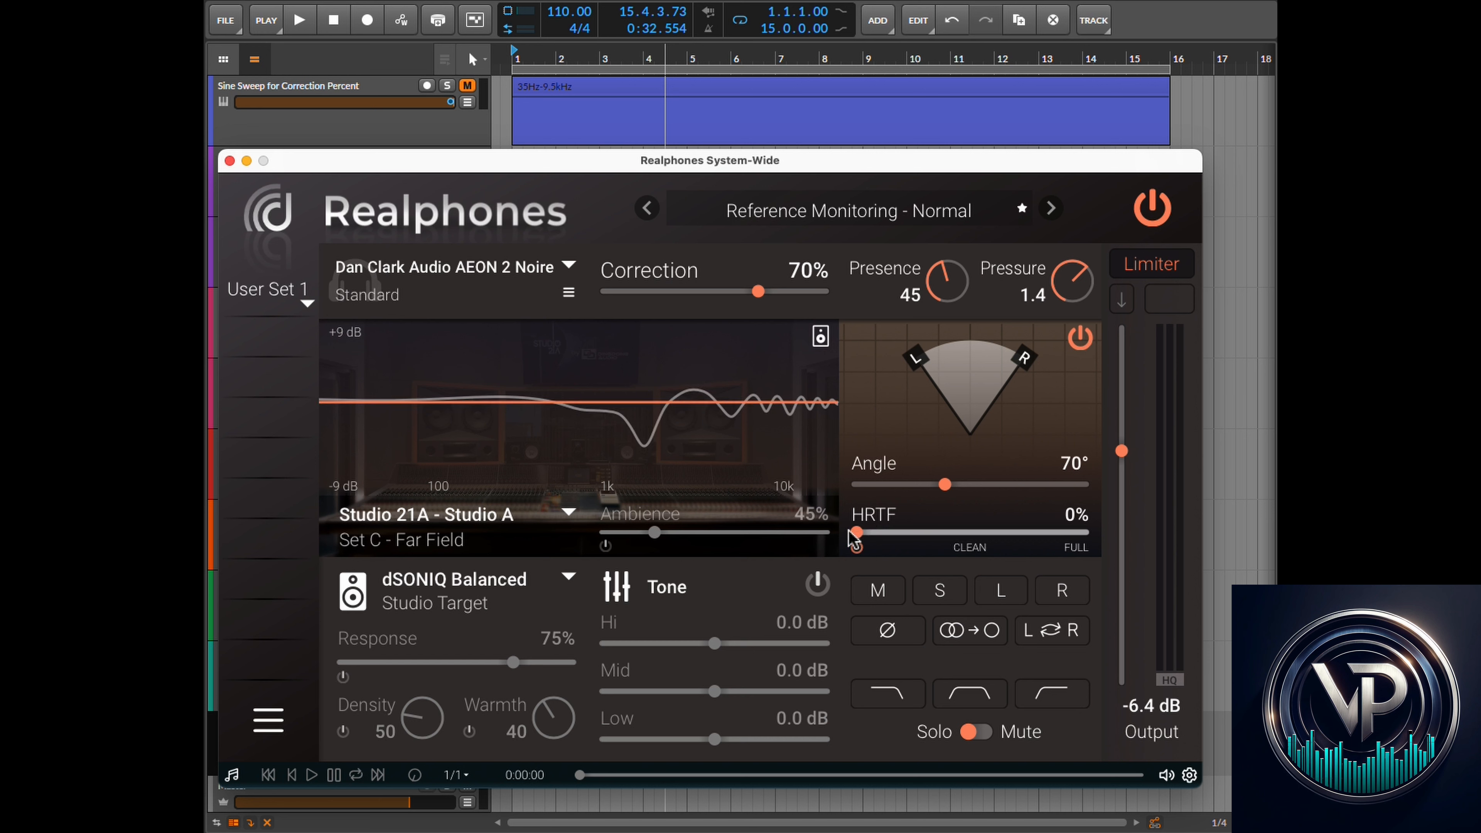
pyautogui.click(856, 547)
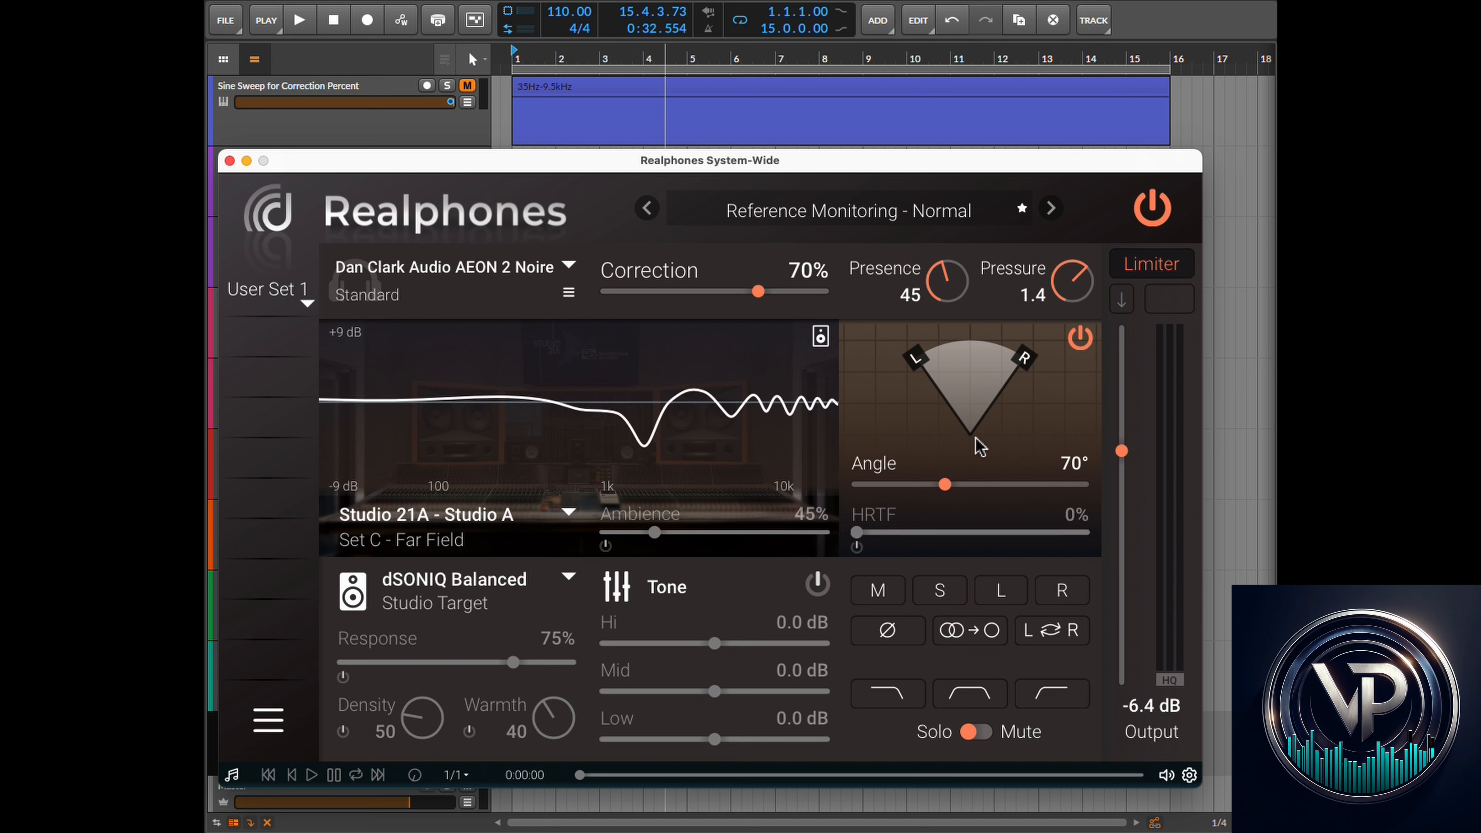
# - Narrow the binaural Angle to 0°
pyautogui.moveTo(949, 489); pyautogui.dragTo(892, 498)
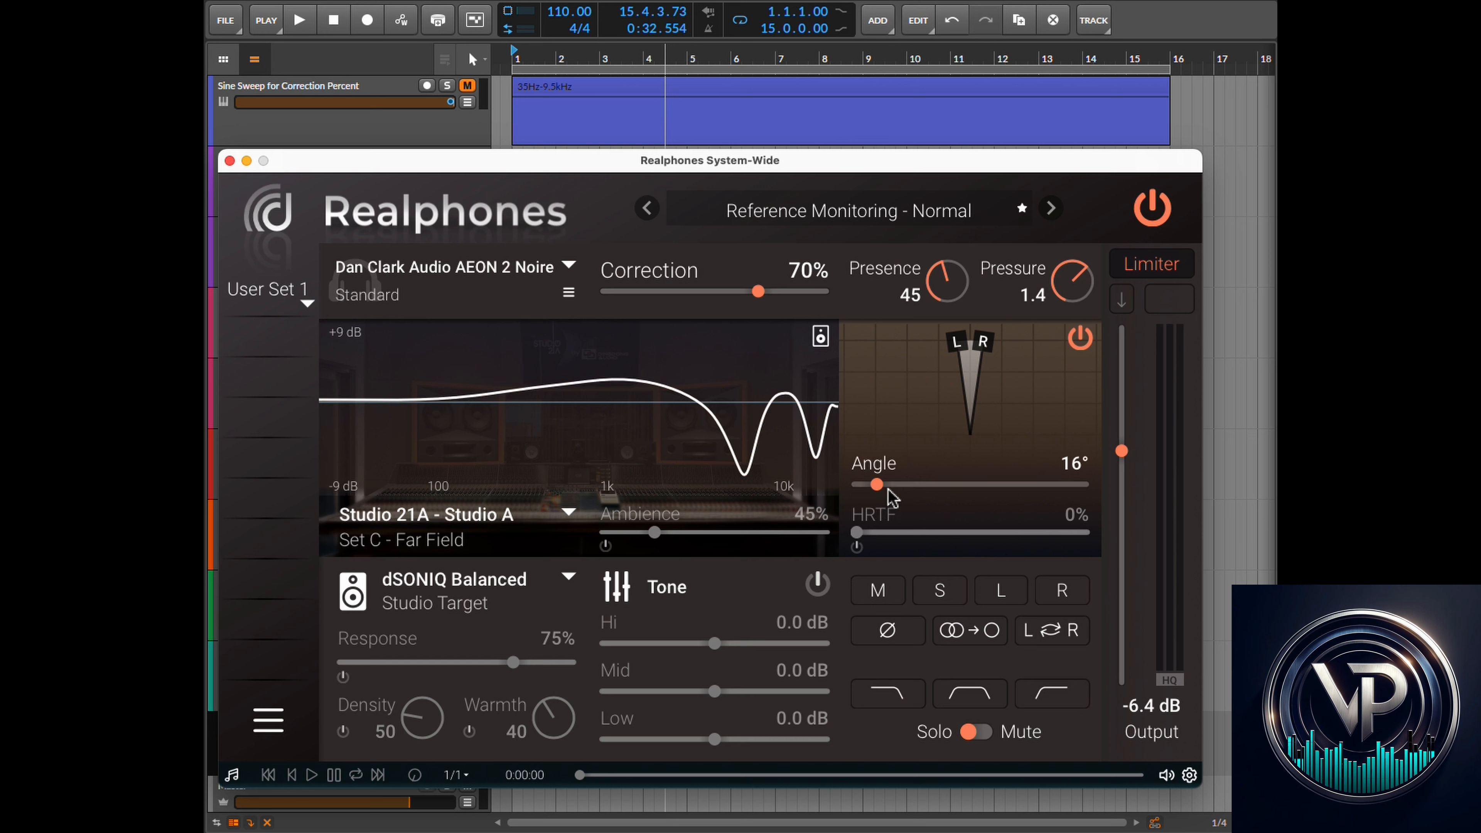
pyautogui.moveTo(868, 482)
pyautogui.mouseDown()
pyautogui.moveTo(851, 485)
pyautogui.moveTo(878, 490)
pyautogui.moveTo(850, 497)
pyautogui.mouseUp()
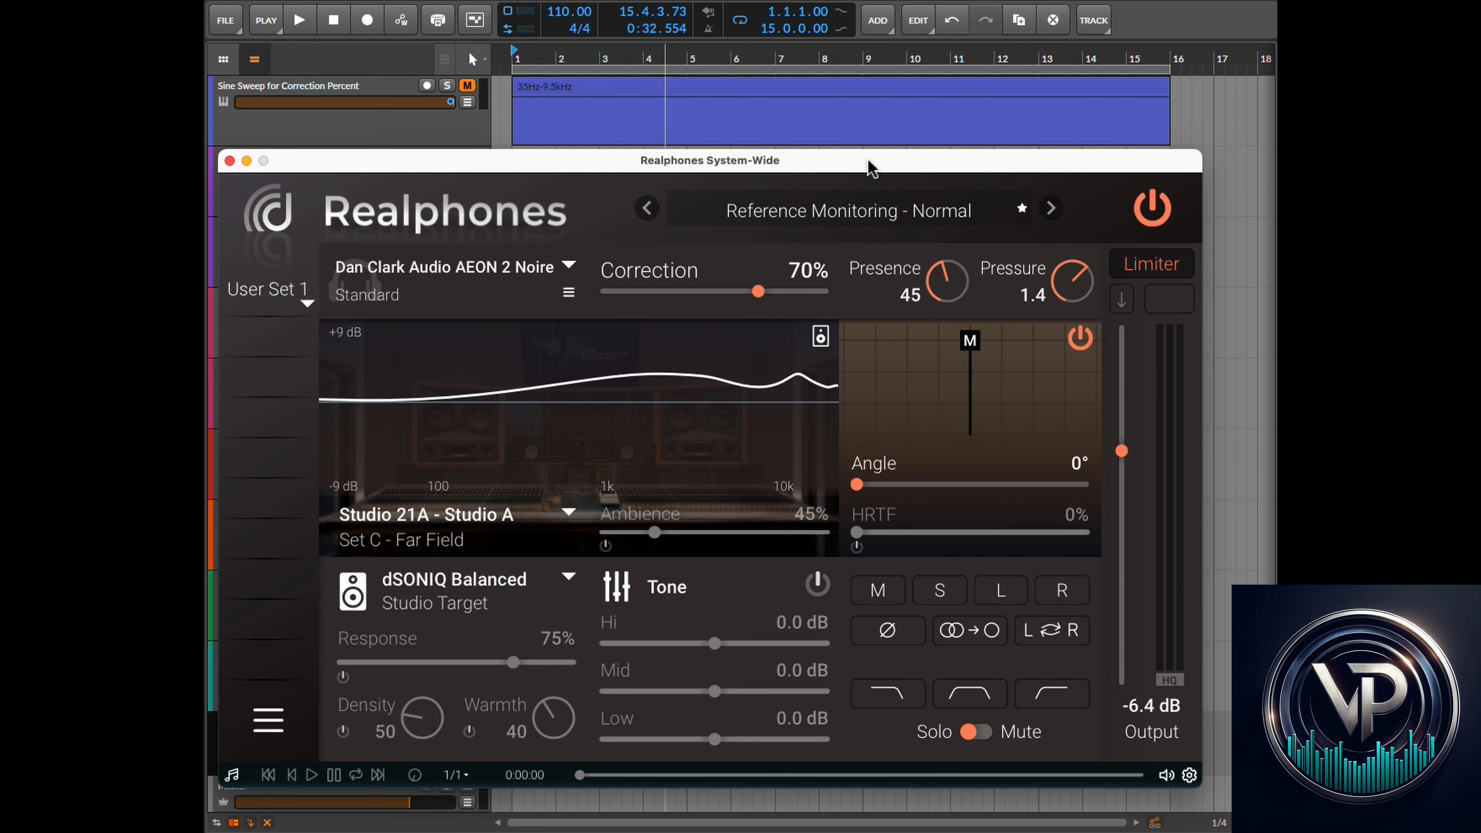
# - Solo the Bell for HRTF Test track and start playback
pyautogui.click(607, 2)
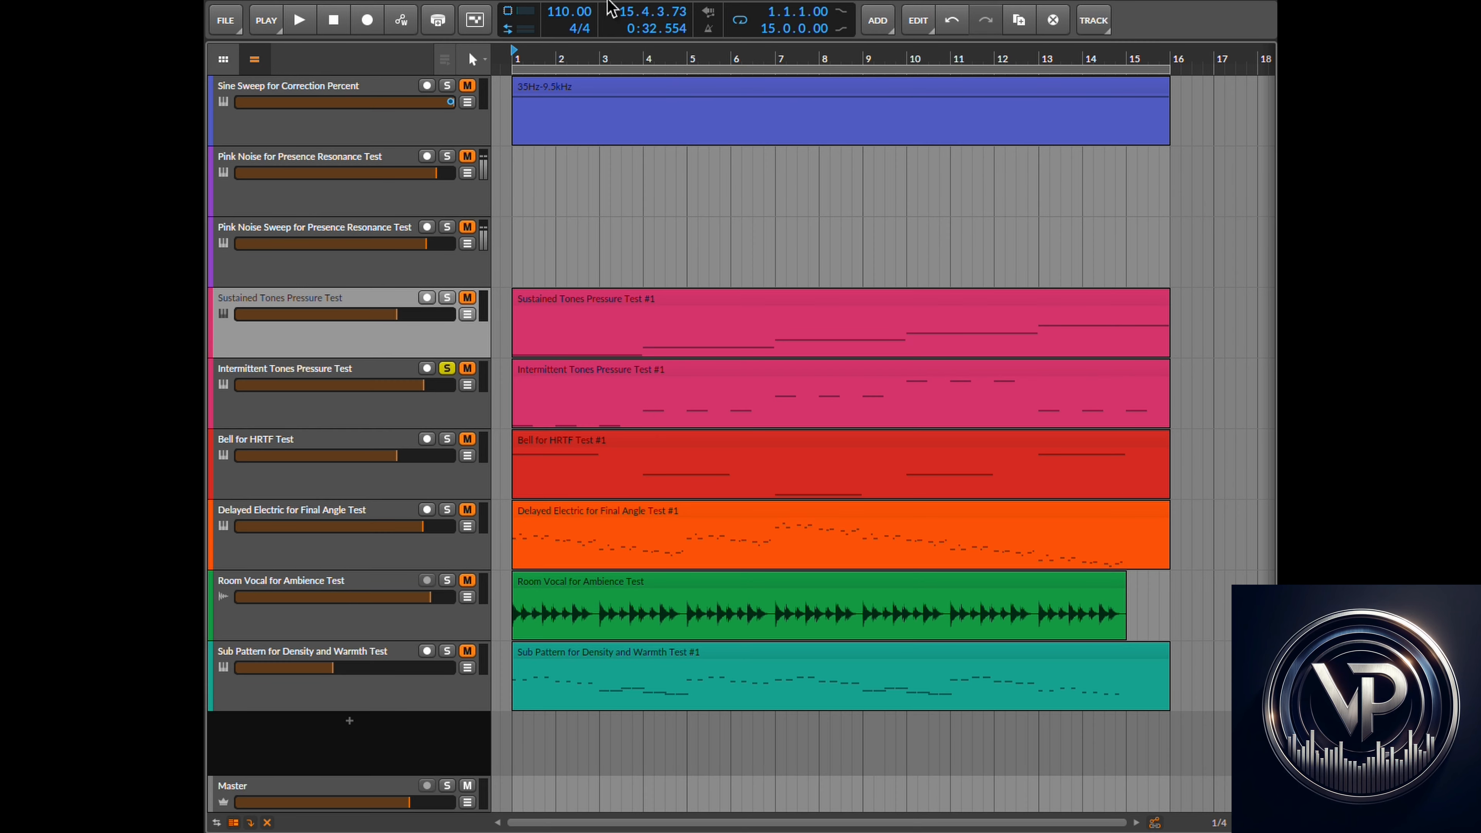
pyautogui.click(335, 479)
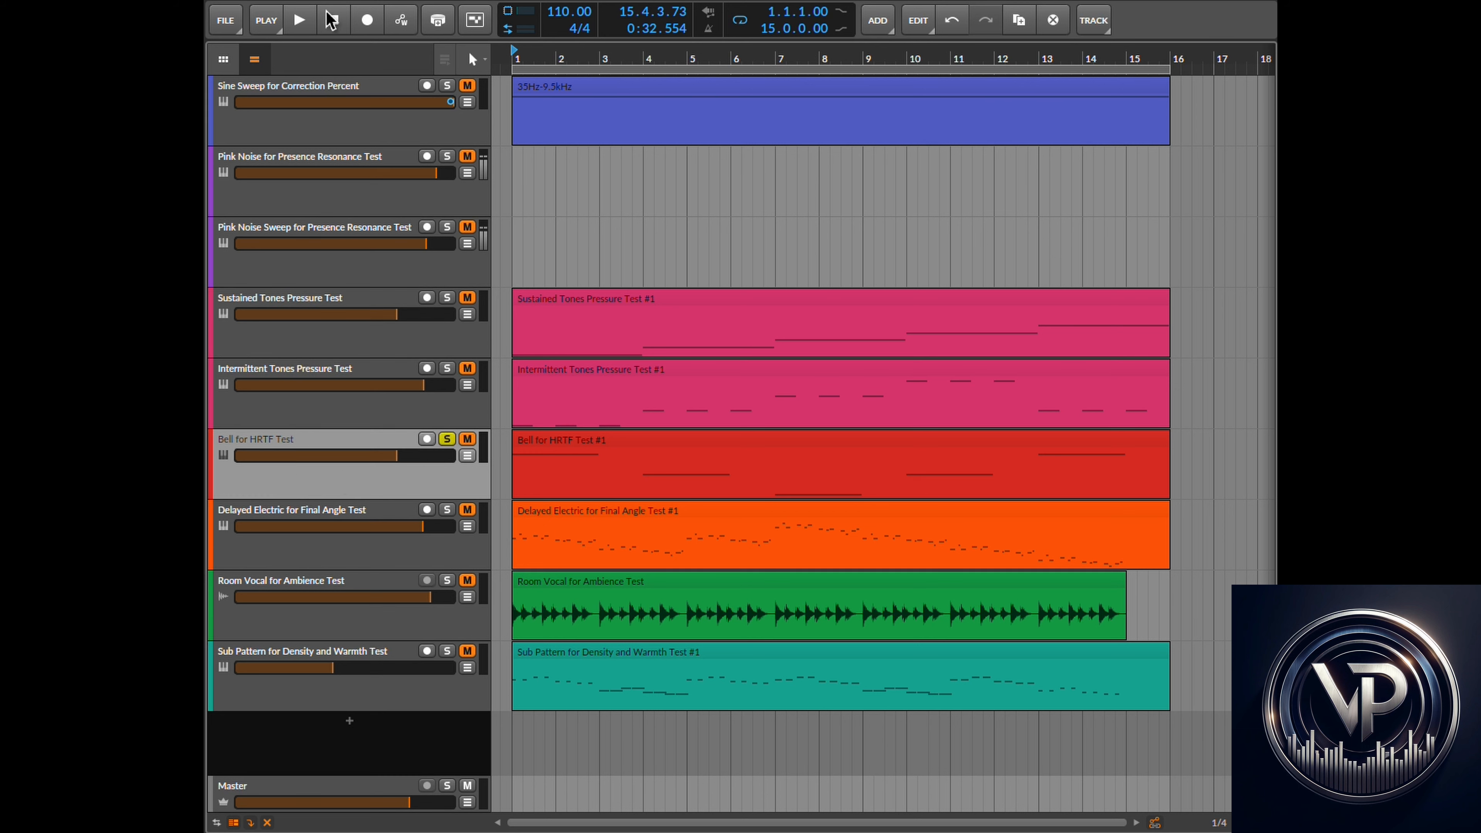
pyautogui.click(299, 21)
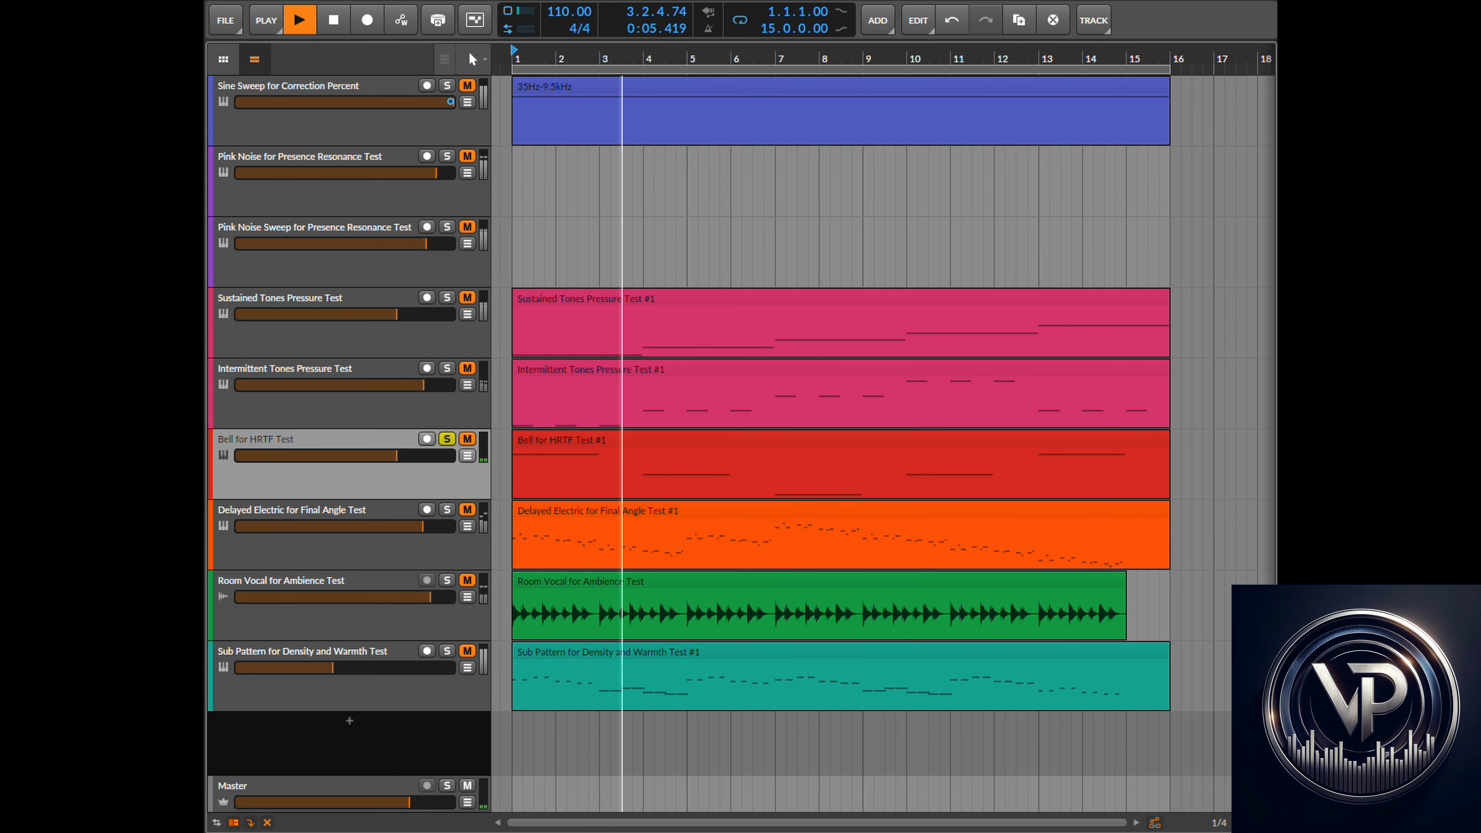
# - Return to the plugin, lower Output to -12.4 dB and set Angle to 15°
pyautogui.press('super+Tab')
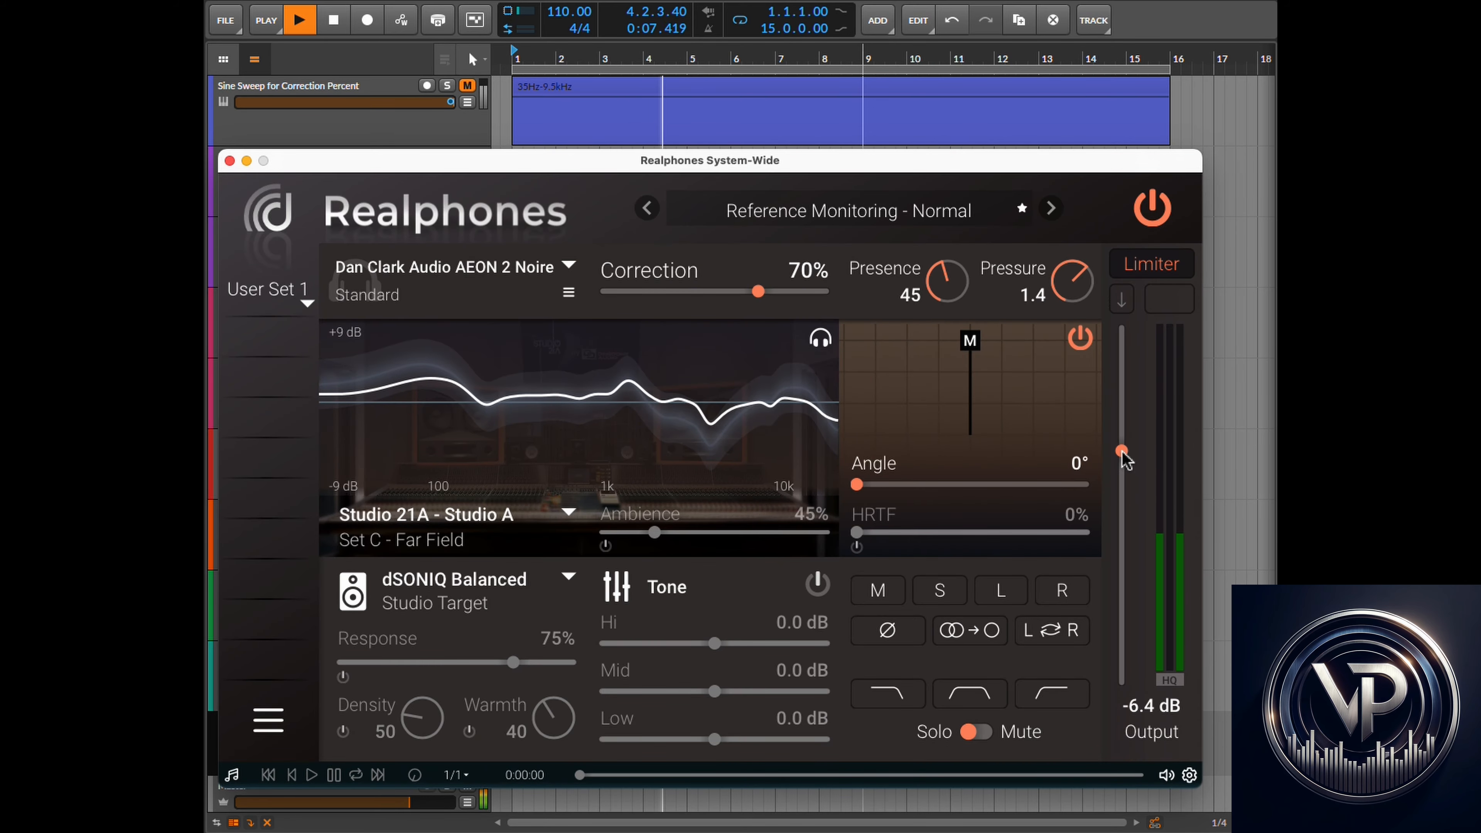
pyautogui.moveTo(1122, 451); pyautogui.dragTo(1122, 509)
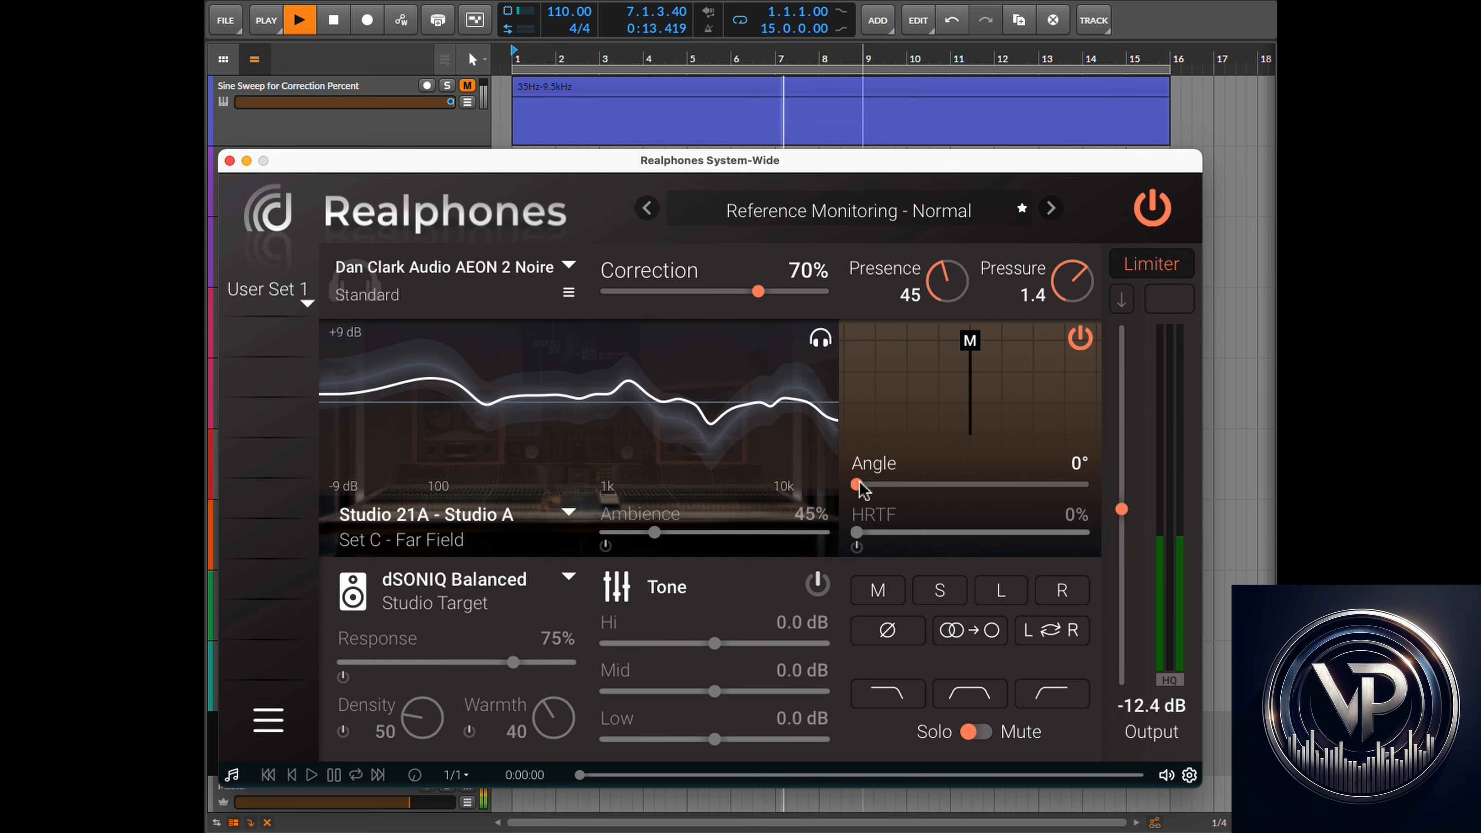
pyautogui.moveTo(862, 490)
pyautogui.mouseDown()
pyautogui.moveTo(894, 492)
pyautogui.moveTo(880, 493)
pyautogui.mouseUp()
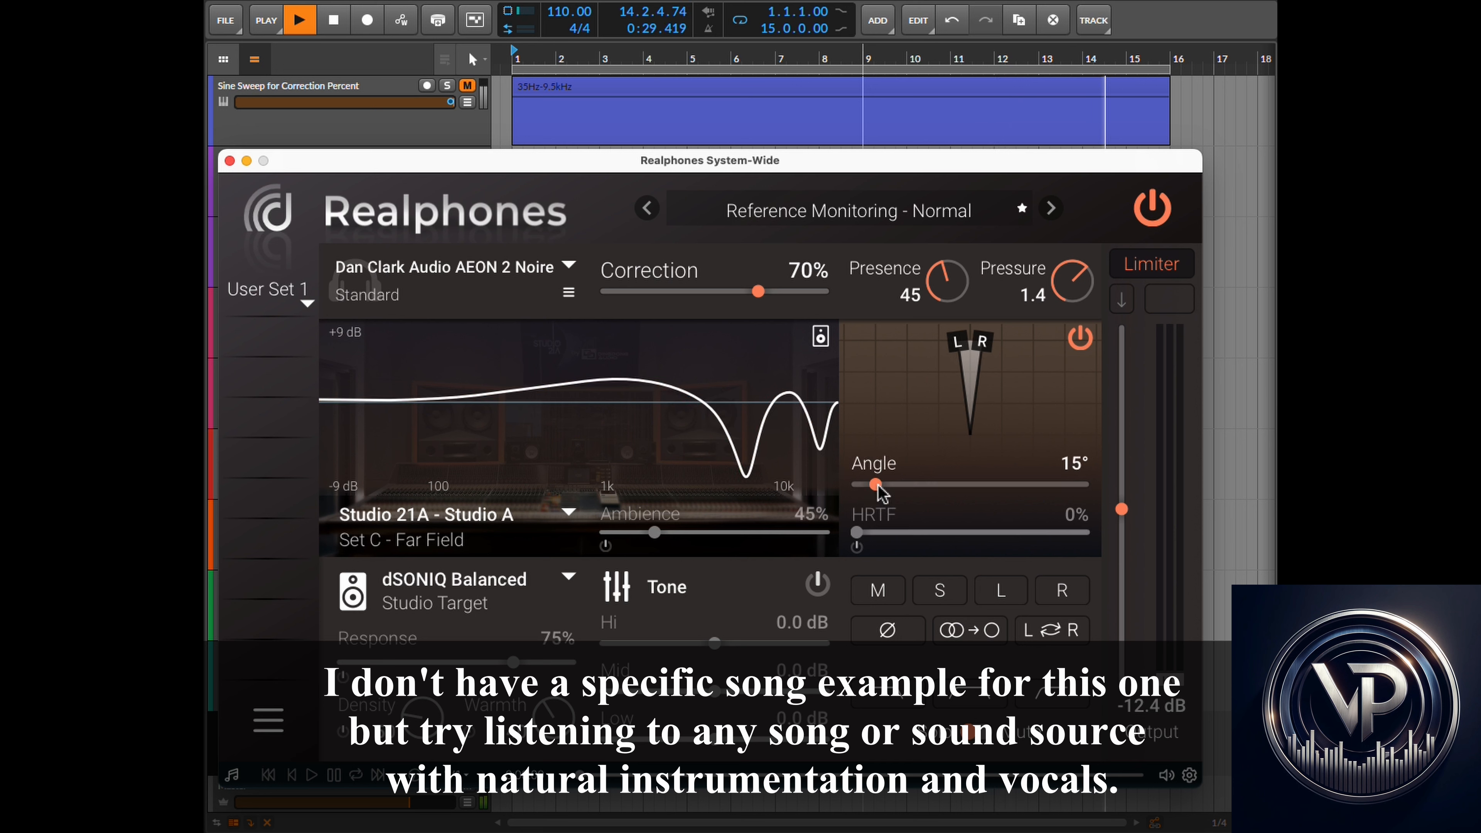
# - Stop playback and return the playhead to the start
pyautogui.click(904, 1)
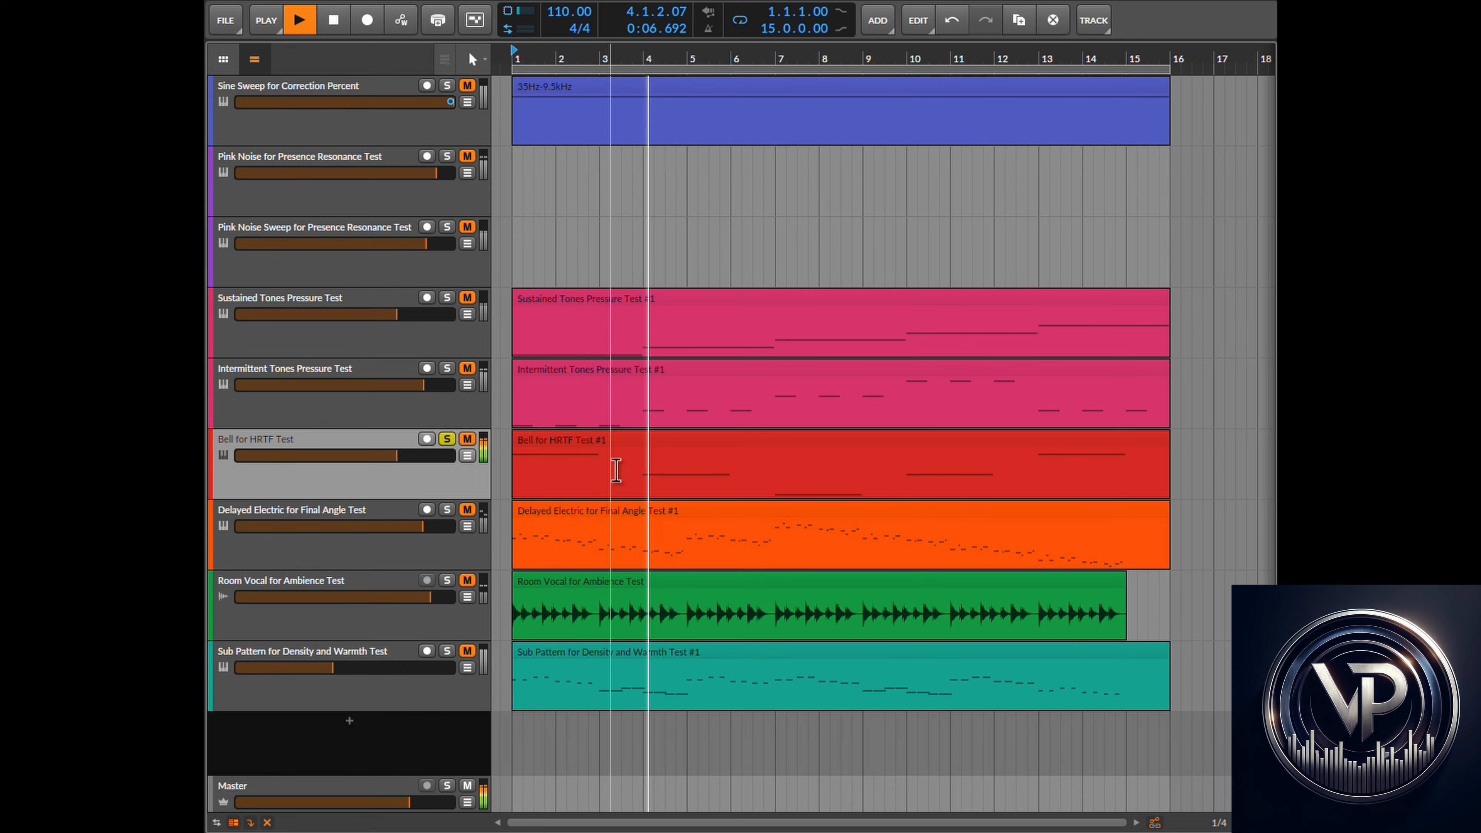
pyautogui.click(334, 21)
pyautogui.click(334, 21)
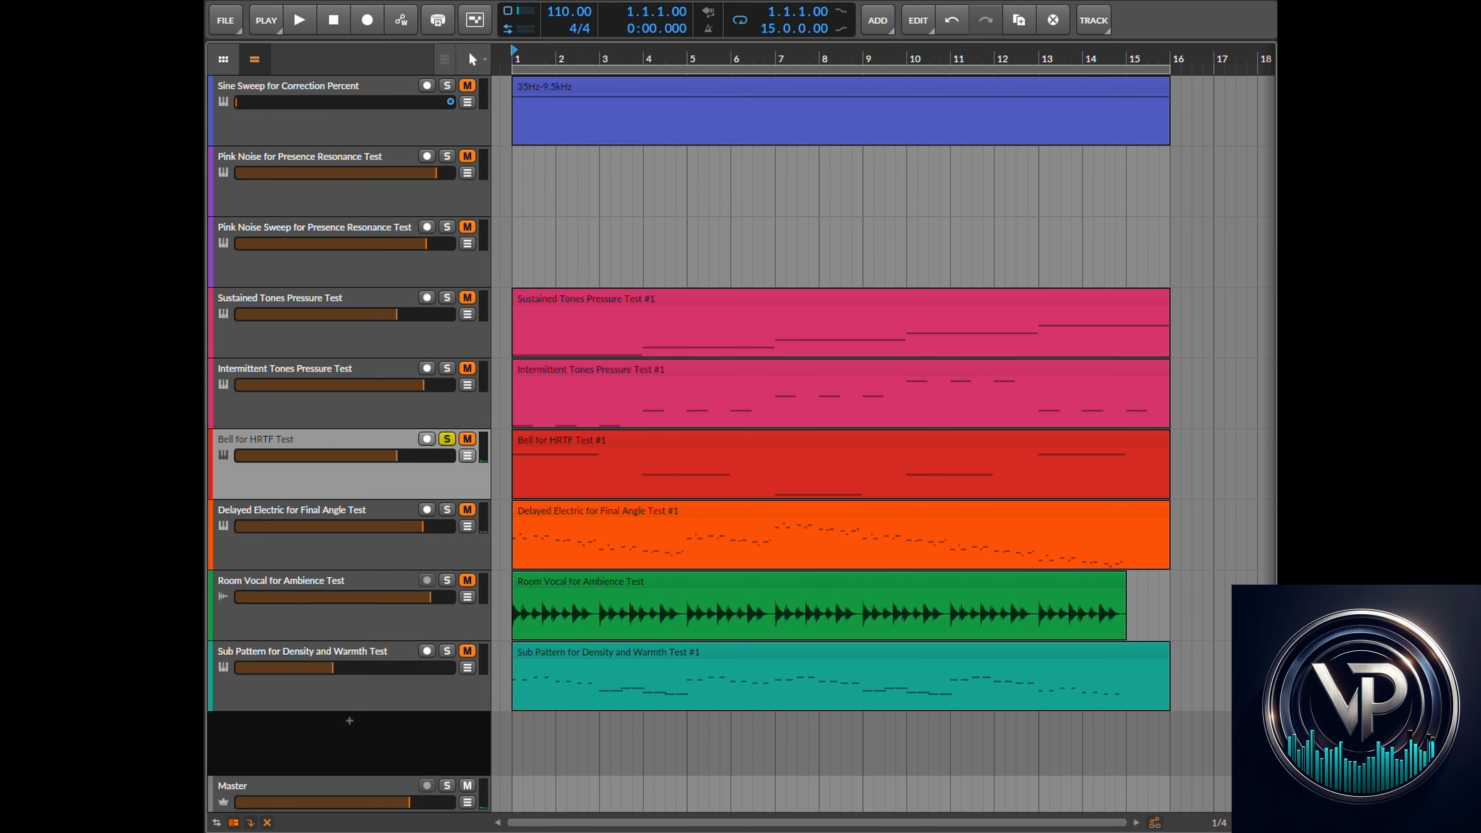
# - Read the Angle and HRTF sections of the Realphones user guide
pyautogui.click(799, 1)
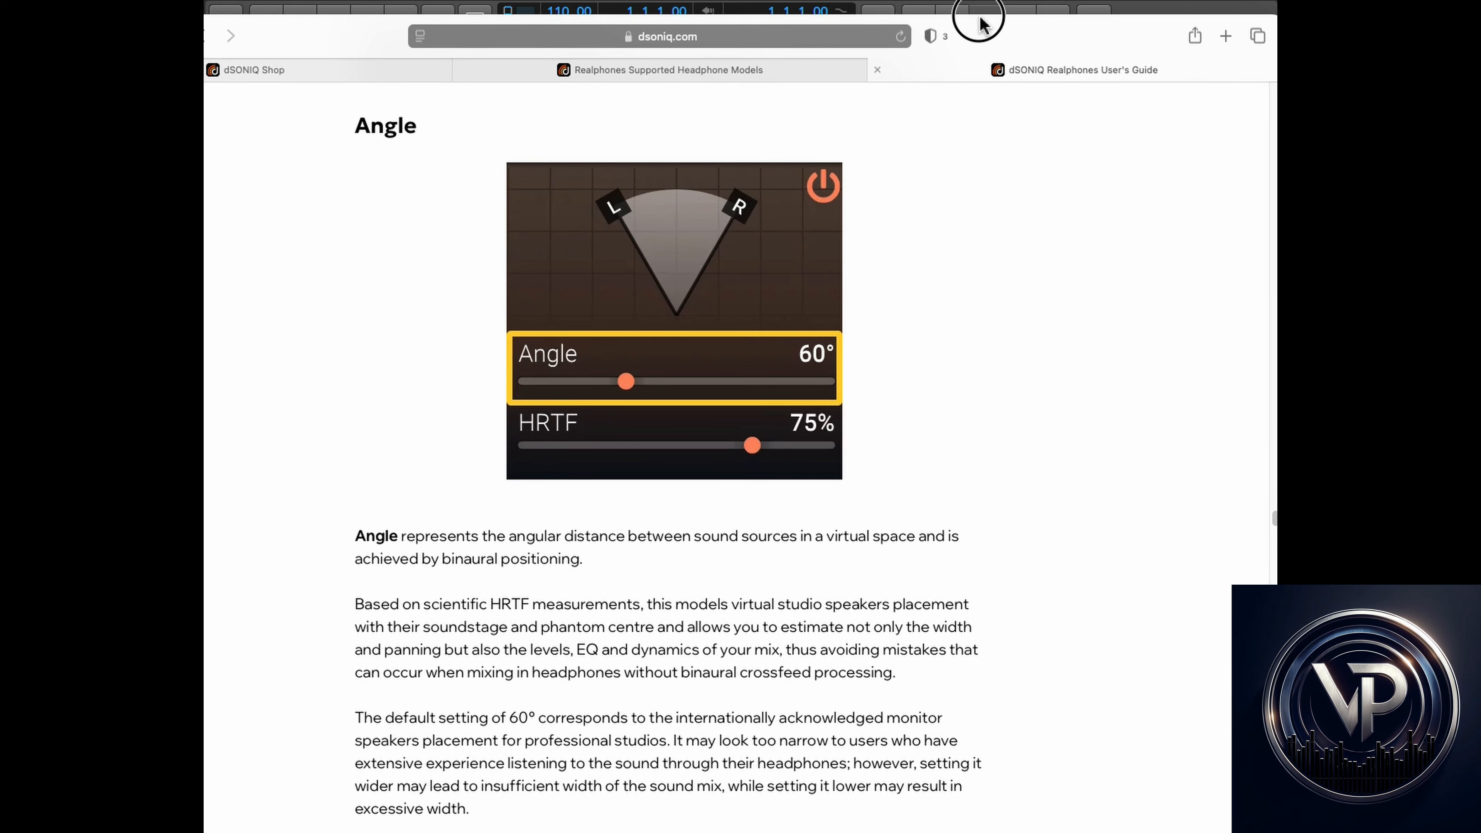
pyautogui.scroll(-3, 694, 601)
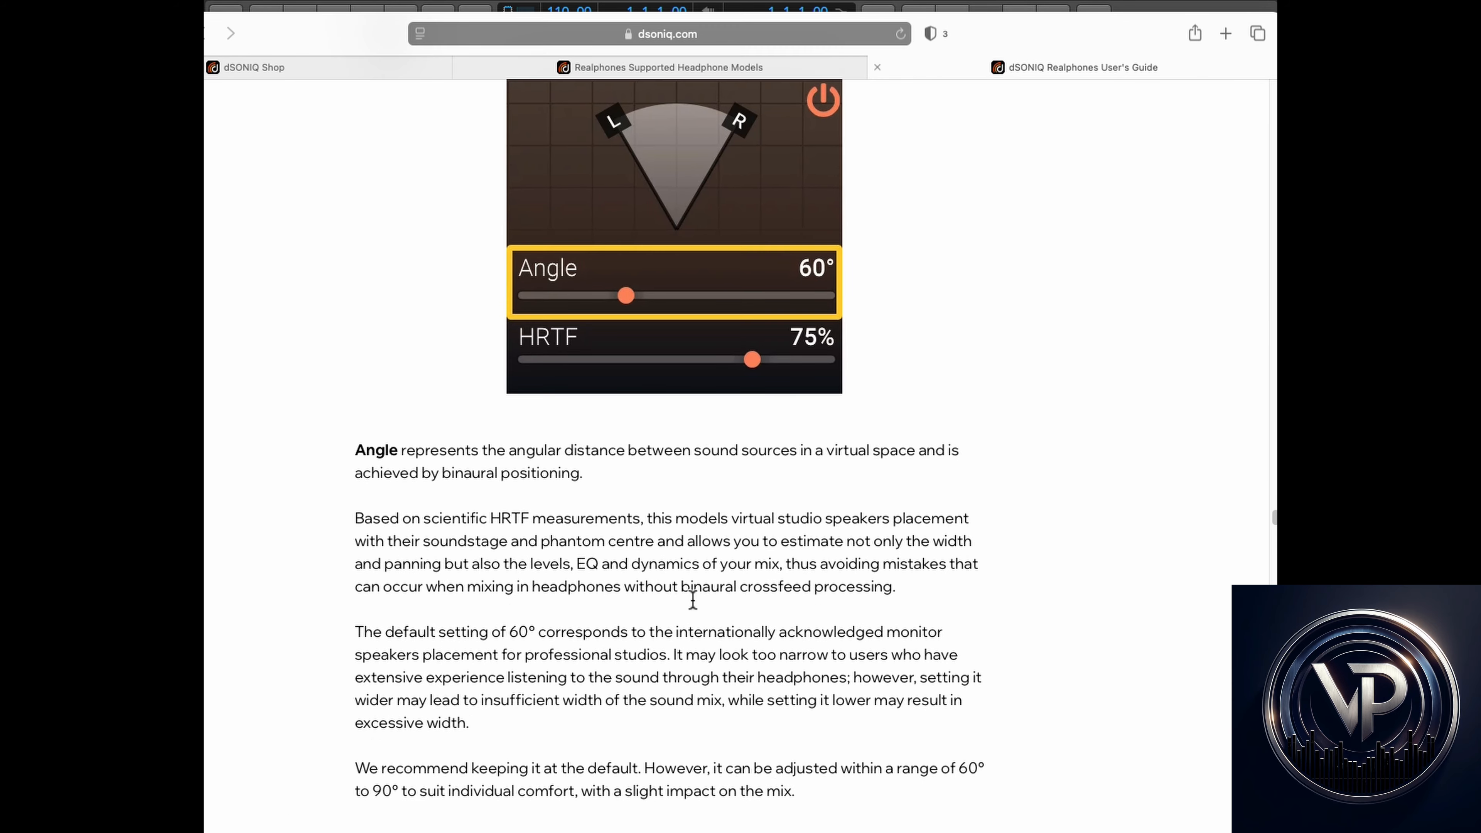
pyautogui.scroll(5, 694, 604)
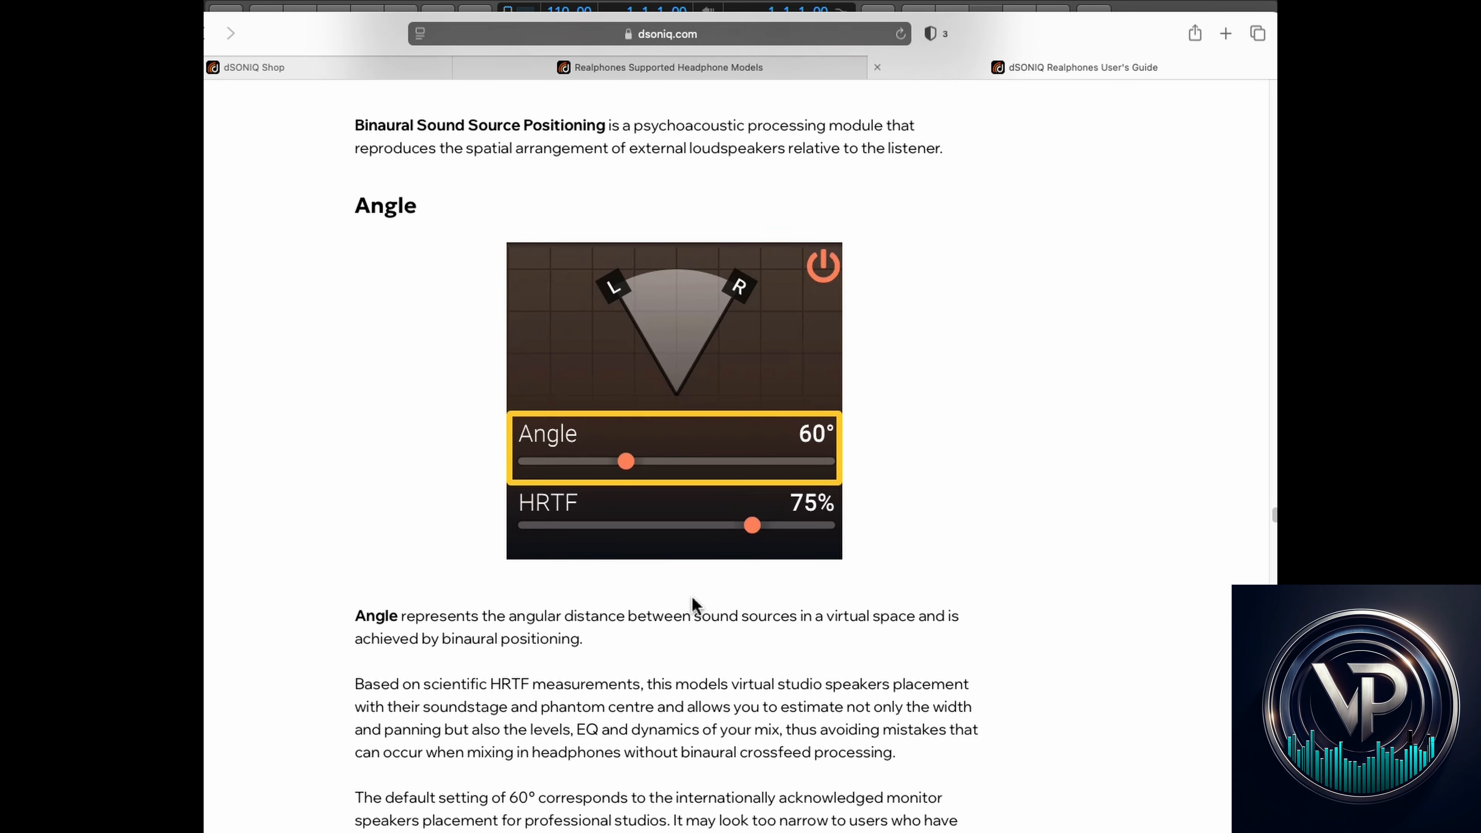
pyautogui.scroll(-5, 694, 604)
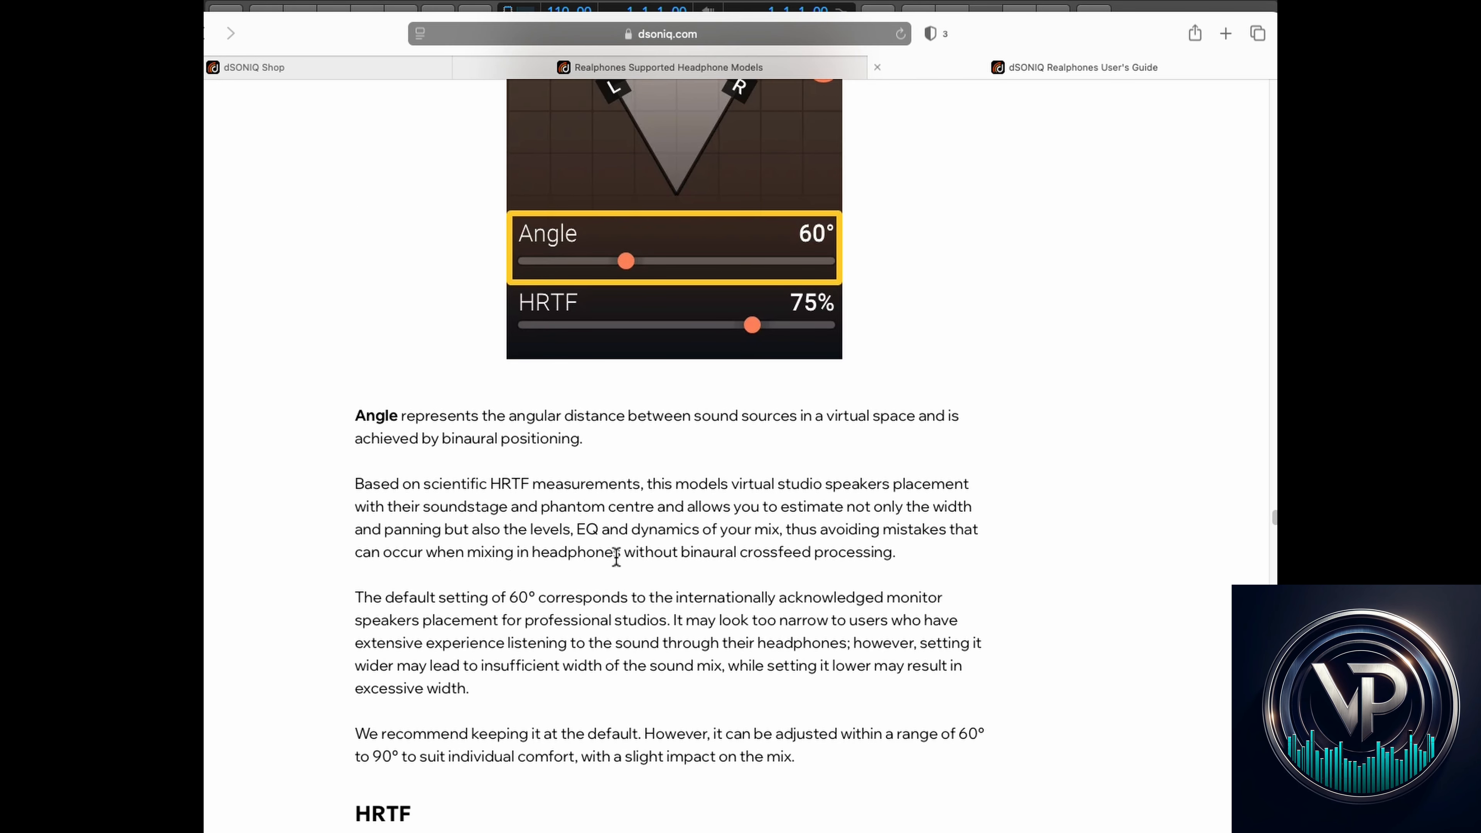
pyautogui.scroll(-1, 513, 507)
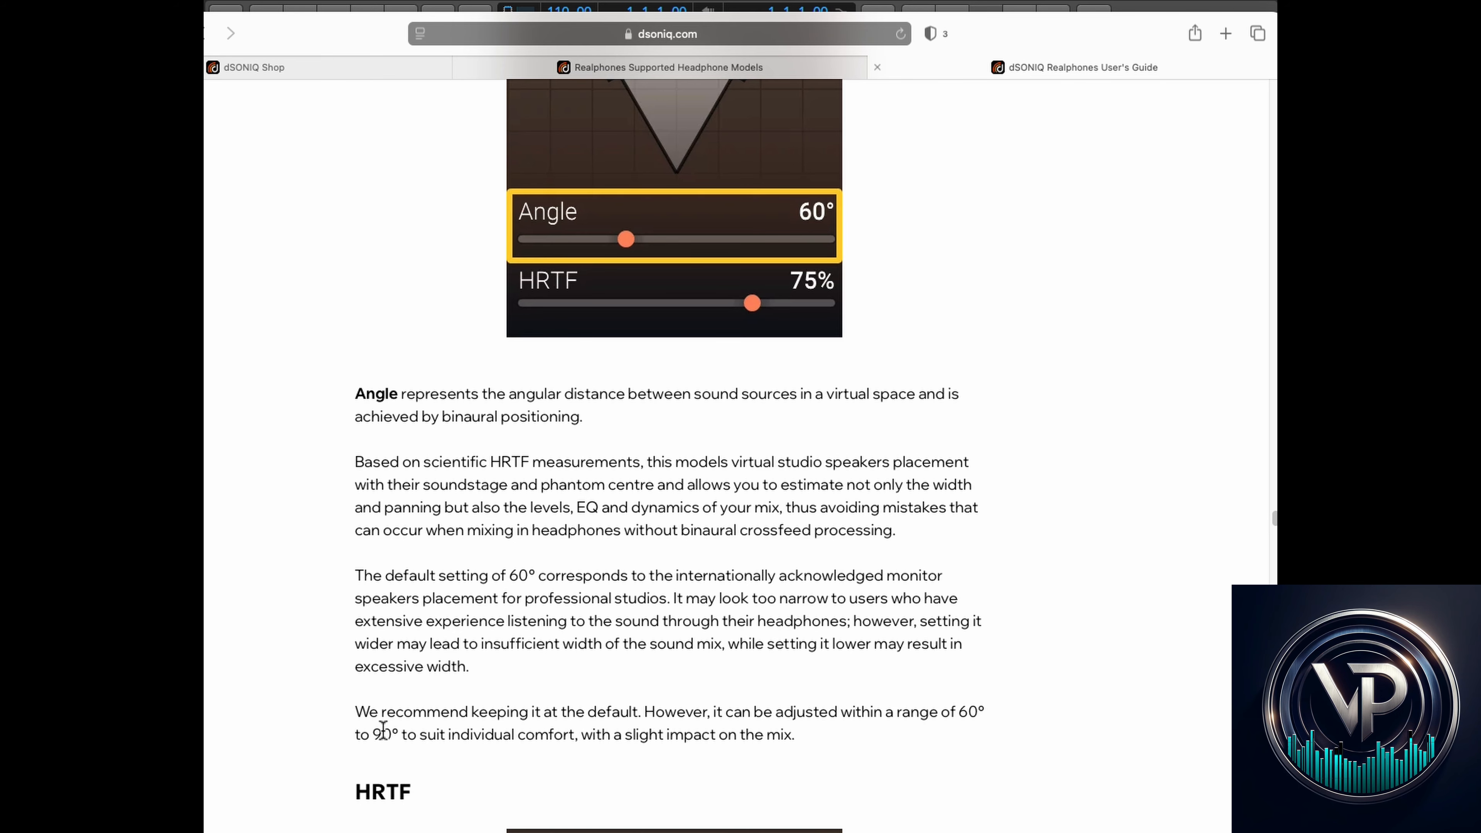
pyautogui.moveTo(361, 734); pyautogui.dragTo(592, 734)
pyautogui.scroll(-10, 657, 642)
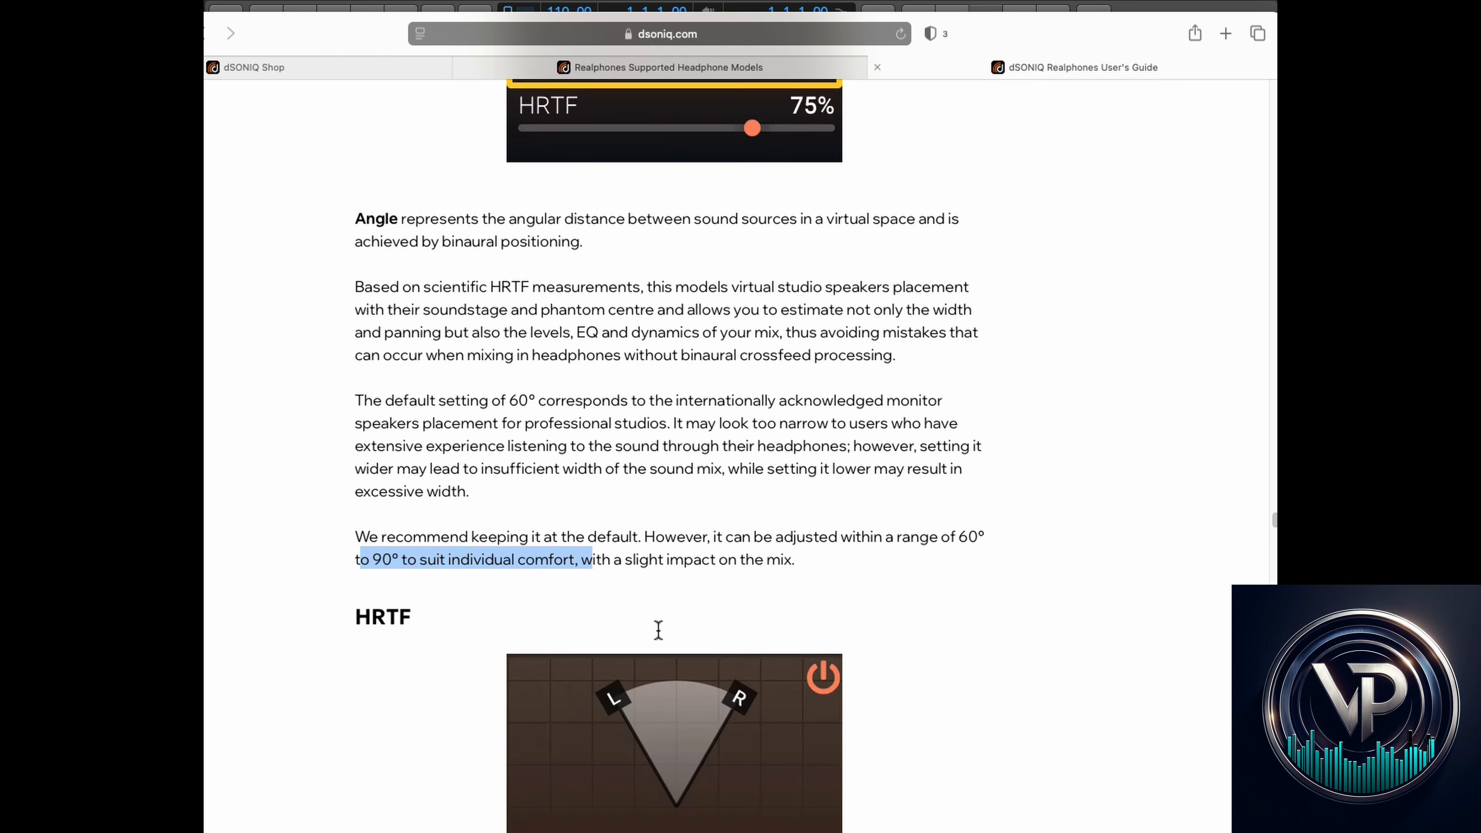
pyautogui.scroll(-12, 659, 636)
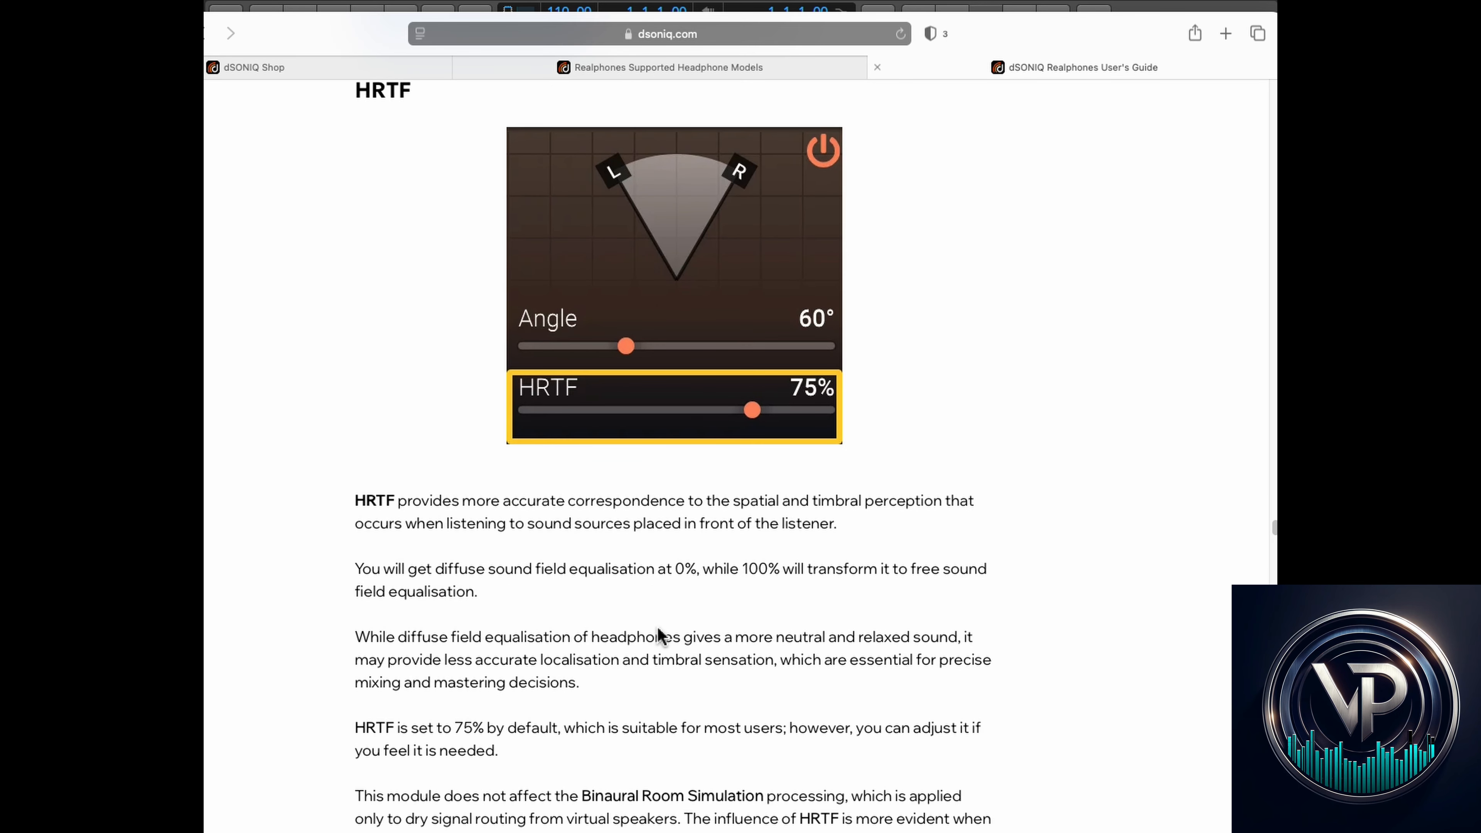
pyautogui.scroll(-1, 659, 635)
pyautogui.scroll(-1, 658, 631)
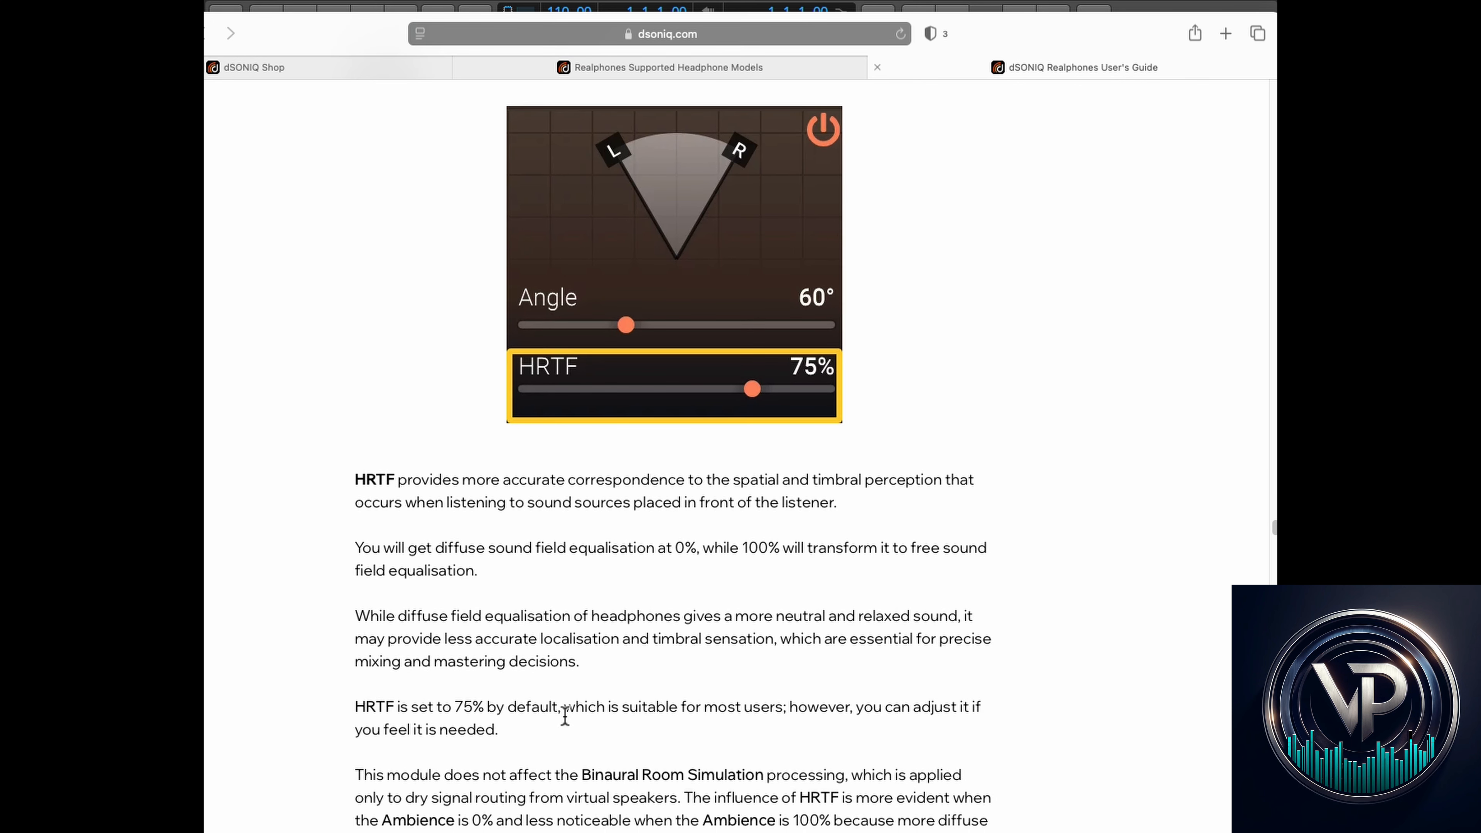
pyautogui.scroll(-4, 752, 765)
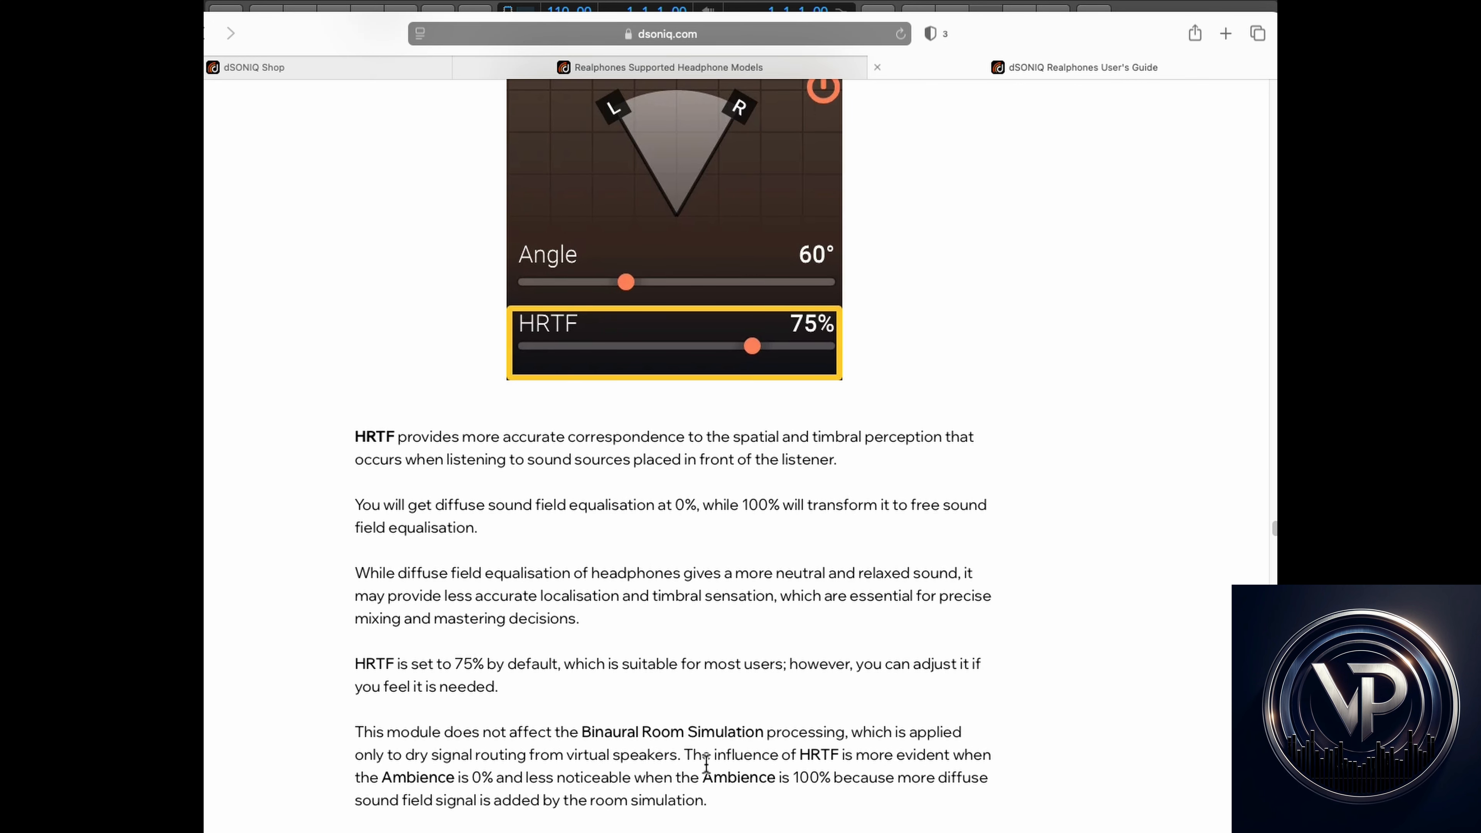
pyautogui.scroll(-2, 752, 789)
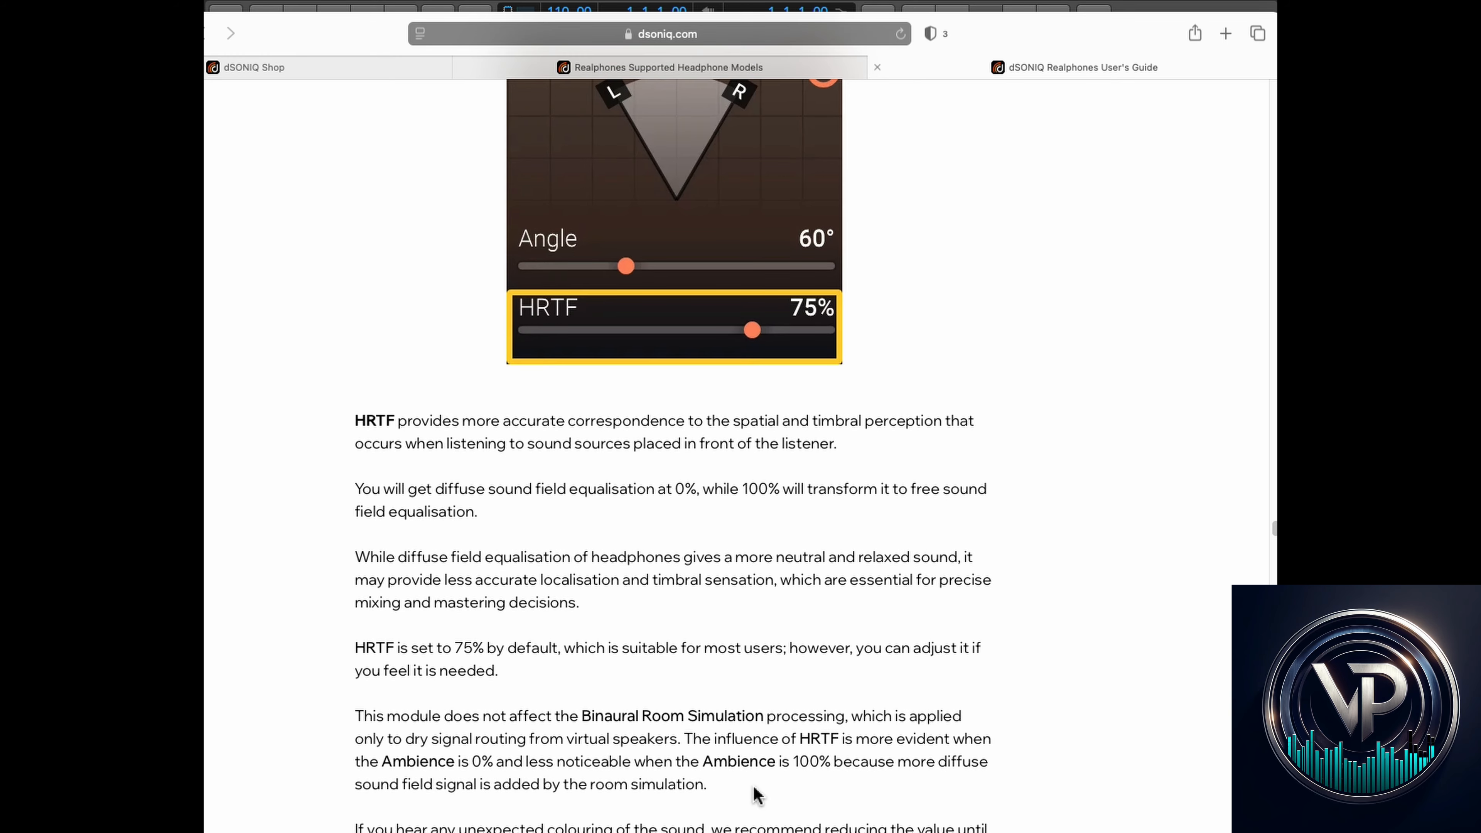
pyautogui.scroll(2, 756, 795)
# - Switch HRTF back on at 0% in the plugin and restart playback of the Bell for HRTF Test track
pyautogui.moveTo(986, 33); pyautogui.dragTo(0, 0)
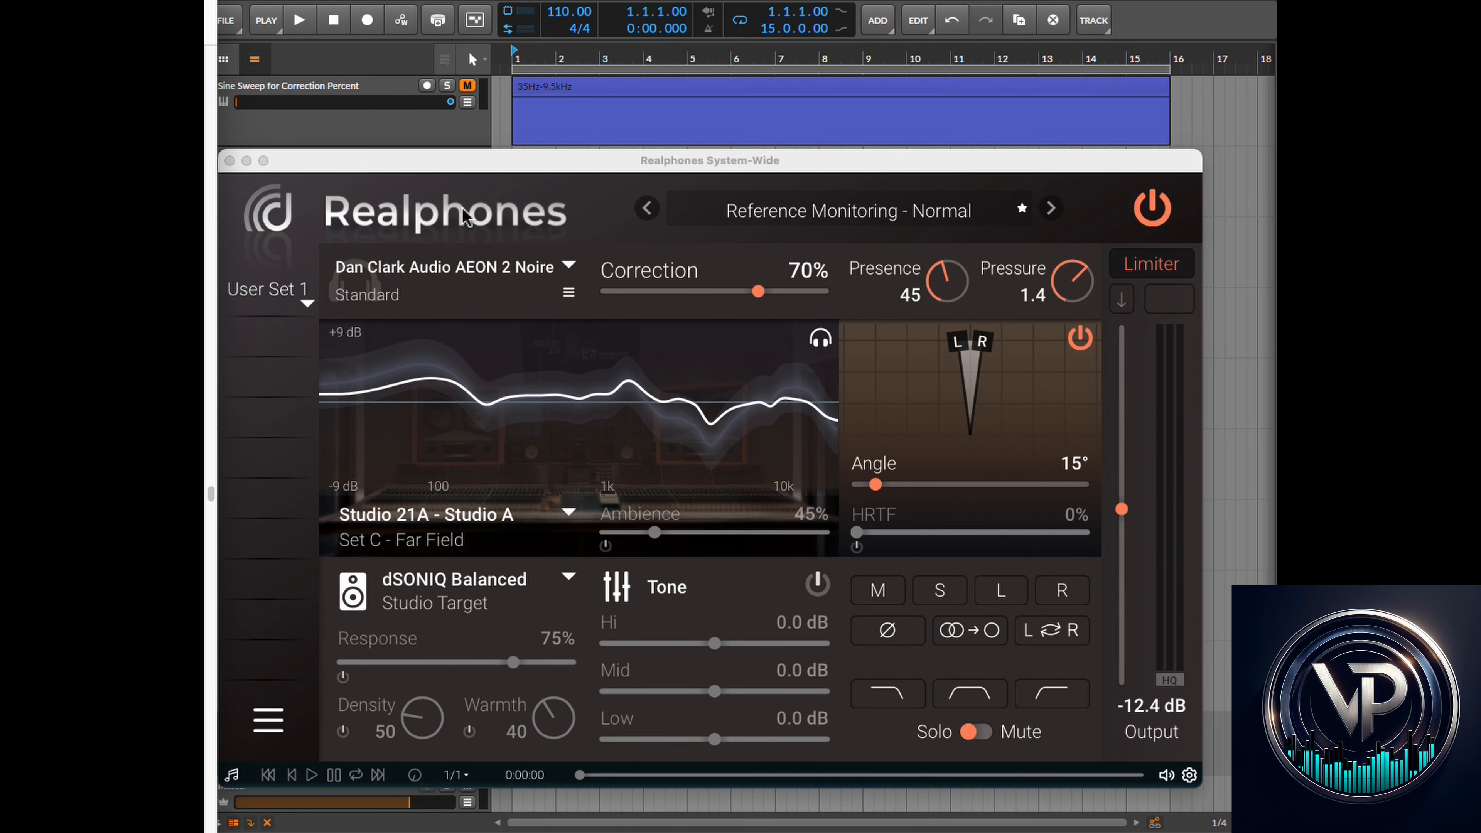
pyautogui.click(858, 547)
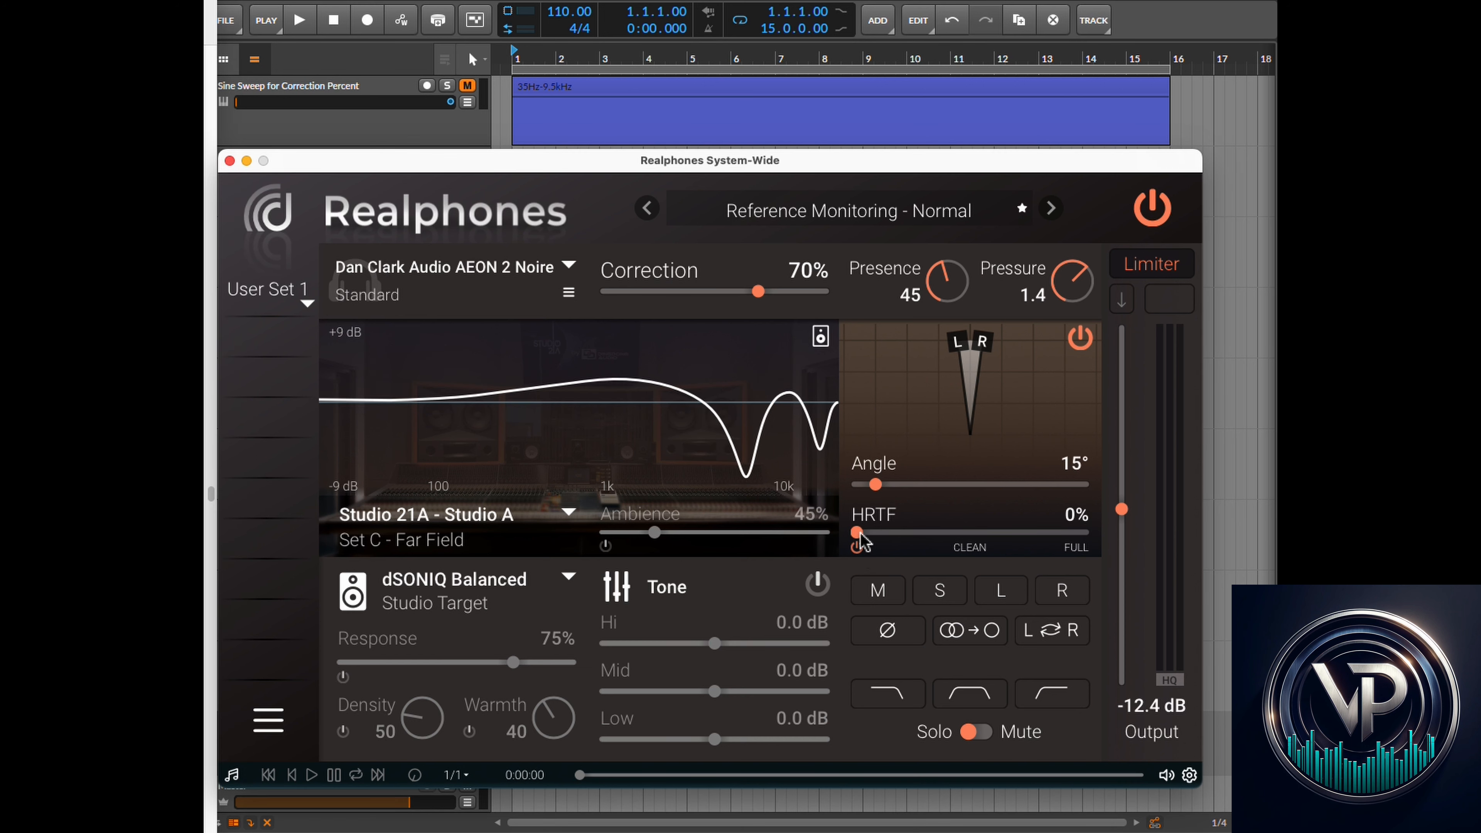
pyautogui.click(858, 542)
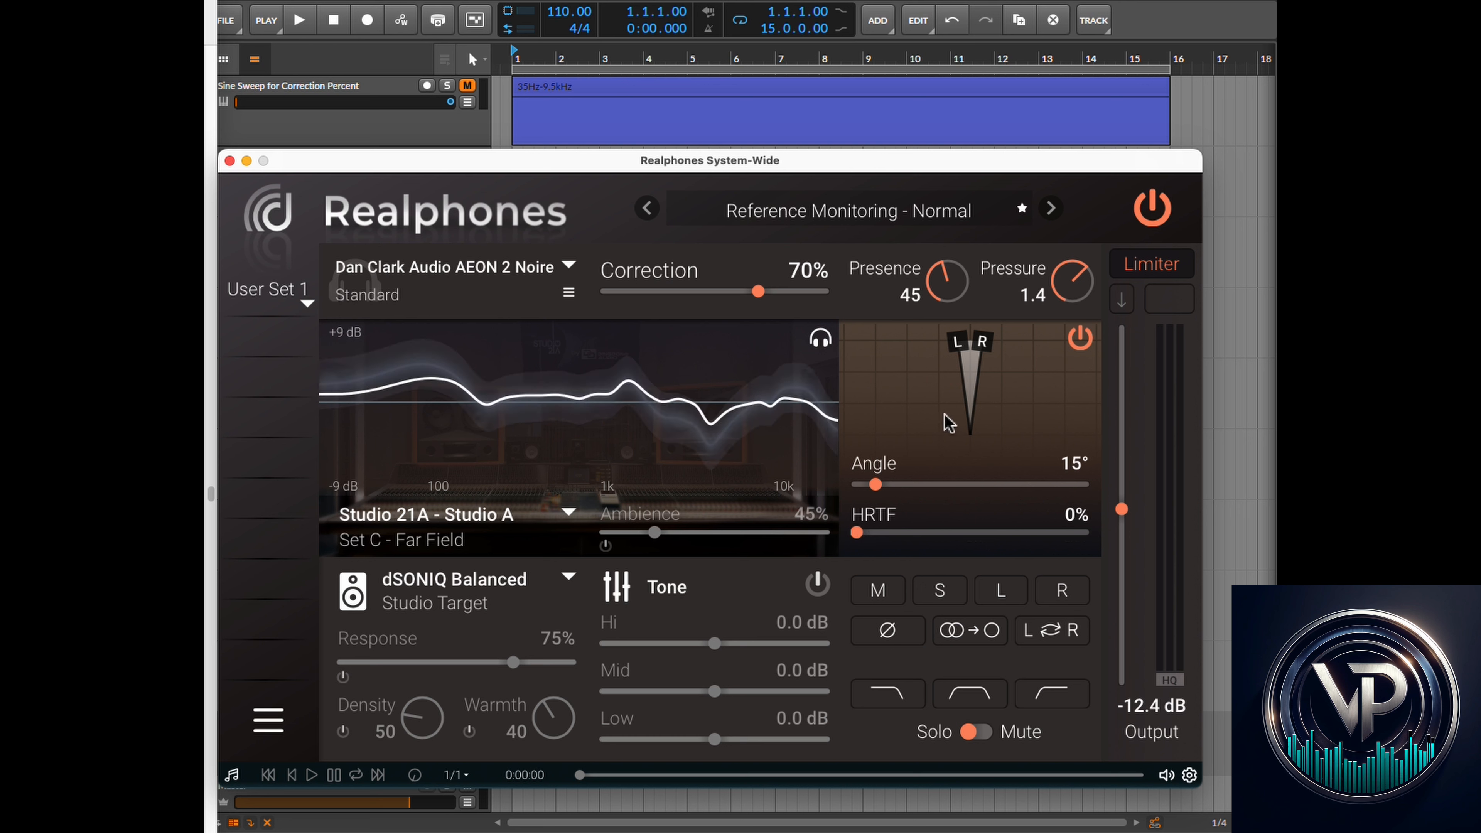
pyautogui.moveTo(857, 533)
pyautogui.mouseDown()
pyautogui.moveTo(886, 539)
pyautogui.moveTo(853, 540)
pyautogui.mouseUp()
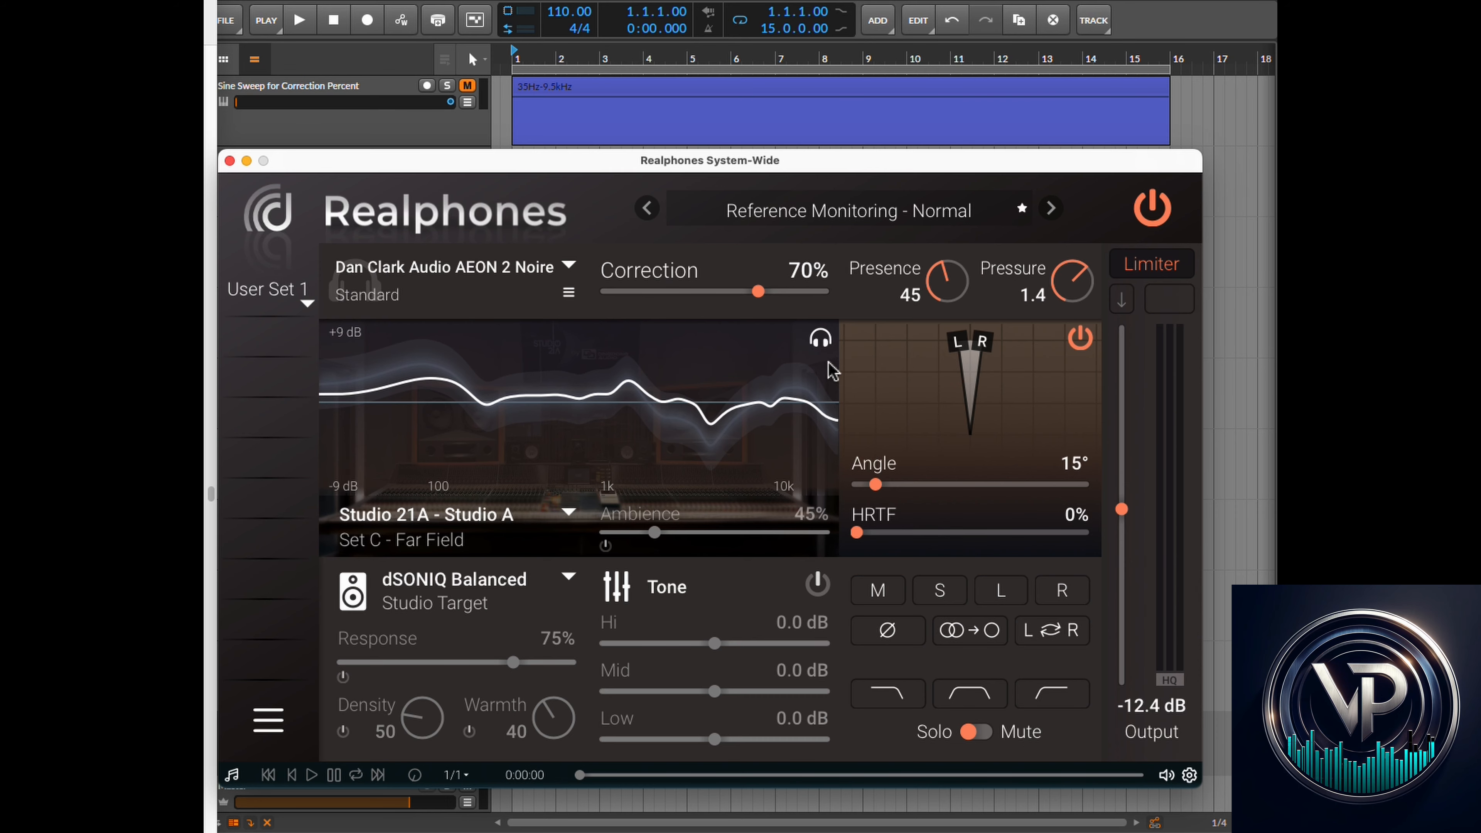
pyautogui.click(595, 3)
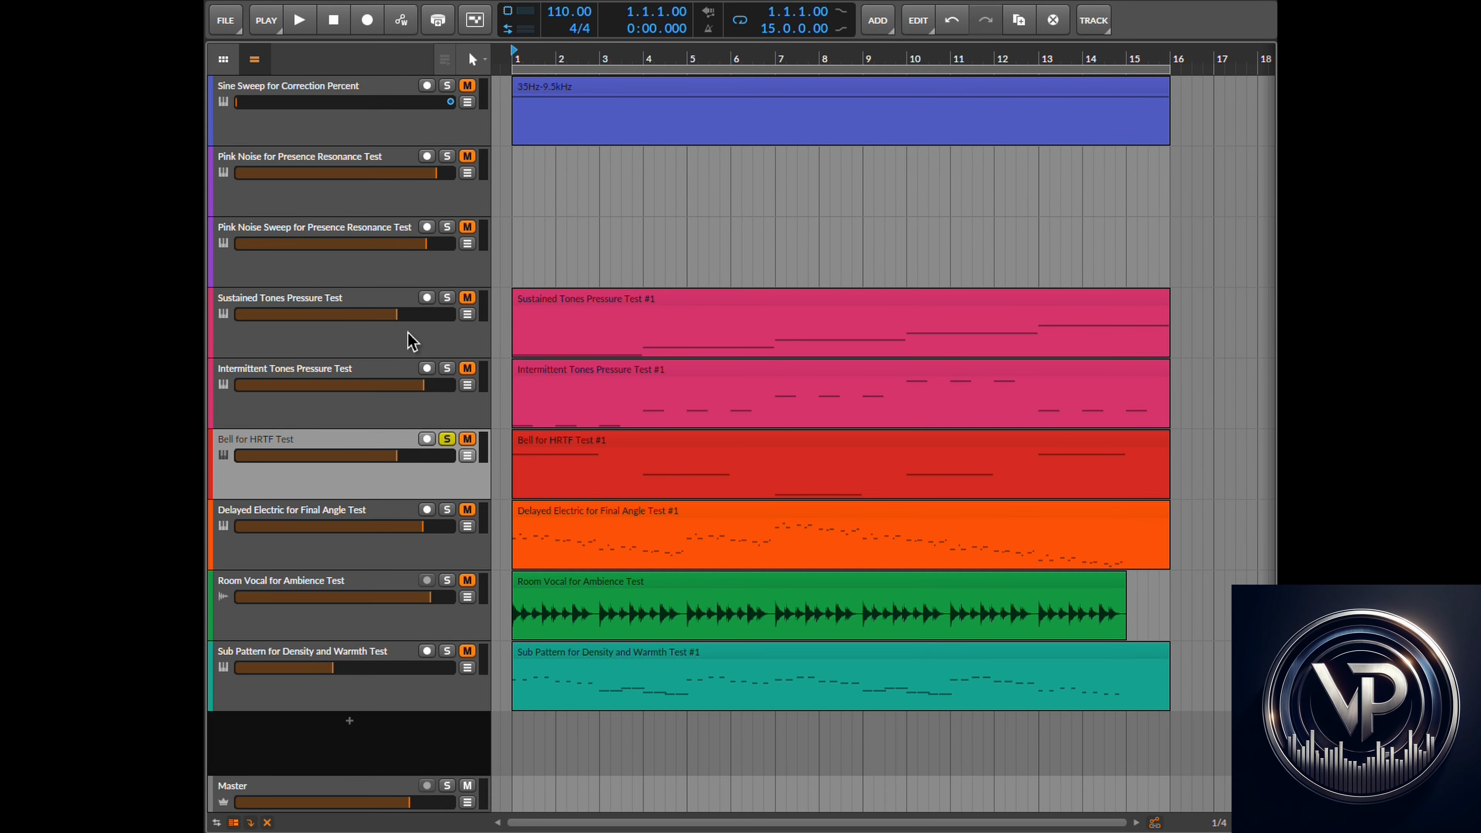
pyautogui.click(299, 20)
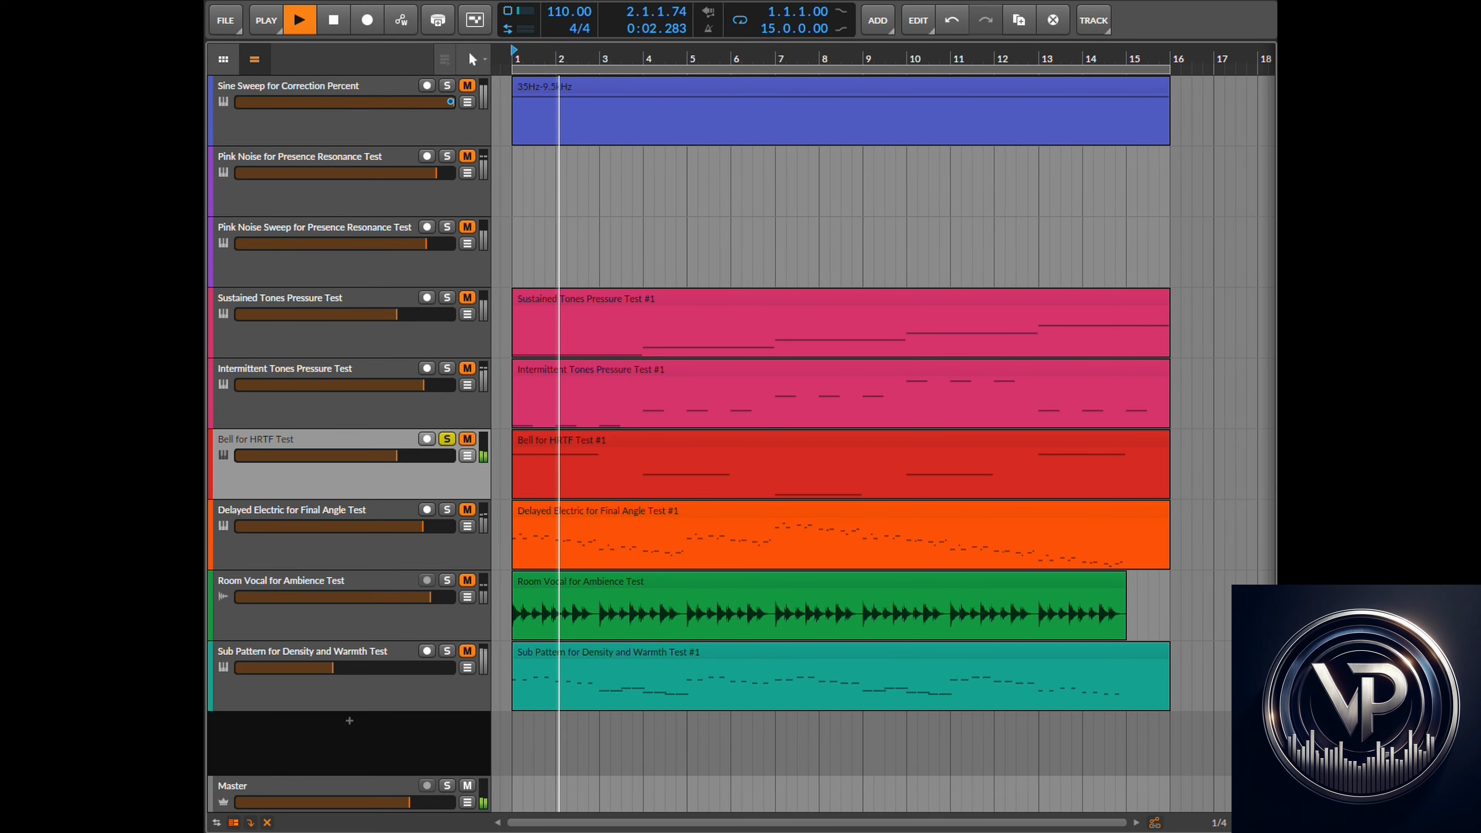
# - In the plugin, set the binaural Angle to 18° and HRTF to 53% while the bell track plays
pyautogui.press('super+Tab')
pyautogui.moveTo(856, 532); pyautogui.dragTo(1040, 532)
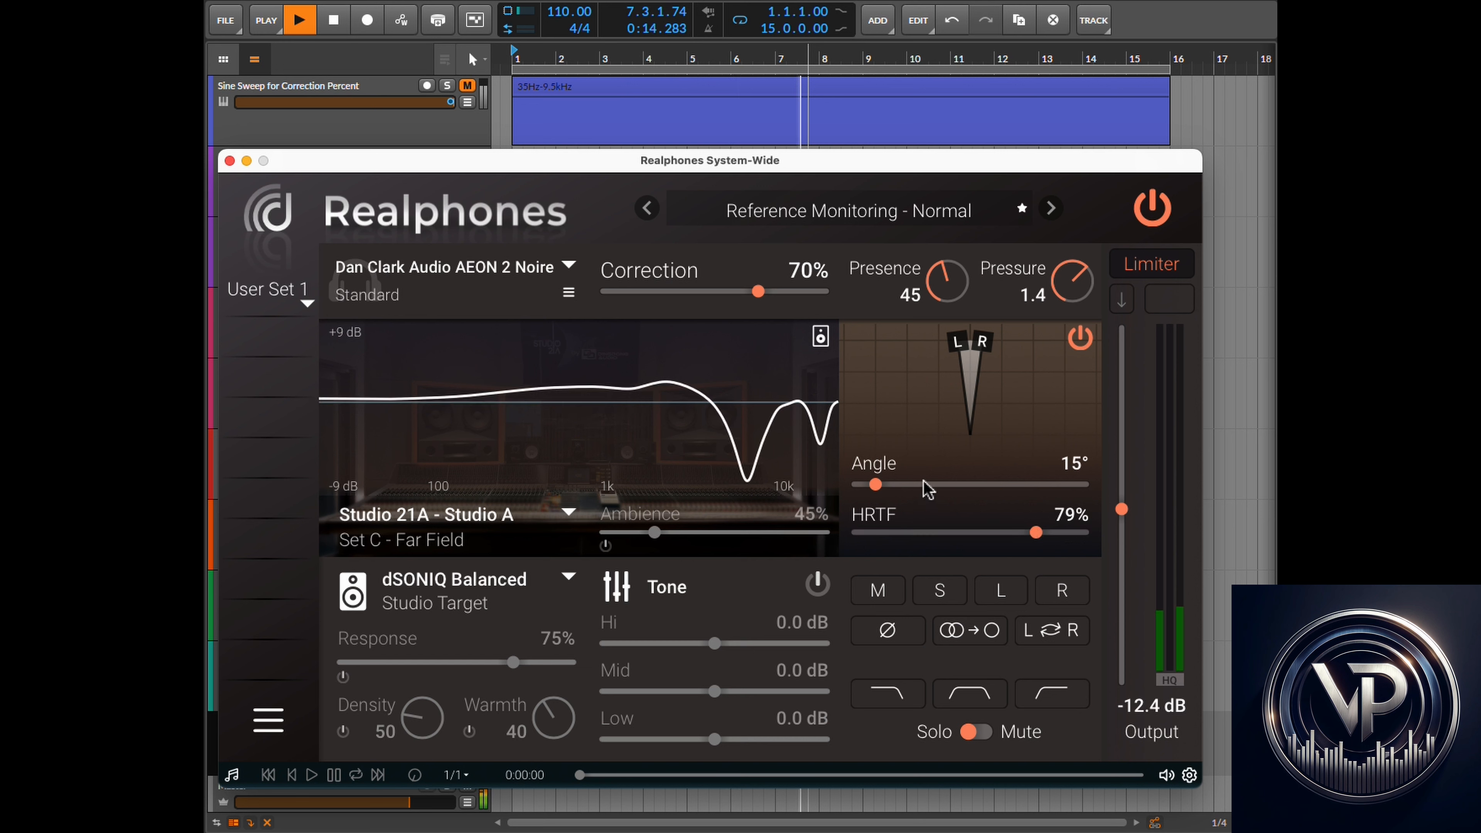
pyautogui.moveTo(875, 485)
pyautogui.mouseDown()
pyautogui.moveTo(857, 486)
pyautogui.moveTo(888, 485)
pyautogui.mouseUp()
pyautogui.moveTo(1033, 536); pyautogui.dragTo(976, 541)
pyautogui.moveTo(889, 488); pyautogui.dragTo(887, 491)
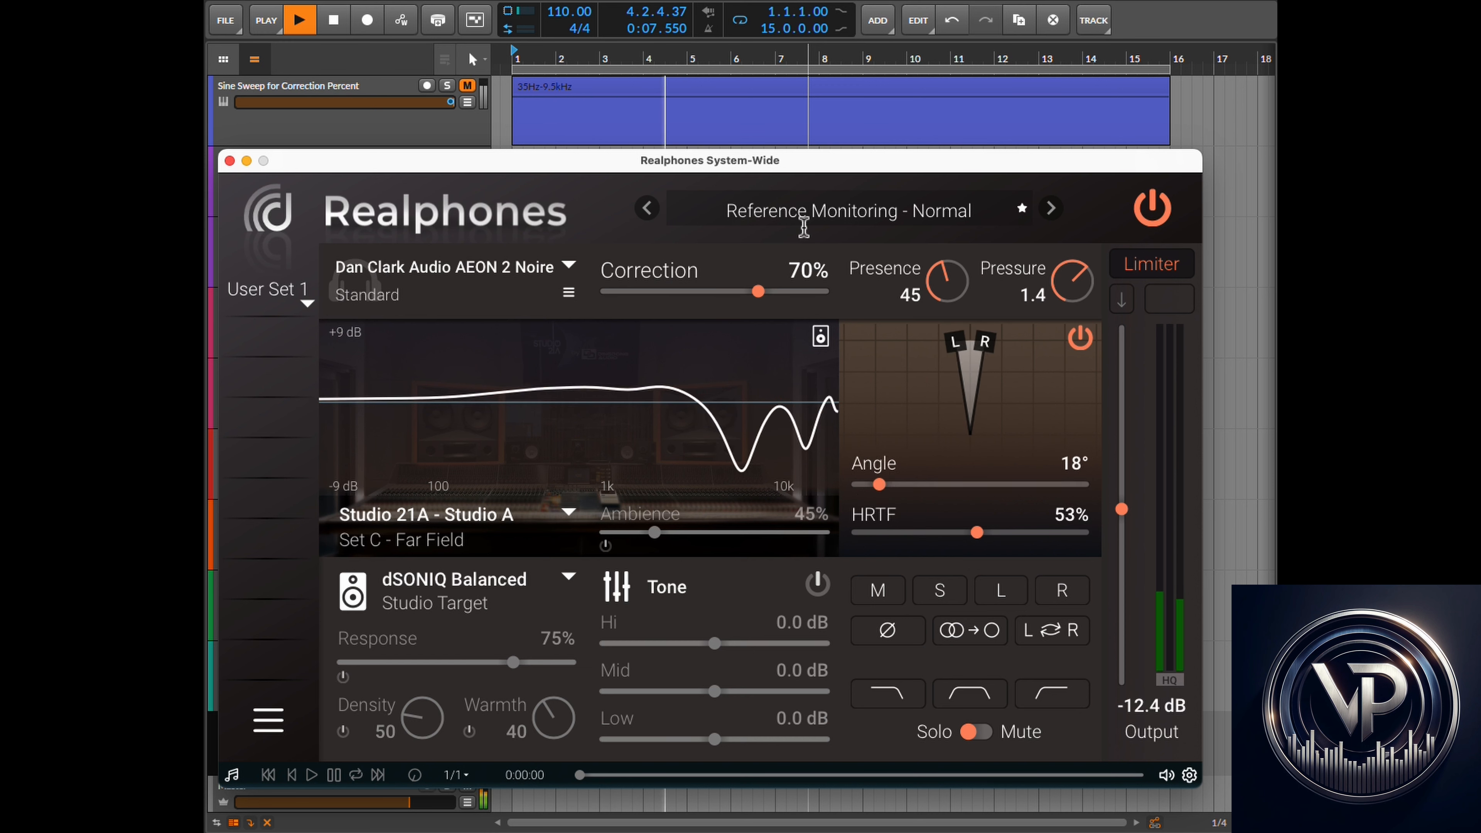
# - Stop playback and return the playhead to the start
pyautogui.click(629, 5)
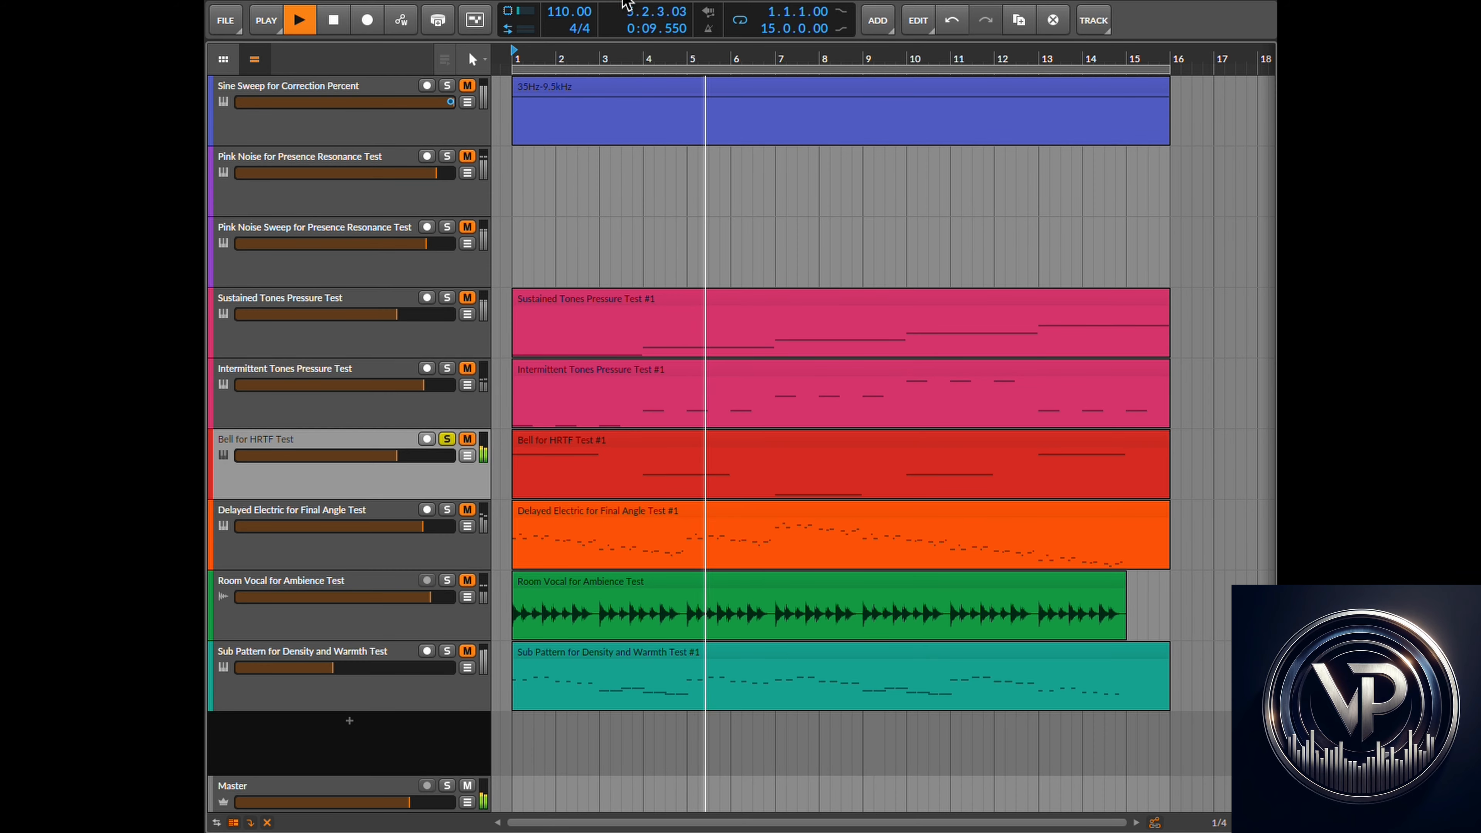
pyautogui.click(334, 28)
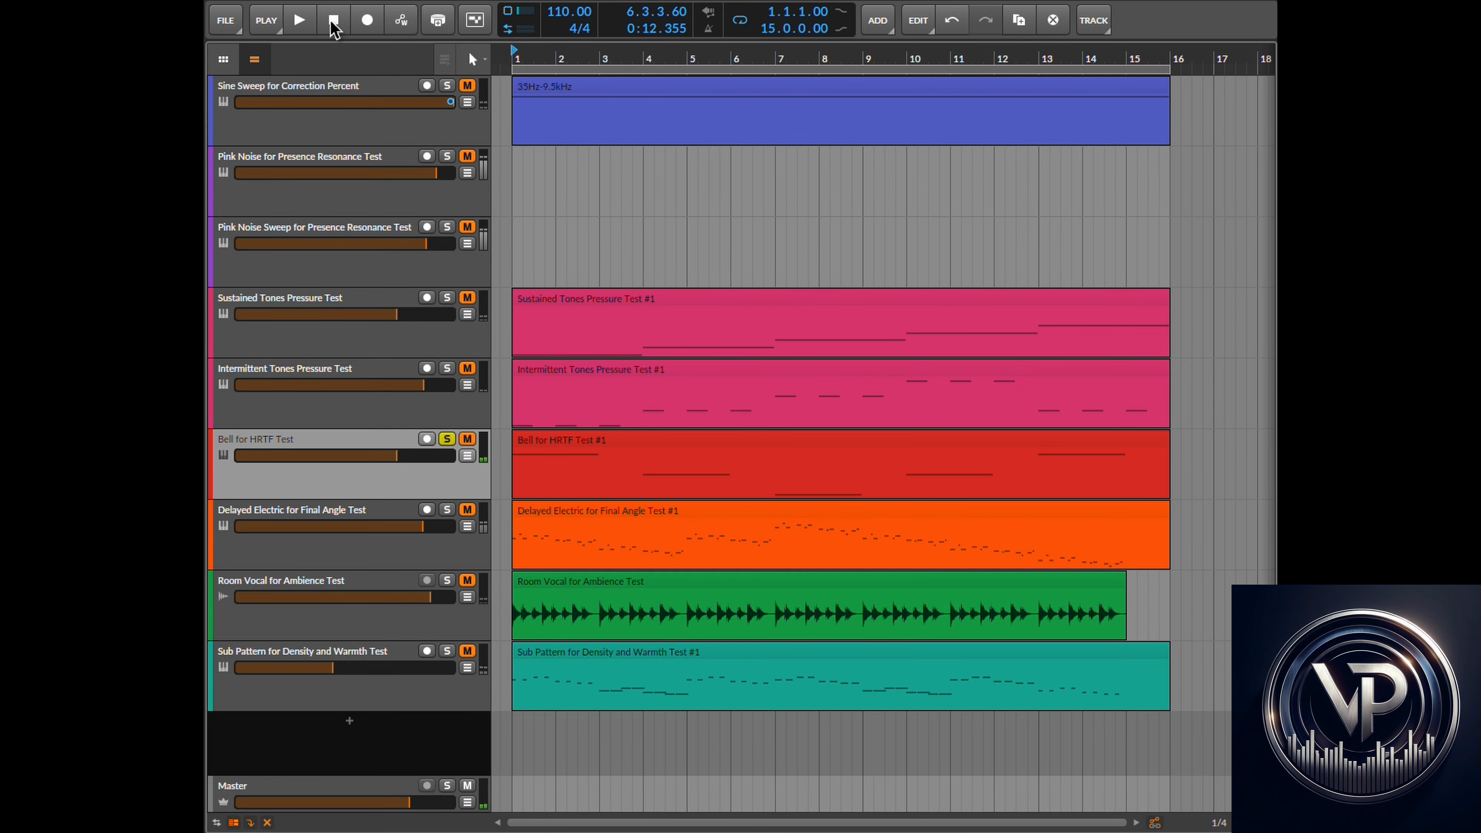
pyautogui.click(334, 28)
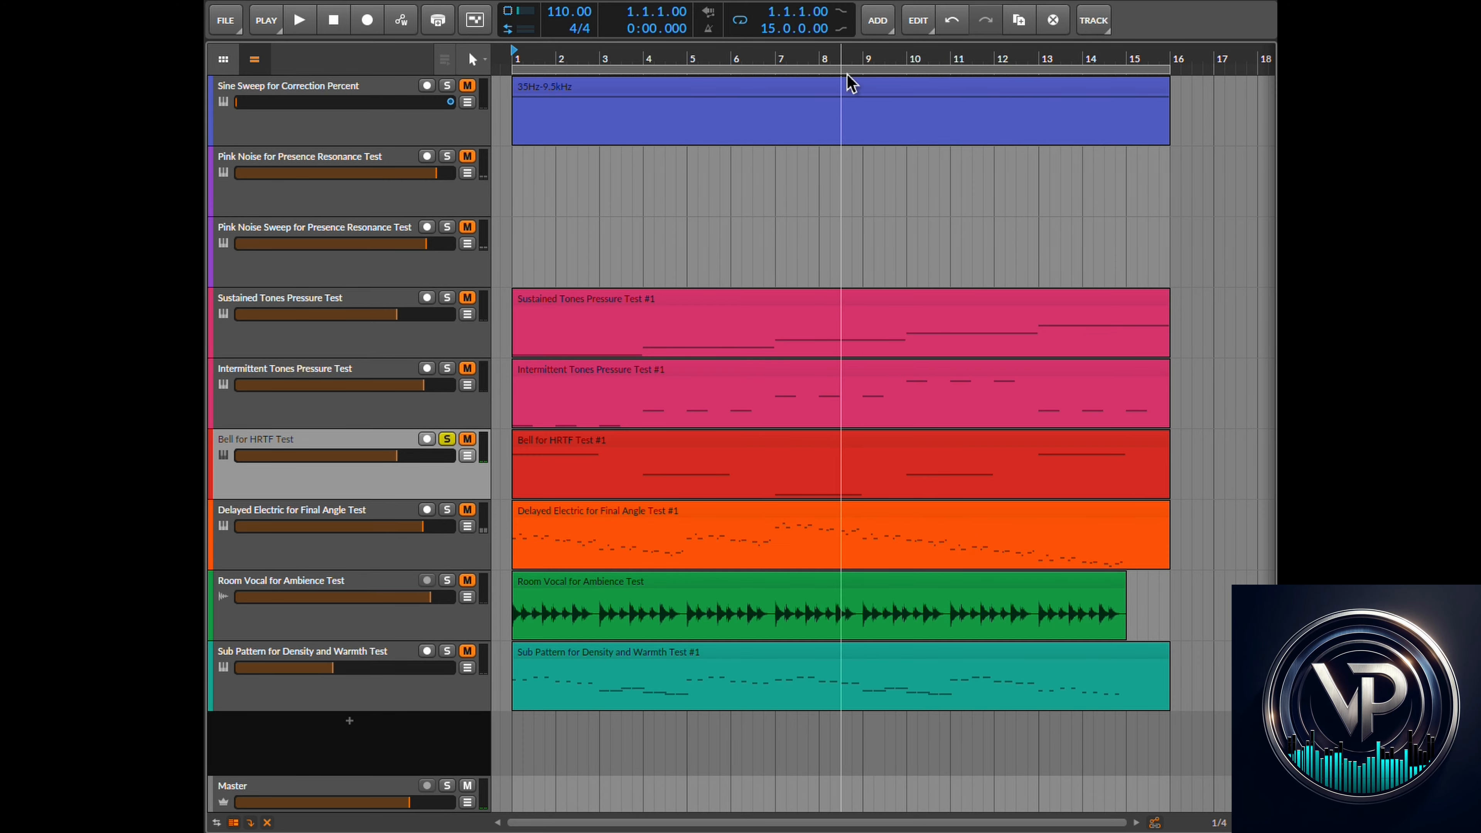
# - Switch the plugin's display view from the headphone curve to the Room view
pyautogui.click(811, 2)
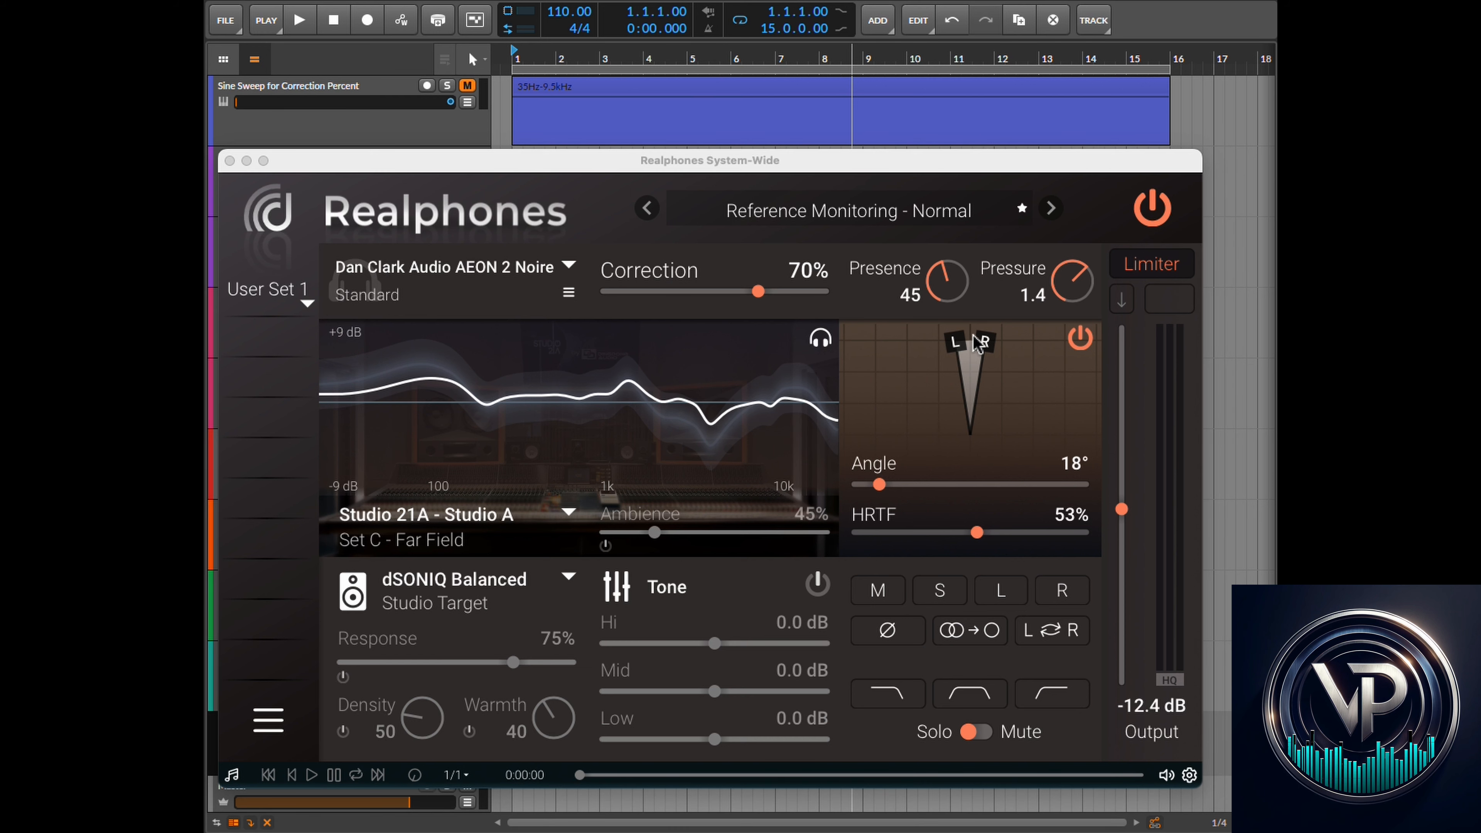
pyautogui.moveTo(981, 553)
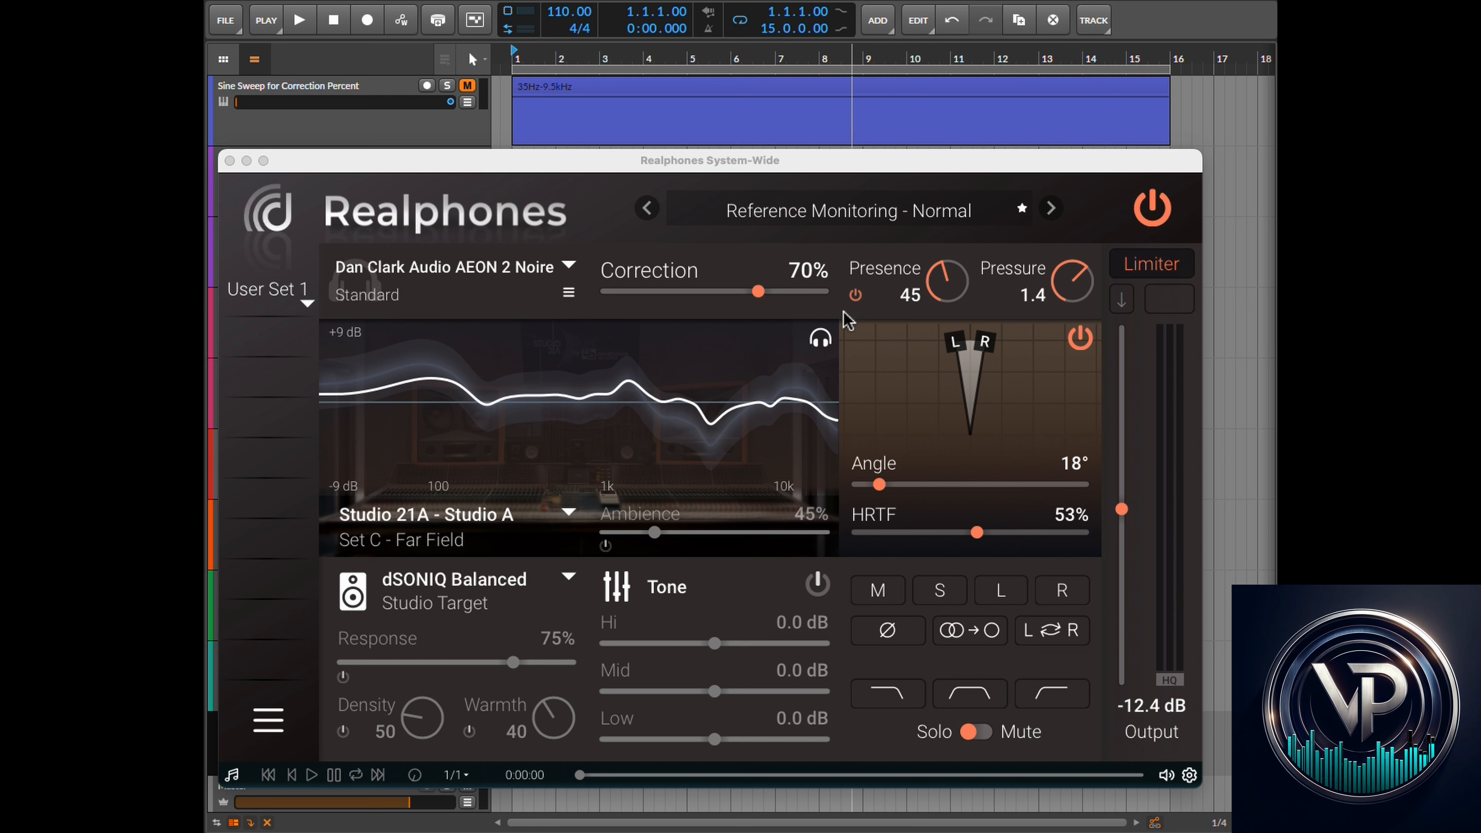
pyautogui.click(821, 339)
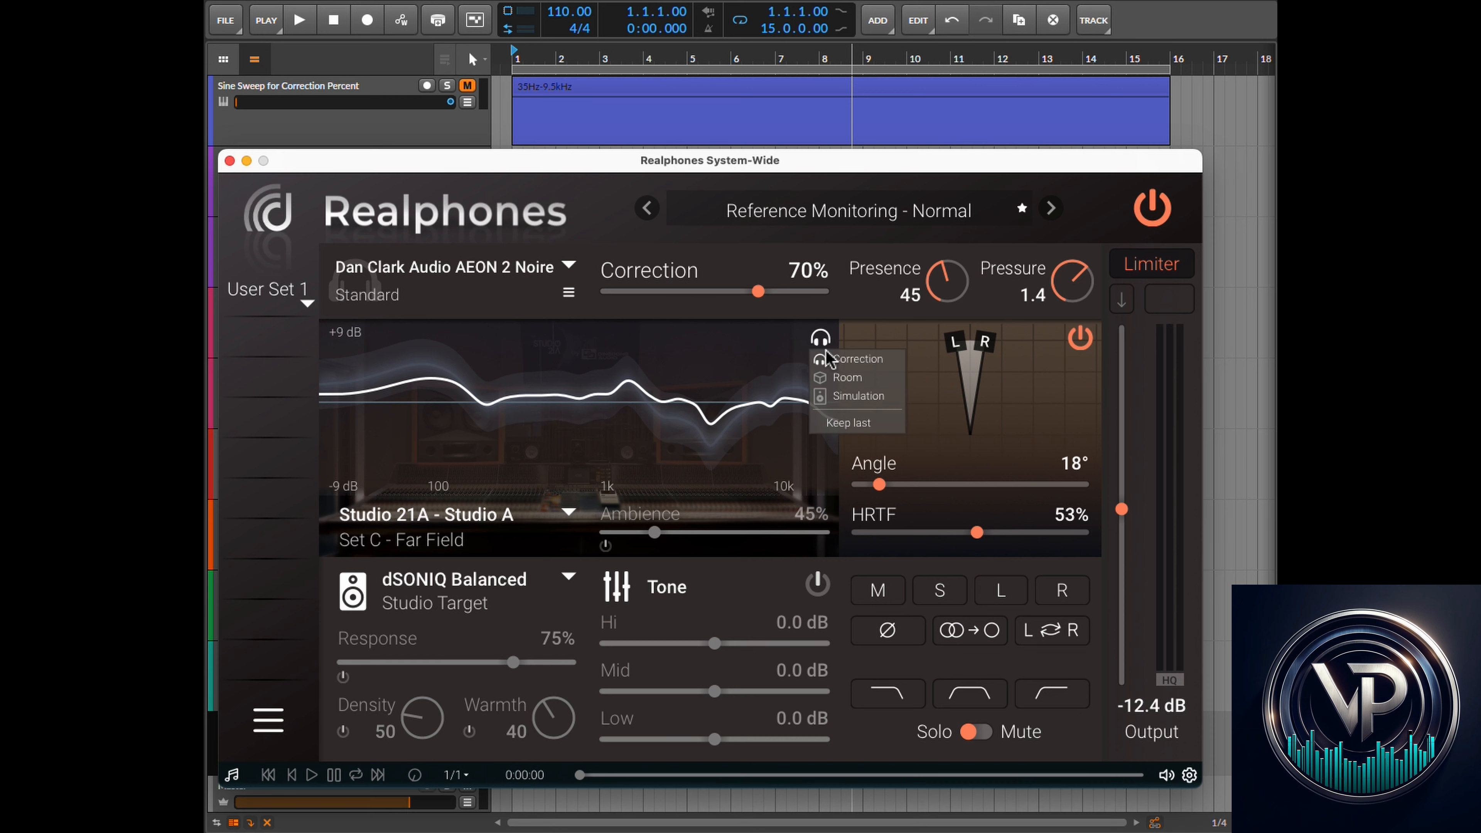
pyautogui.click(834, 379)
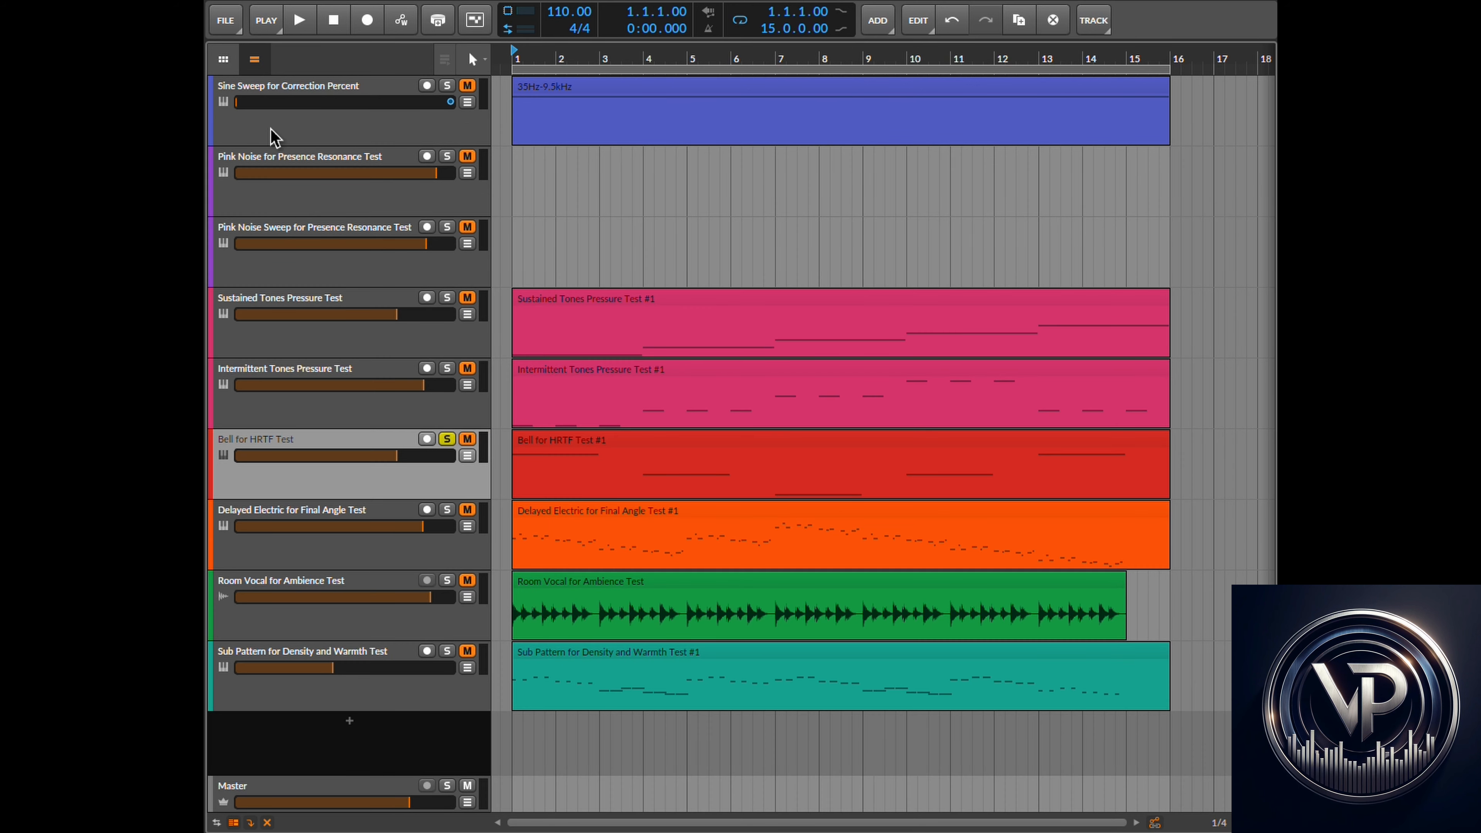
# - Restart playback and, in the plugin, set Angle to 65° and HRTF to 55%
pyautogui.click(298, 21)
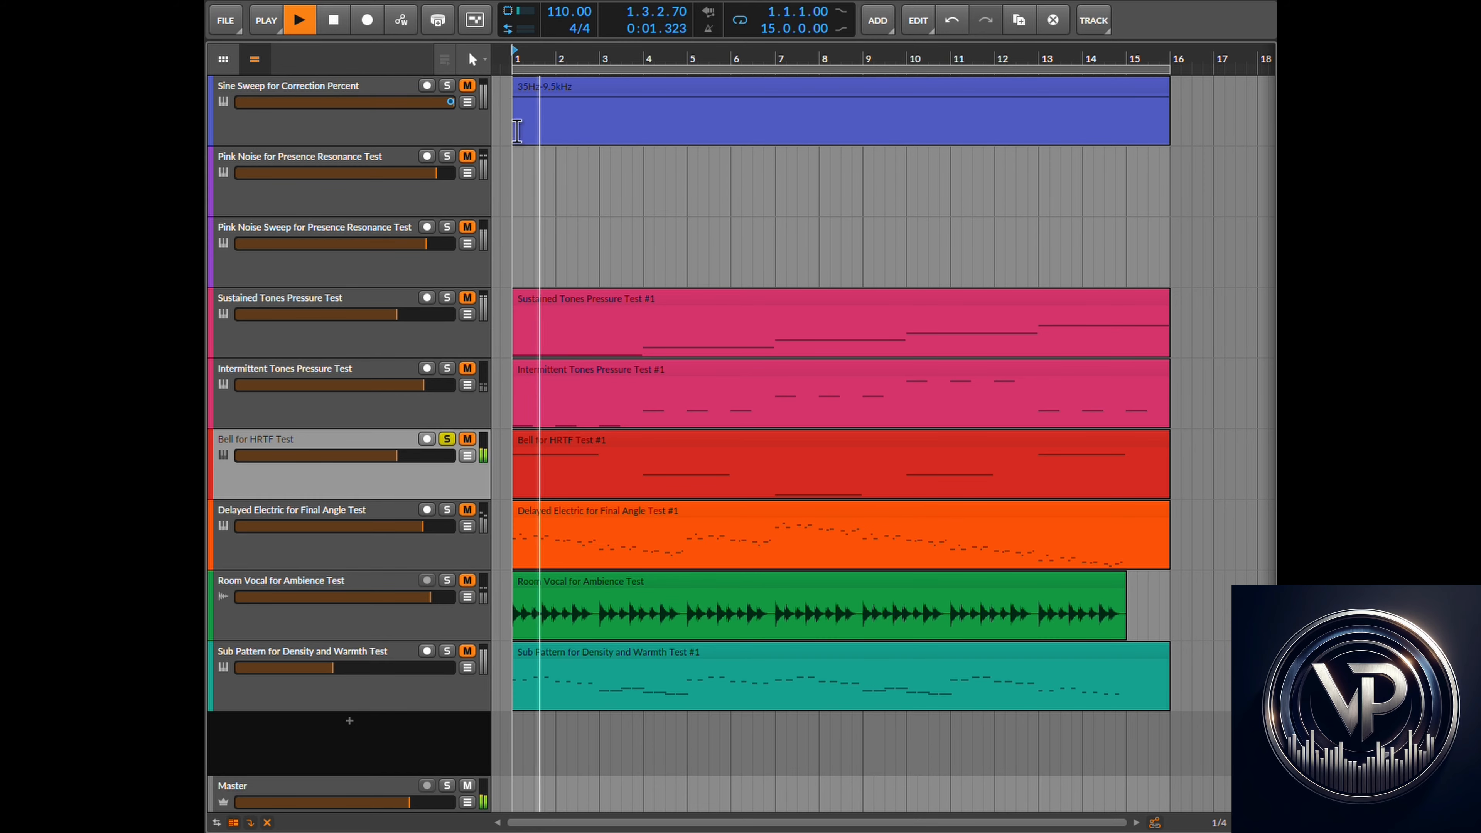
pyautogui.press('super+Tab')
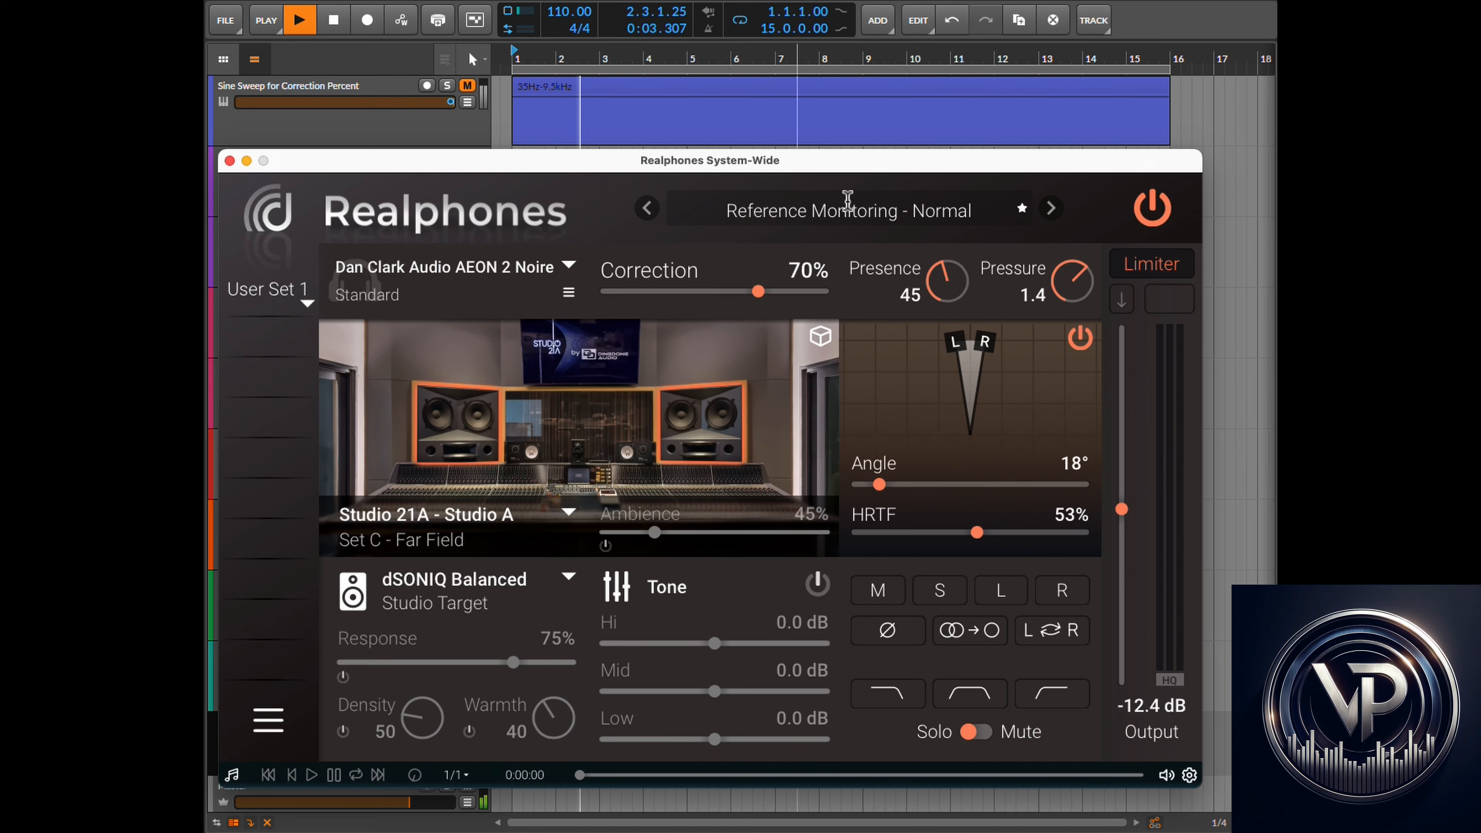
pyautogui.moveTo(882, 484); pyautogui.dragTo(919, 493)
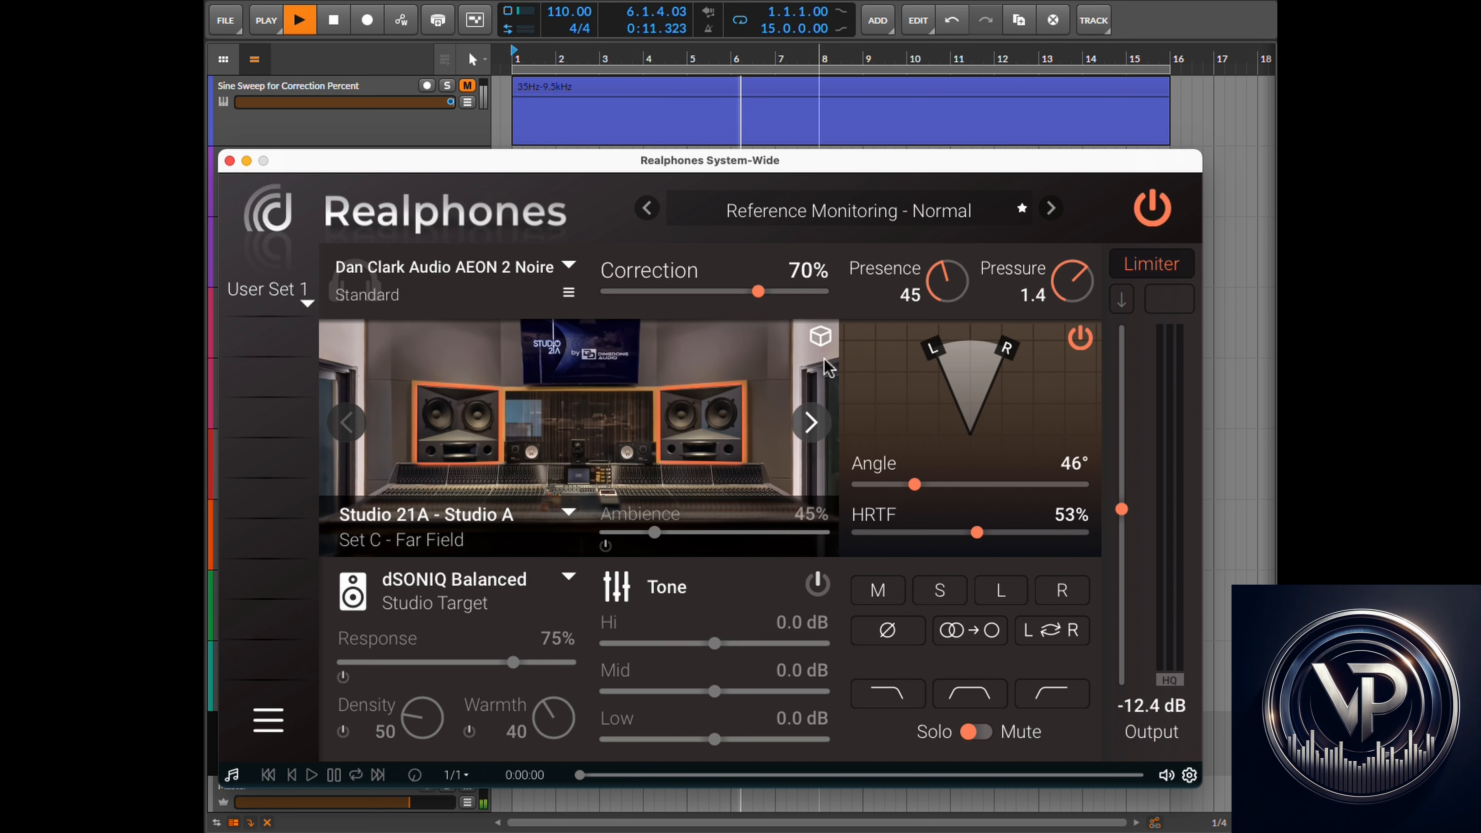
pyautogui.moveTo(917, 498); pyautogui.dragTo(949, 494)
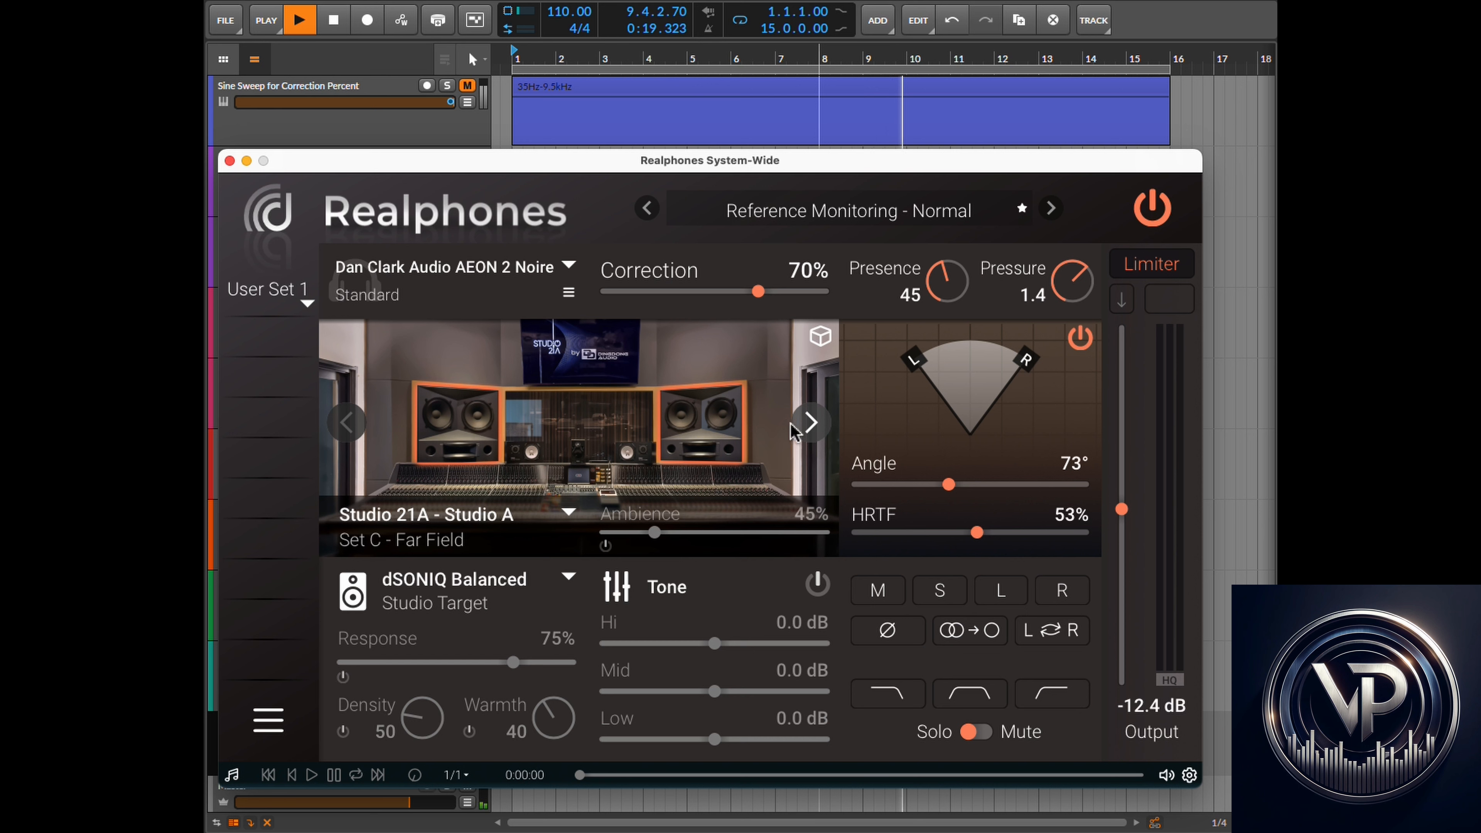
pyautogui.moveTo(958, 489)
pyautogui.mouseDown()
pyautogui.moveTo(987, 498)
pyautogui.moveTo(946, 502)
pyautogui.mouseUp()
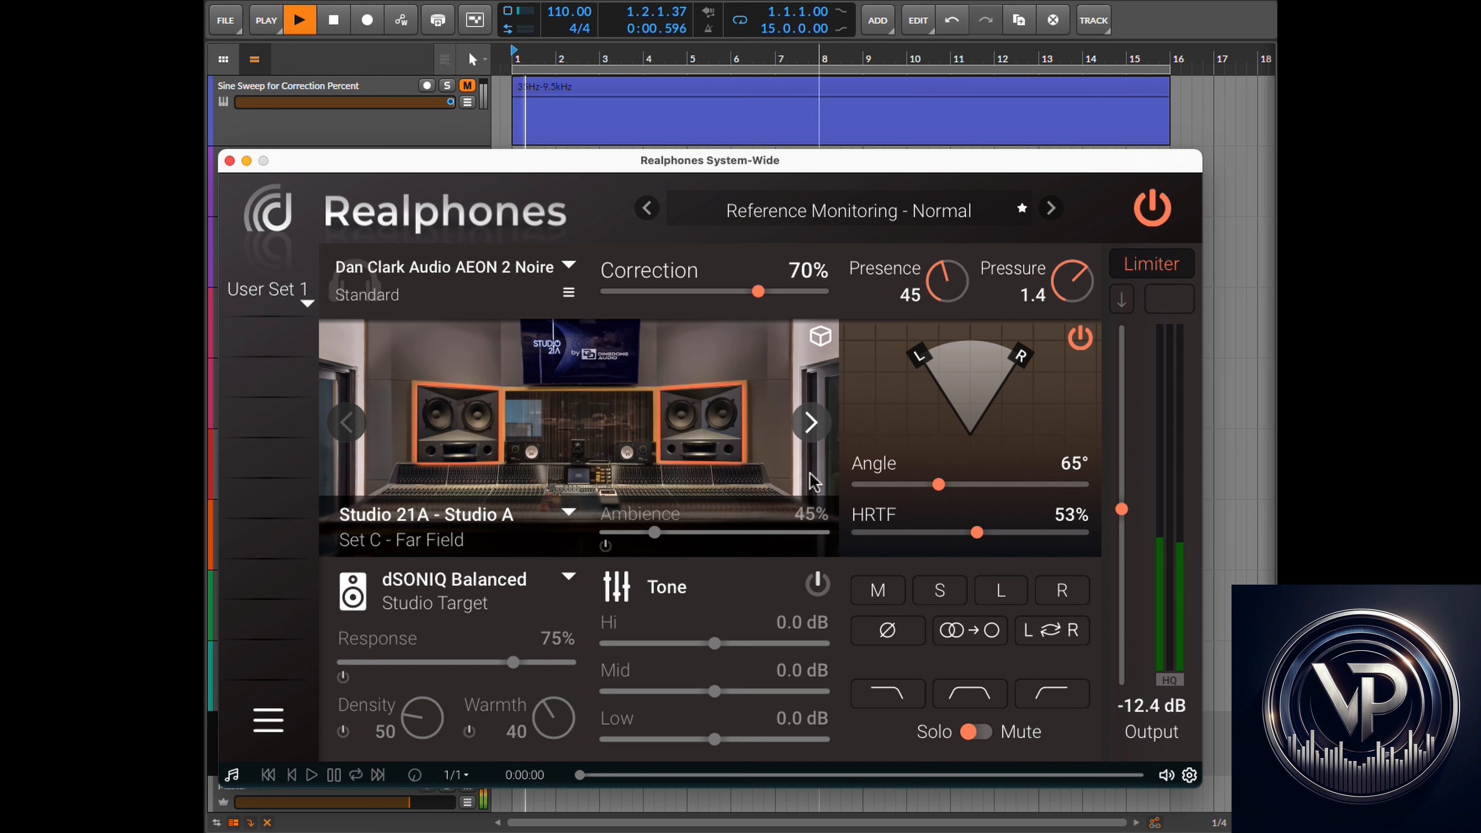
pyautogui.moveTo(976, 532)
pyautogui.mouseDown()
pyautogui.moveTo(958, 533)
pyautogui.moveTo(1010, 537)
pyautogui.moveTo(985, 539)
pyautogui.mouseUp()
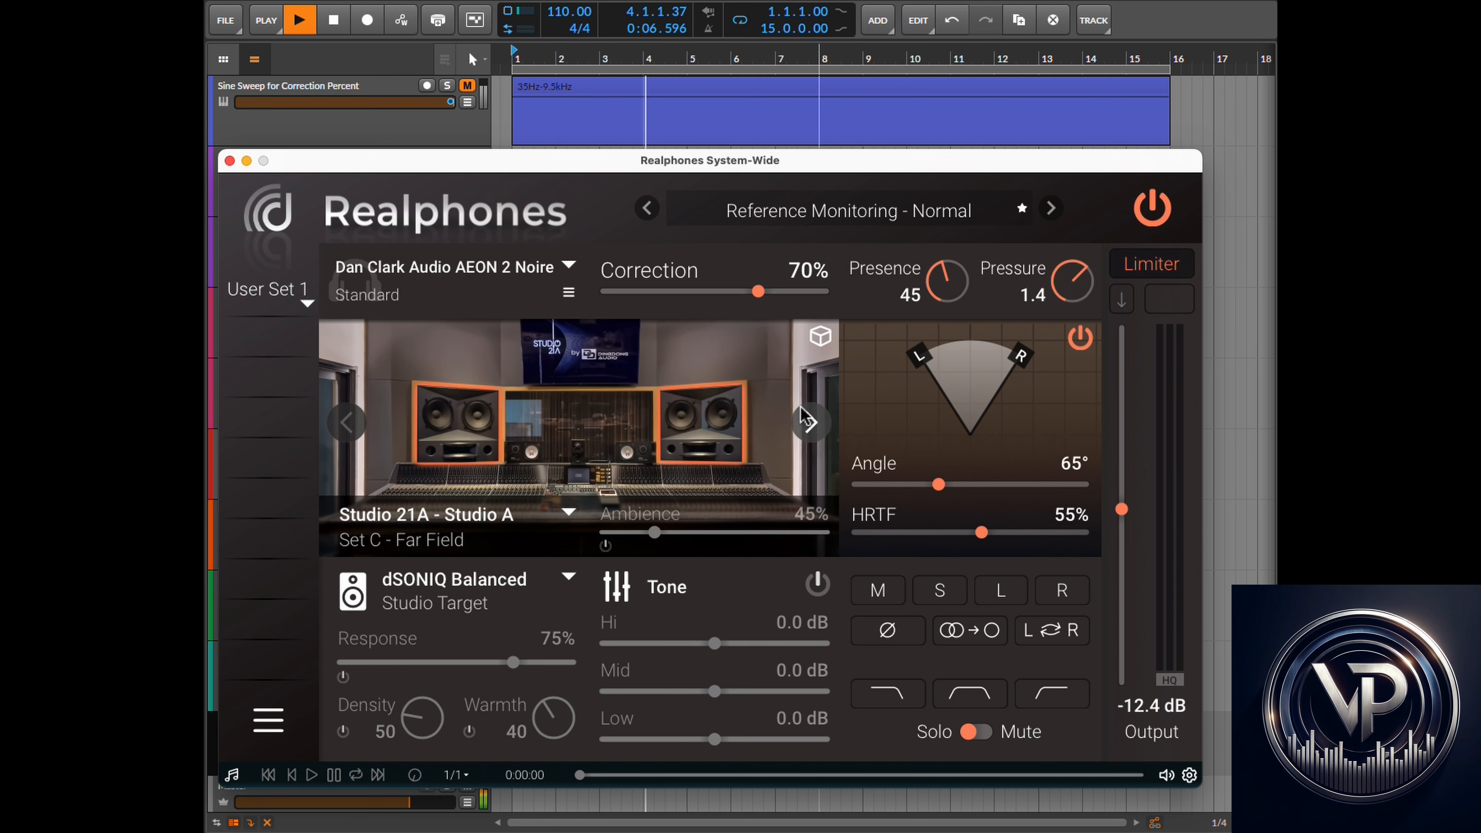
# - Stop playback, return to the start and switch back to the plugin
pyautogui.click(335, 20)
pyautogui.click(335, 21)
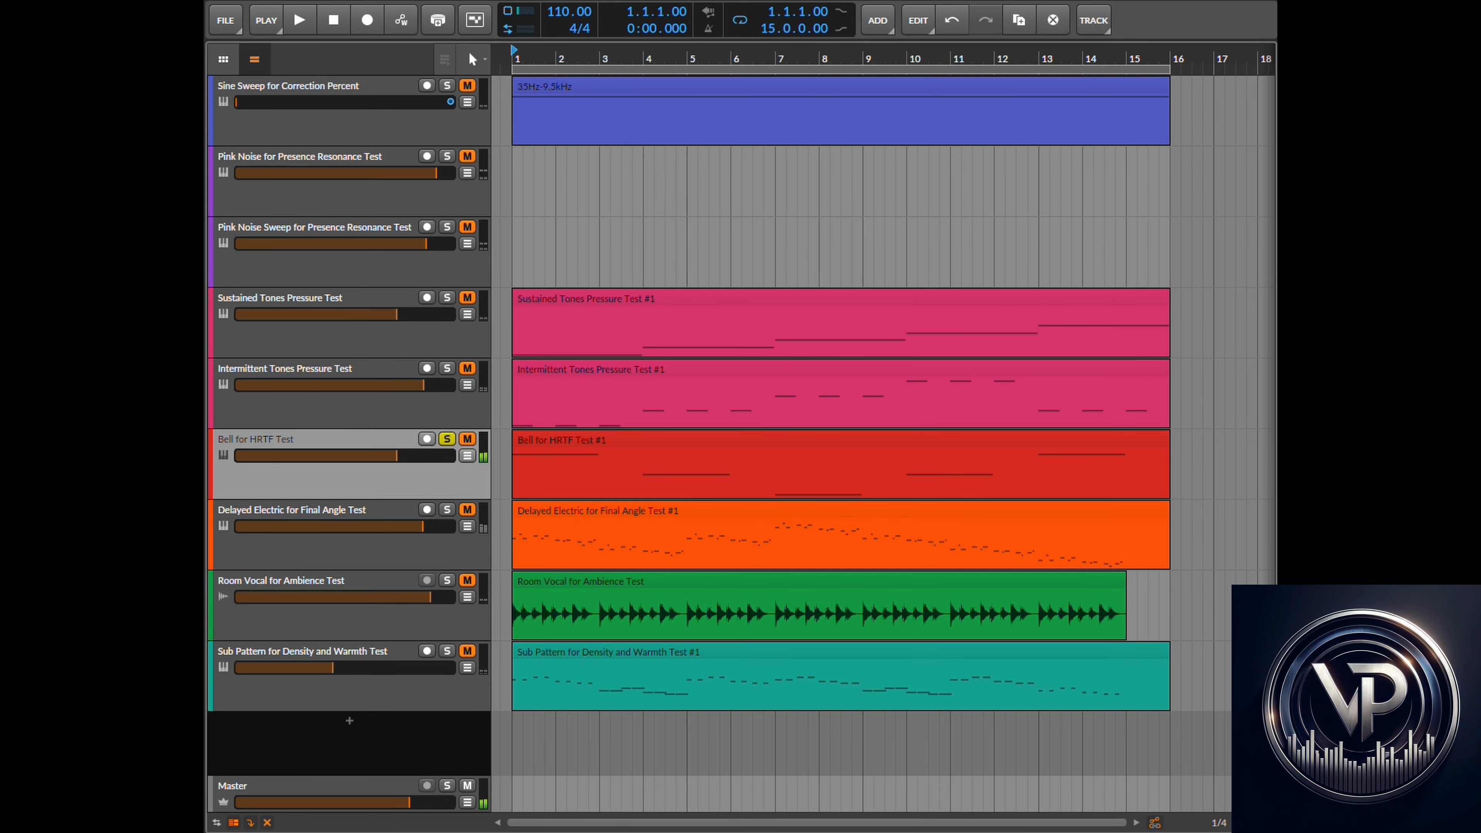
pyautogui.press('super+Tab')
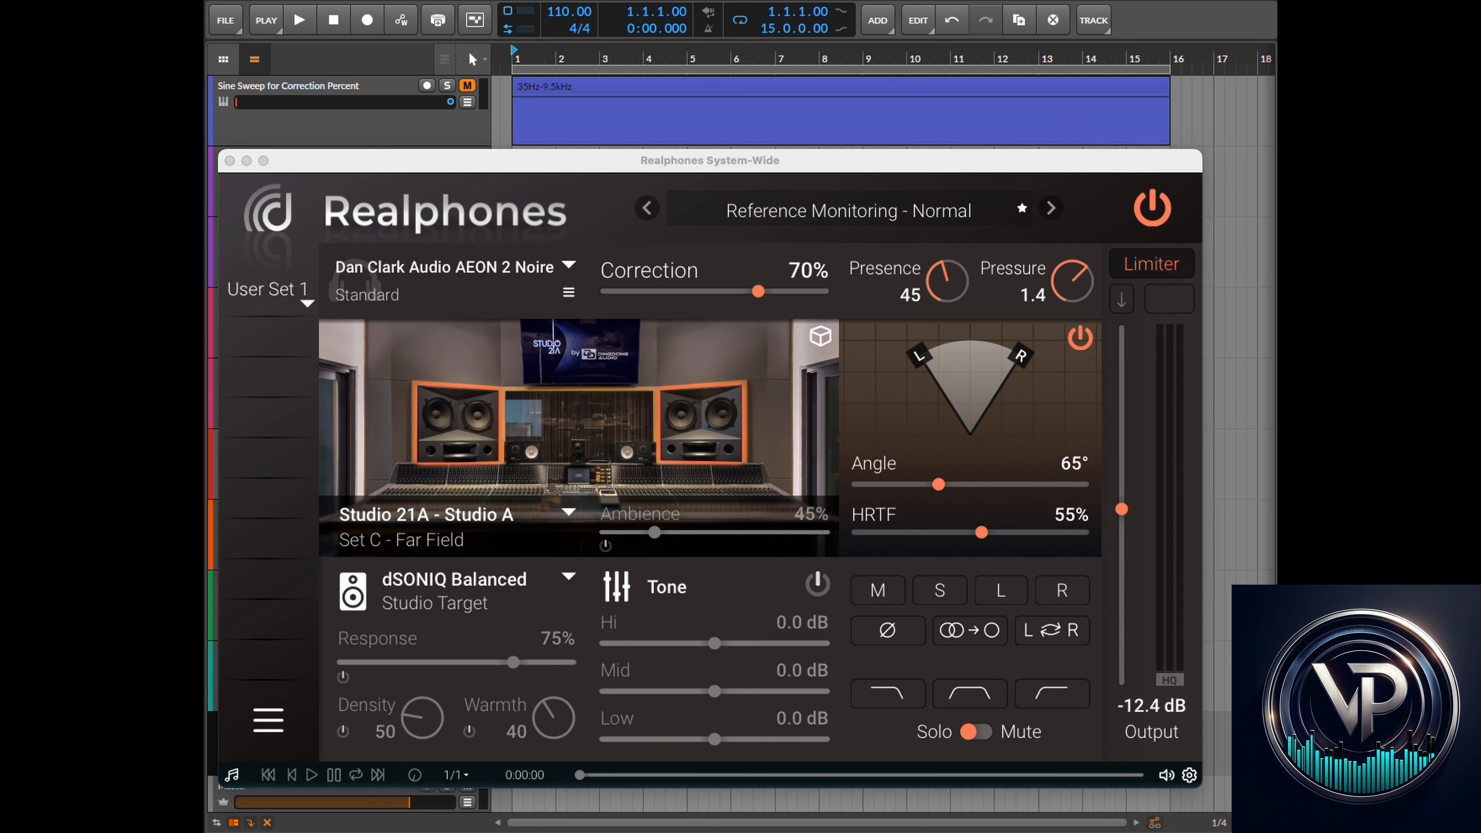
# - Enable Ambience for the Studio 21A – Studio A room and raise it to 135%
pyautogui.click(814, 156)
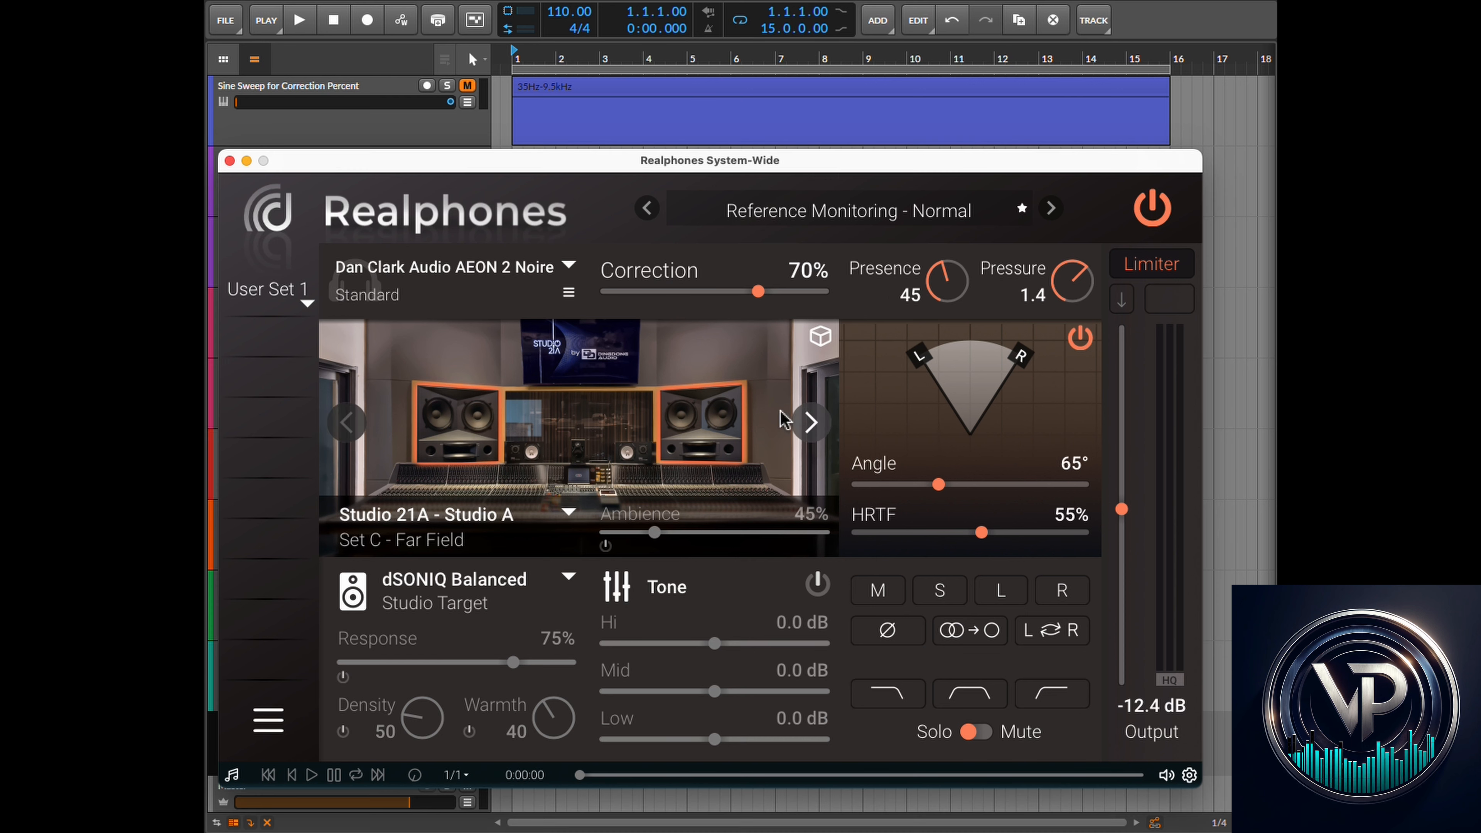
pyautogui.click(606, 545)
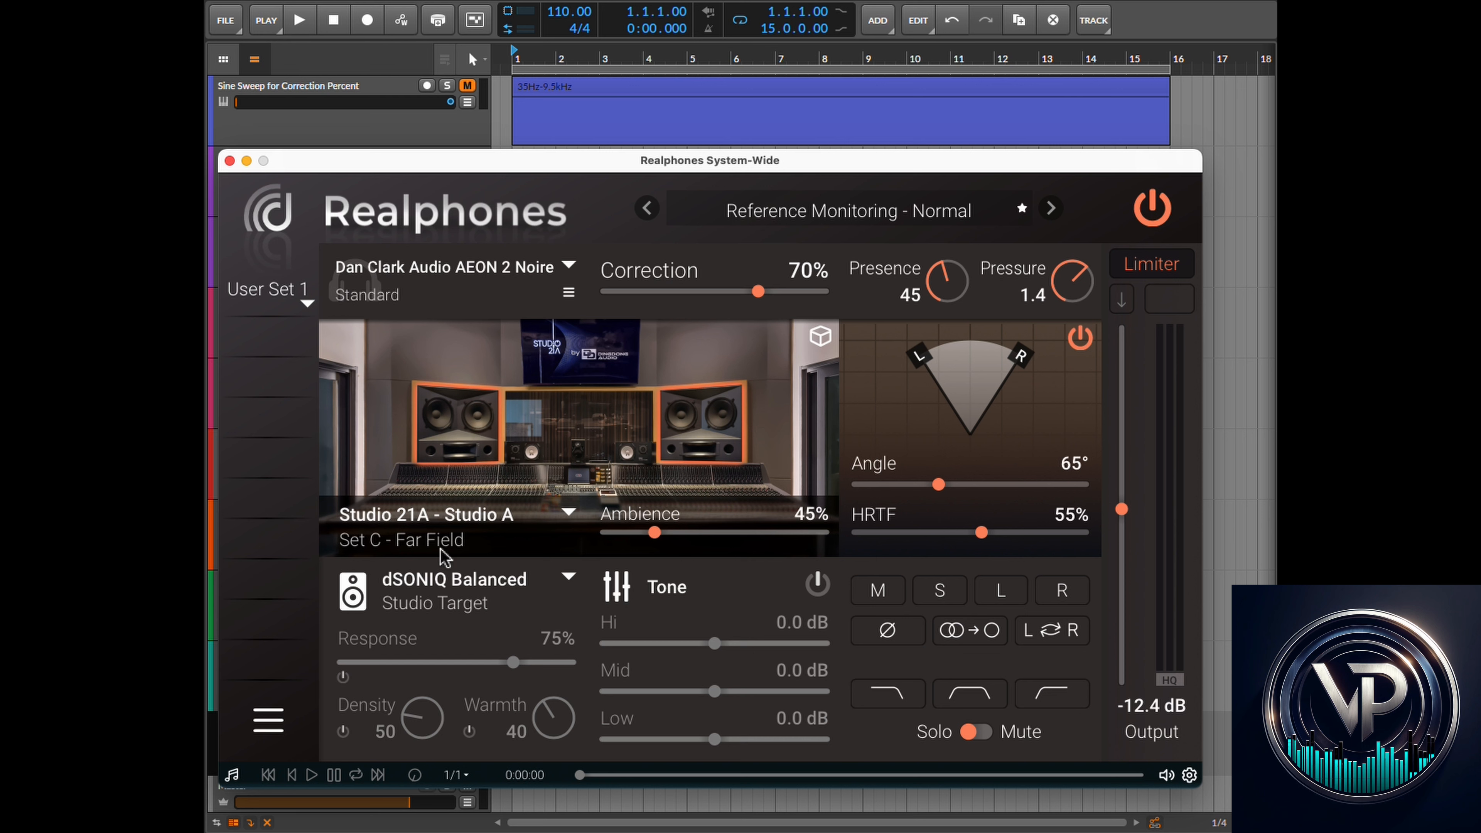
pyautogui.click(566, 514)
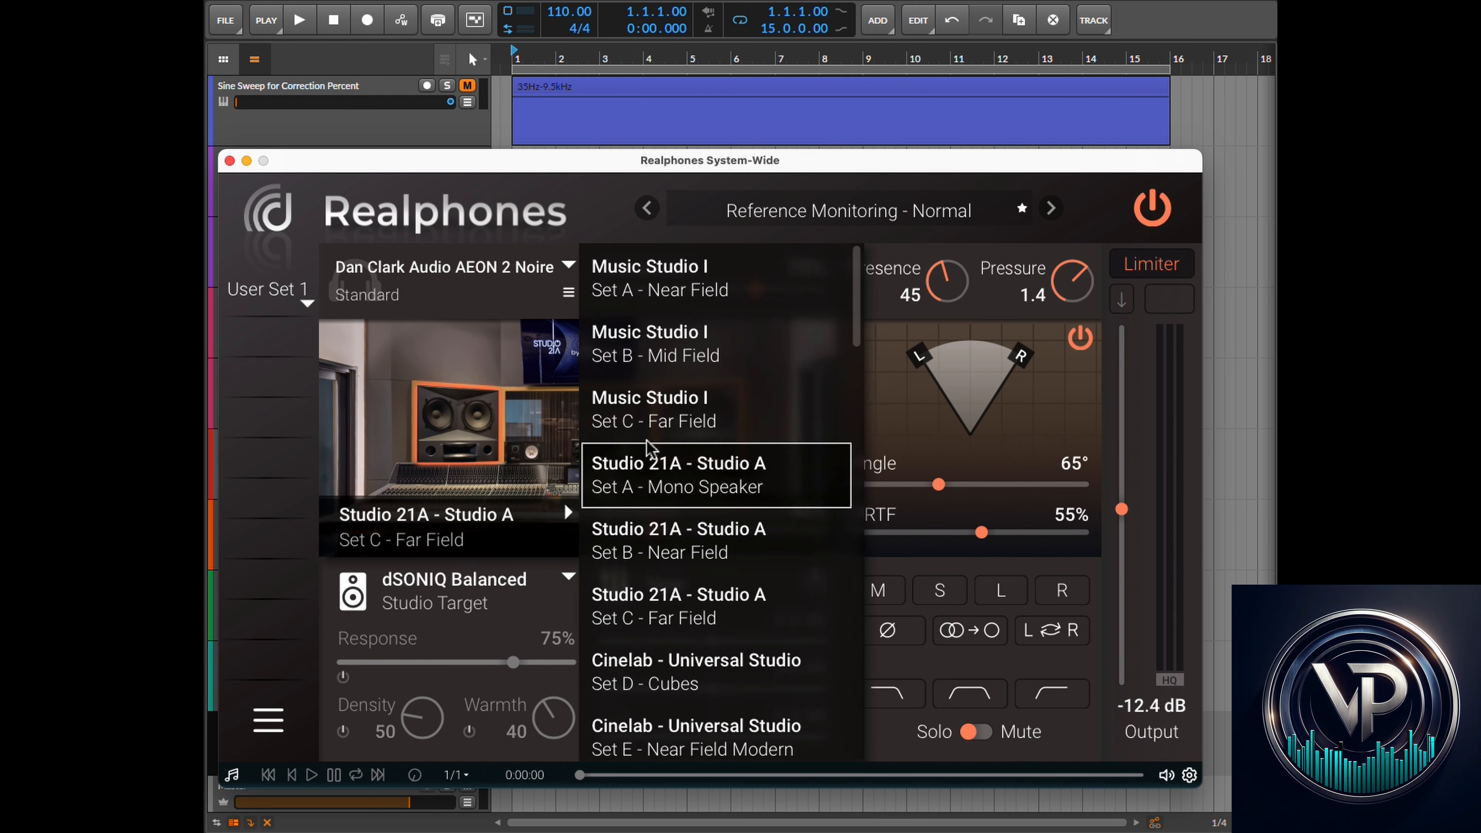
pyautogui.click(467, 420)
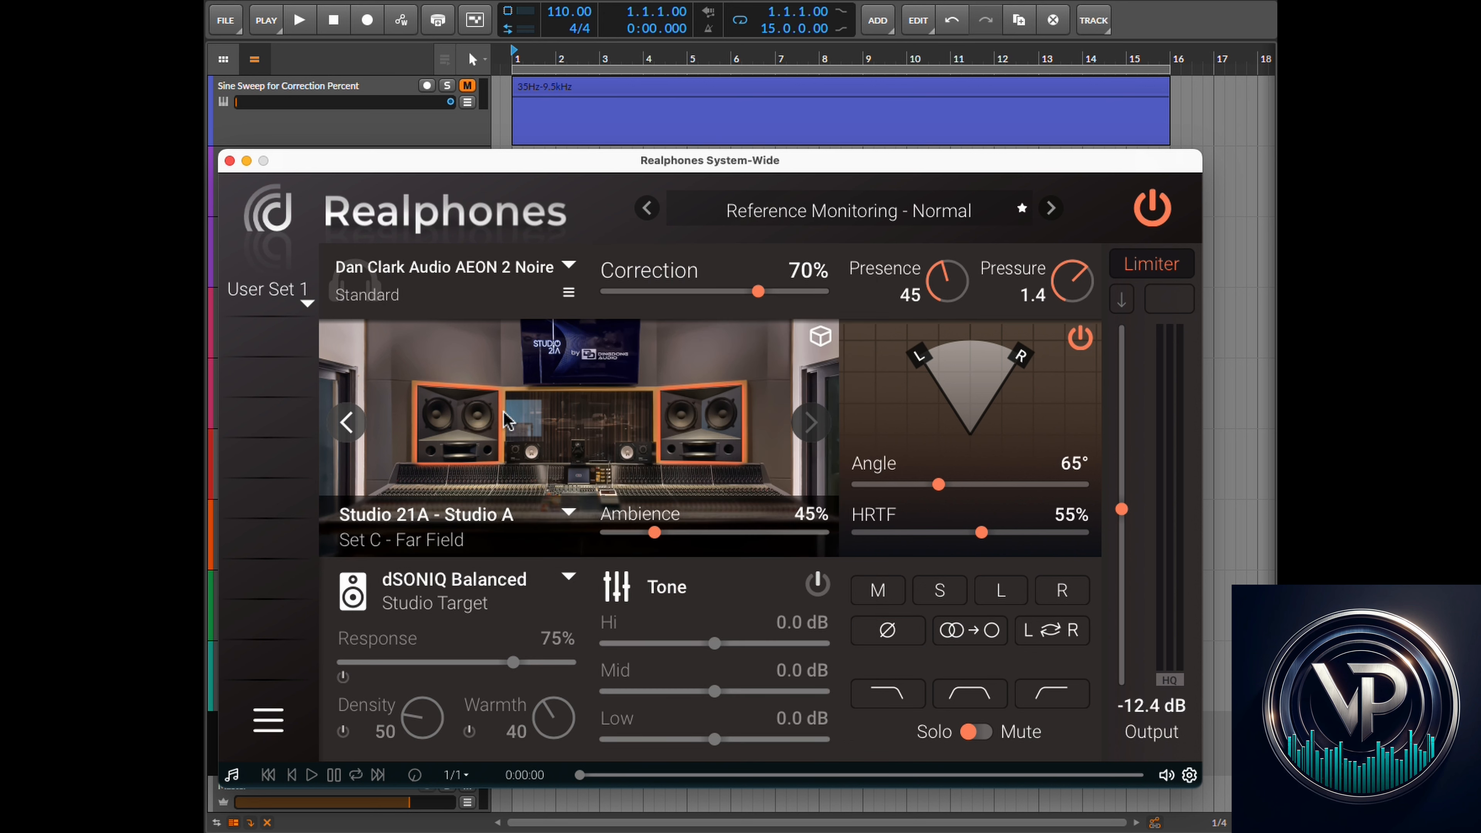
pyautogui.click(656, 537)
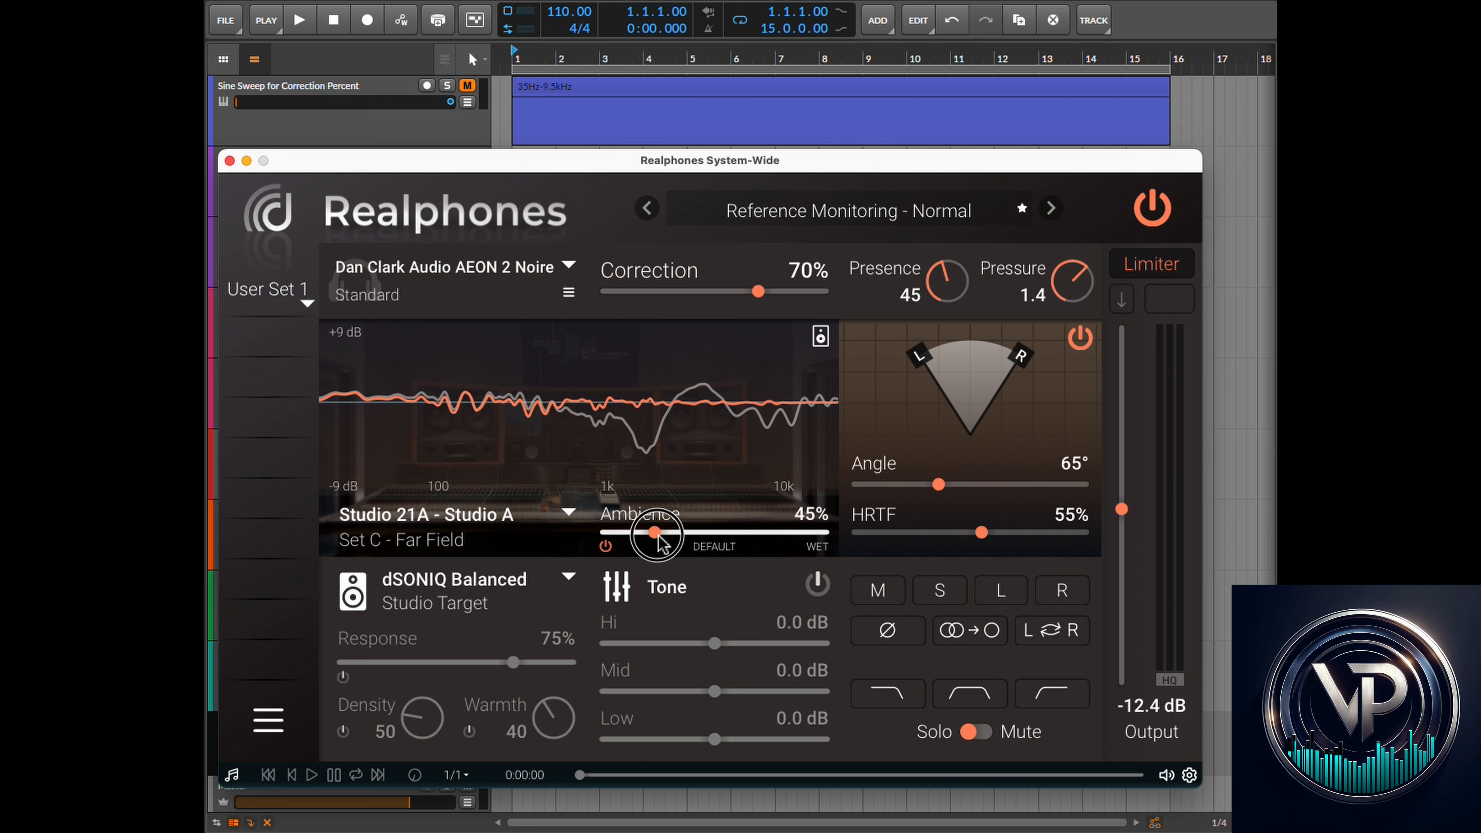
pyautogui.moveTo(661, 539); pyautogui.dragTo(759, 550)
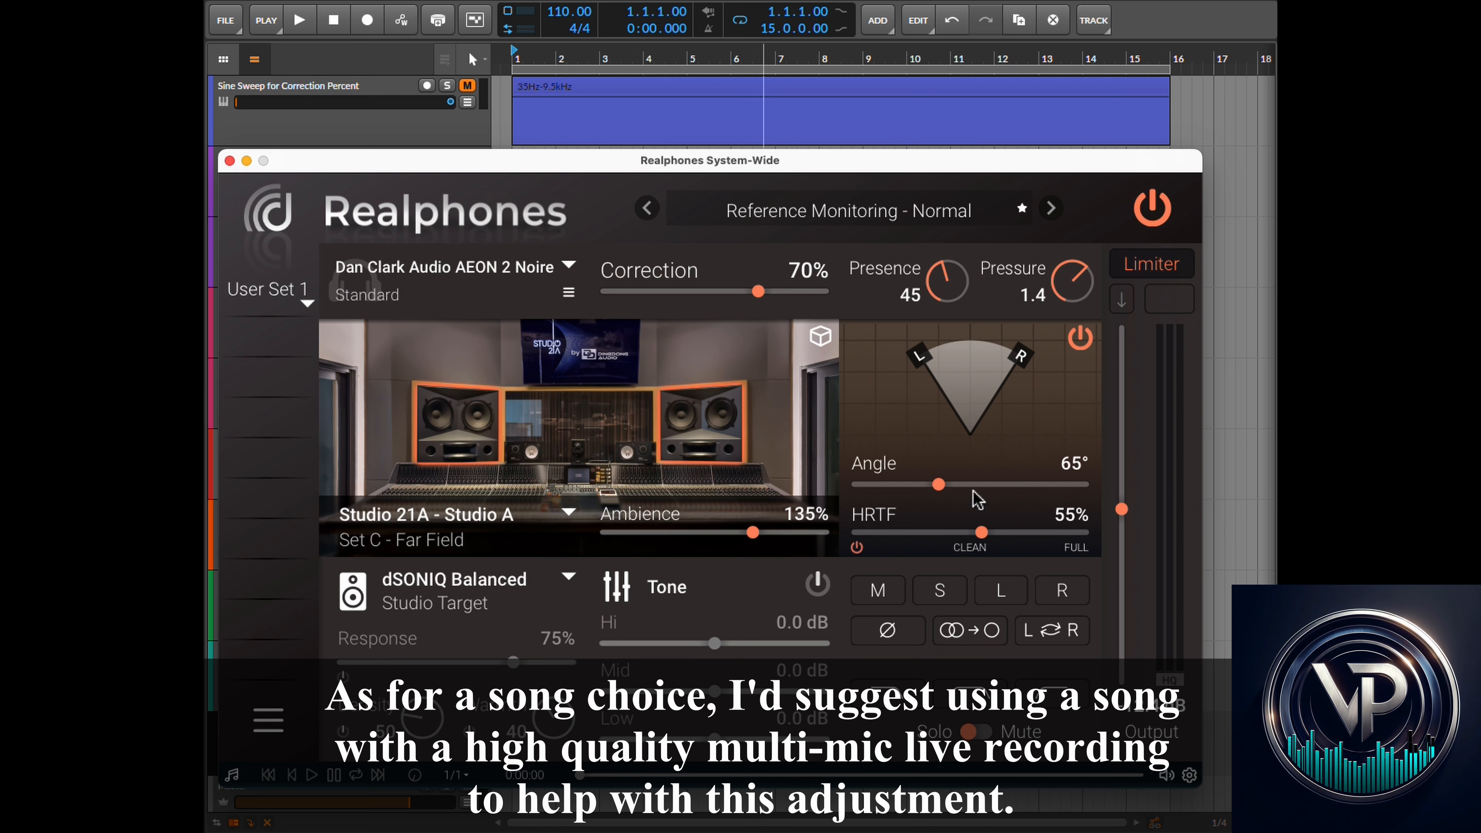
# - Solo the Delayed Electric for Final Angle Test track and start playback
pyautogui.click(803, 2)
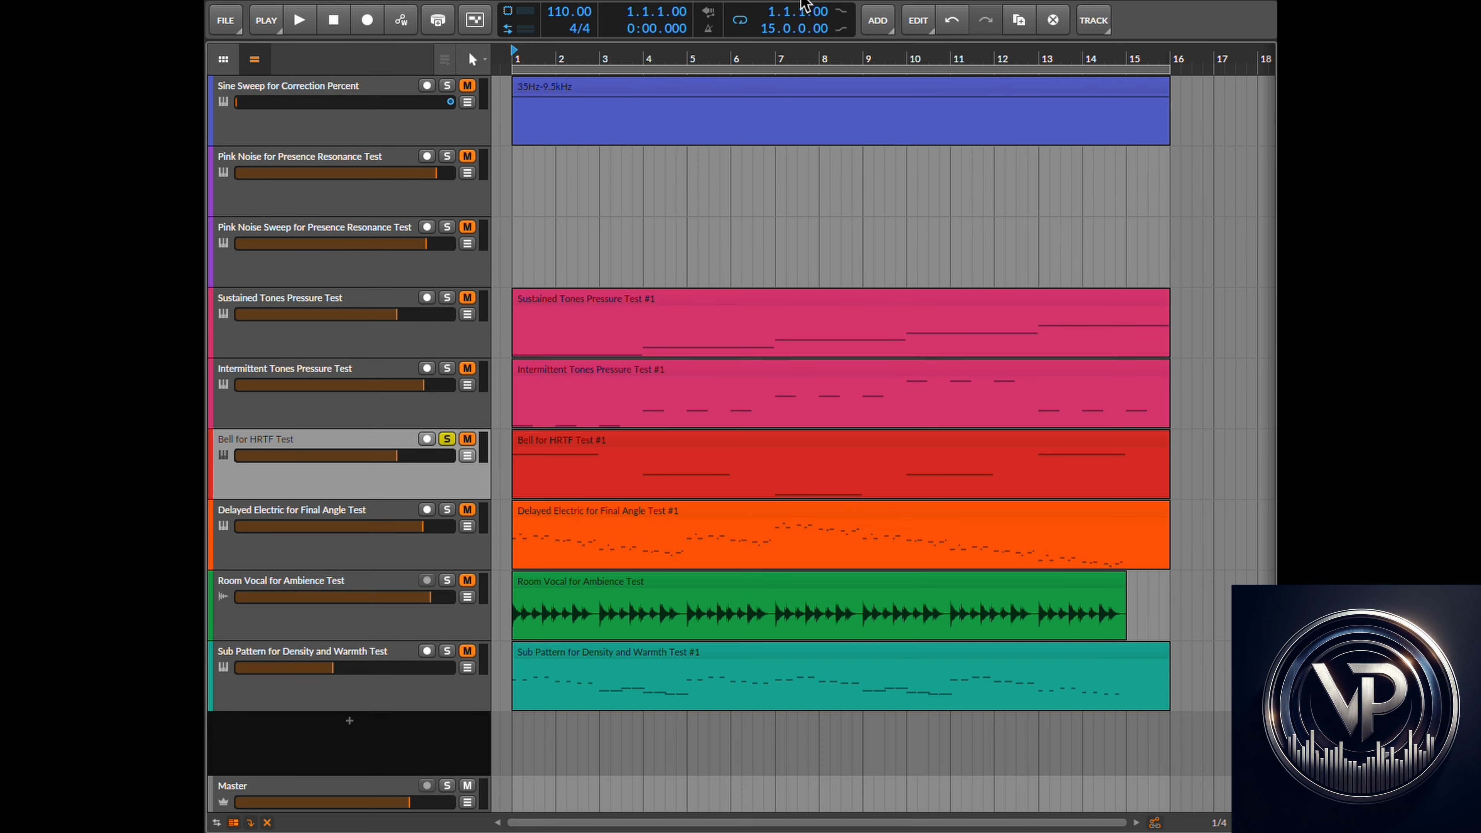
pyautogui.click(378, 517)
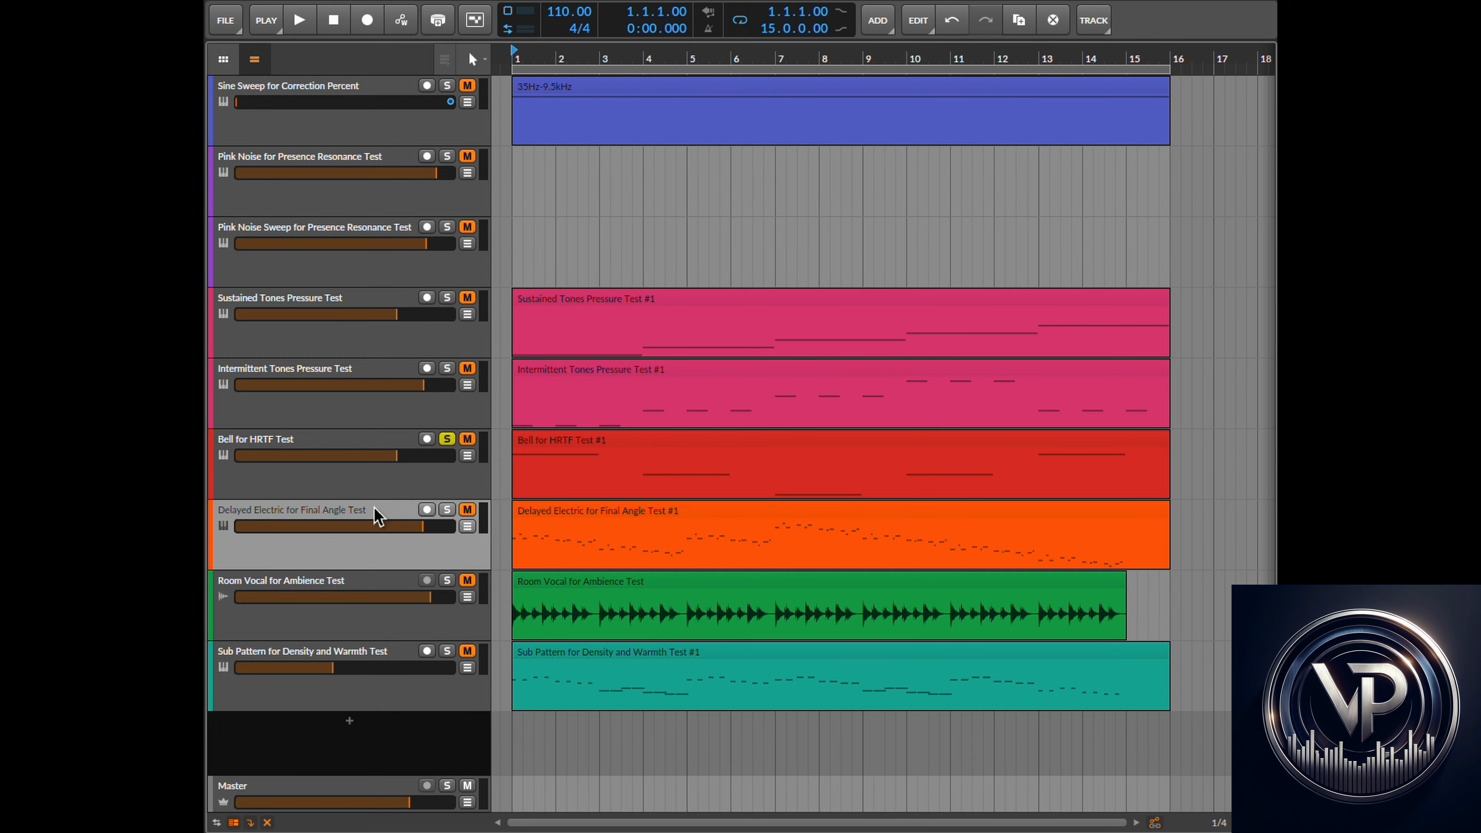
pyautogui.click(447, 511)
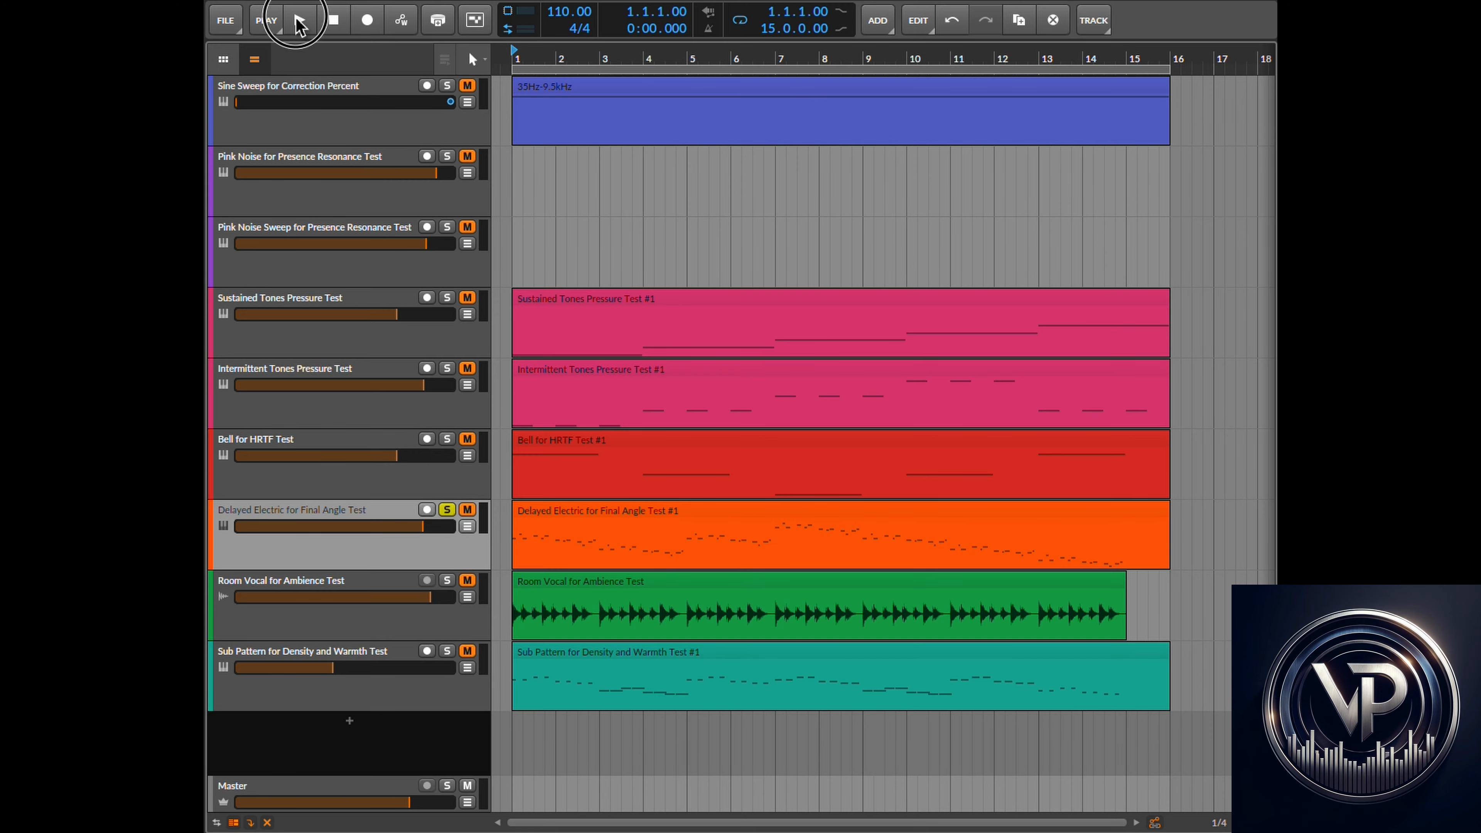
pyautogui.click(300, 23)
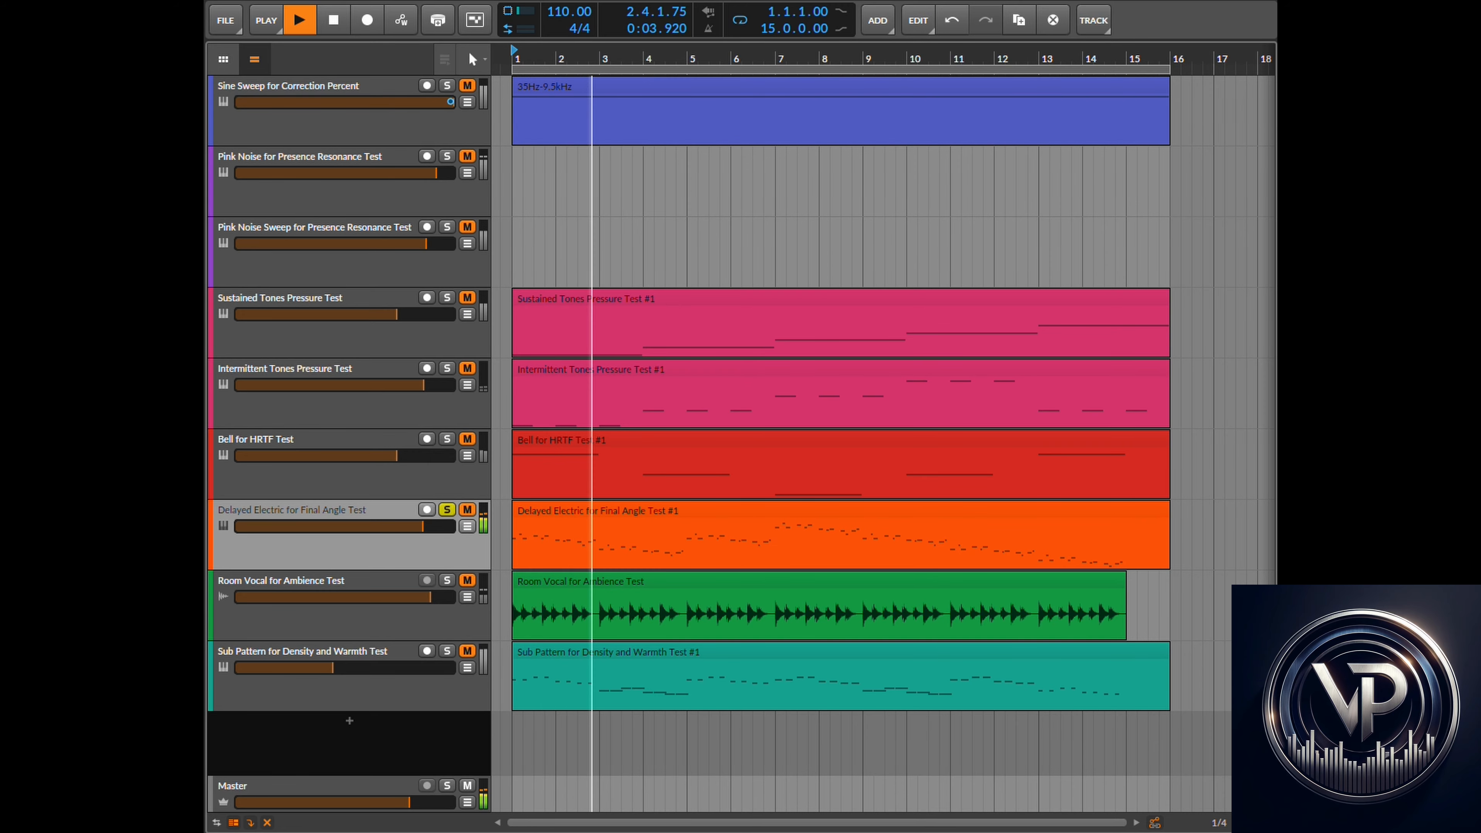
# - In the plugin, lower Ambience to 127% and widen Angle to 80°
pyautogui.press('super+Tab')
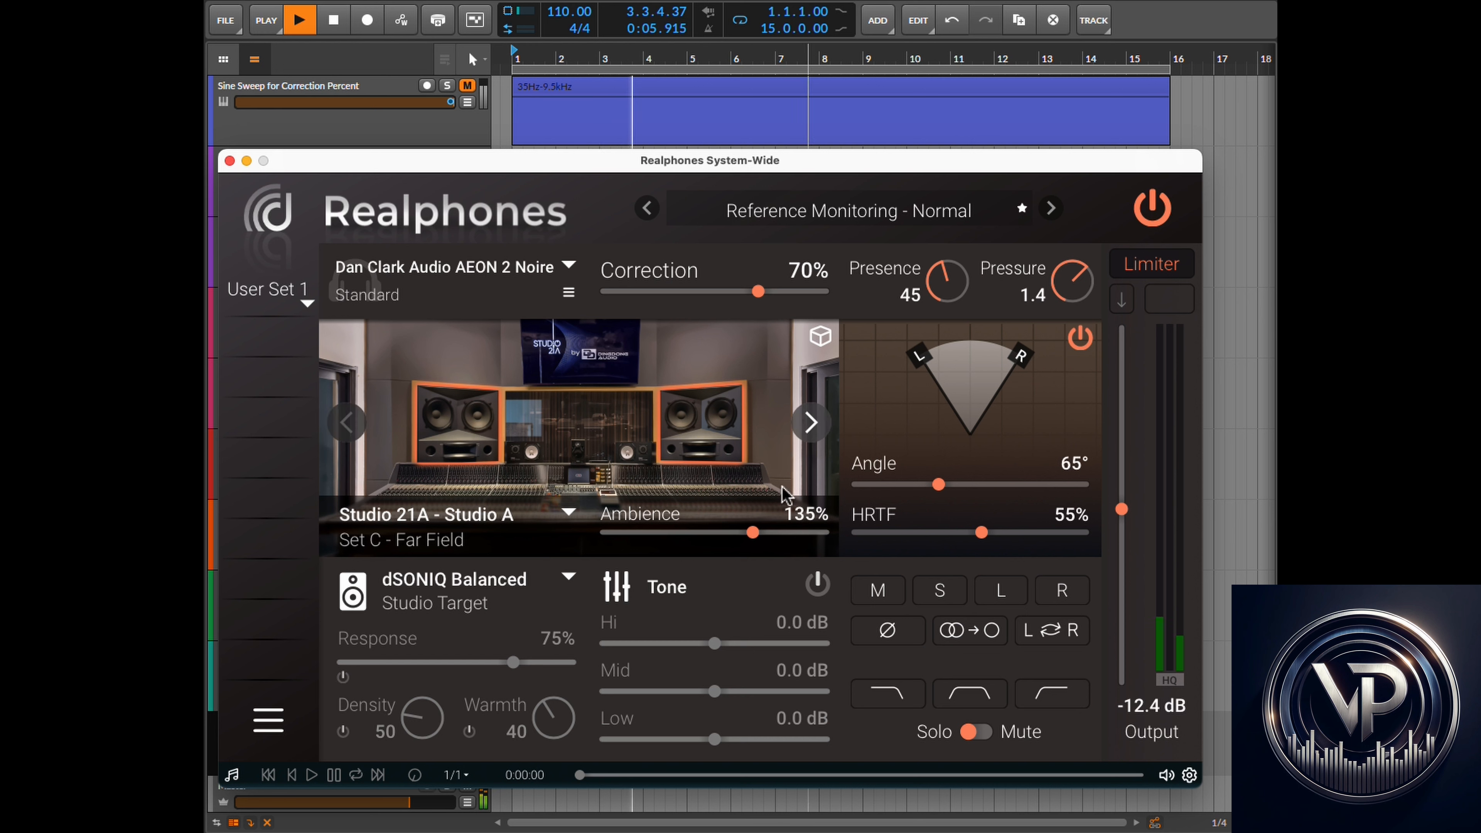
pyautogui.moveTo(753, 533)
pyautogui.mouseDown()
pyautogui.moveTo(732, 536)
pyautogui.moveTo(820, 538)
pyautogui.moveTo(744, 538)
pyautogui.mouseUp()
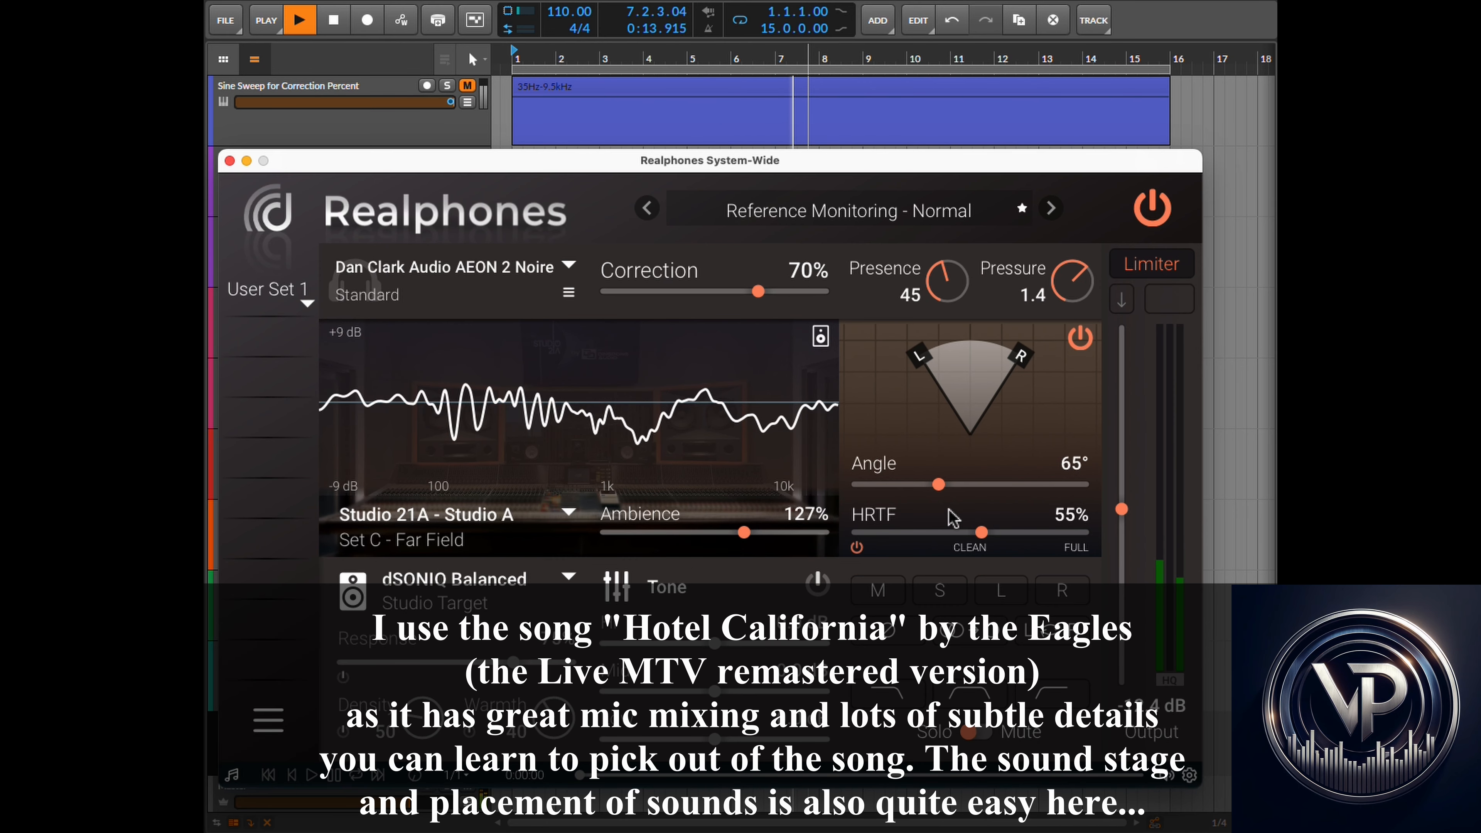
pyautogui.moveTo(938, 484)
pyautogui.mouseDown()
pyautogui.moveTo(1006, 482)
pyautogui.moveTo(862, 490)
pyautogui.moveTo(983, 501)
pyautogui.moveTo(962, 500)
pyautogui.mouseUp()
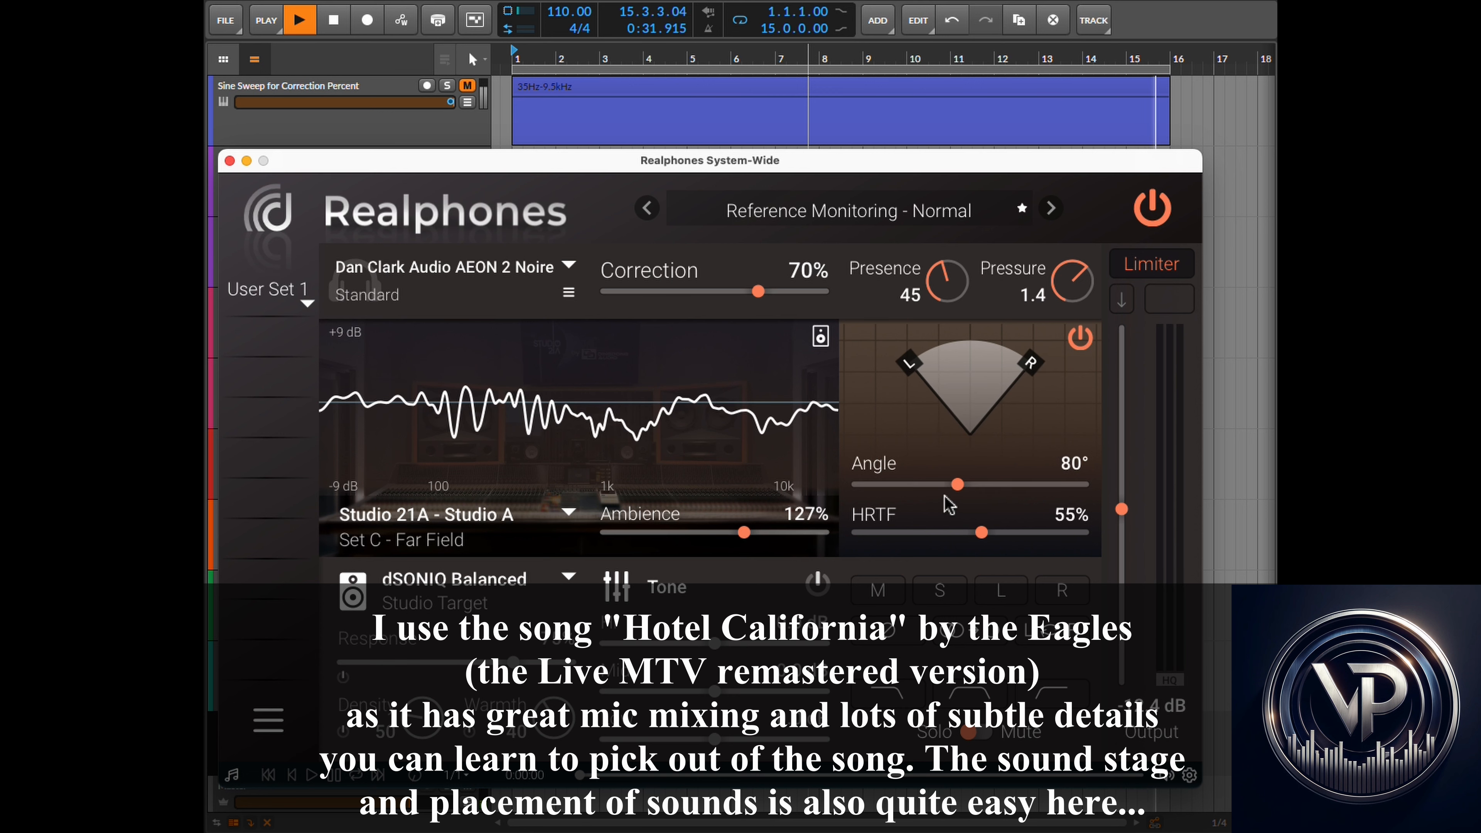
# - Stop playback, return the playhead to the start and switch back to the plugin
pyautogui.click(842, 4)
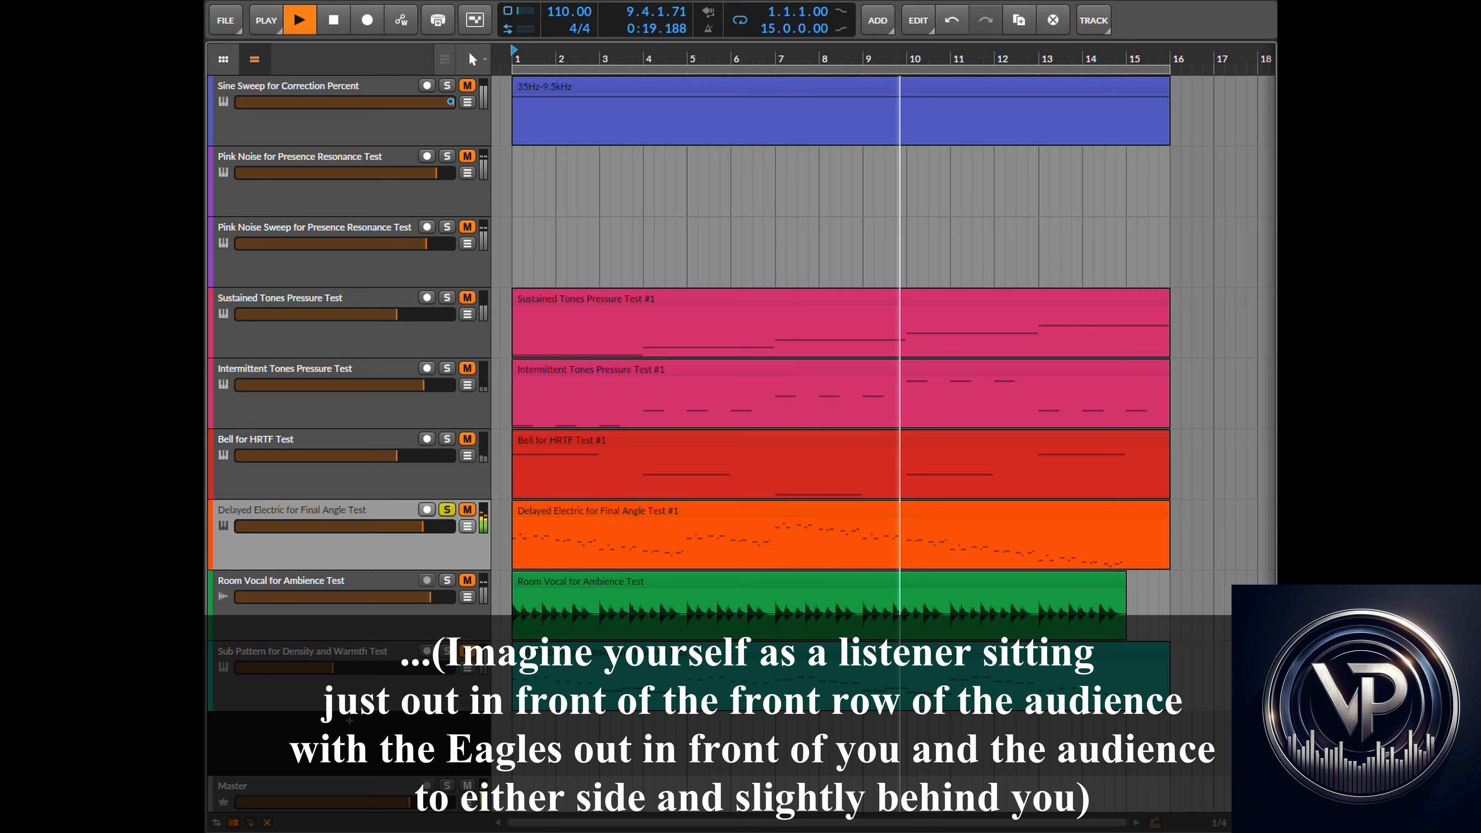
pyautogui.click(333, 21)
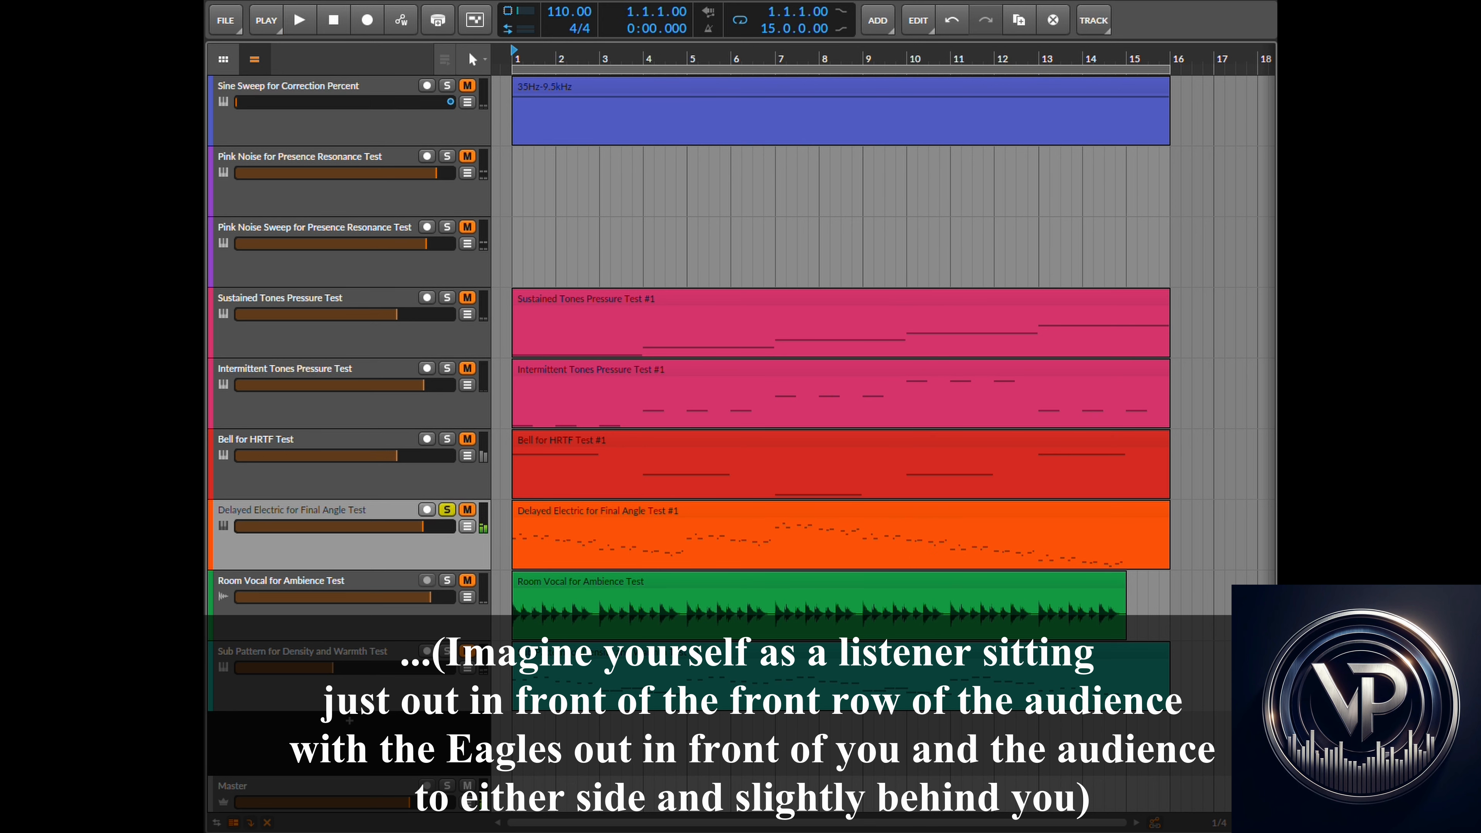
pyautogui.press('super+Tab')
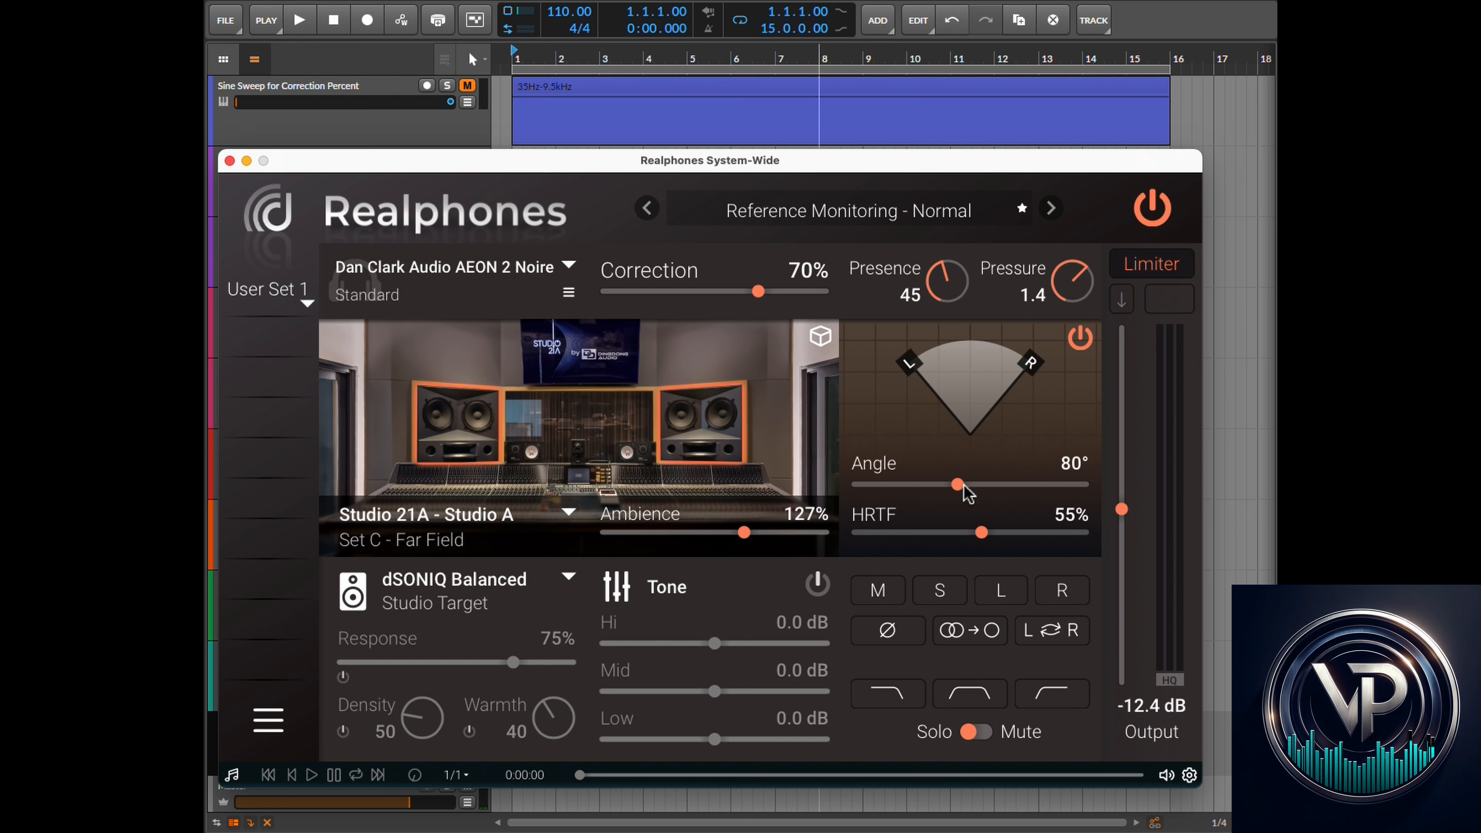
pyautogui.moveTo(970, 537)
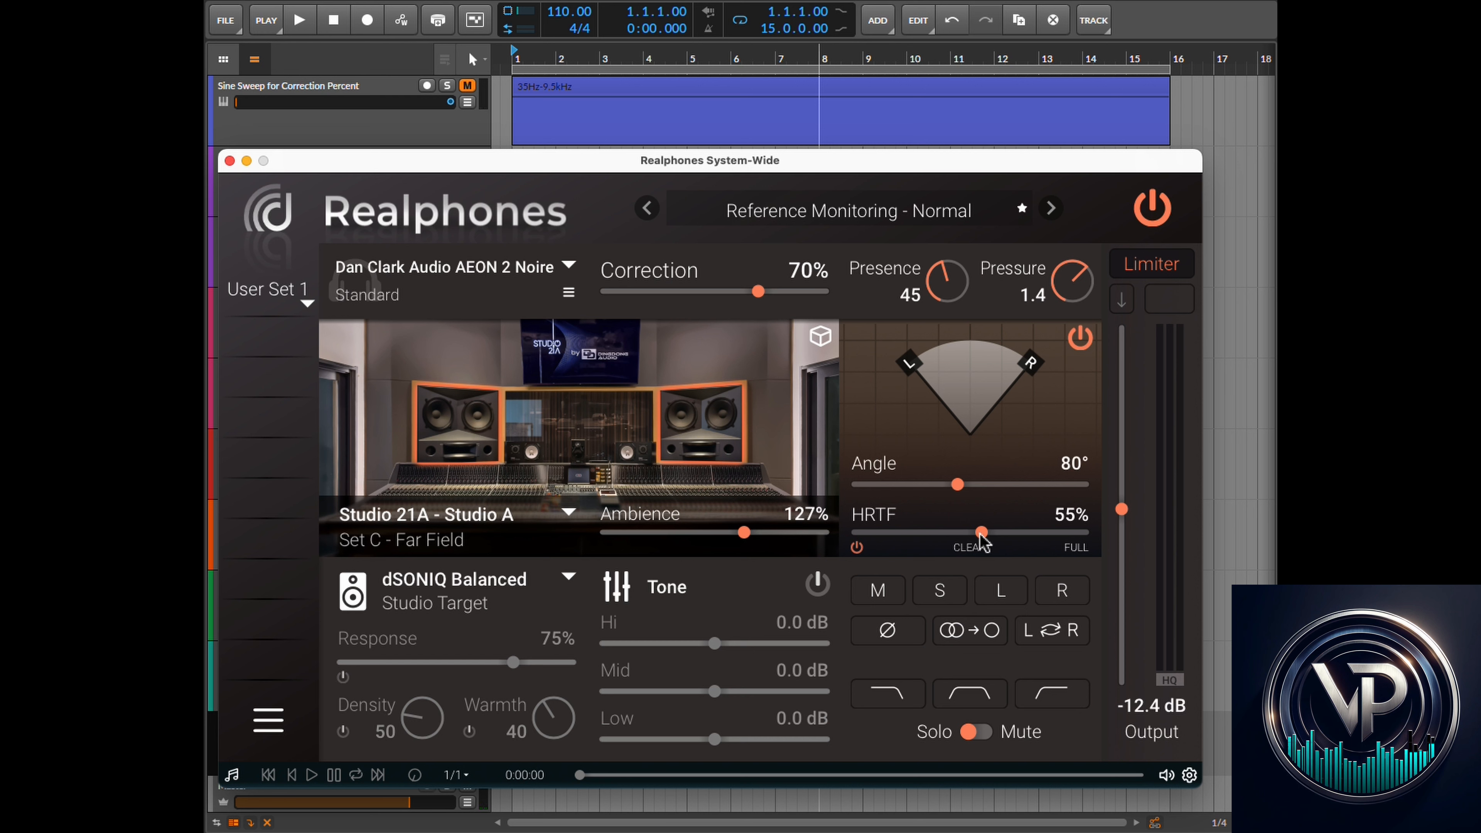
pyautogui.moveTo(714, 478)
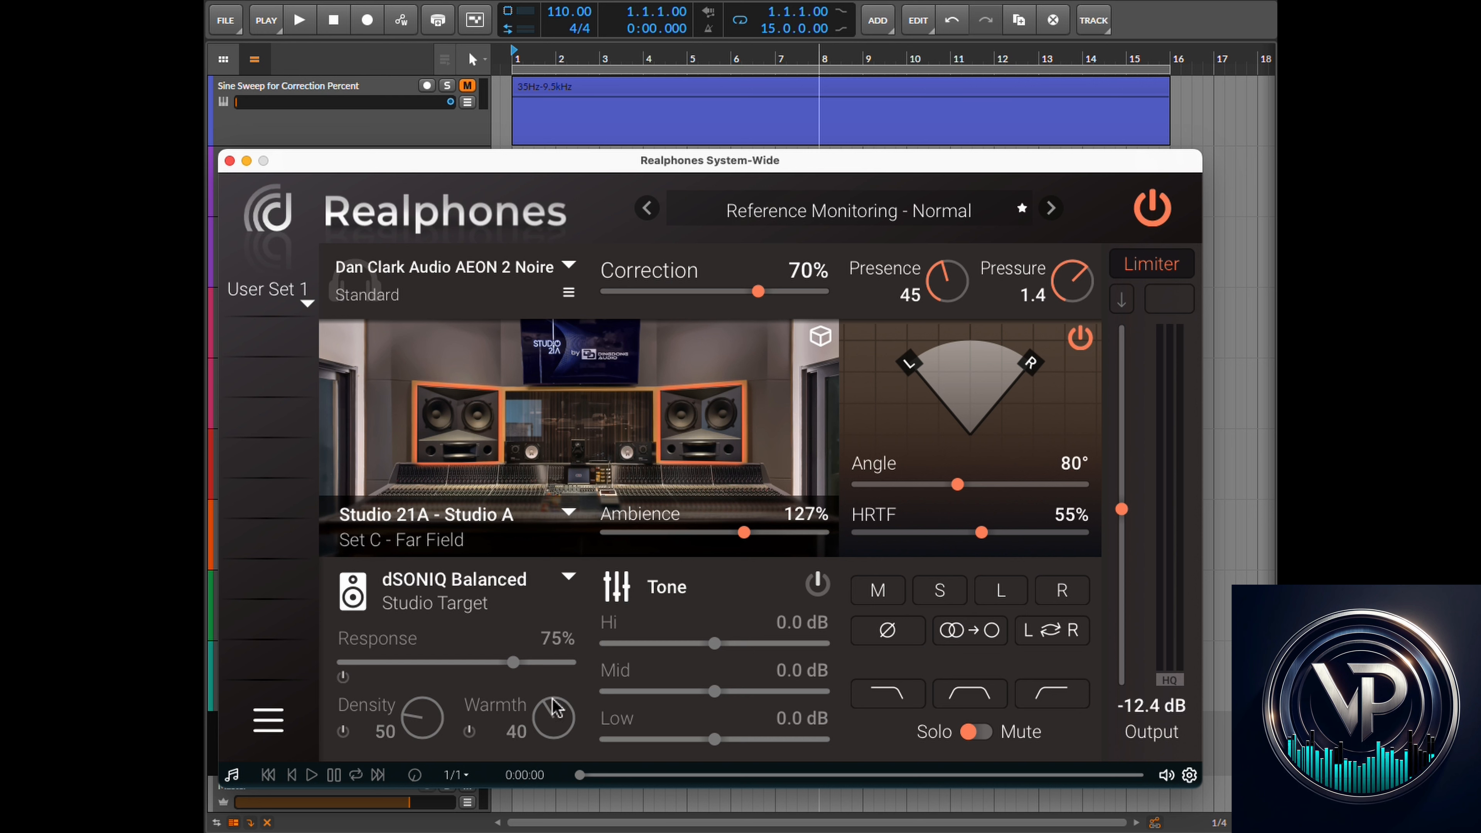
pyautogui.moveTo(708, 520)
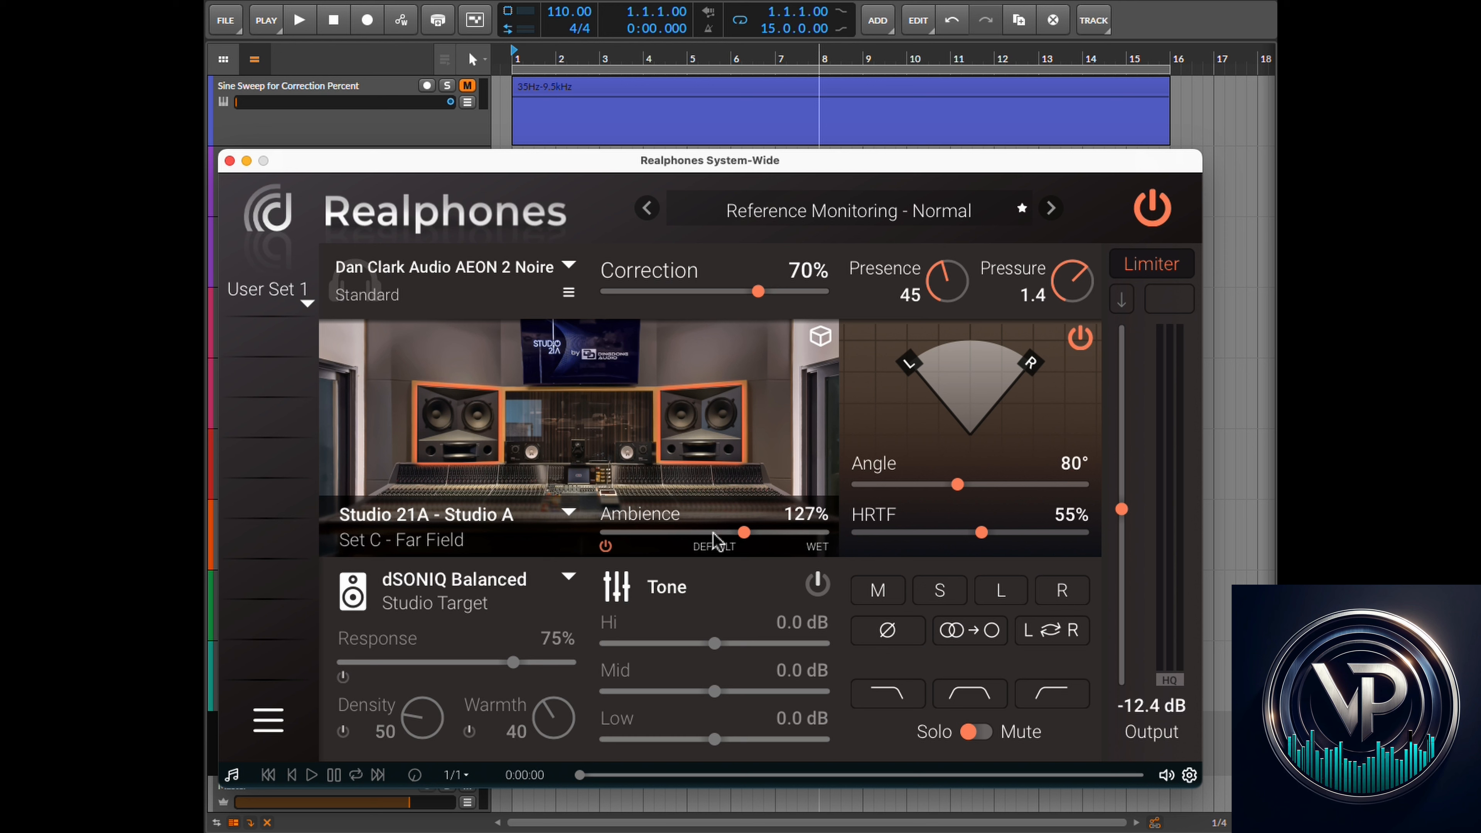
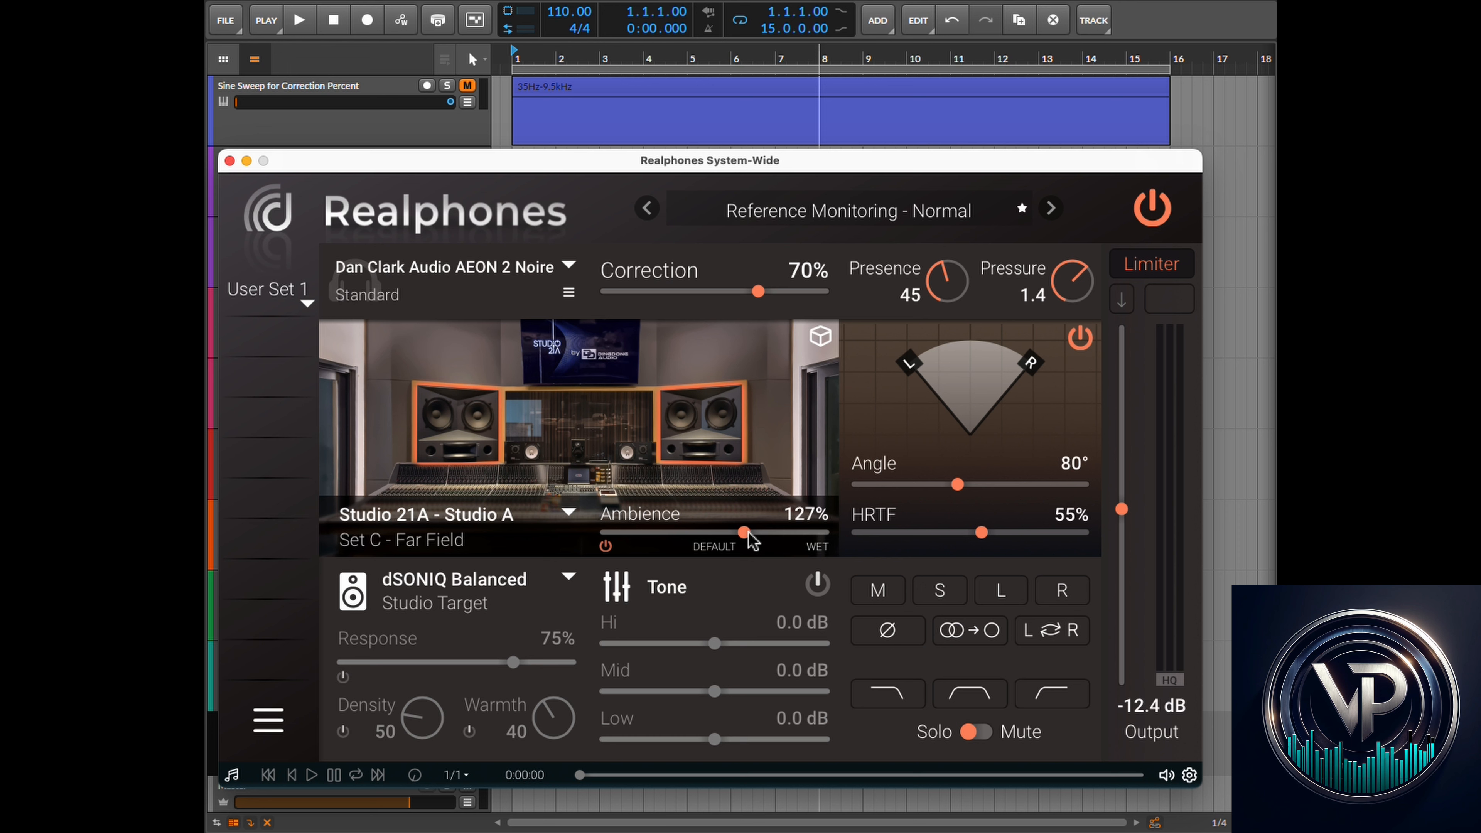
# - Readjust the room Ambience level to 123%
pyautogui.moveTo(750, 538); pyautogui.dragTo(683, 545)
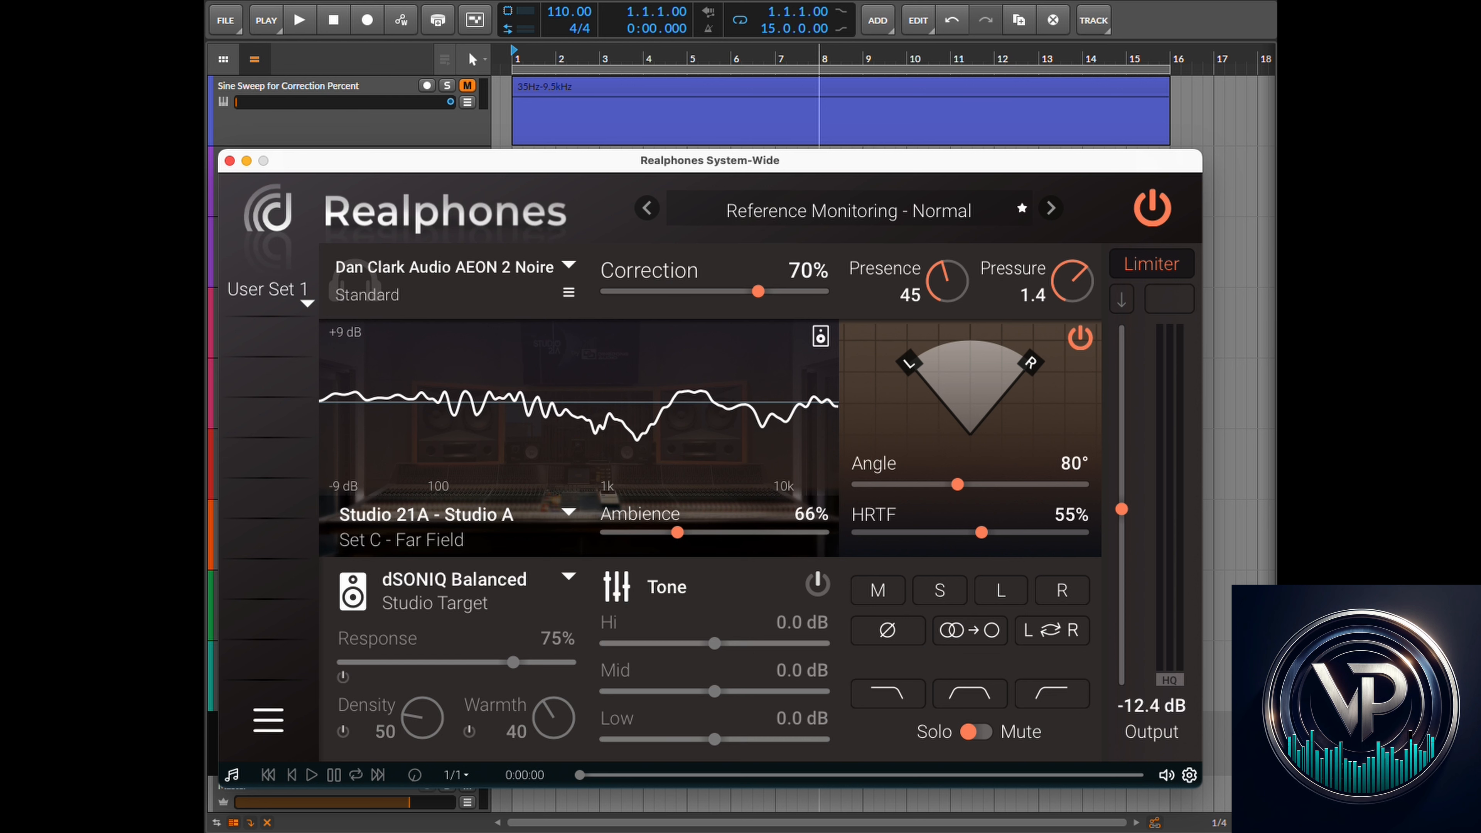
pyautogui.click(175, 656)
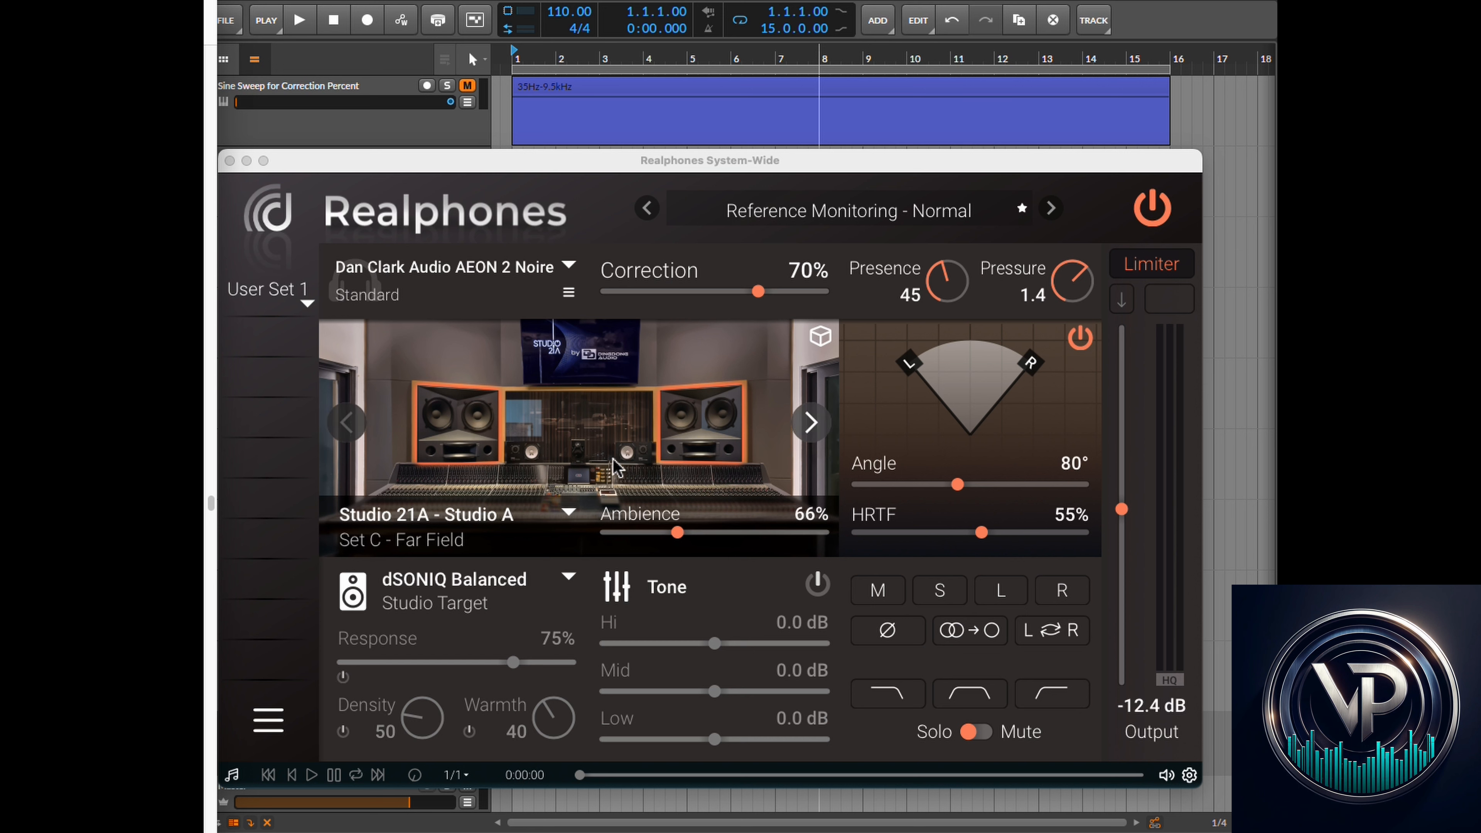
pyautogui.moveTo(675, 532); pyautogui.dragTo(746, 543)
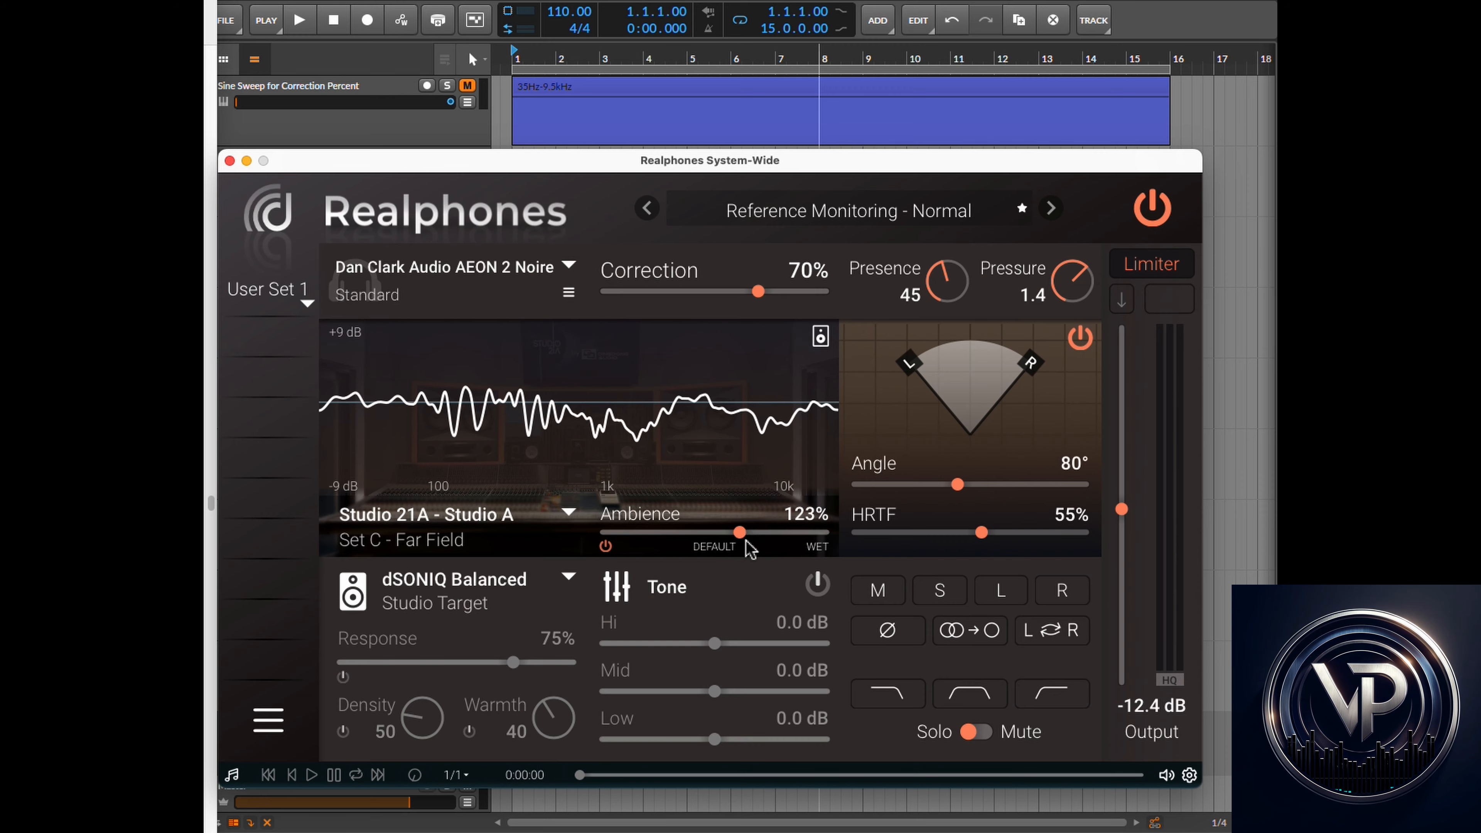
# - Solo the Room Vocal for Ambience Test track, start playback and switch back to the plugin
pyautogui.click(623, 3)
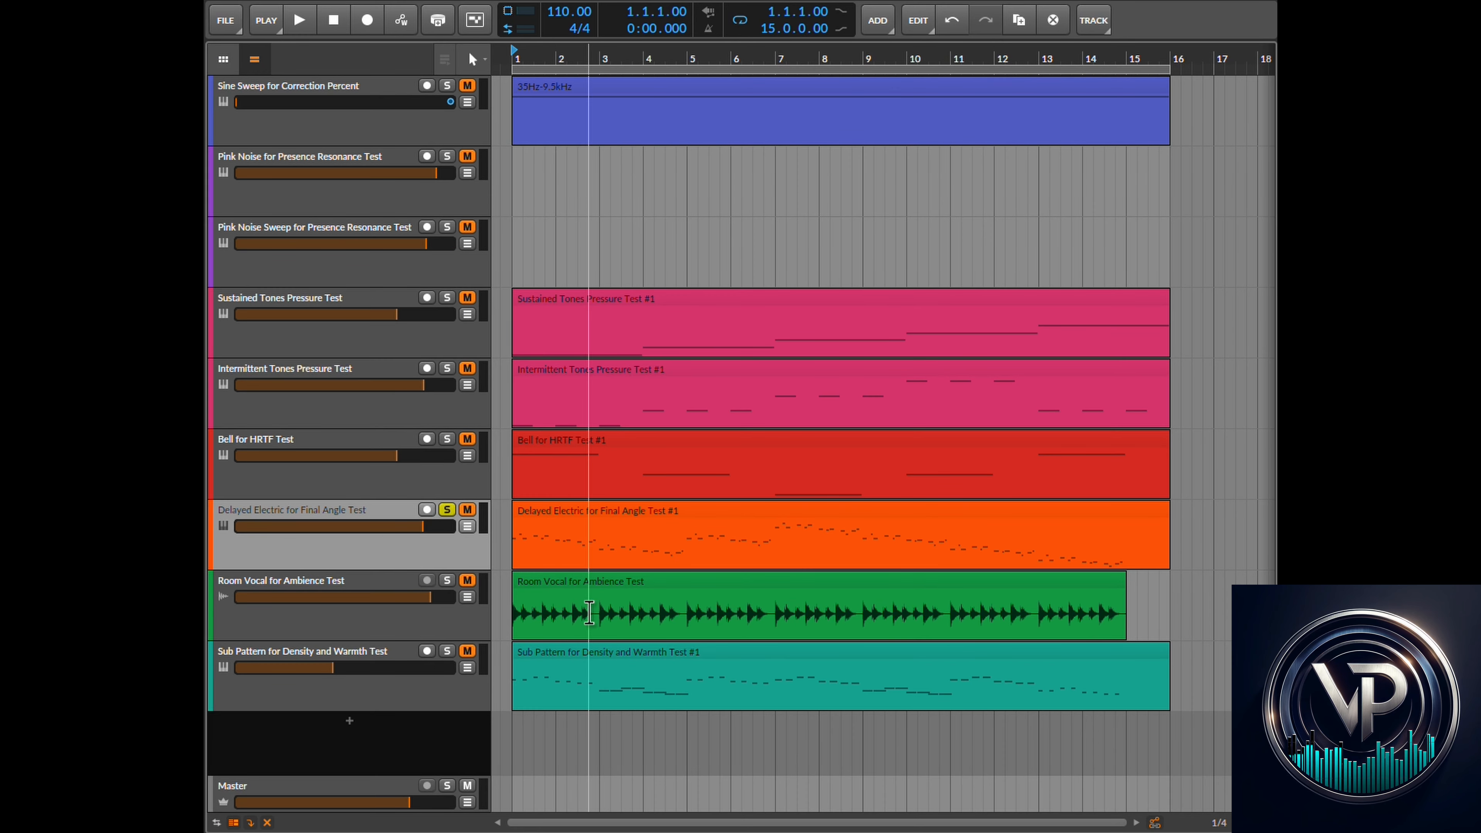
pyautogui.click(447, 580)
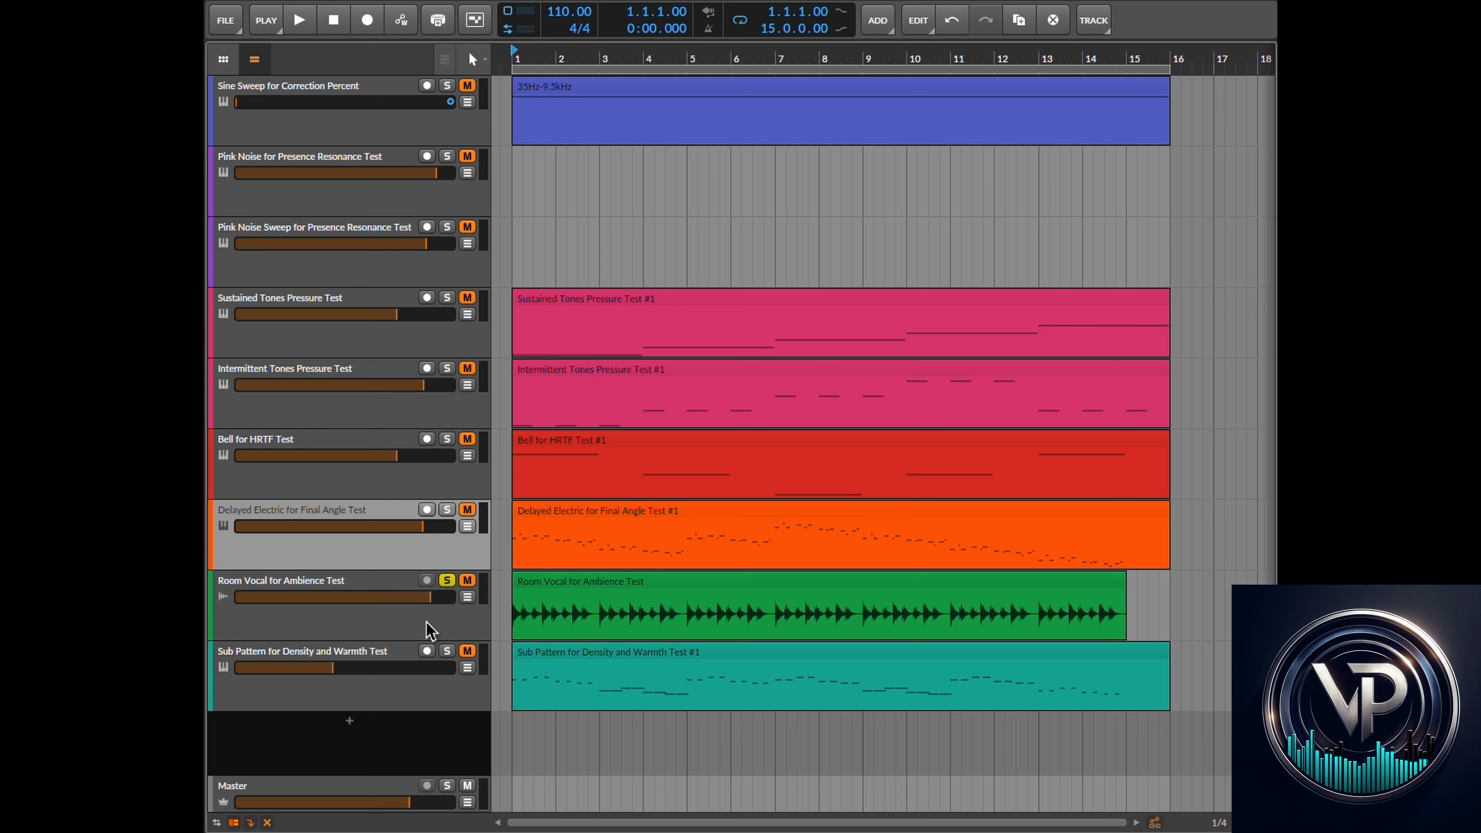
pyautogui.click(299, 21)
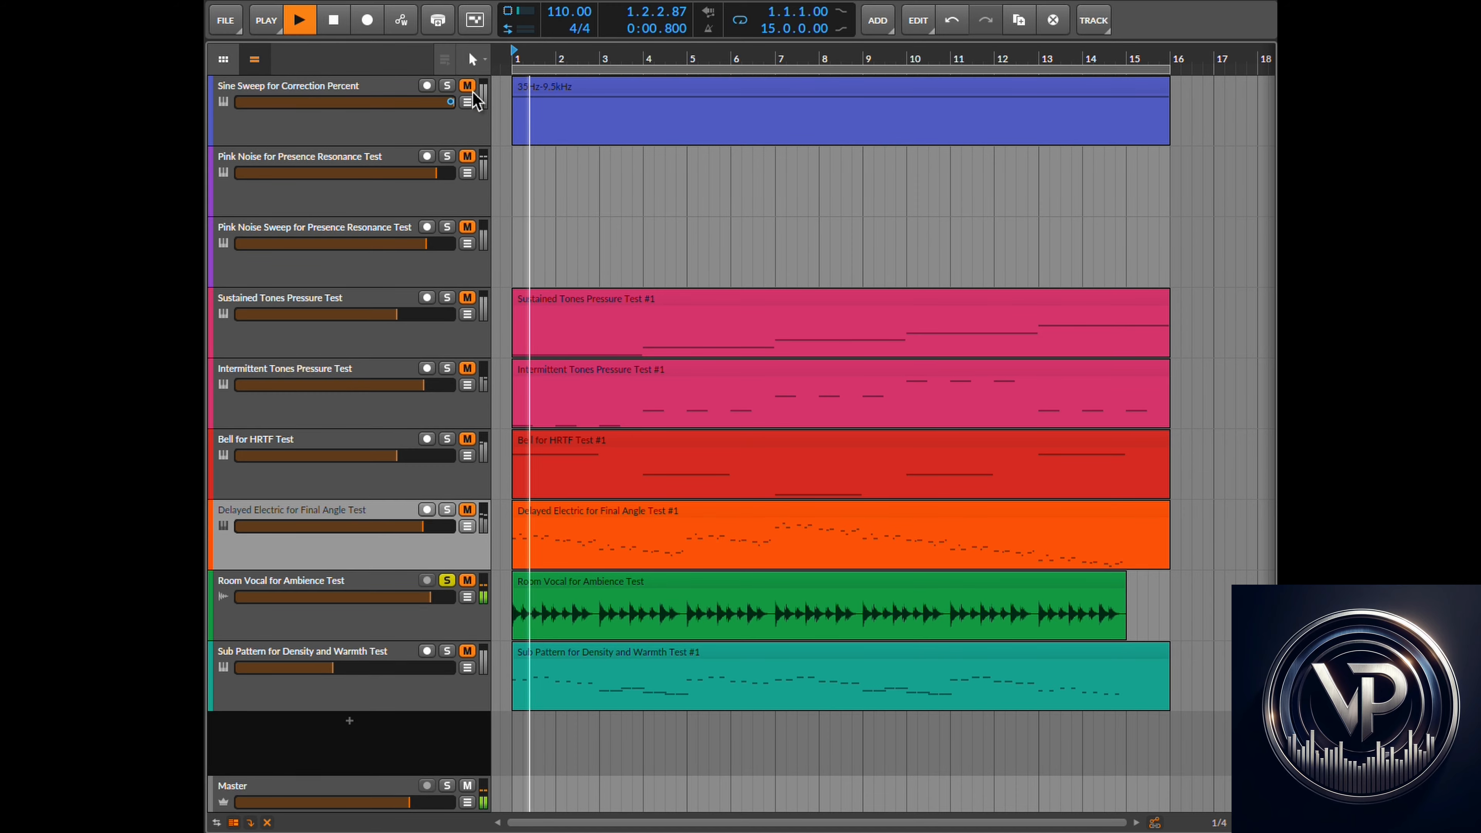
pyautogui.press('super+Tab')
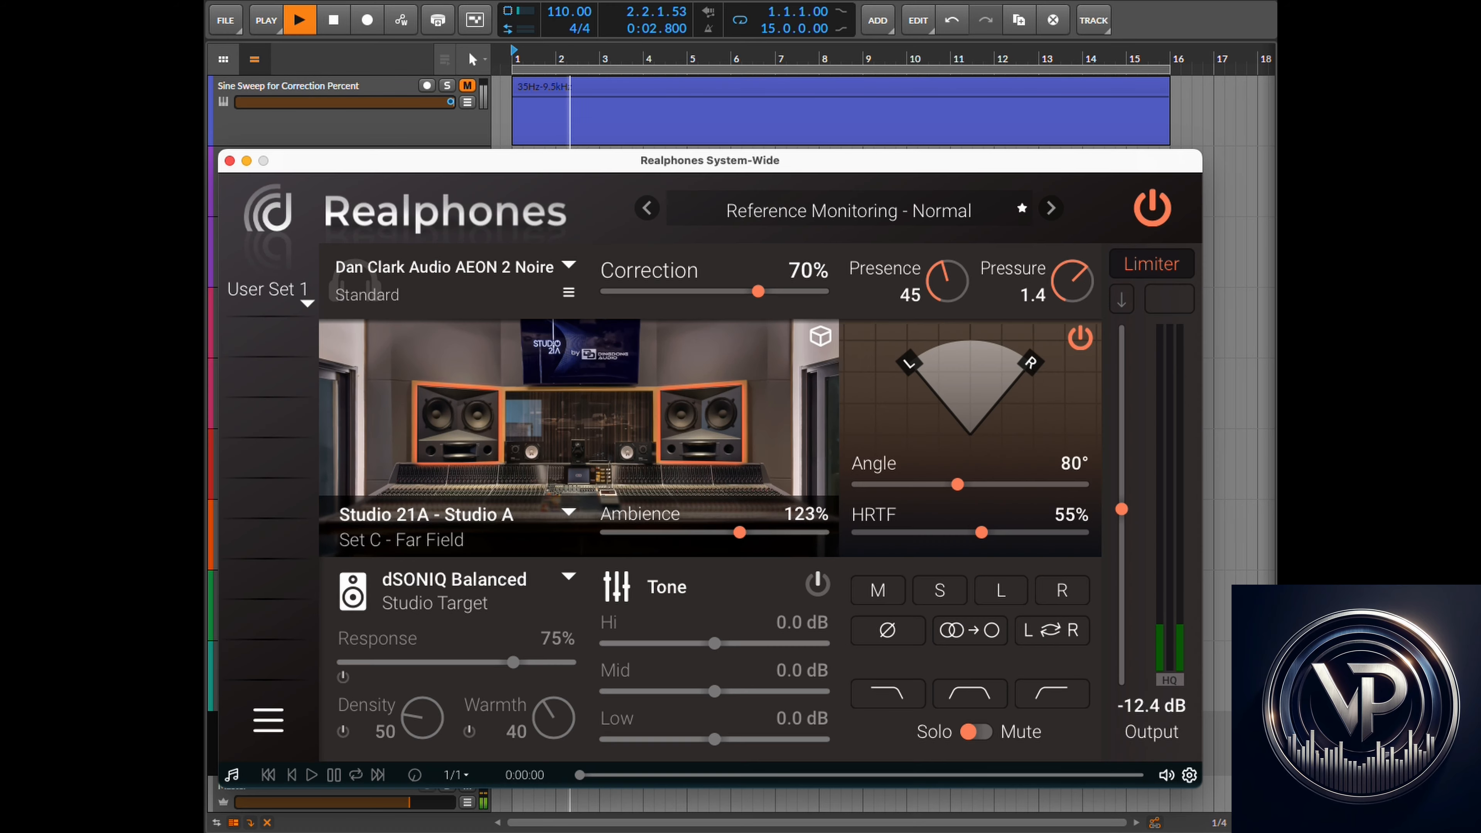
# - Lower Ambience to 61% while listening, then stop playback in the DAW
pyautogui.moveTo(740, 534); pyautogui.dragTo(672, 534)
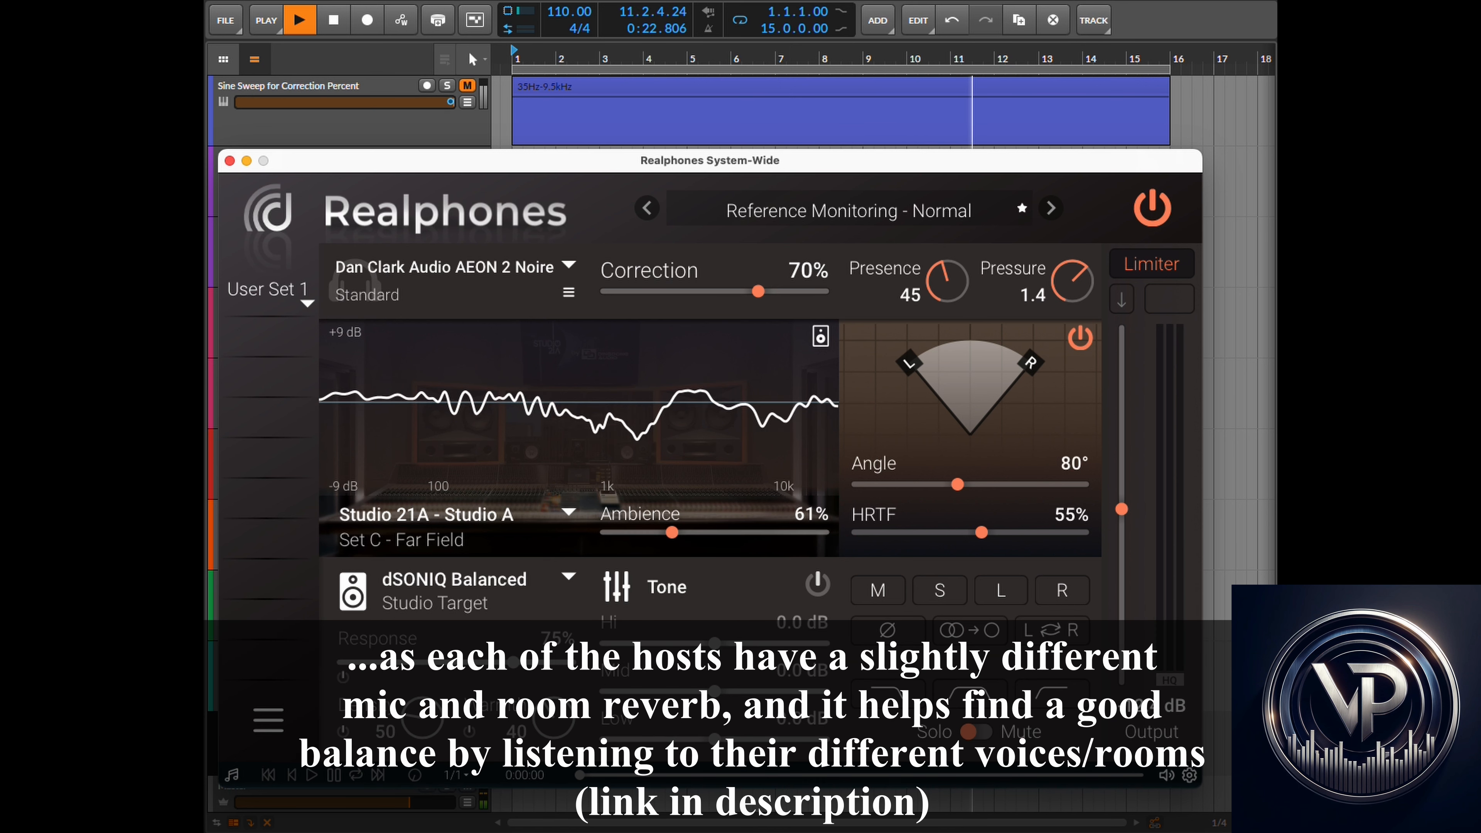
pyautogui.press('super+Tab')
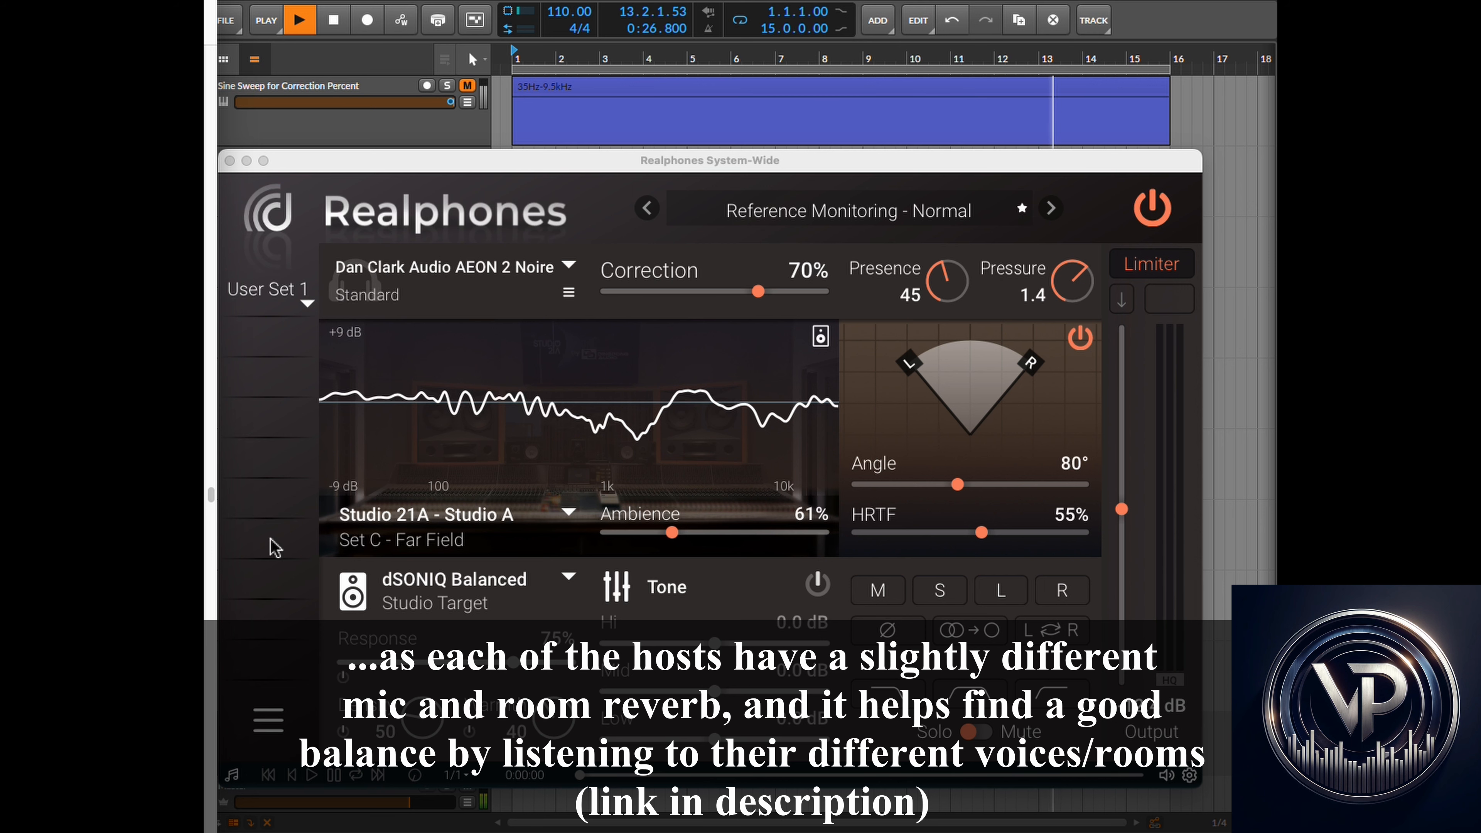
pyautogui.click(334, 20)
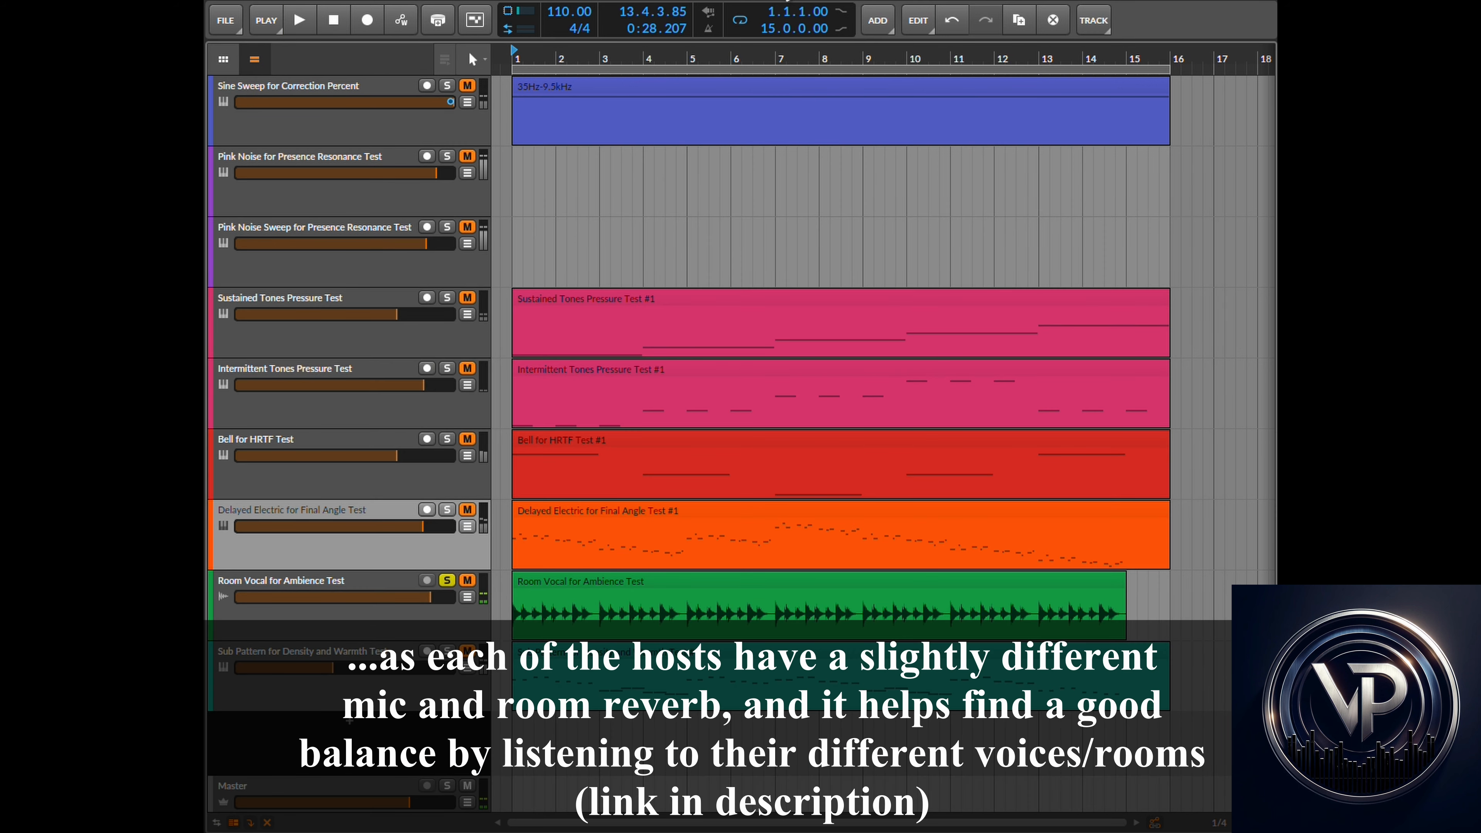
# - Browse the list of speaker target curves without changing the selection
pyautogui.click(784, 0)
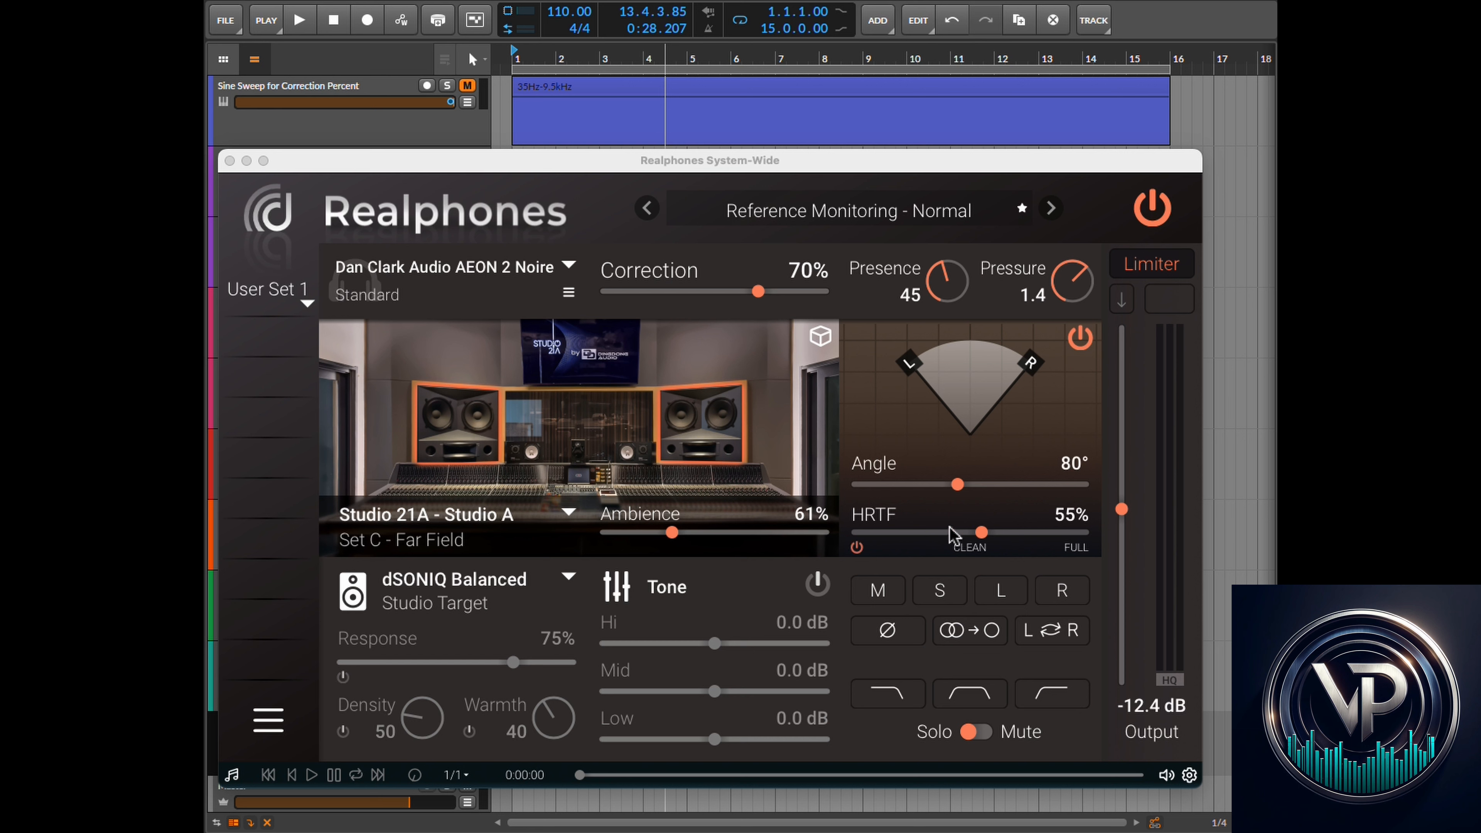
pyautogui.moveTo(500, 444)
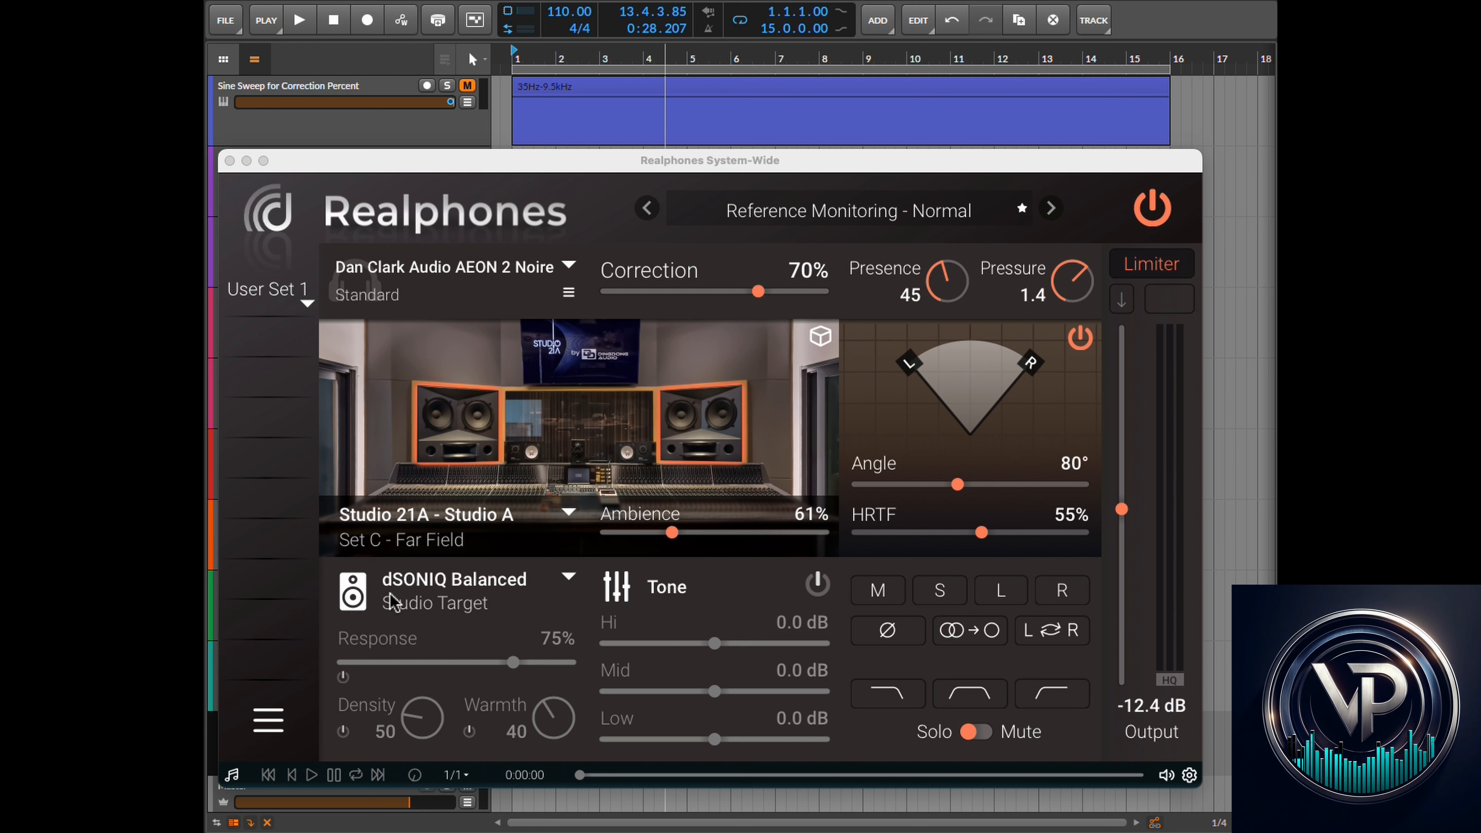
pyautogui.click(569, 578)
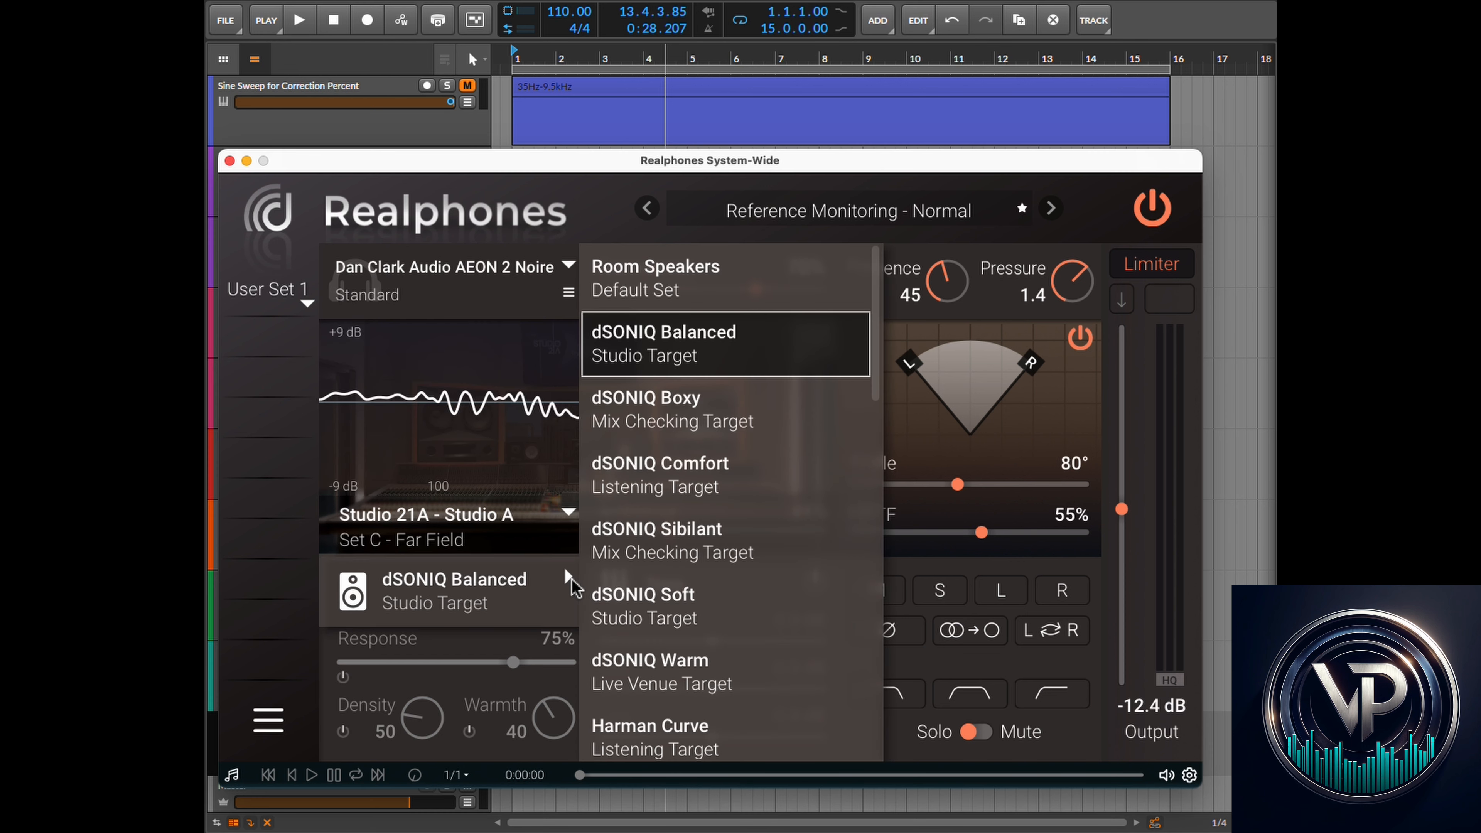
pyautogui.scroll(-8, 708, 605)
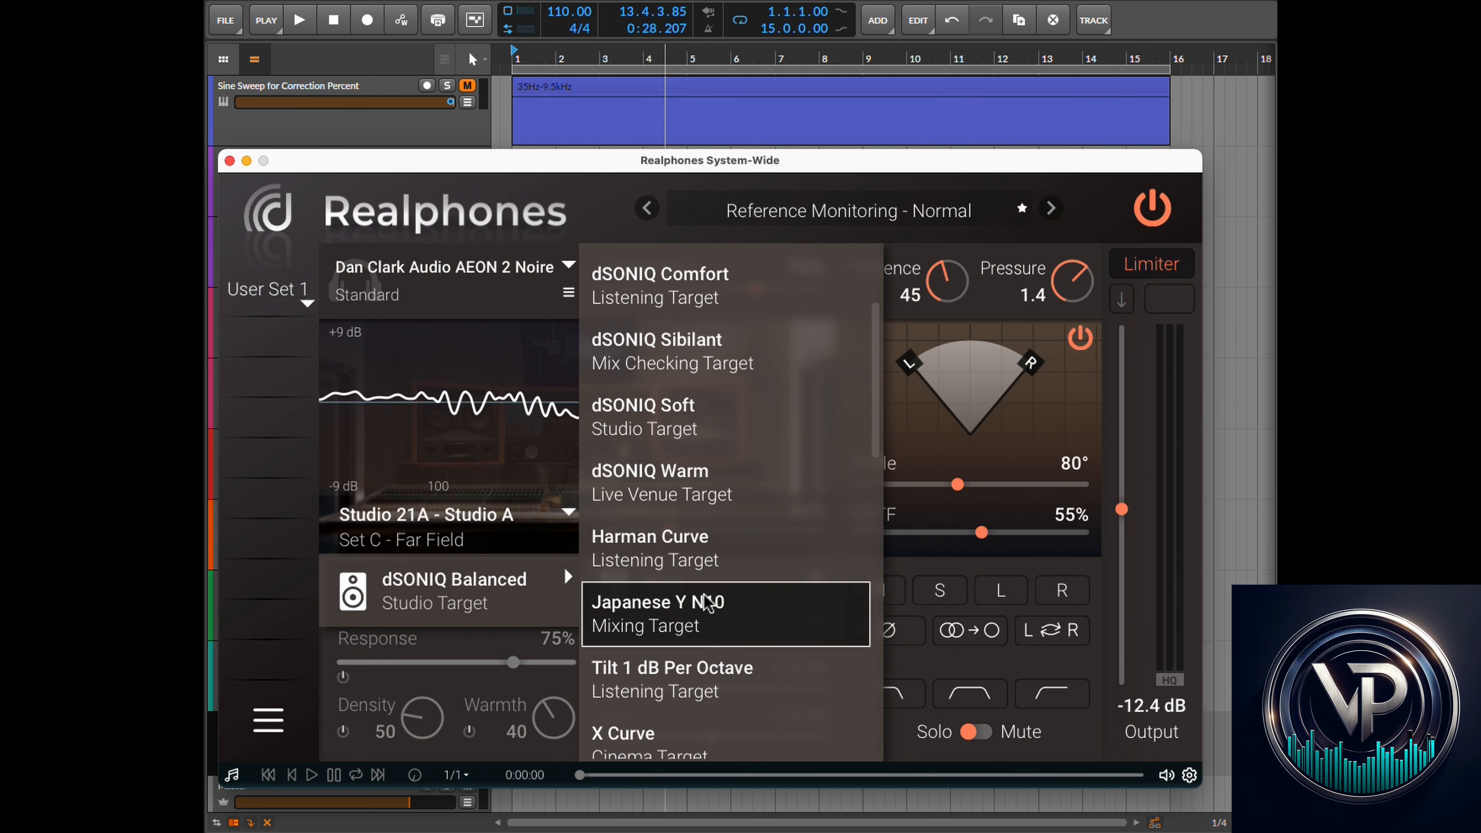
pyautogui.scroll(-6, 709, 657)
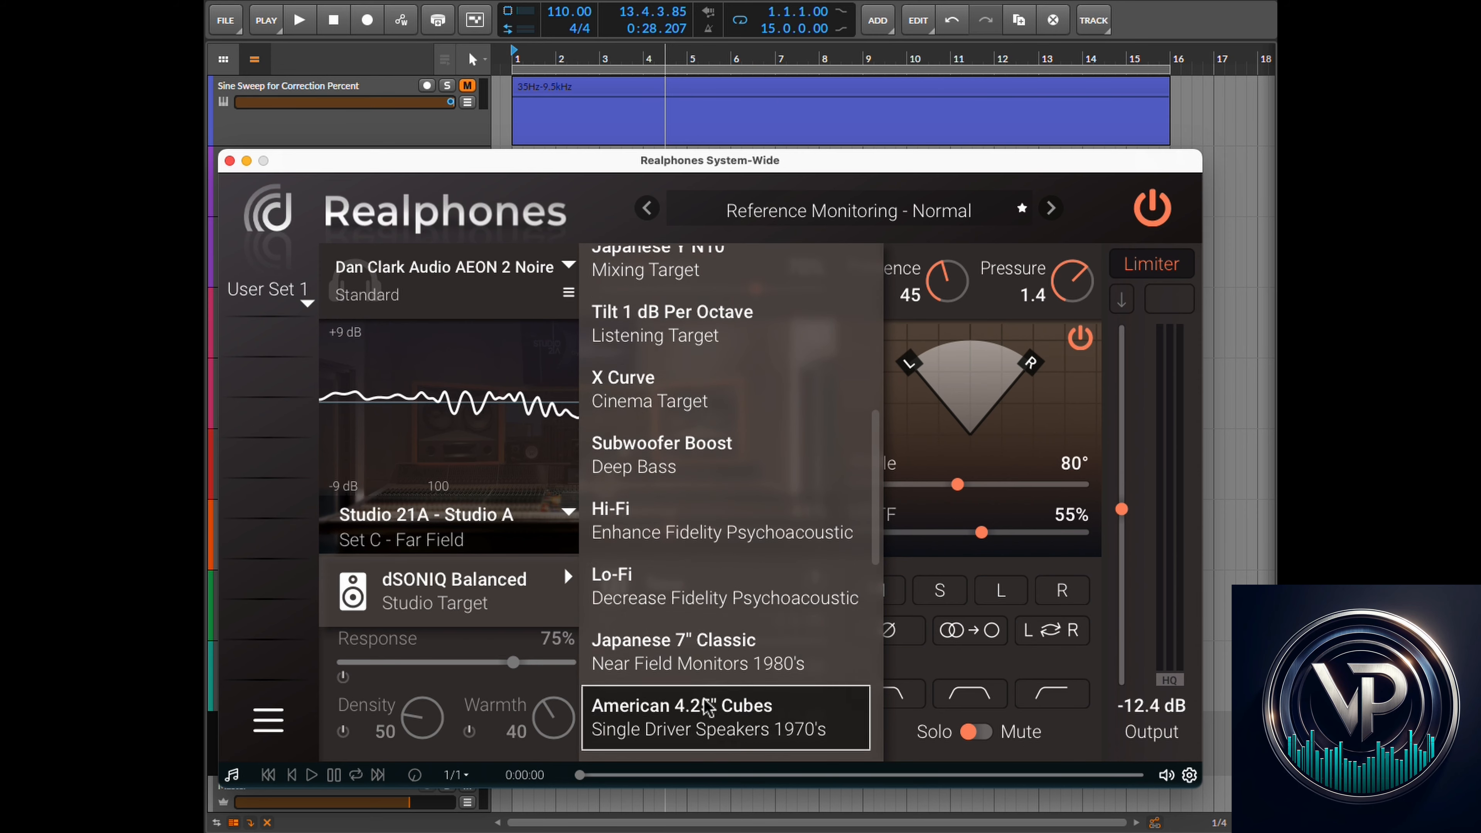
pyautogui.scroll(-5, 708, 712)
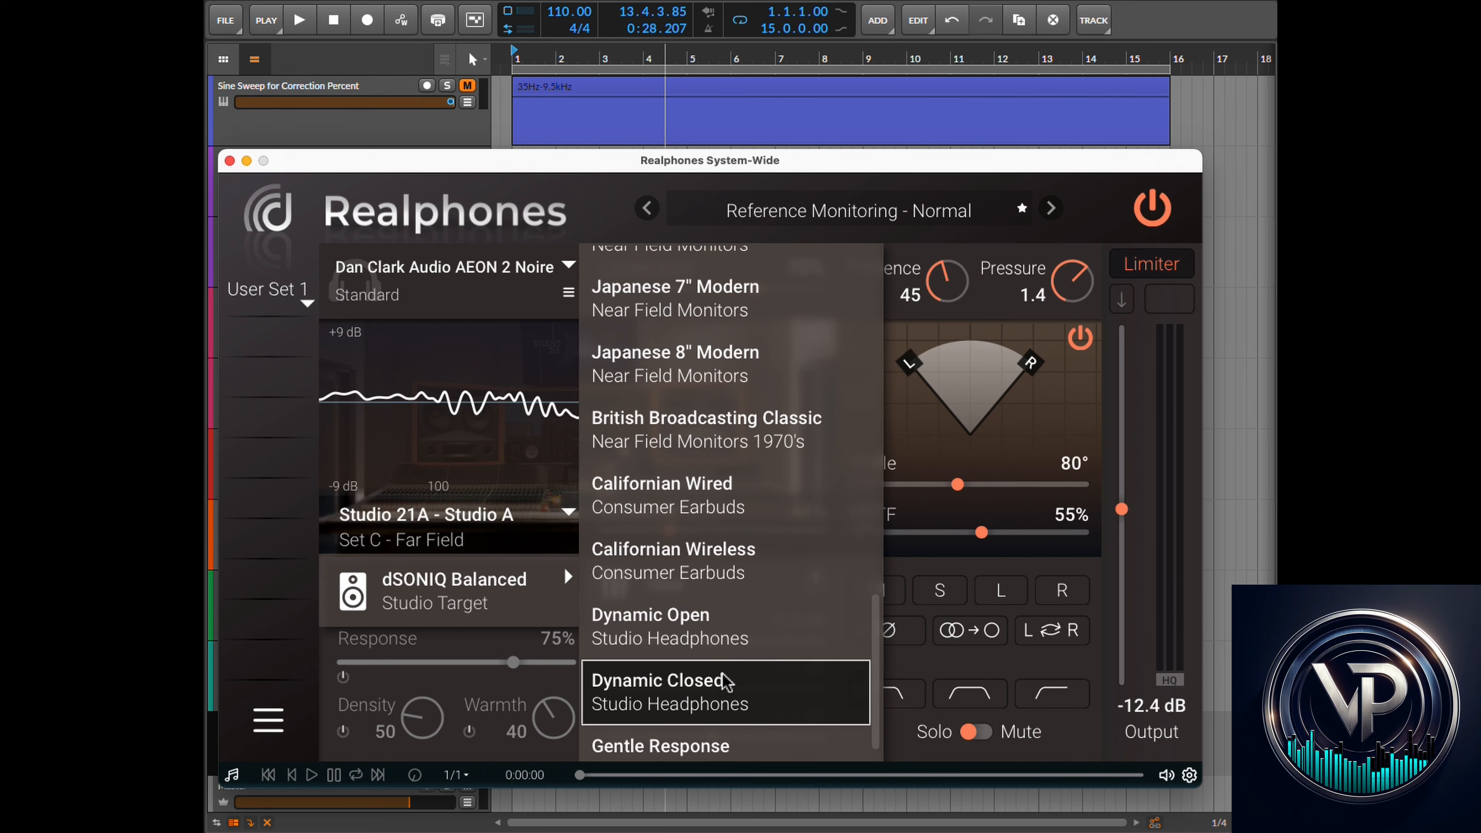
pyautogui.scroll(-1, 727, 605)
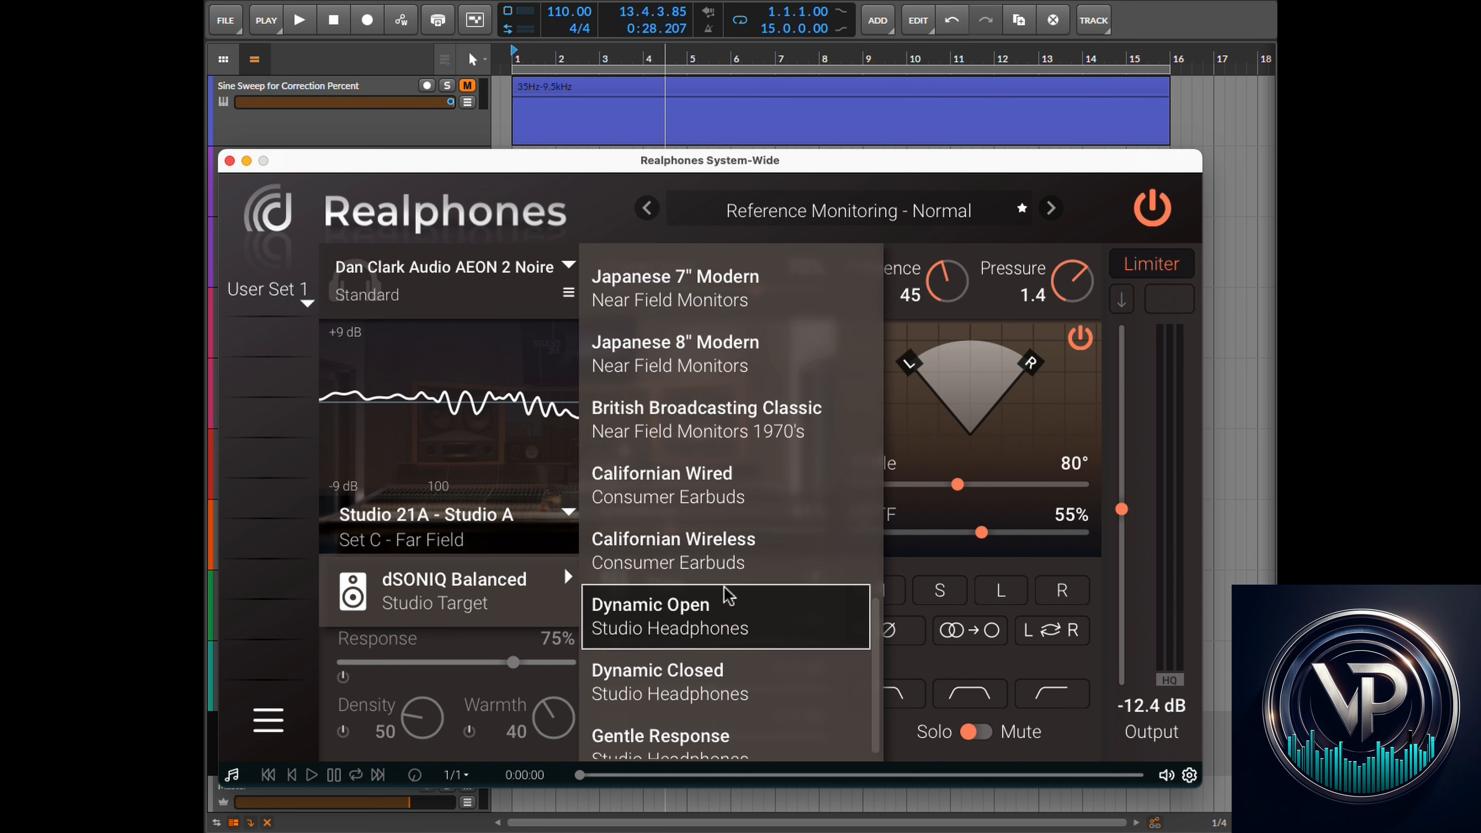
pyautogui.scroll(5, 725, 670)
pyautogui.scroll(10, 724, 671)
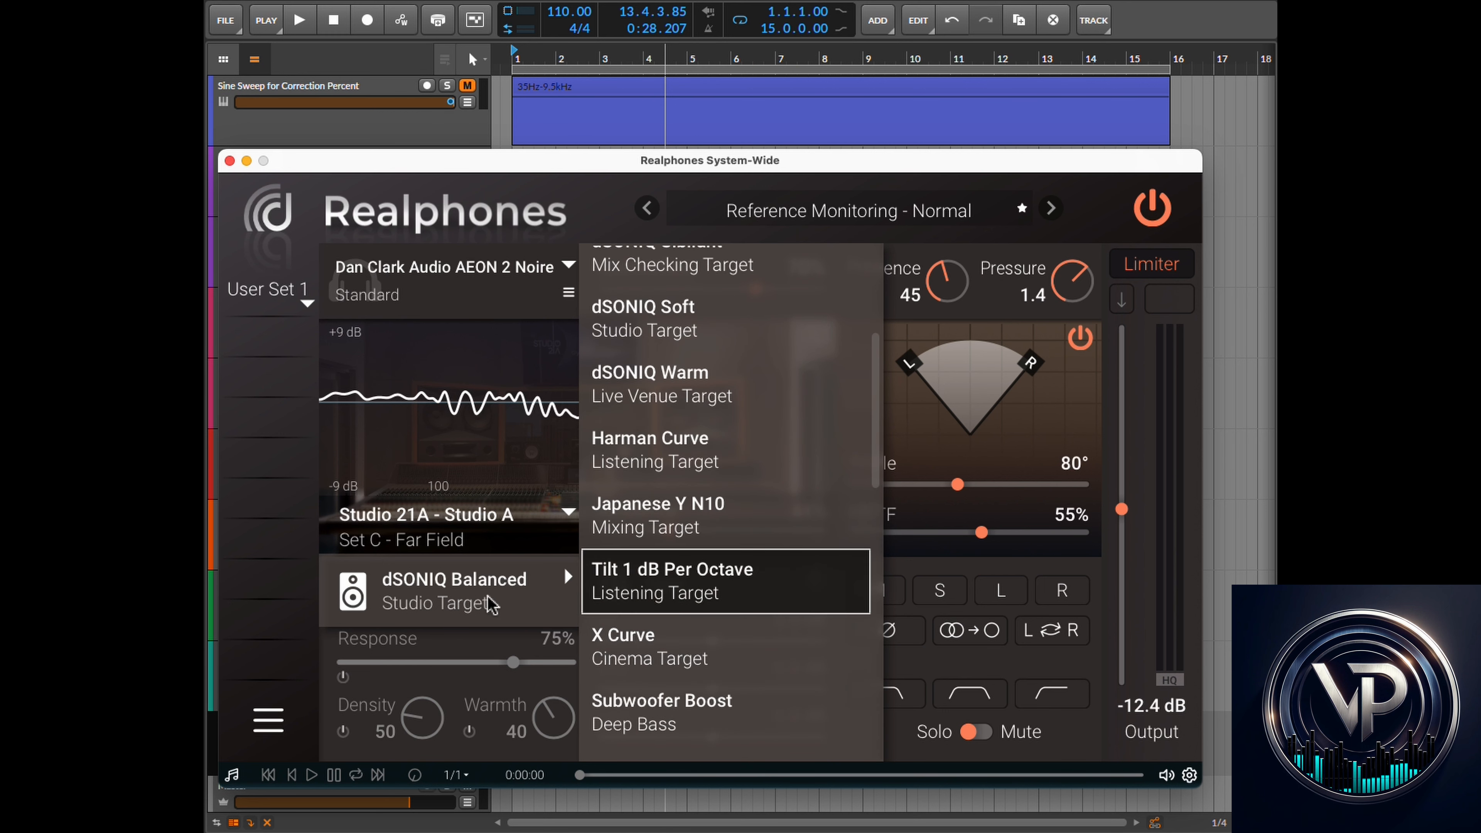
pyautogui.click(563, 568)
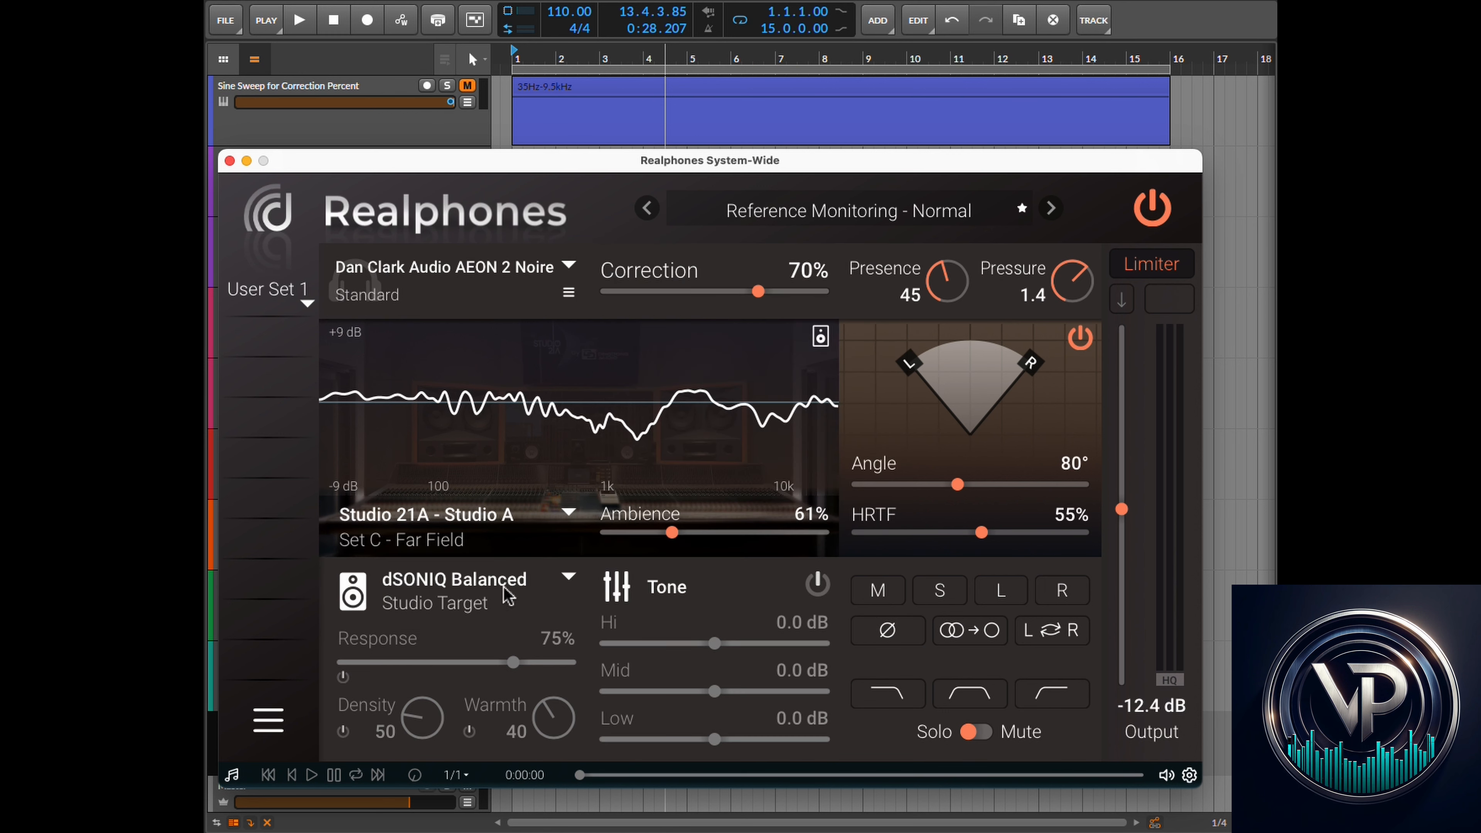
# - Lower the speaker target Response to 42%
pyautogui.click(343, 677)
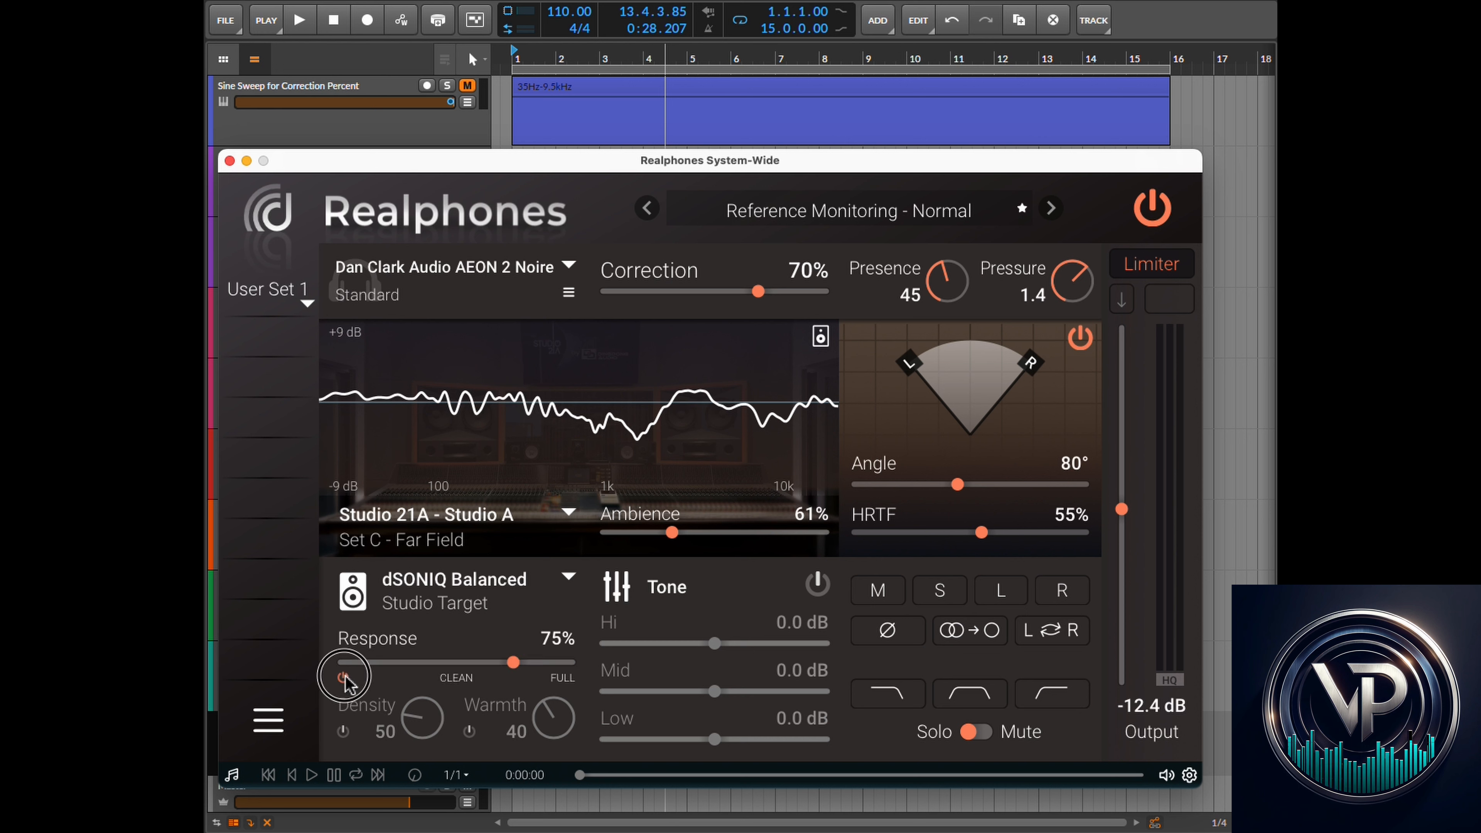
pyautogui.click(503, 664)
pyautogui.moveTo(500, 665); pyautogui.dragTo(438, 668)
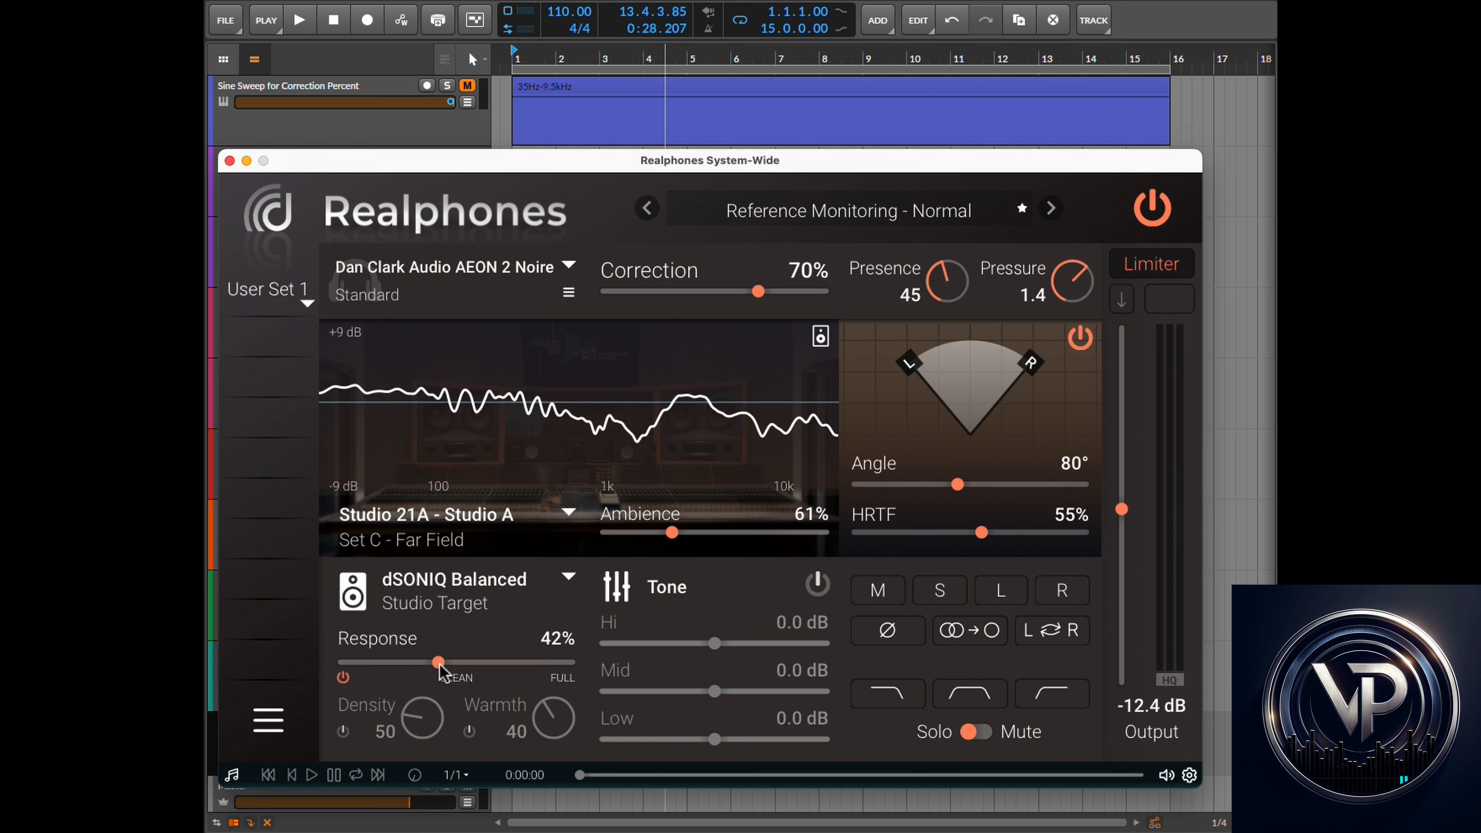
# - Switch the speaker target to Lo-Fi
pyautogui.click(568, 576)
pyautogui.scroll(-5, 711, 493)
pyautogui.scroll(-5, 714, 497)
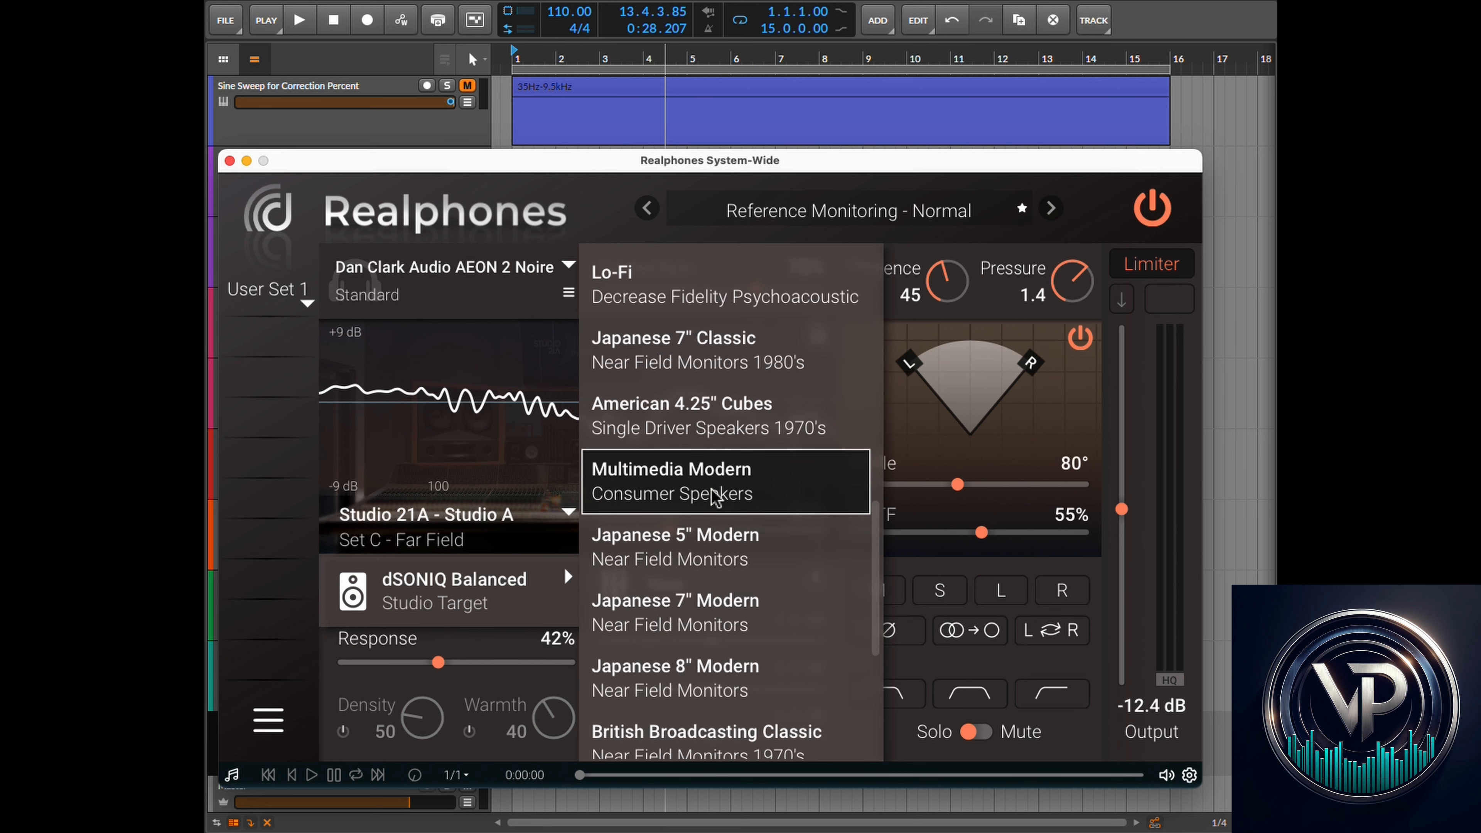
pyautogui.scroll(1, 714, 497)
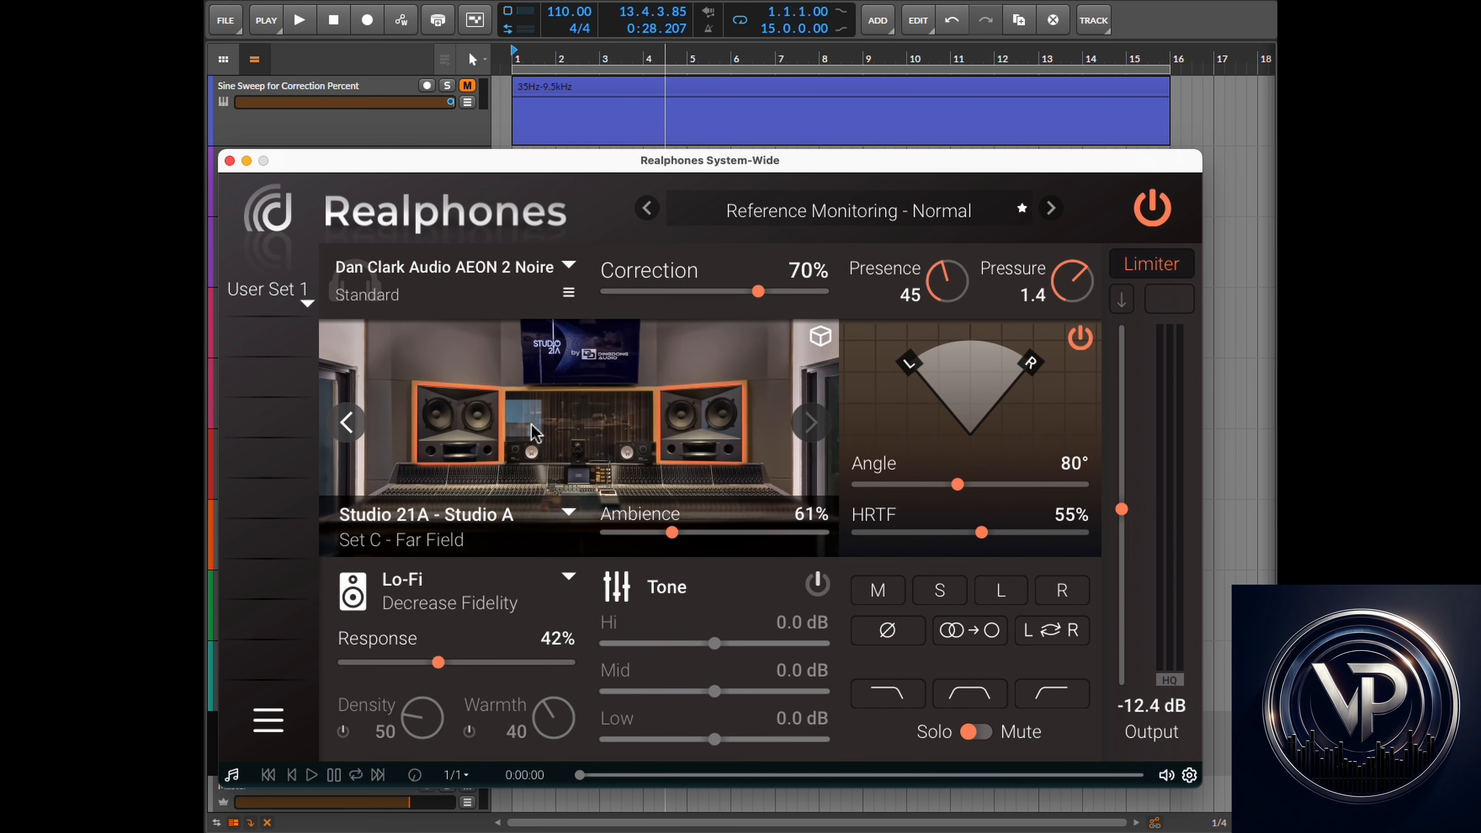
# - Set Response to 0% and return the speaker target to dSONIQ Balanced
pyautogui.moveTo(441, 665); pyautogui.dragTo(341, 664)
pyautogui.click(568, 577)
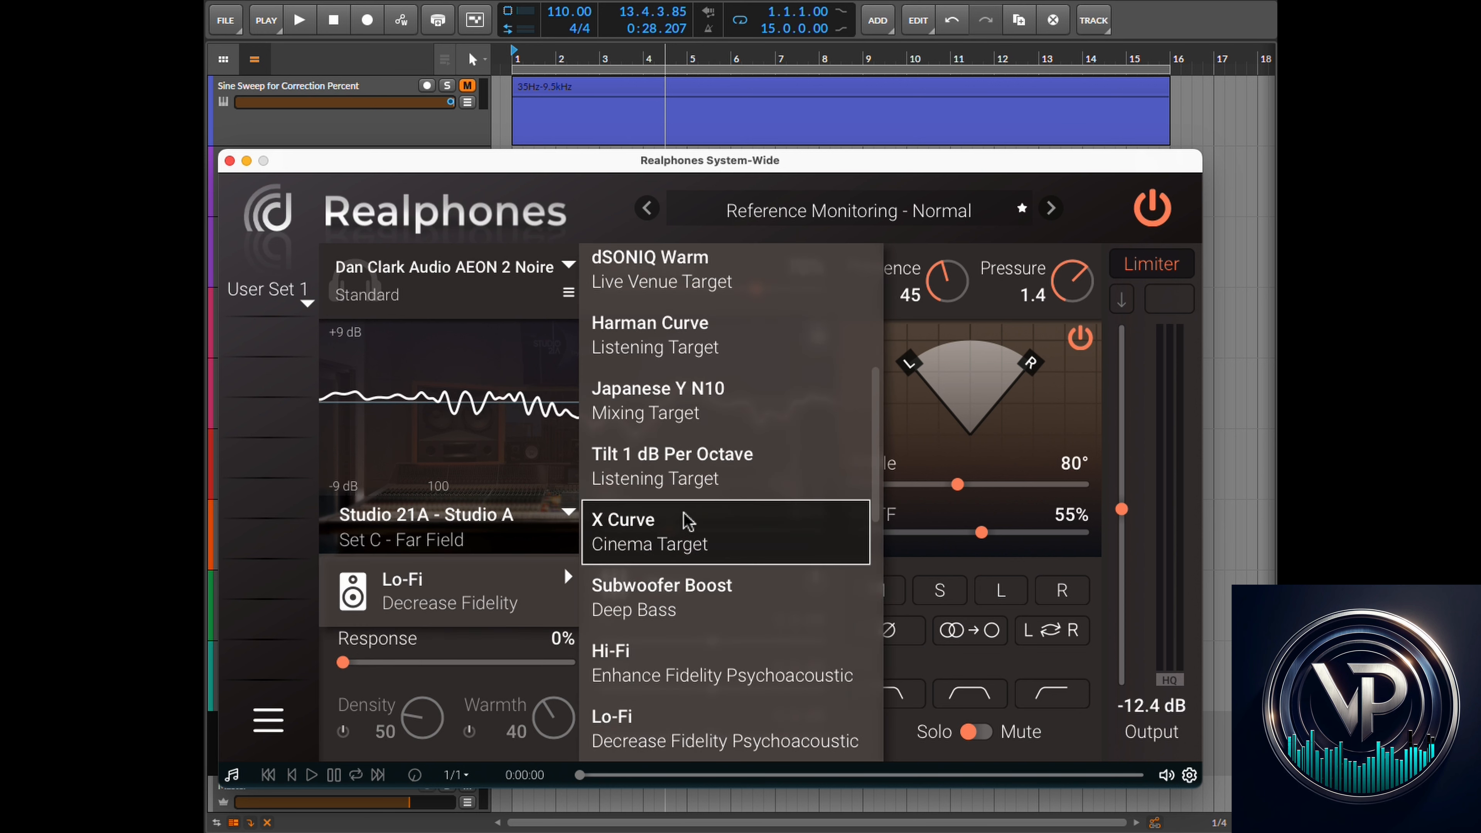
pyautogui.scroll(5, 681, 519)
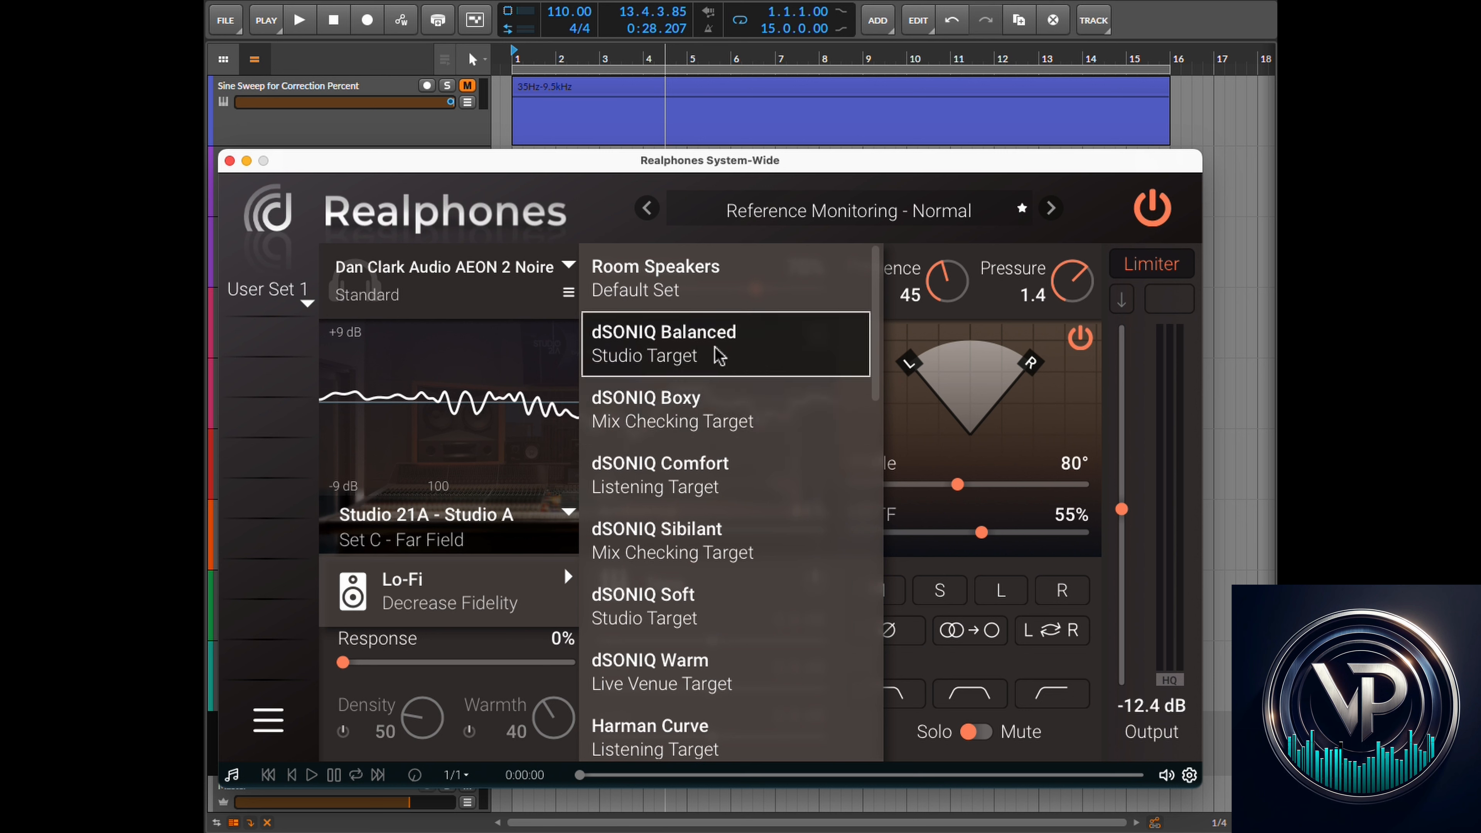
pyautogui.click(671, 353)
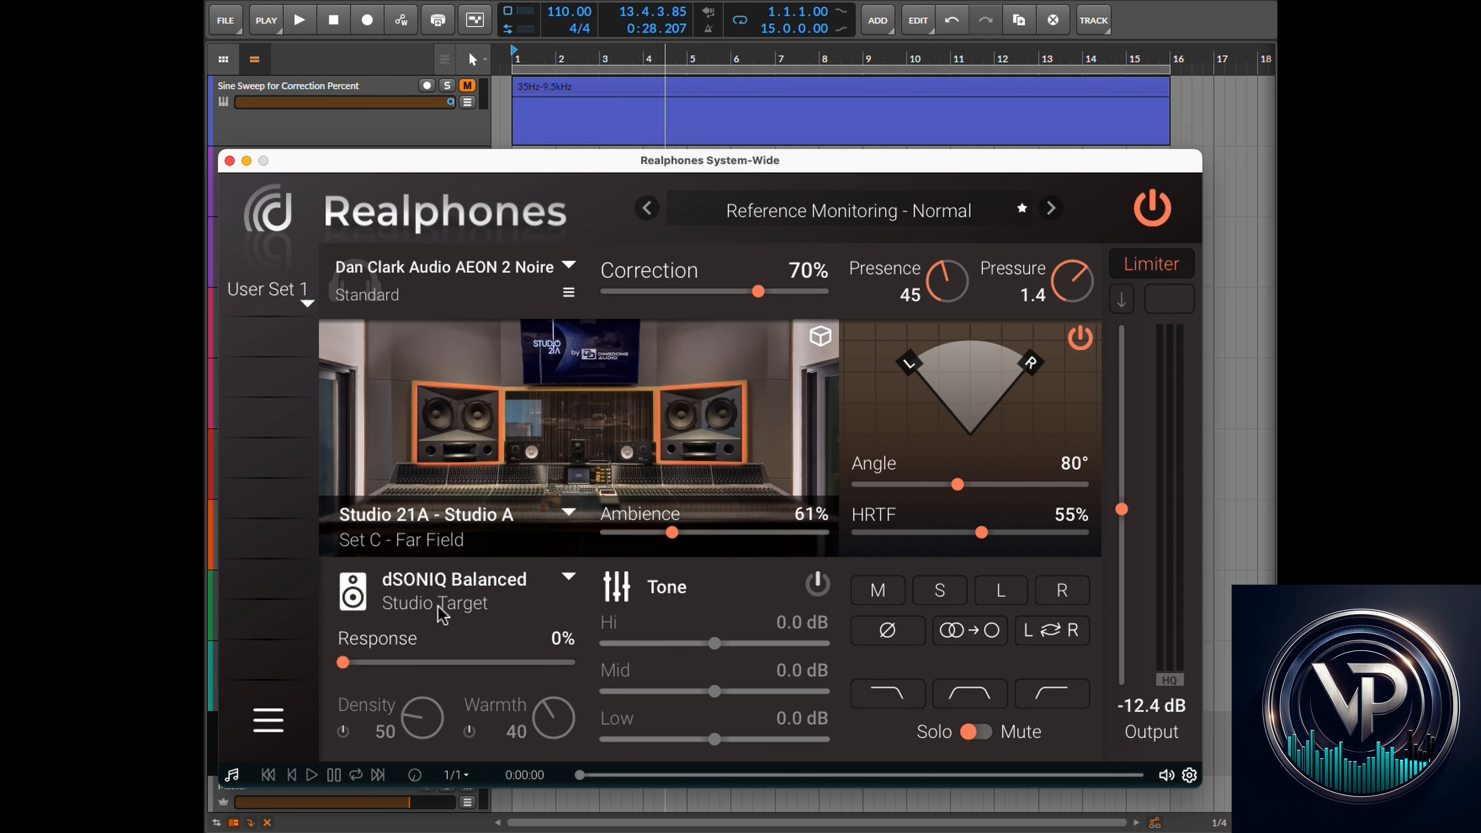
# - Set the speaker target Response to 26%
pyautogui.moveTo(347, 671); pyautogui.dragTo(440, 680)
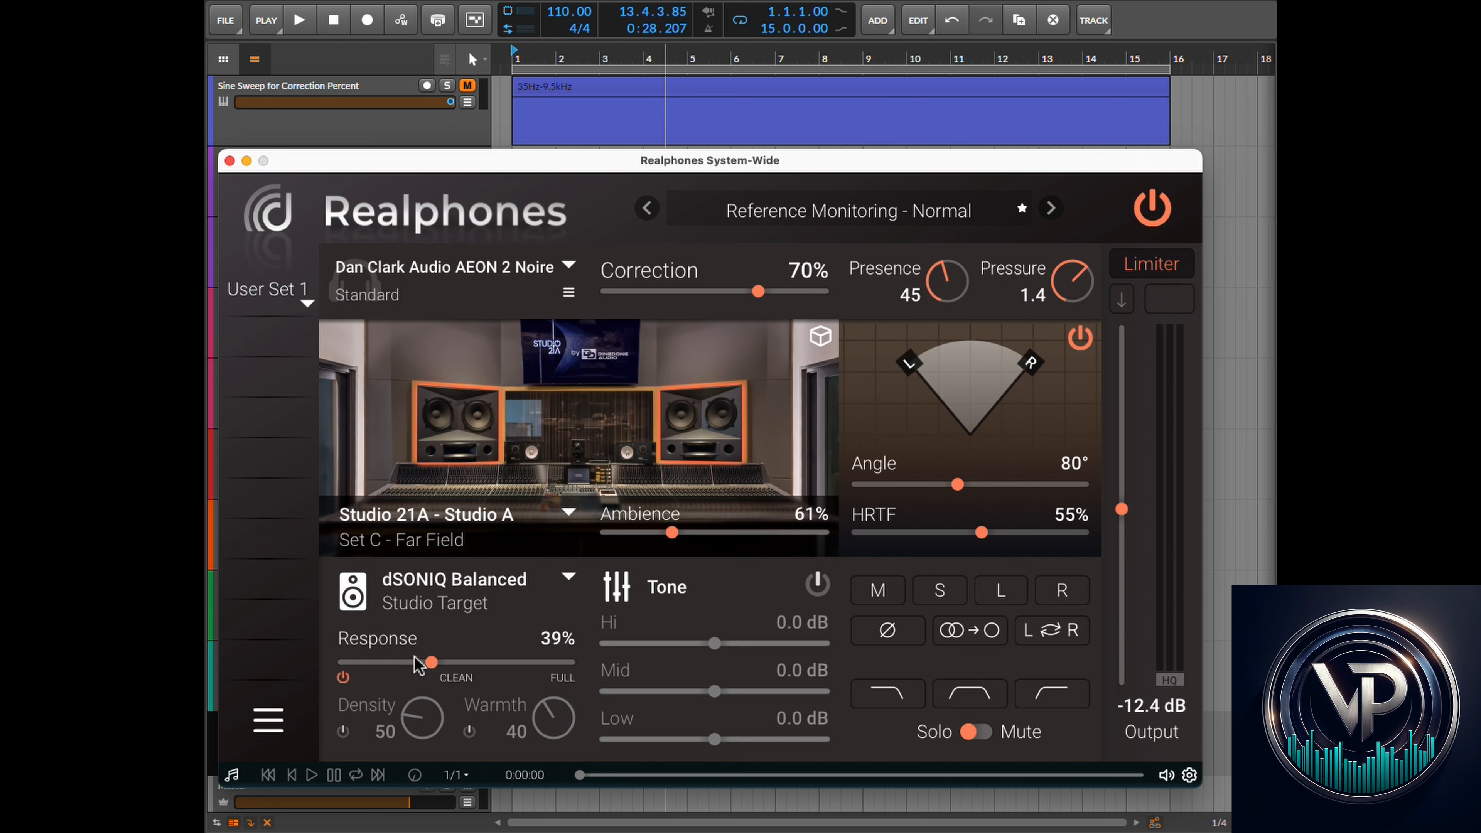
pyautogui.moveTo(432, 668); pyautogui.dragTo(393, 664)
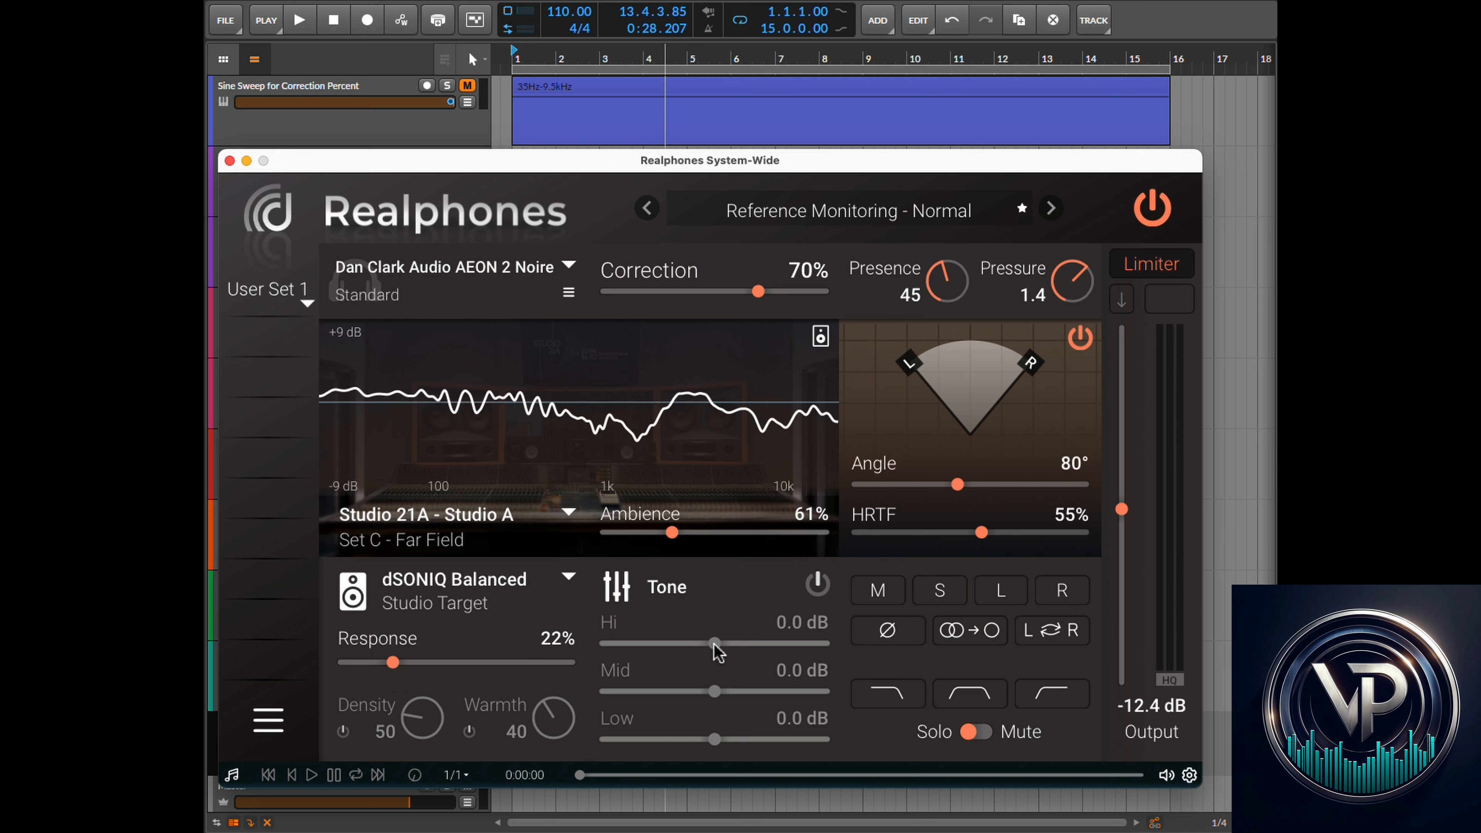
pyautogui.moveTo(403, 676); pyautogui.dragTo(405, 671)
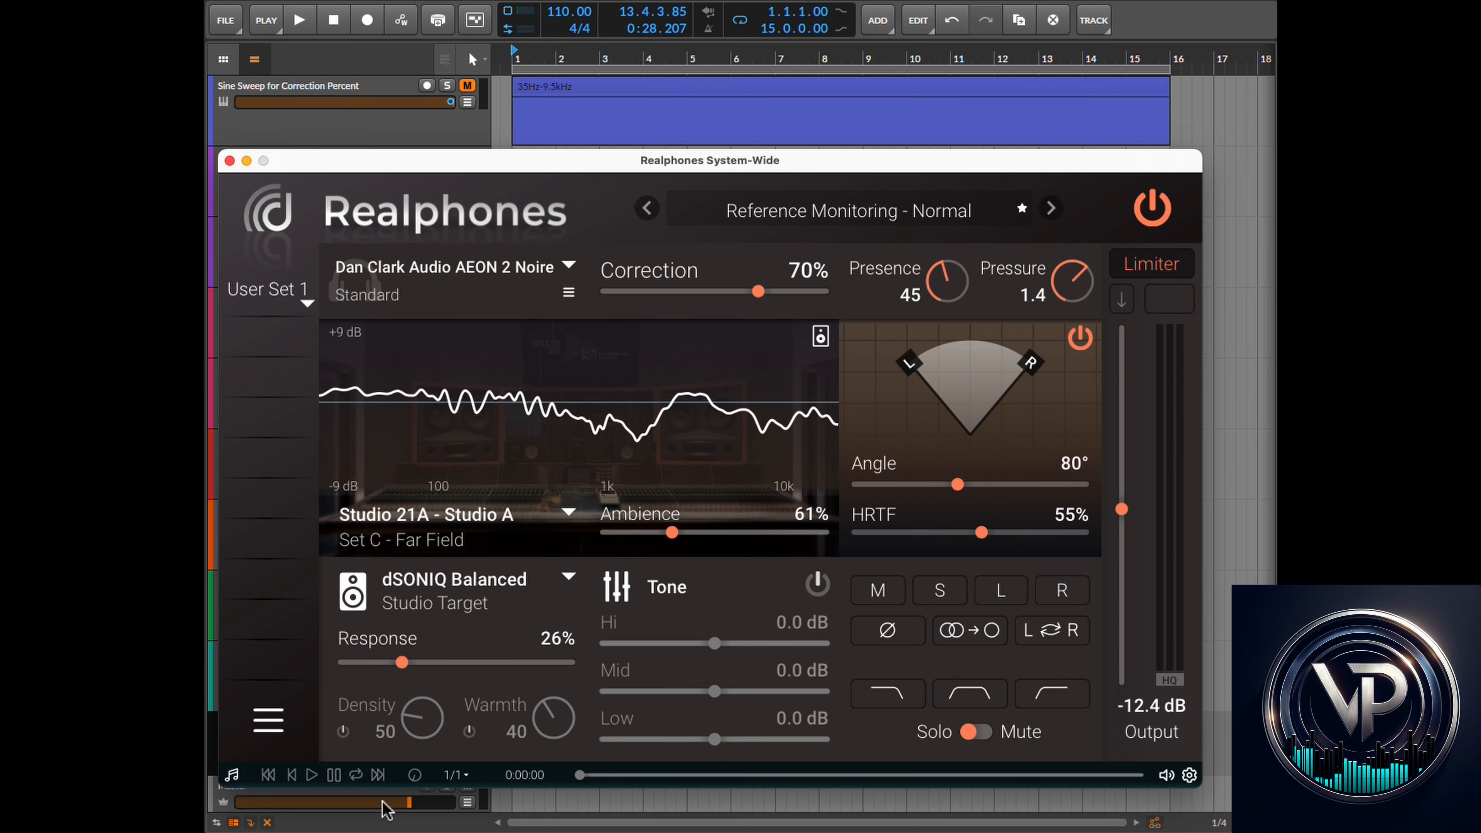
# - In the DAW, return to the start, solo the Pink Noise for Presence Resonance Test track and start playback
pyautogui.click(825, 0)
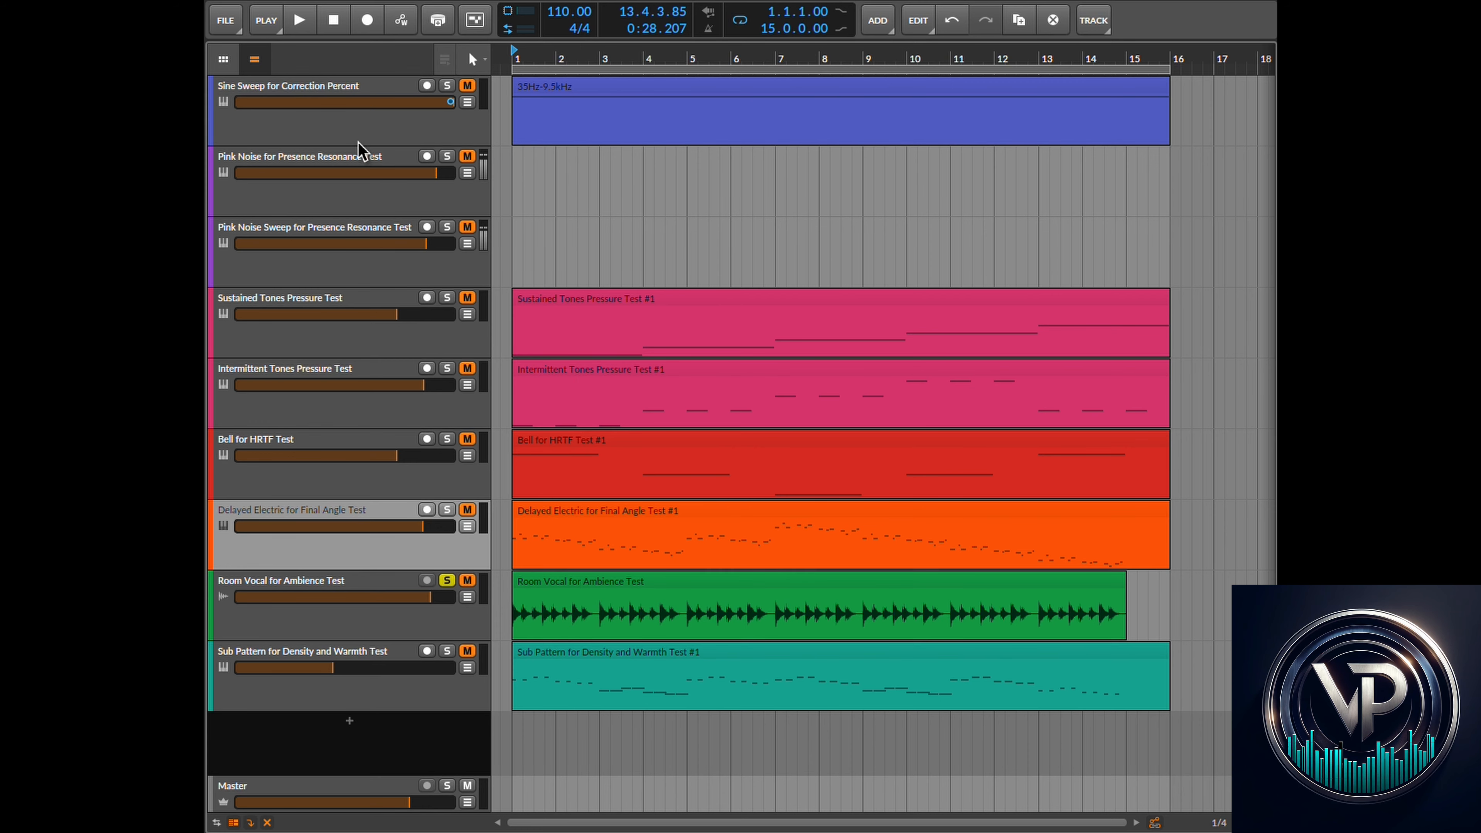
pyautogui.click(335, 22)
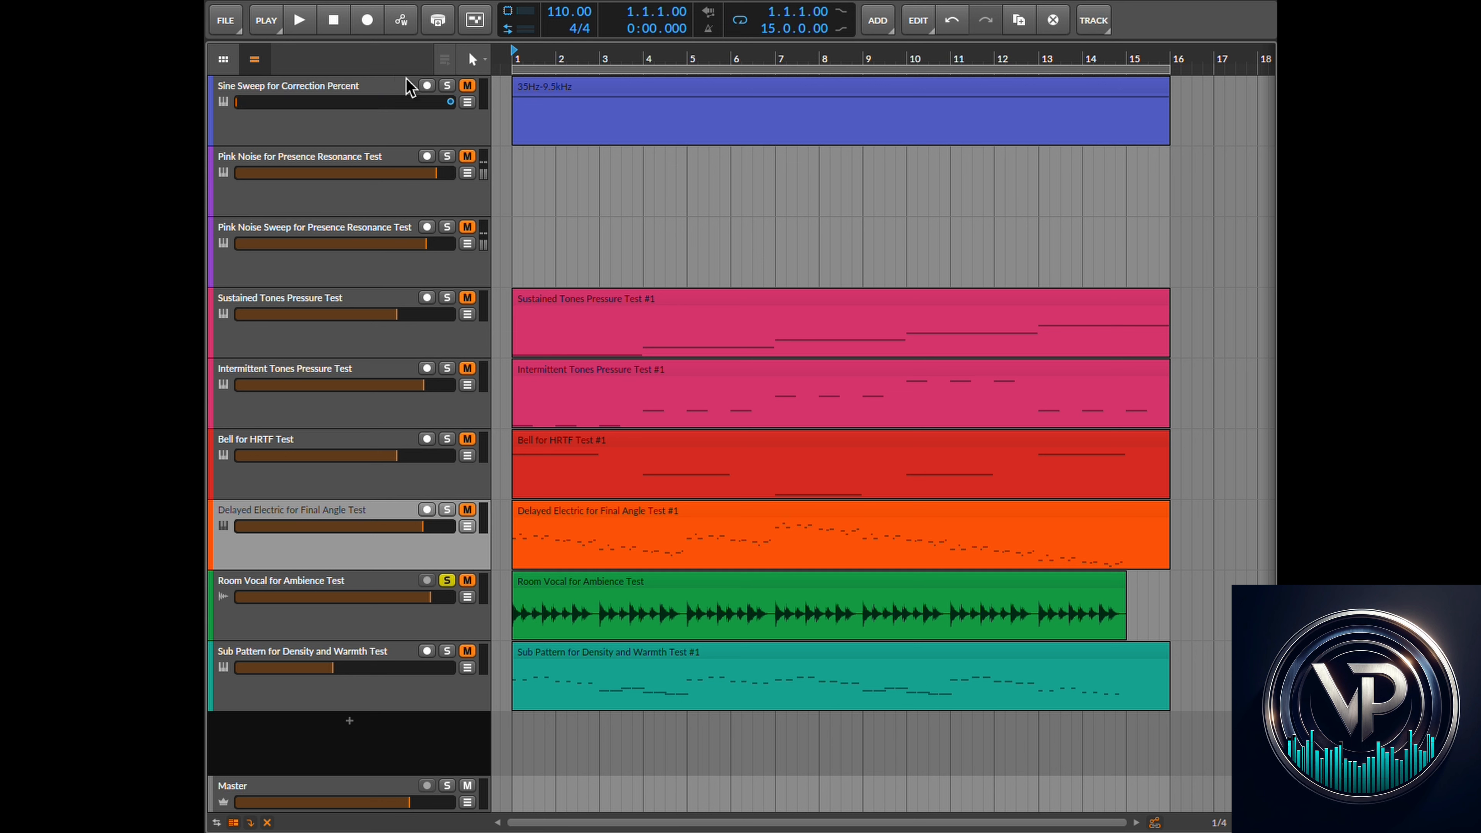
pyautogui.click(446, 157)
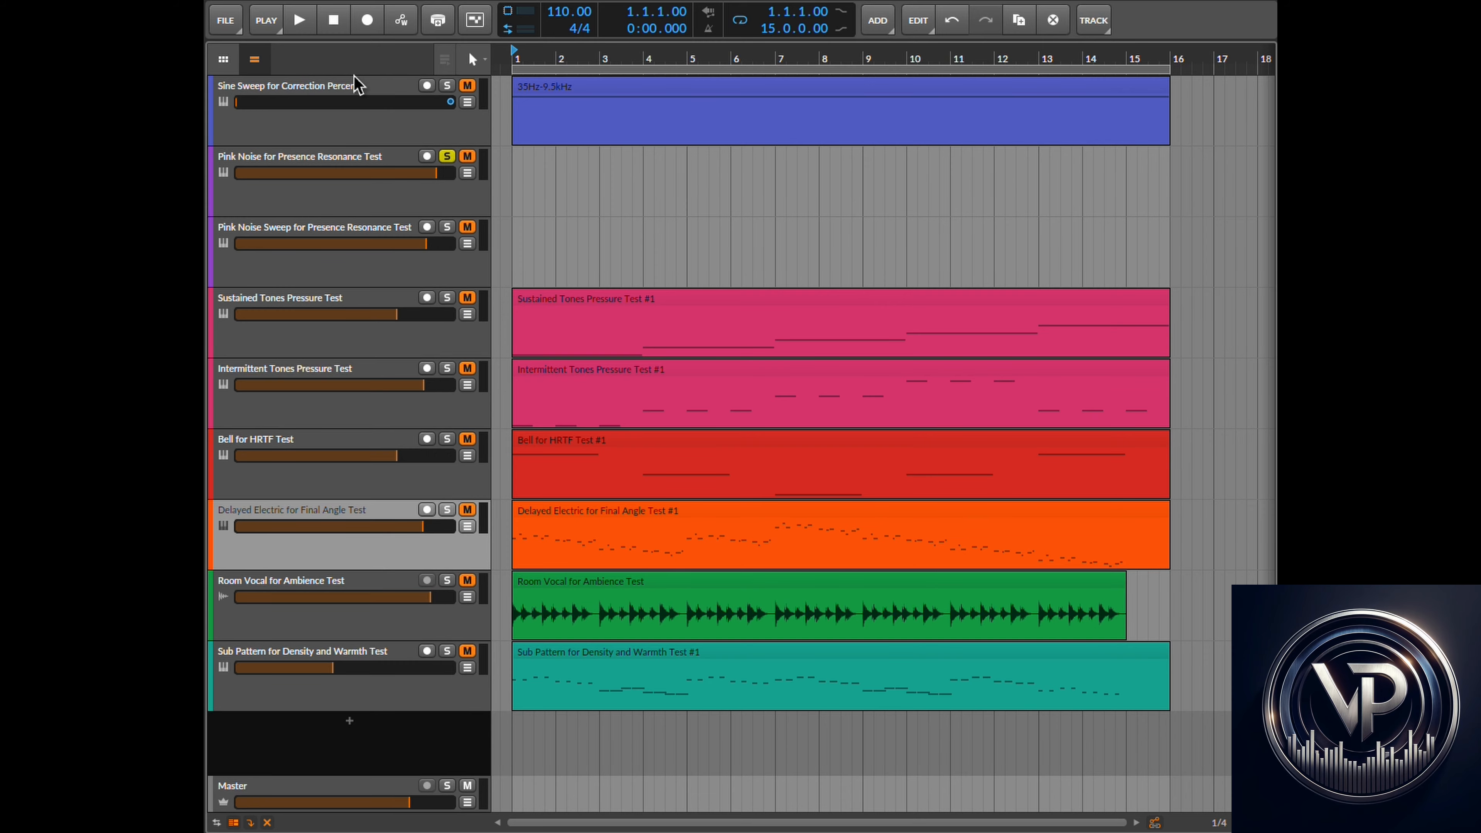
pyautogui.click(299, 21)
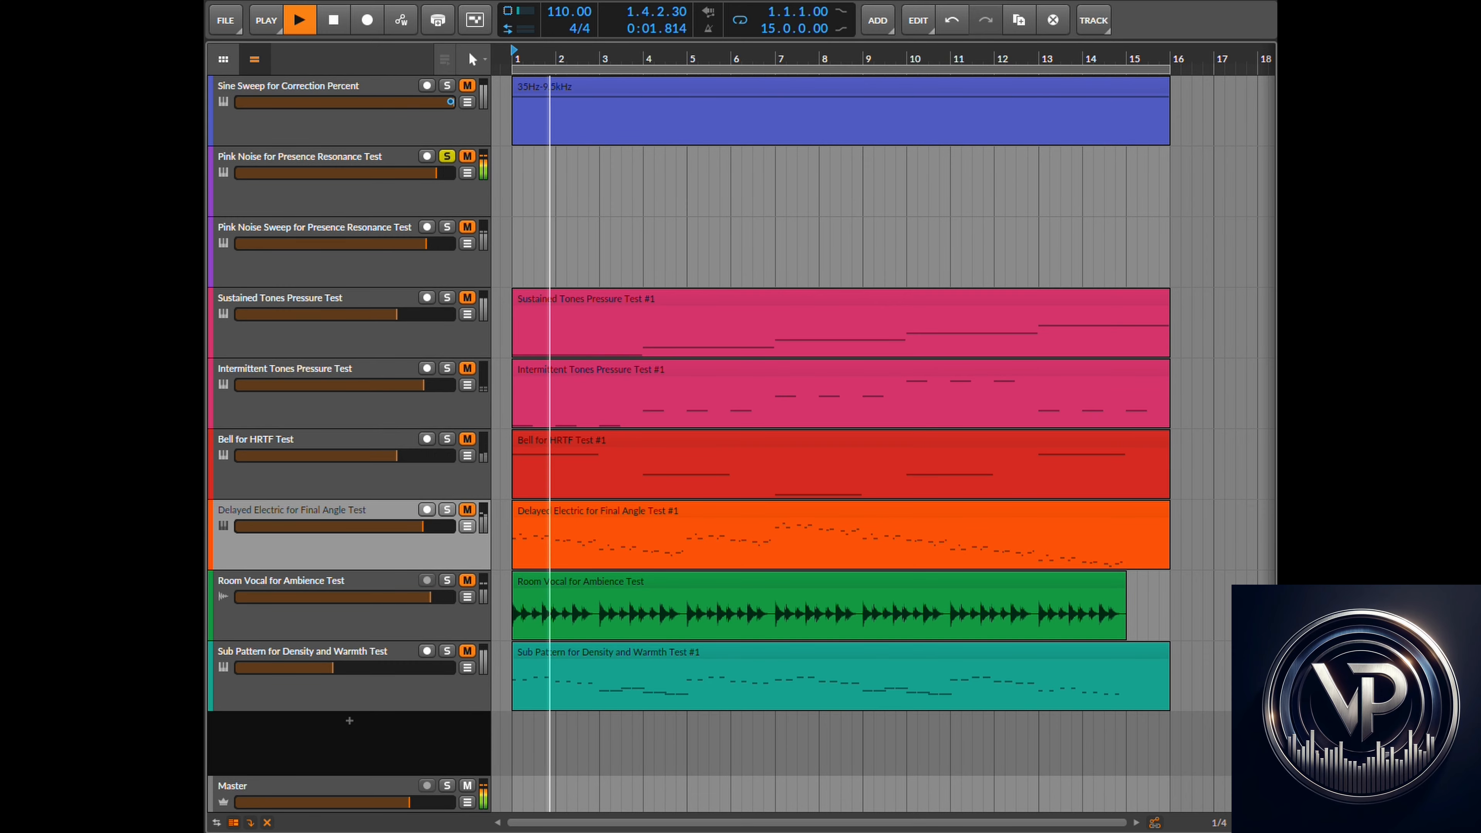
# - Back in the plugin, lower the Output level to -14.6 dB
pyautogui.press('super+Tab')
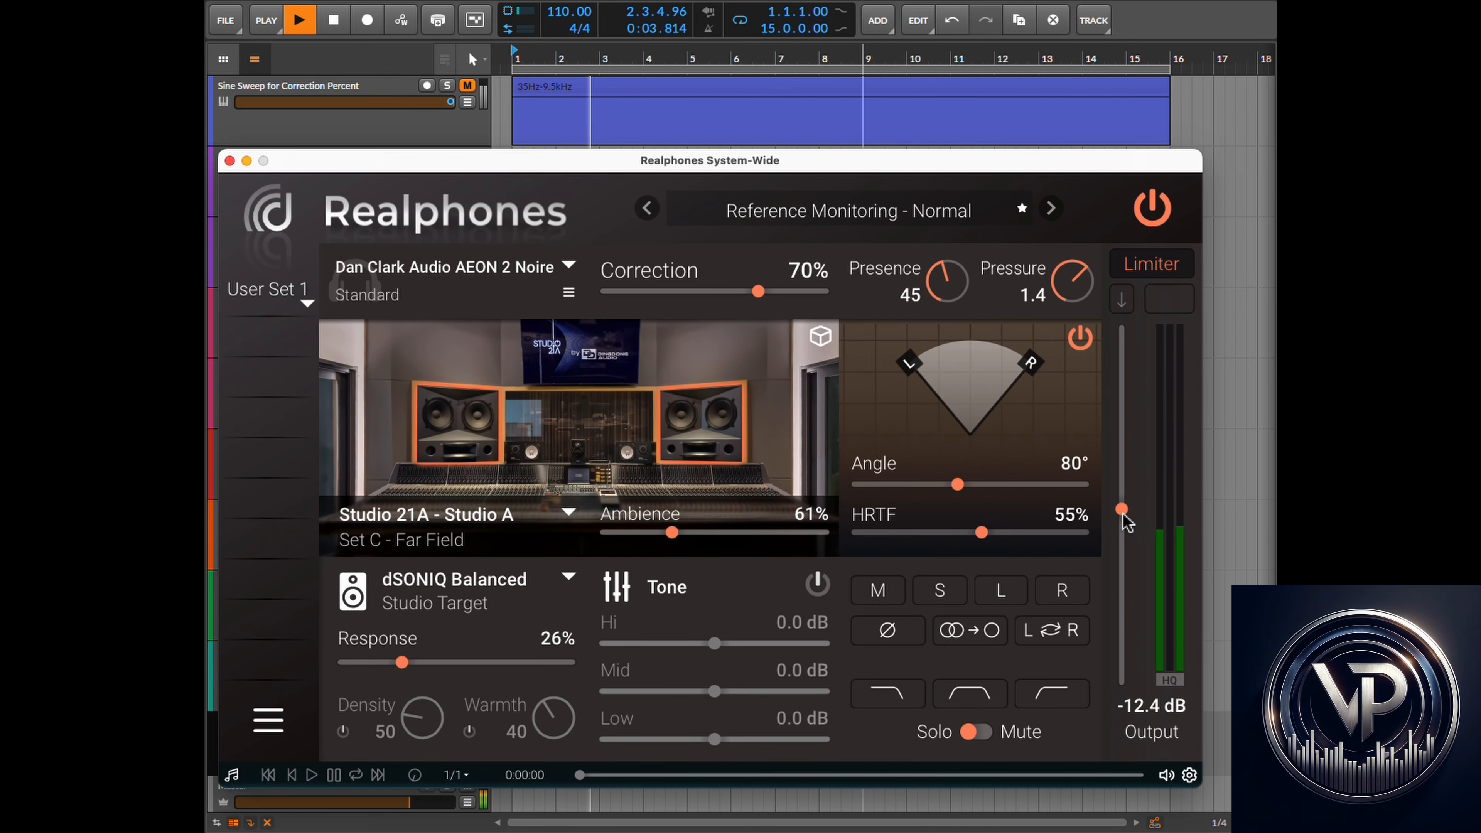
pyautogui.moveTo(1121, 509); pyautogui.dragTo(1121, 530)
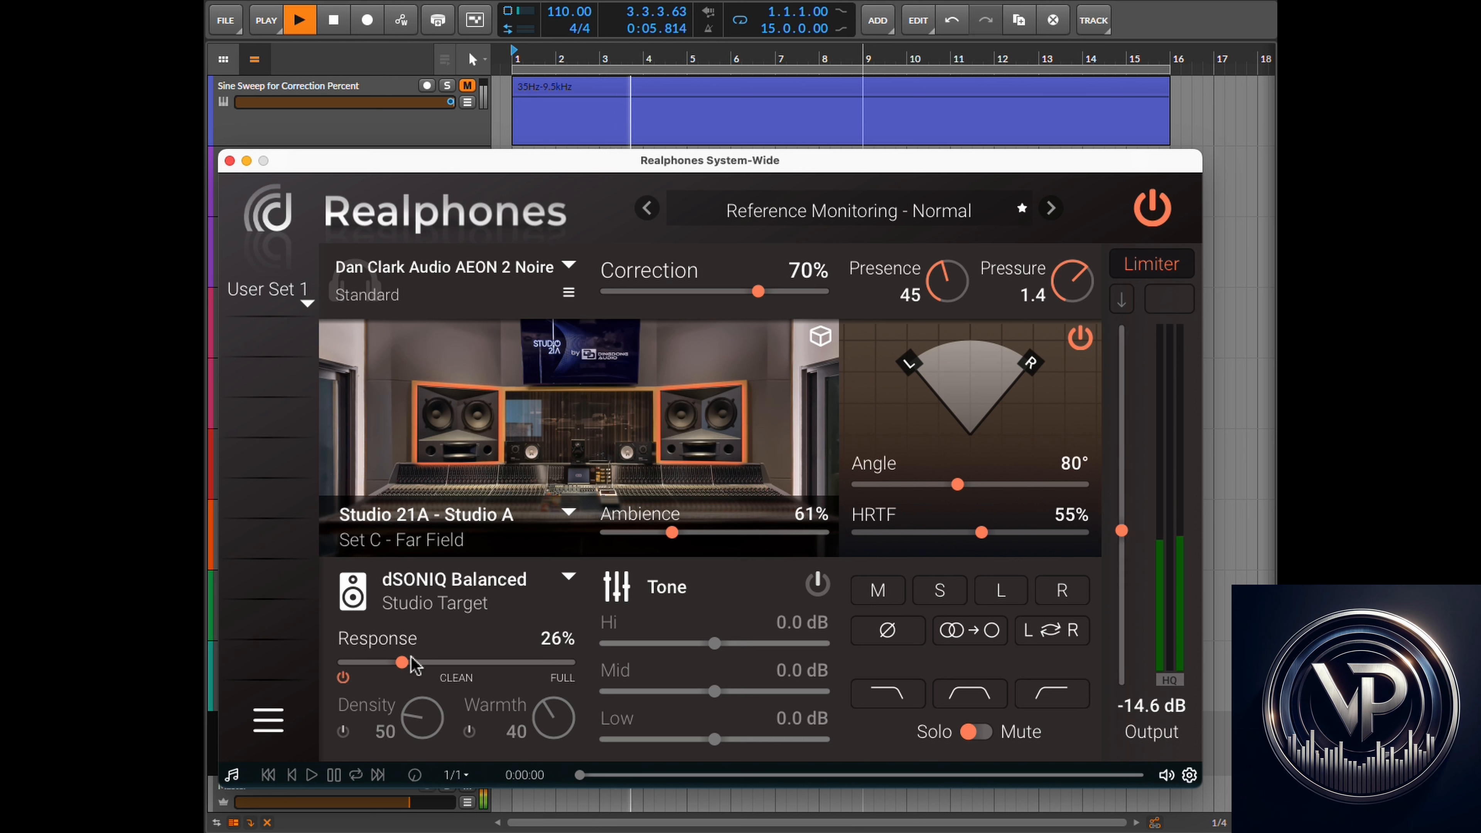
# - Set the speaker target Response to 60% and stop DAW playback, returning to the start
pyautogui.moveTo(402, 663); pyautogui.dragTo(485, 679)
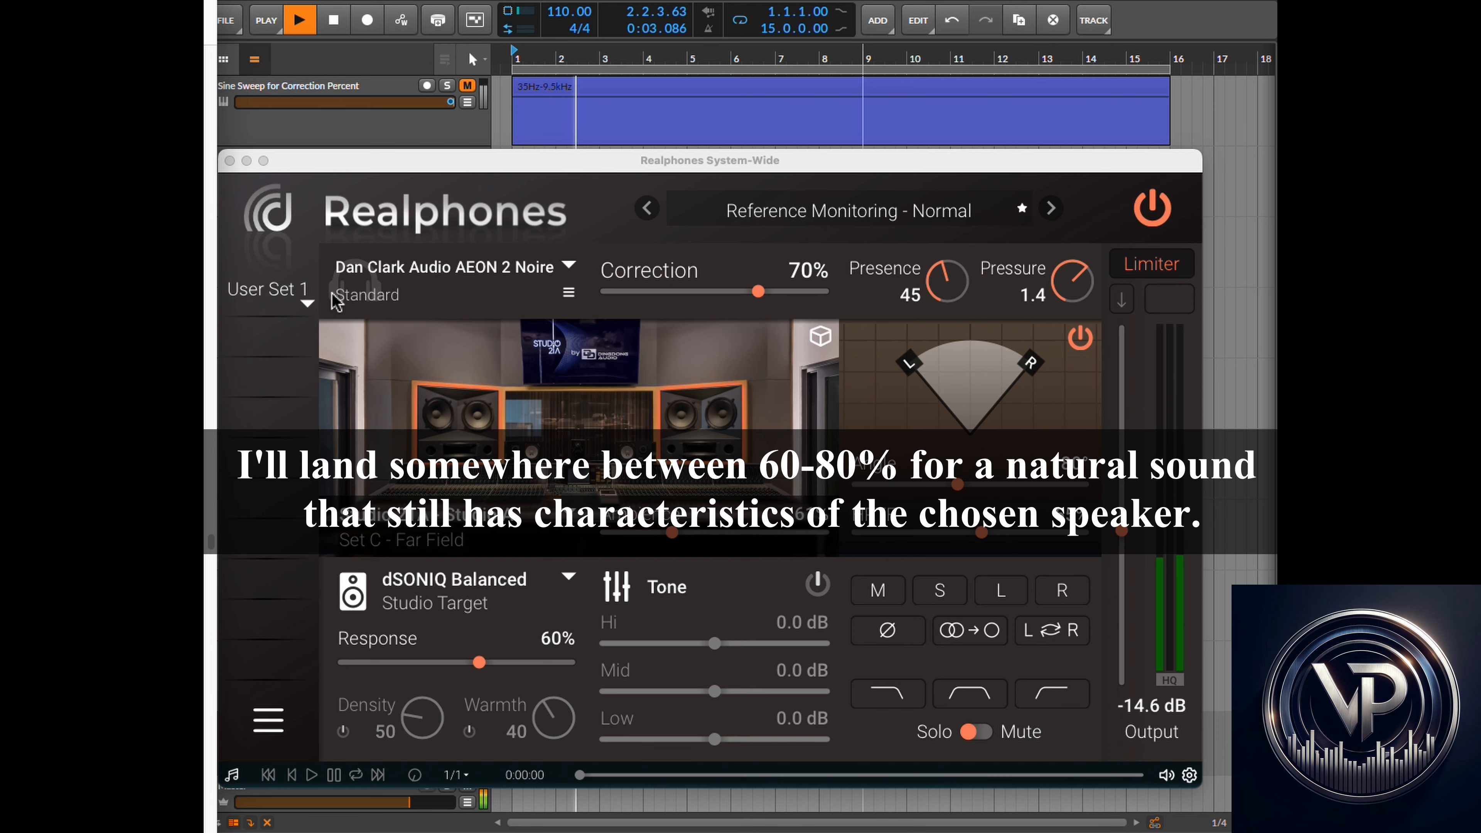
pyautogui.click(333, 22)
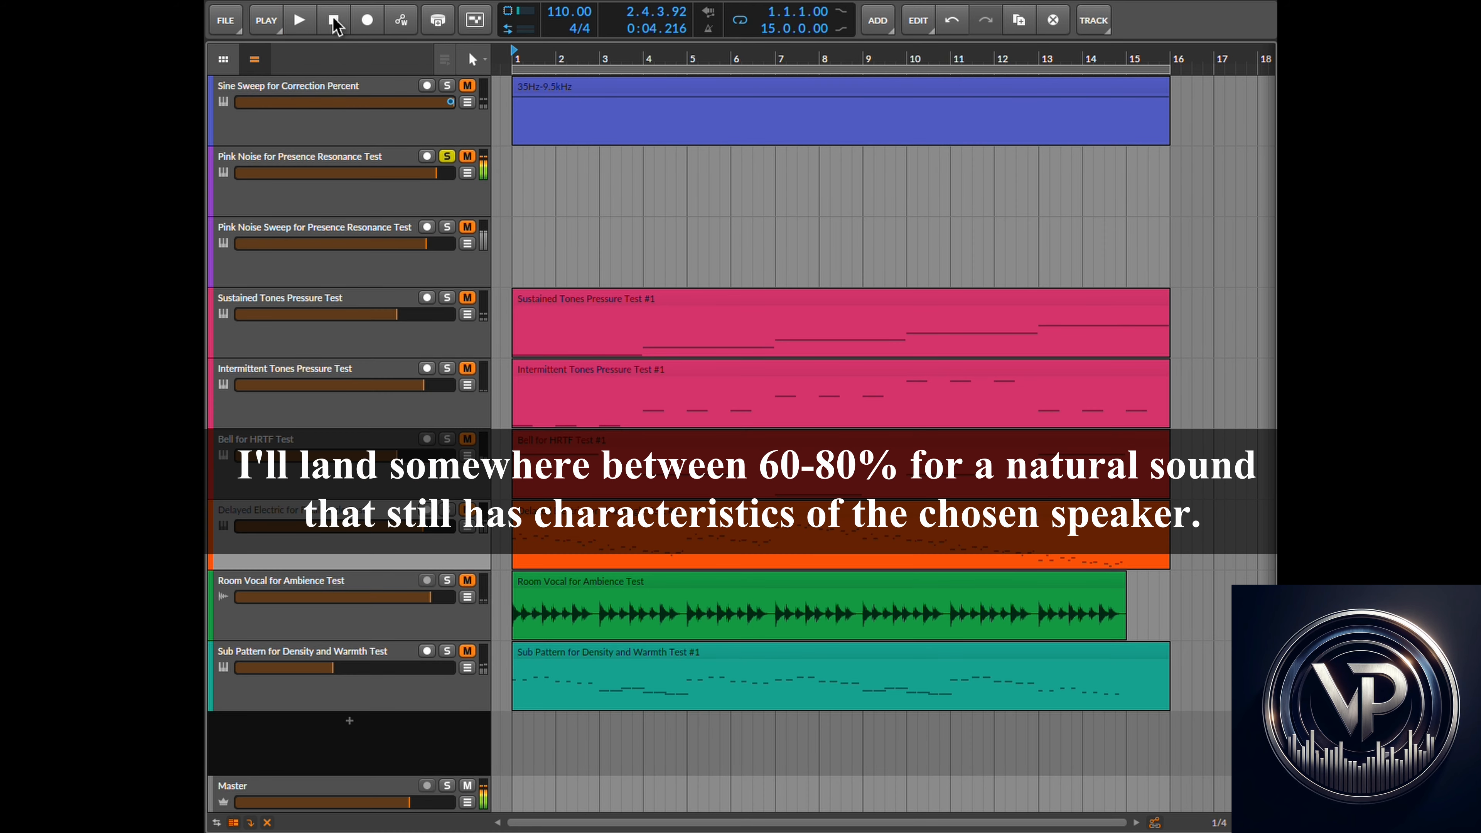
pyautogui.click(334, 22)
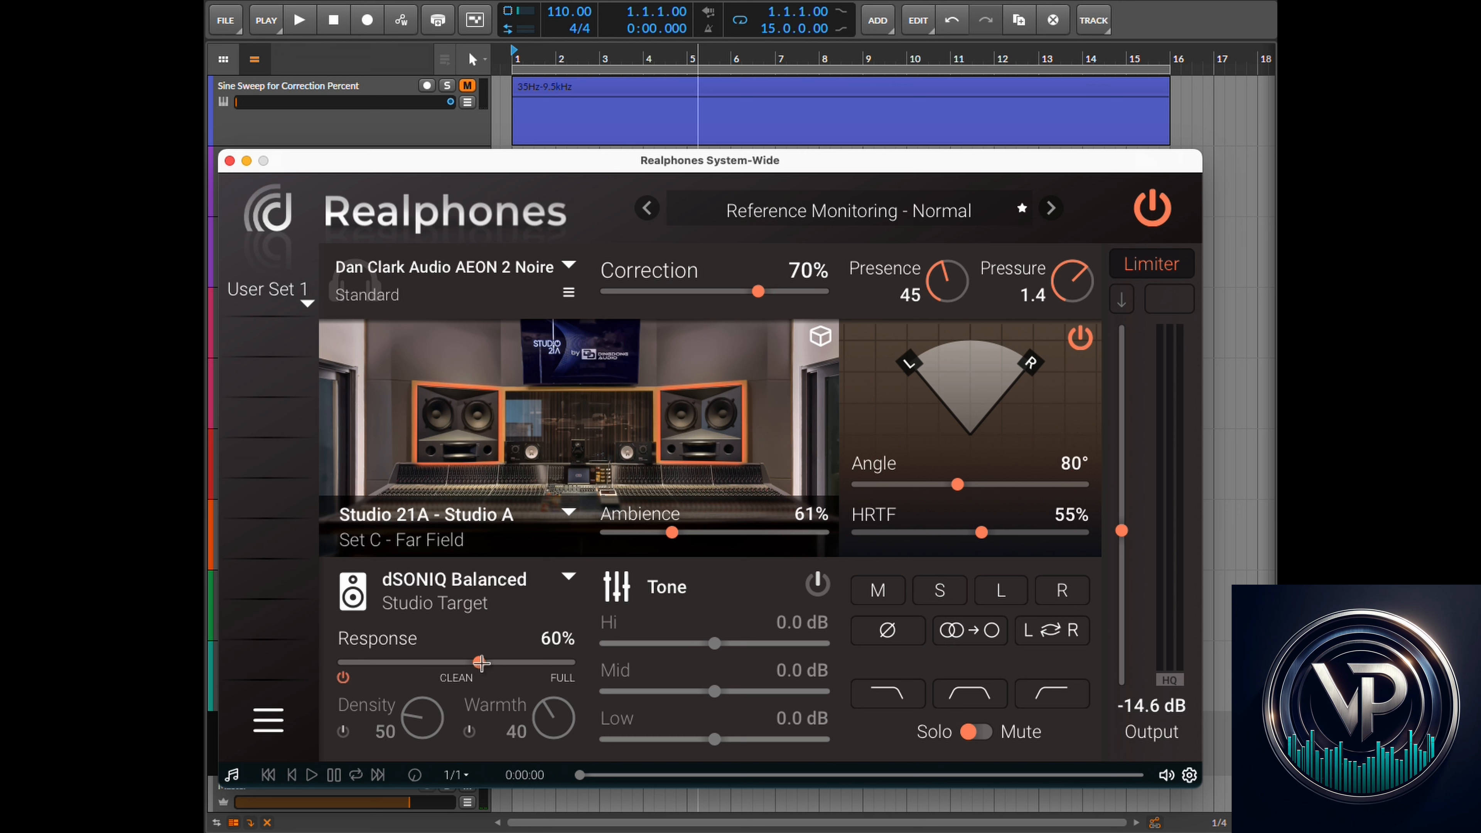
# - Enable the Density control and read the Density section of the Realphones User's Guide in the browser
pyautogui.moveTo(481, 662)
pyautogui.click(343, 732)
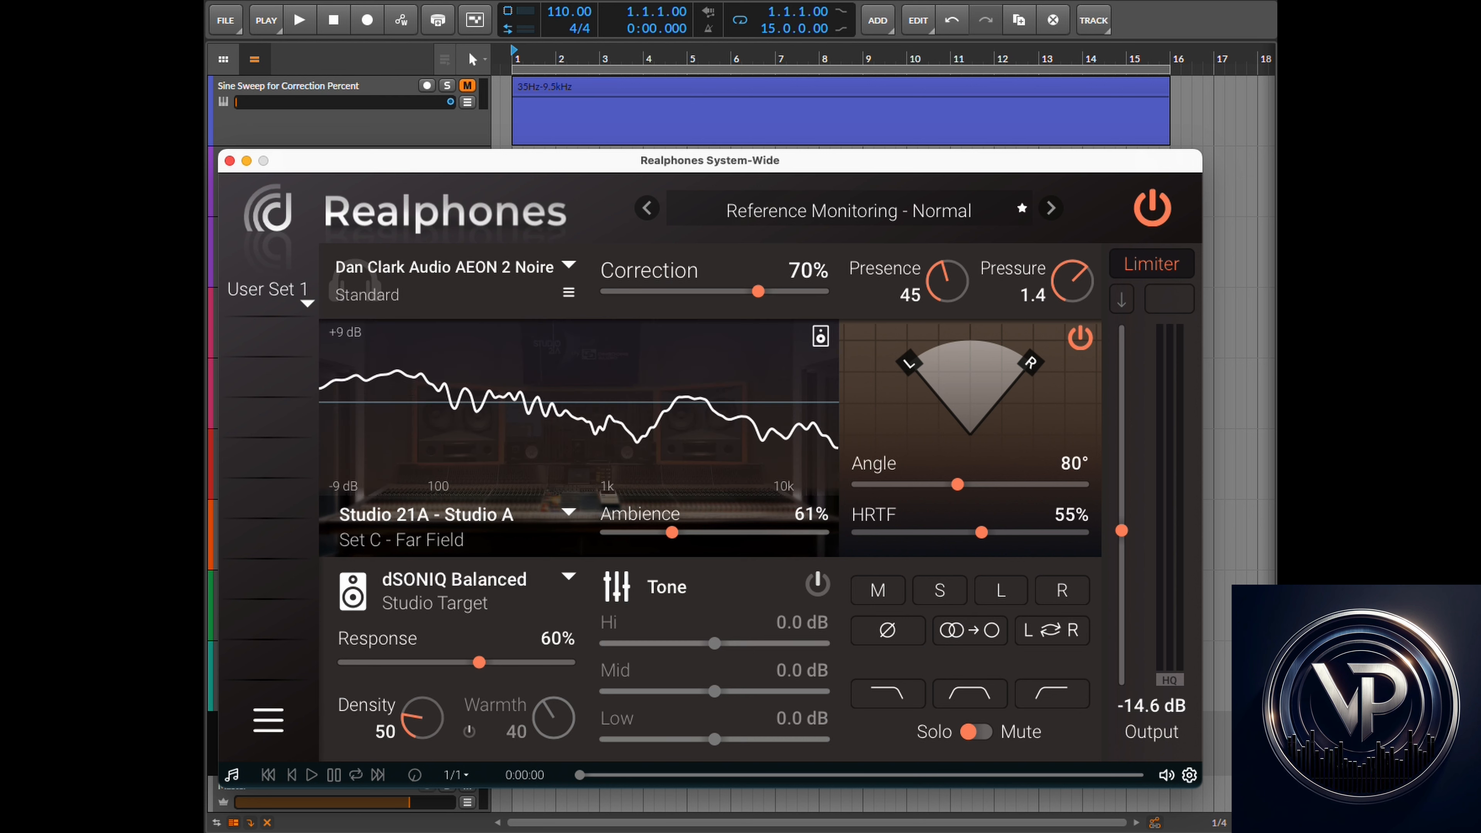
pyautogui.press('super+Tab')
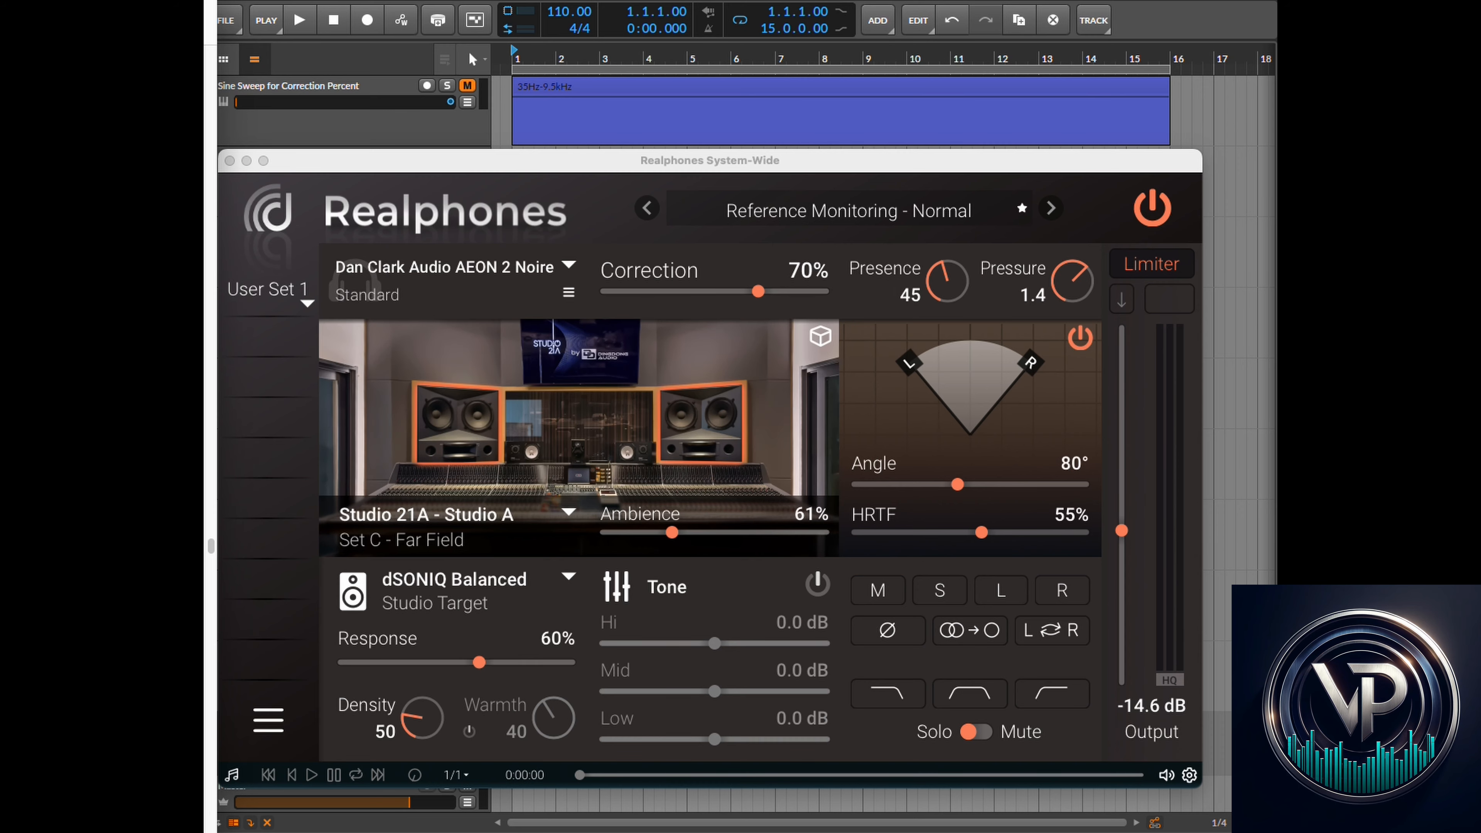
pyautogui.moveTo(204, 17); pyautogui.dragTo(1017, 2)
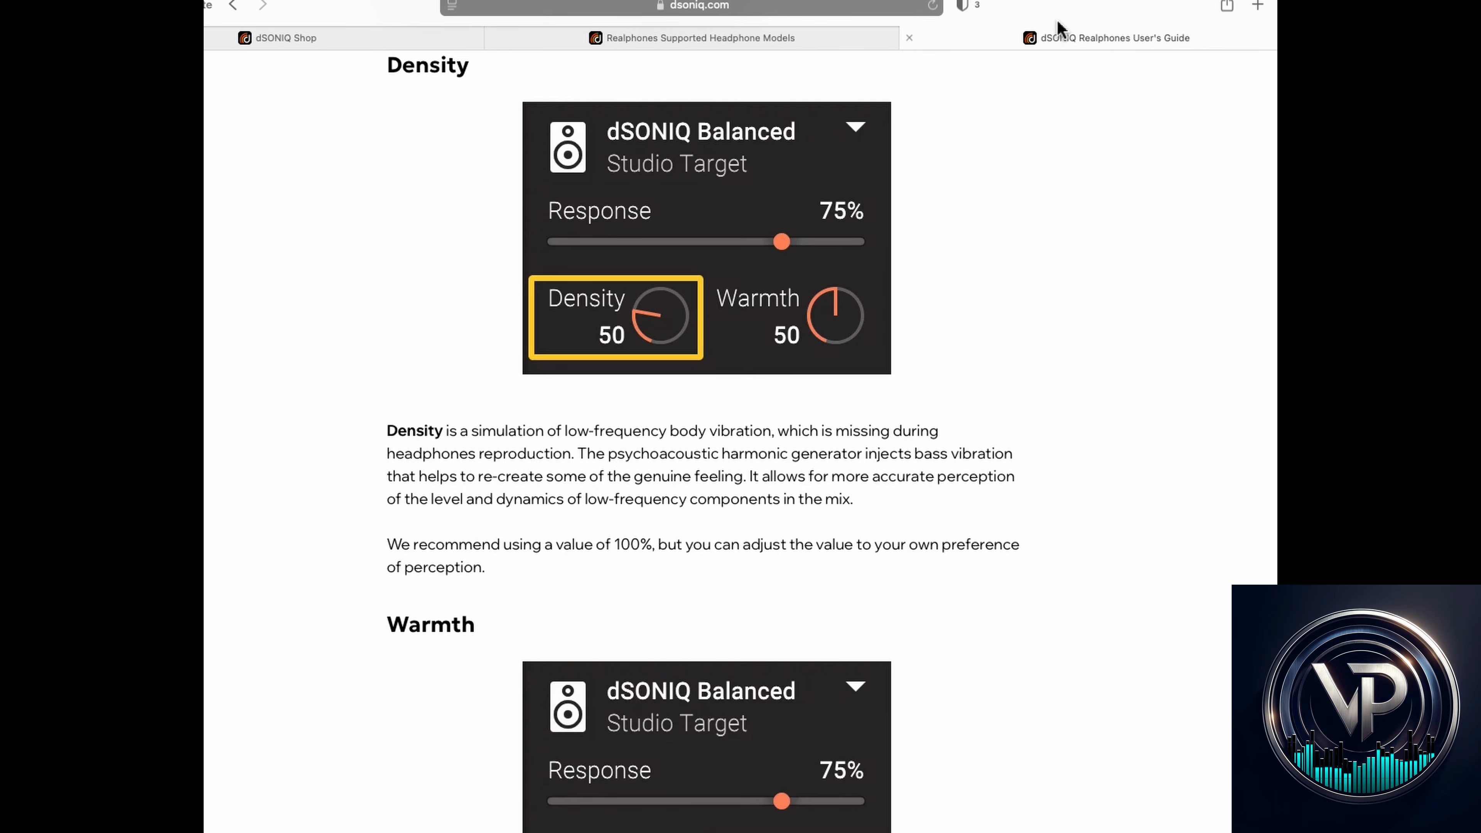
pyautogui.moveTo(1058, 26); pyautogui.dragTo(116, 21)
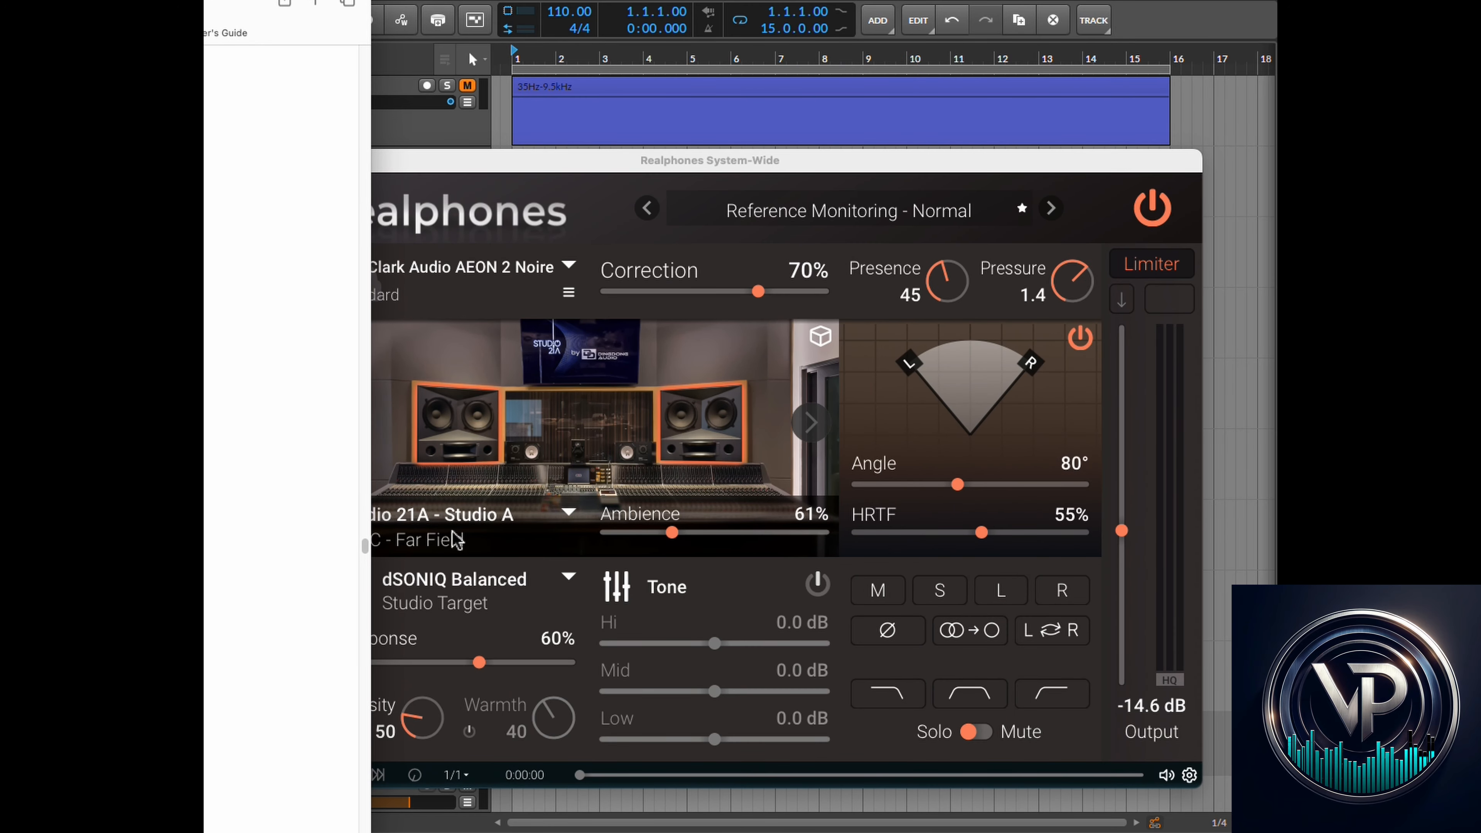
# - In the DAW, solo the Sub Pattern for Density and Warmth Test track and start playback
pyautogui.moveTo(657, 521)
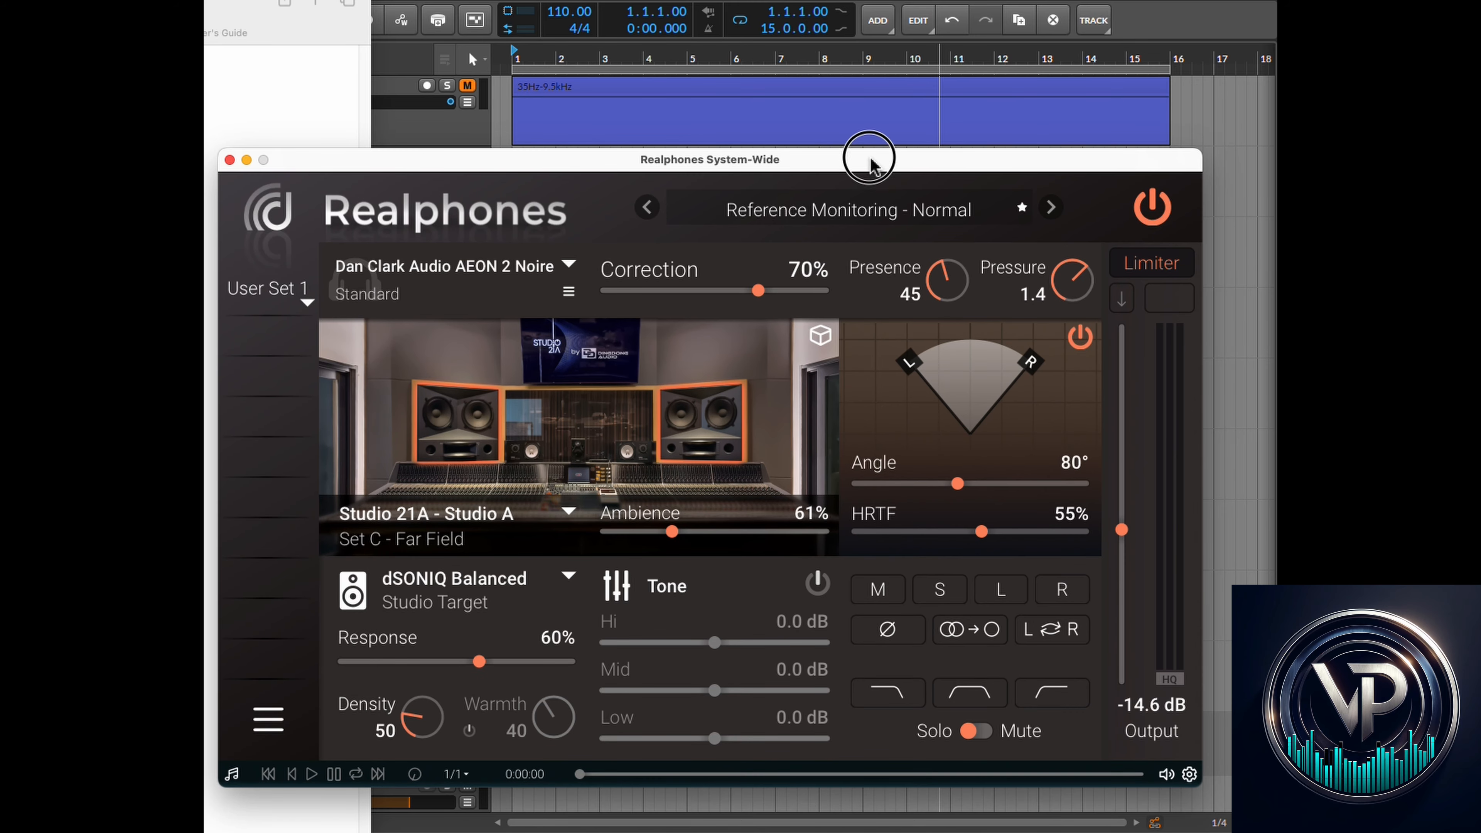
pyautogui.moveTo(865, 155); pyautogui.dragTo(885, 151)
pyautogui.click(572, 8)
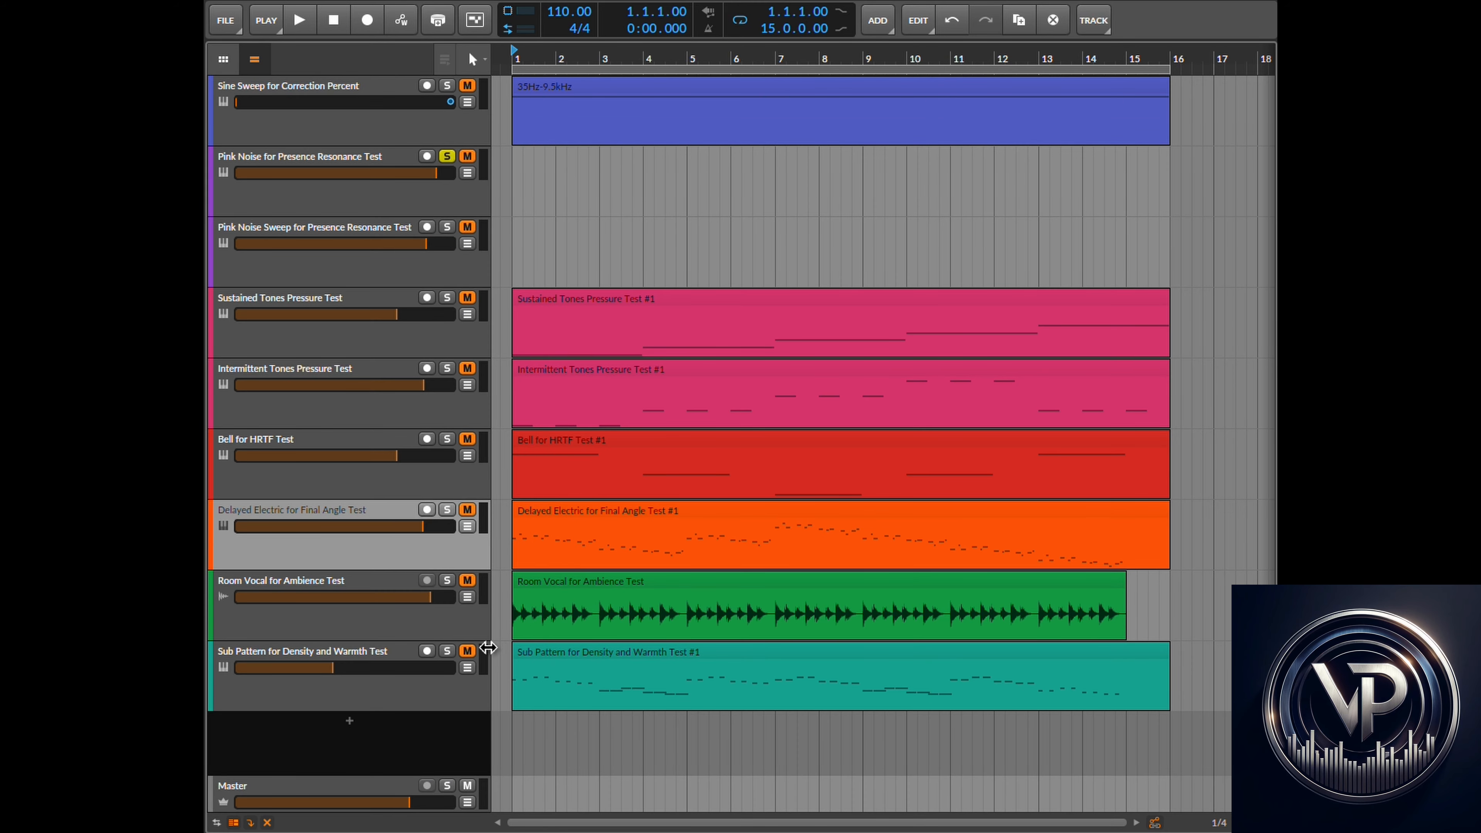
pyautogui.click(446, 650)
pyautogui.click(299, 22)
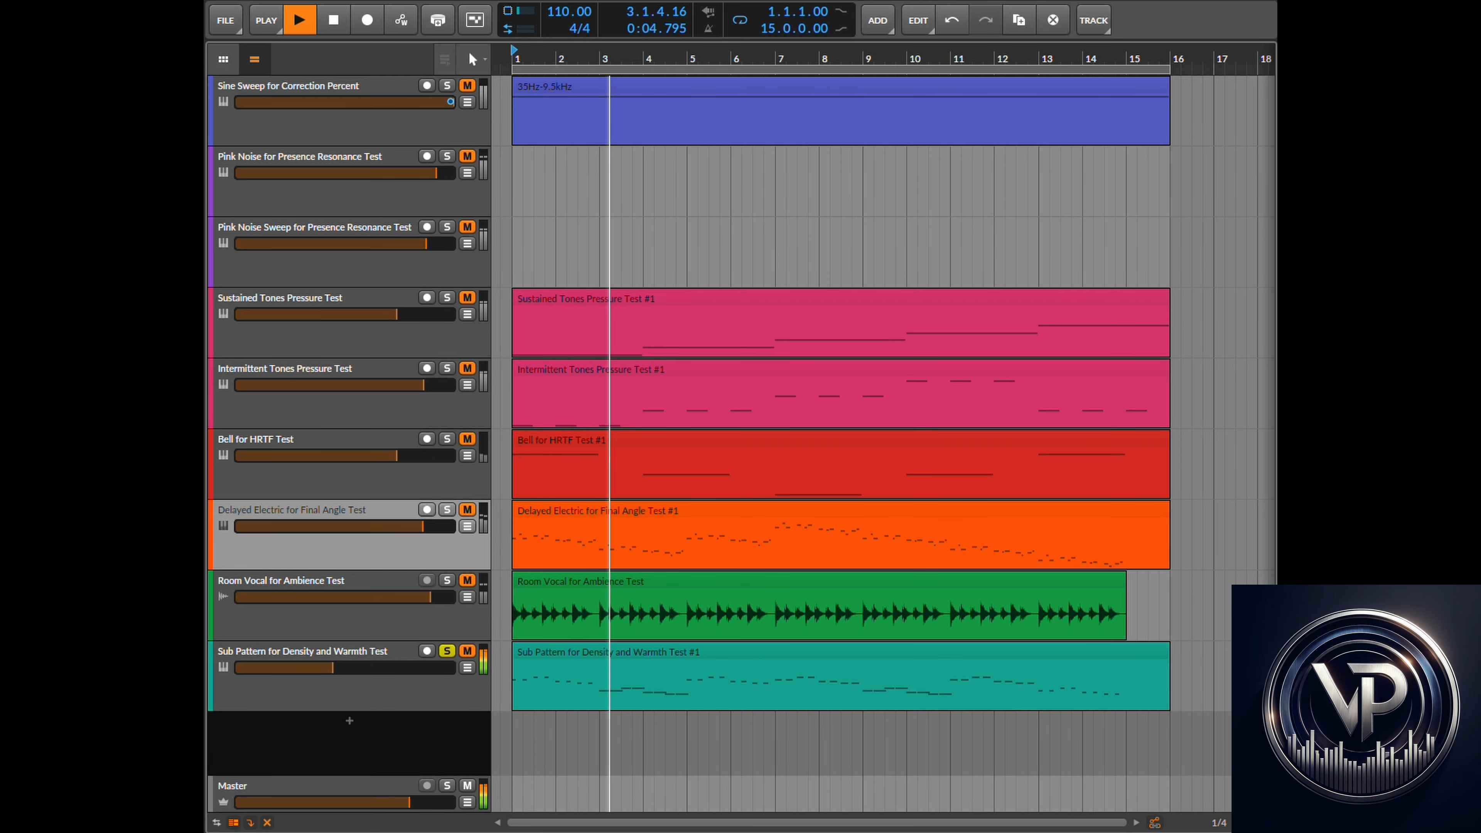
# - In the plugin, raise Density to 111 and set the Output level to -11.4 dB
pyautogui.press('super+Tab')
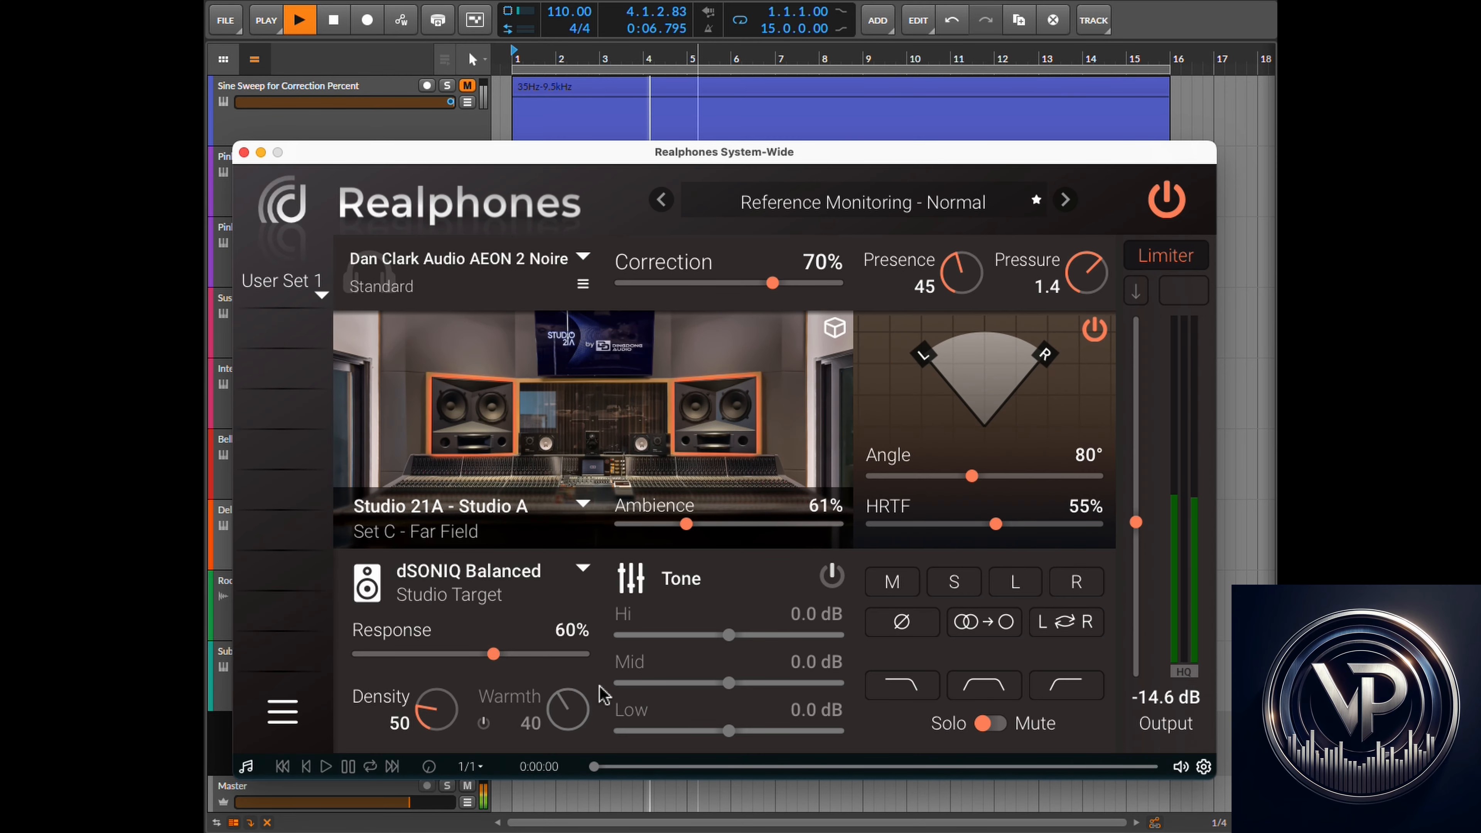
pyautogui.moveTo(436, 732); pyautogui.dragTo(443, 694)
pyautogui.moveTo(1134, 523); pyautogui.dragTo(1135, 461)
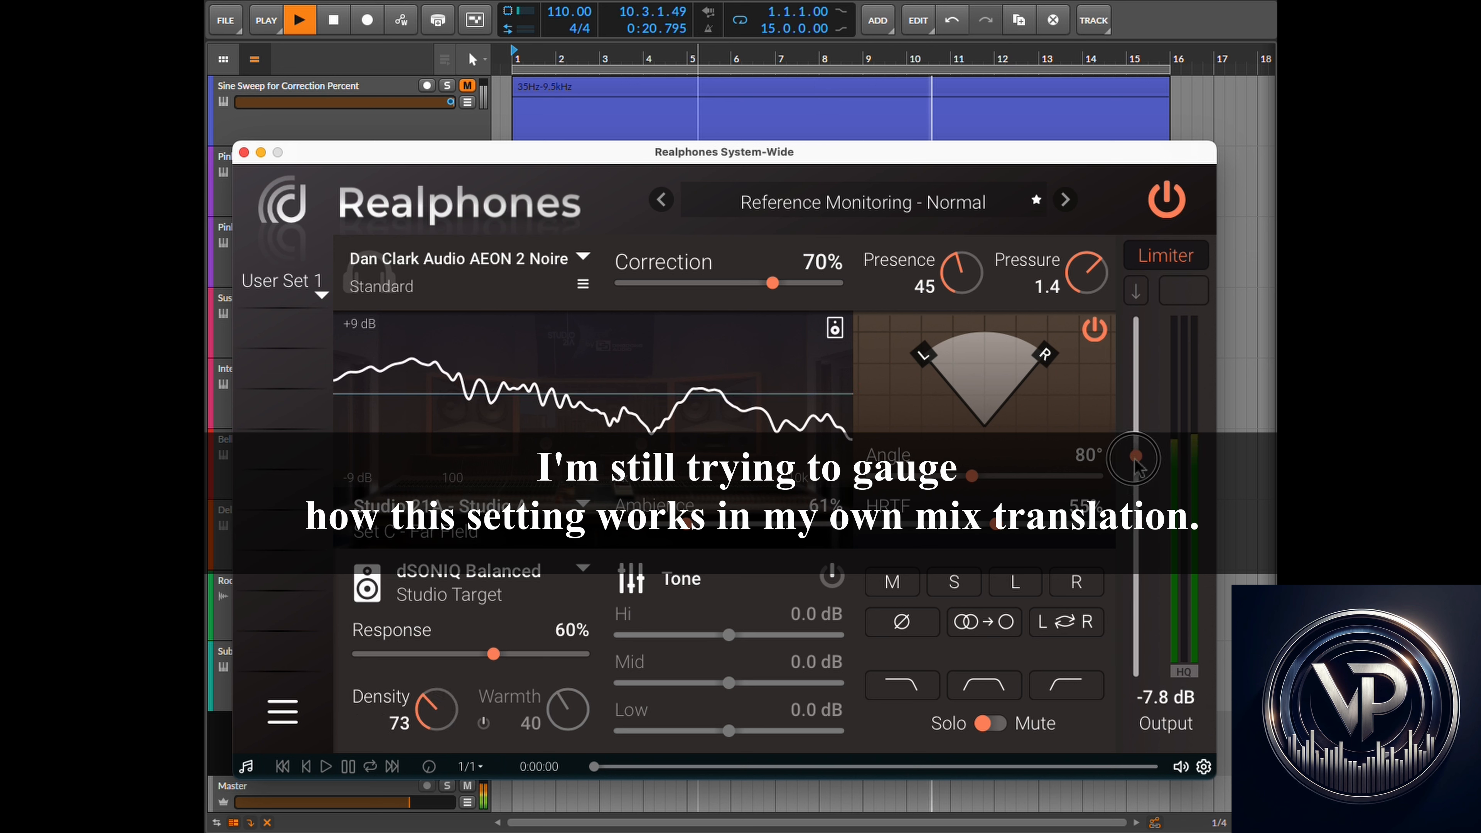
pyautogui.moveTo(430, 722); pyautogui.dragTo(439, 659)
pyautogui.moveTo(451, 606); pyautogui.dragTo(464, 696)
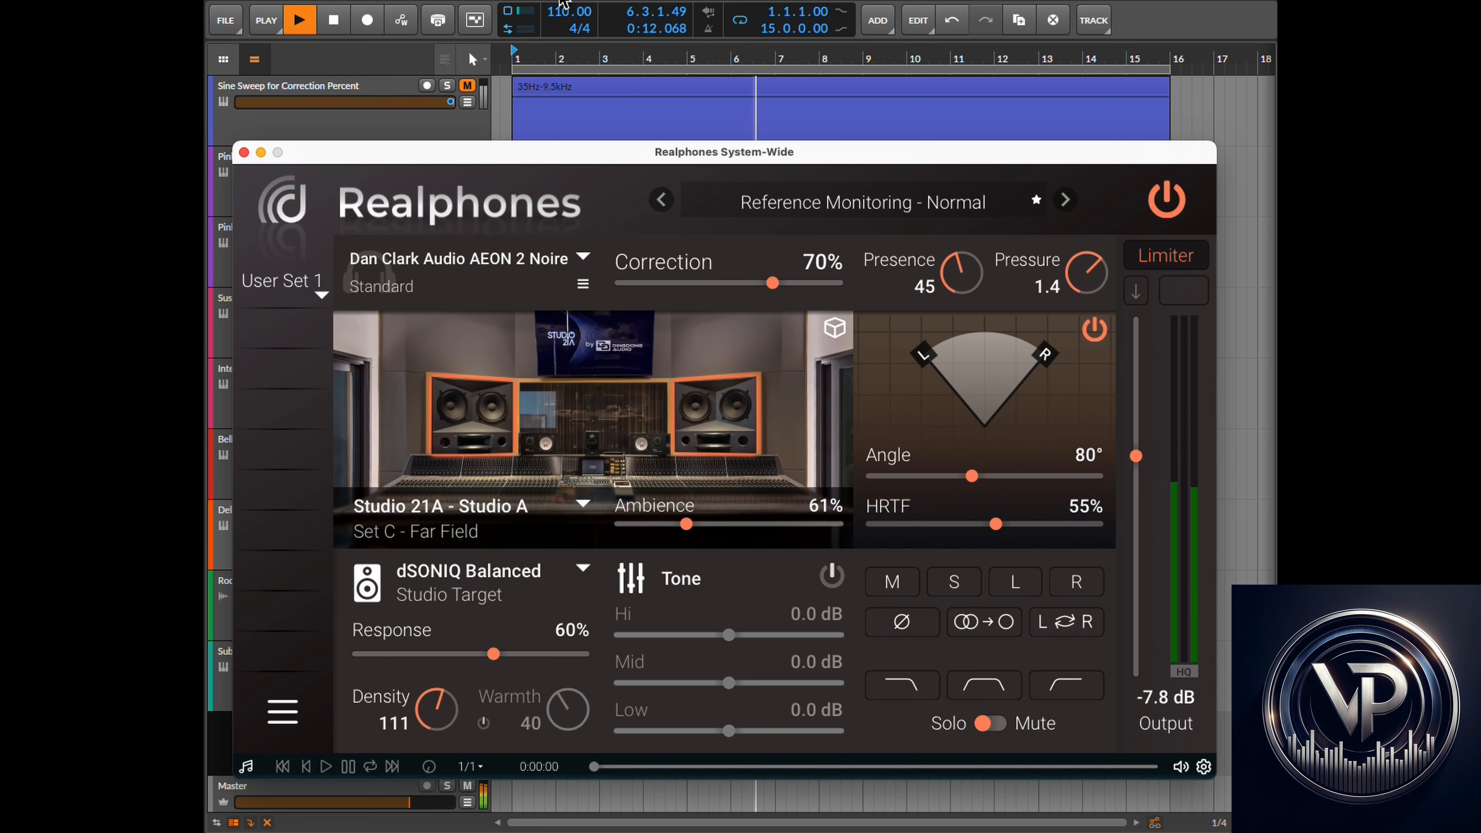
pyautogui.moveTo(1134, 457); pyautogui.dragTo(1135, 491)
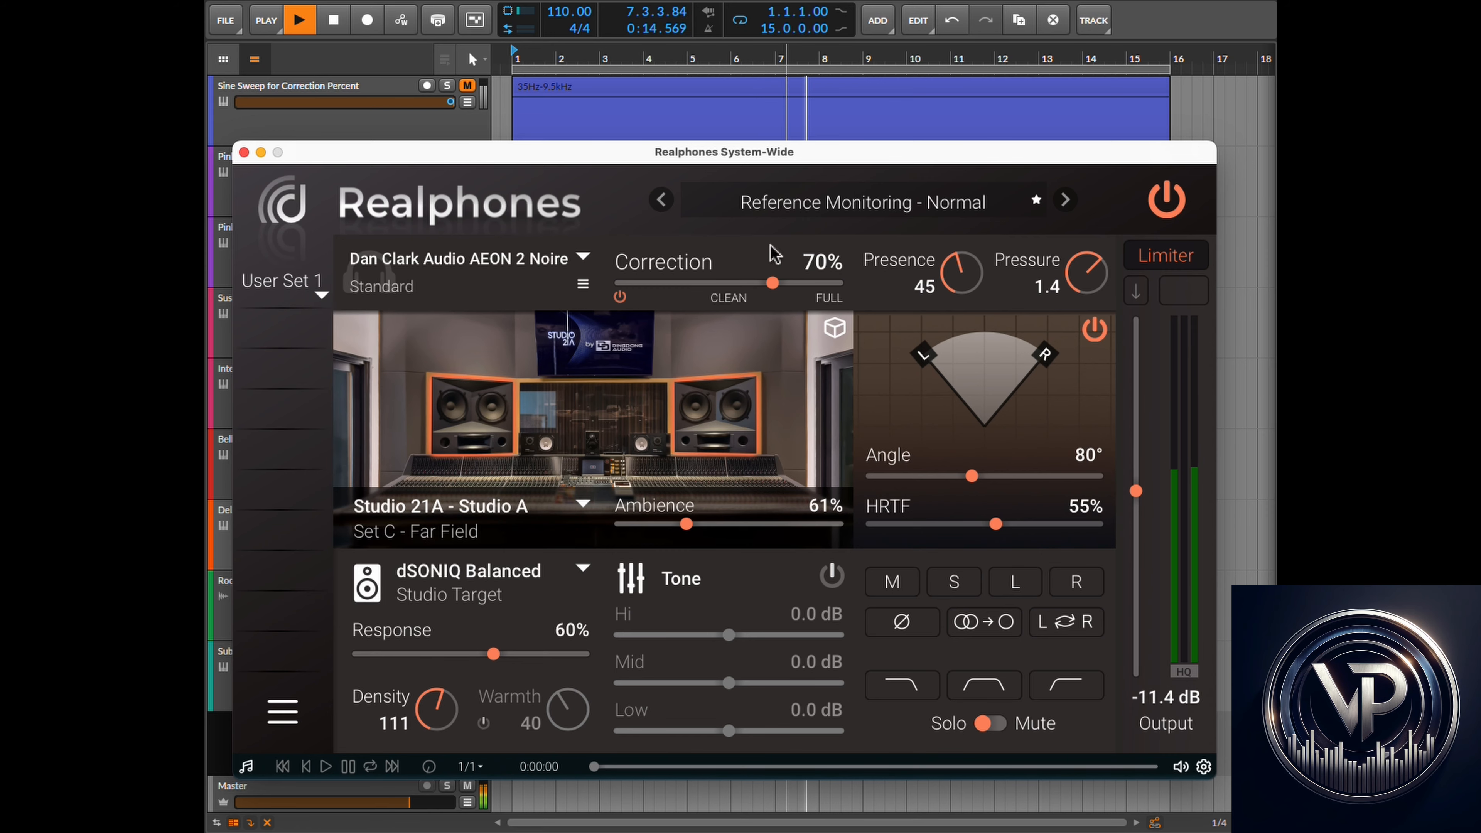
# - Stop DAW playback and switch the plugin's curve display to the Correction view
pyautogui.click(615, 2)
pyautogui.click(334, 22)
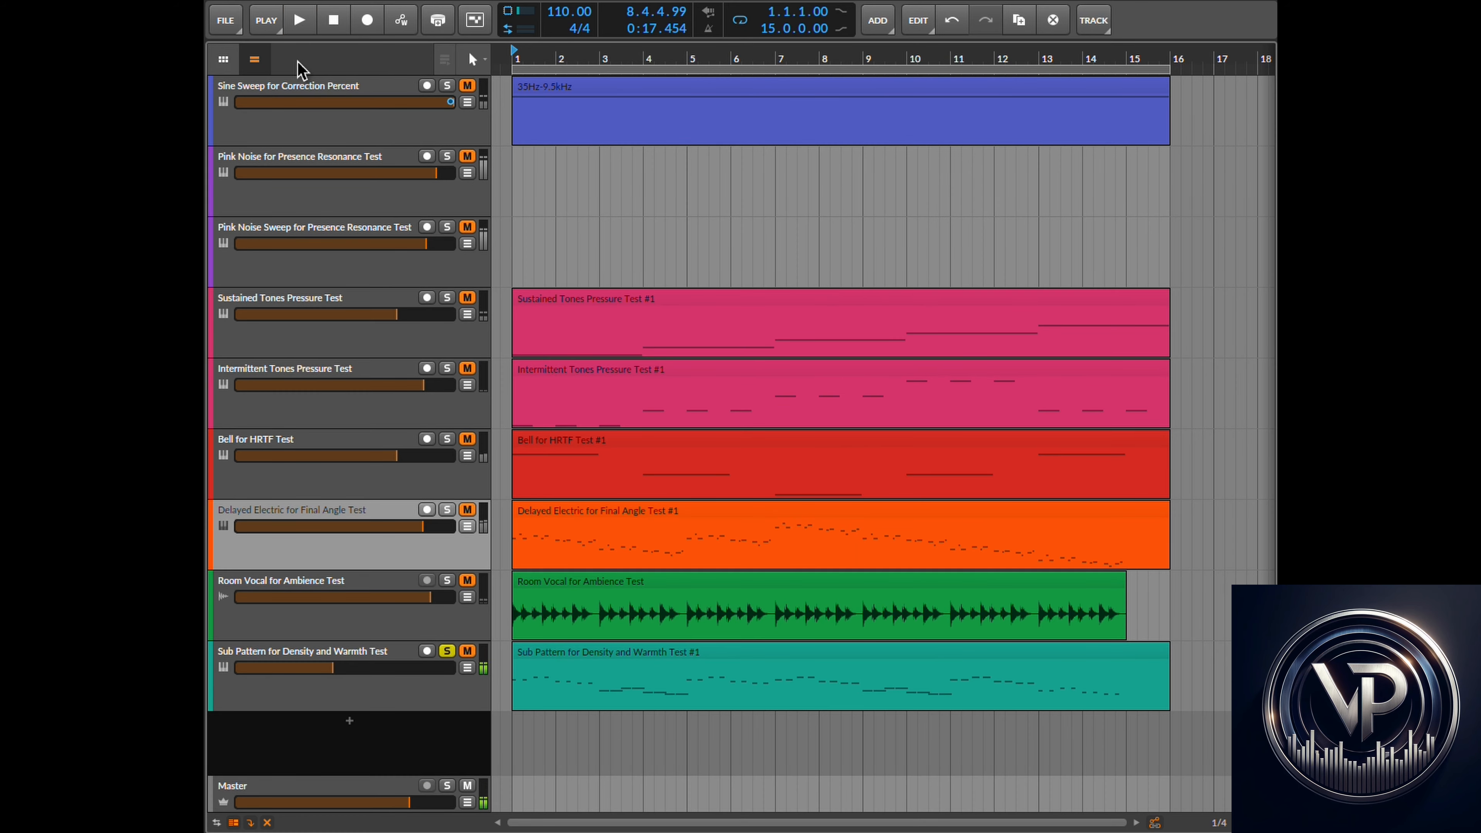
pyautogui.click(615, 1)
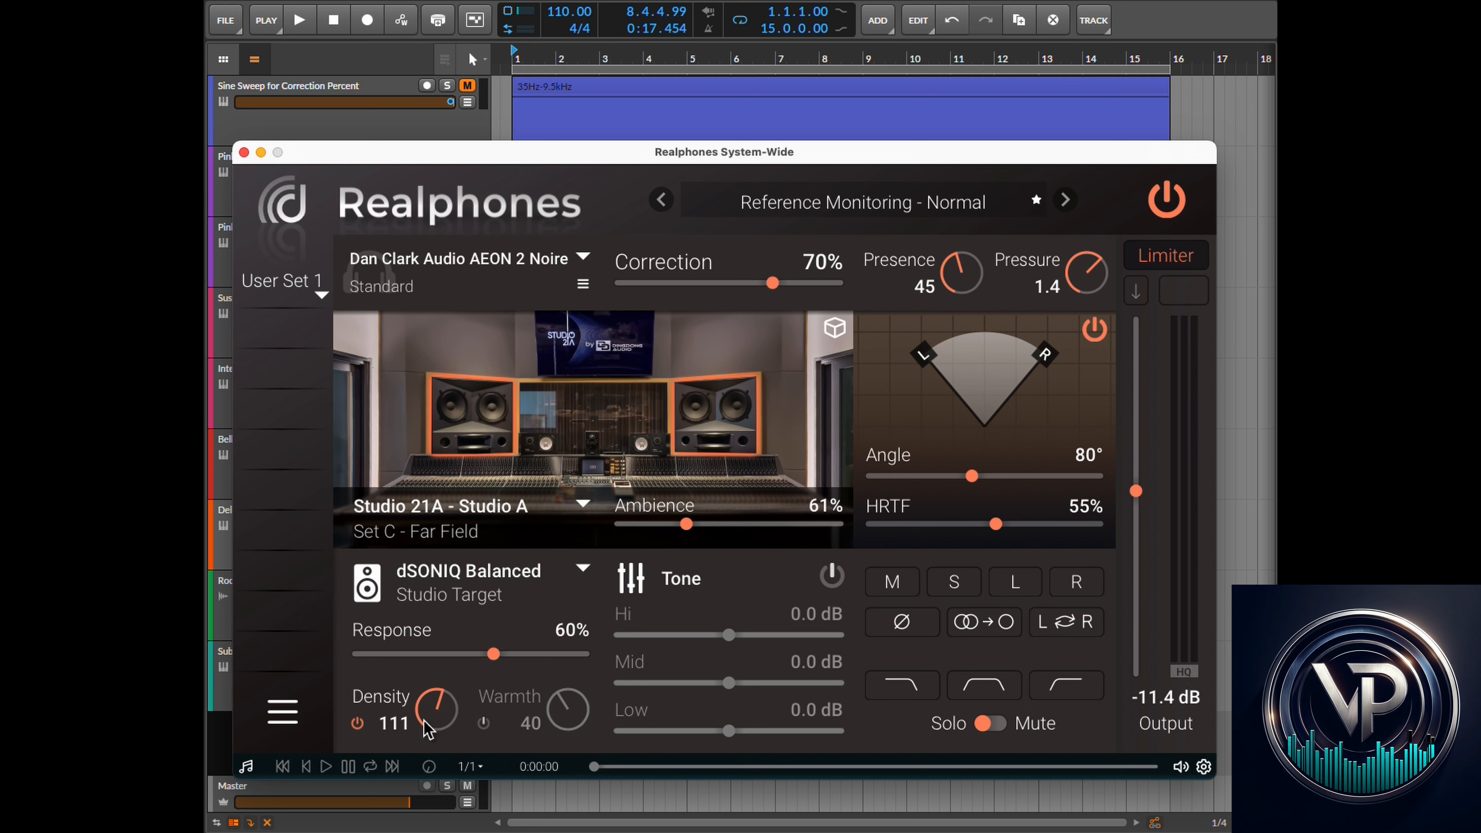
pyautogui.click(834, 327)
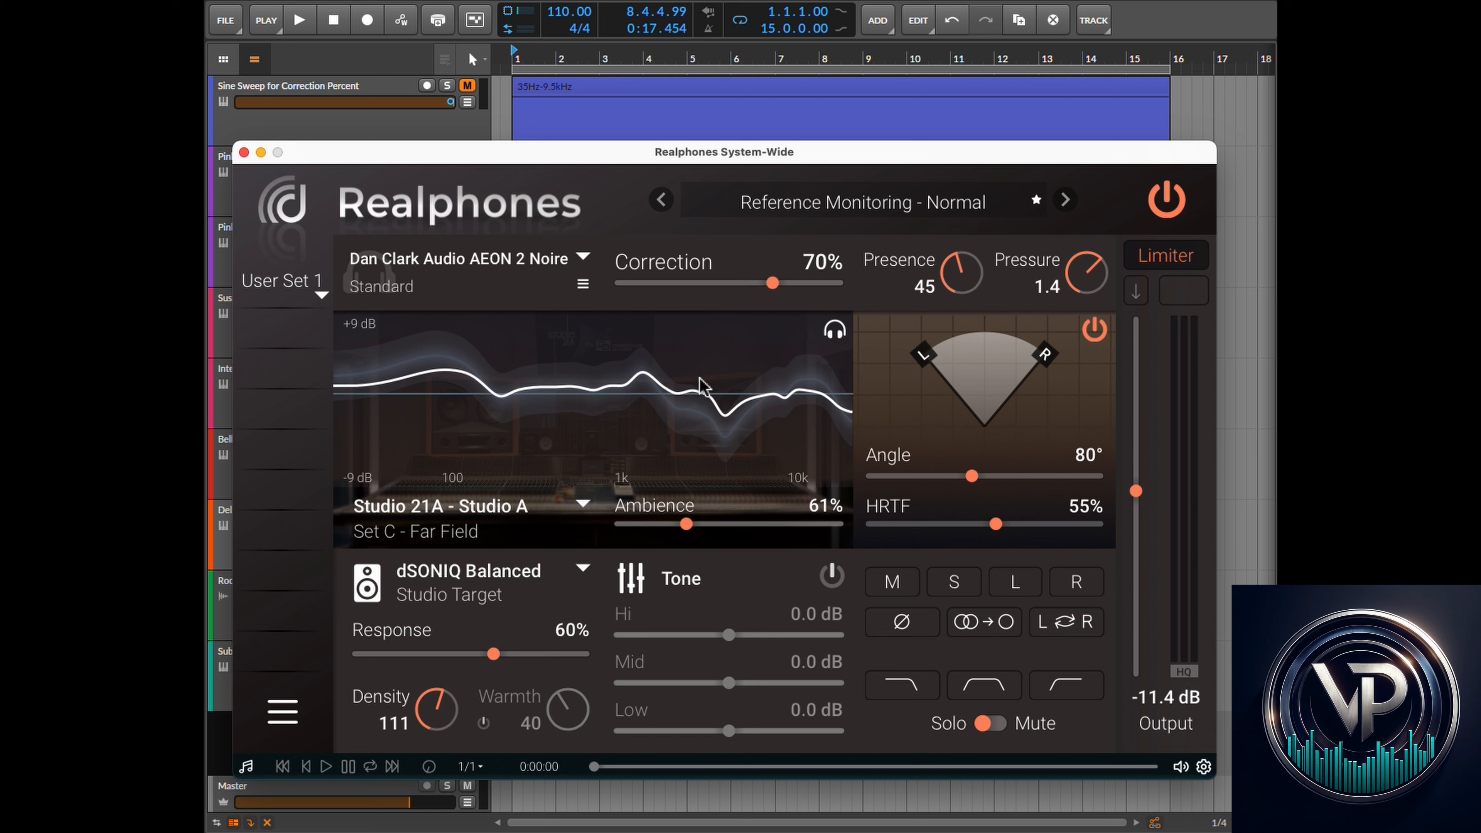
# - Read the Warmth section of the Realphones User's Guide in the browser
pyautogui.moveTo(432, 712); pyautogui.dragTo(469, 706)
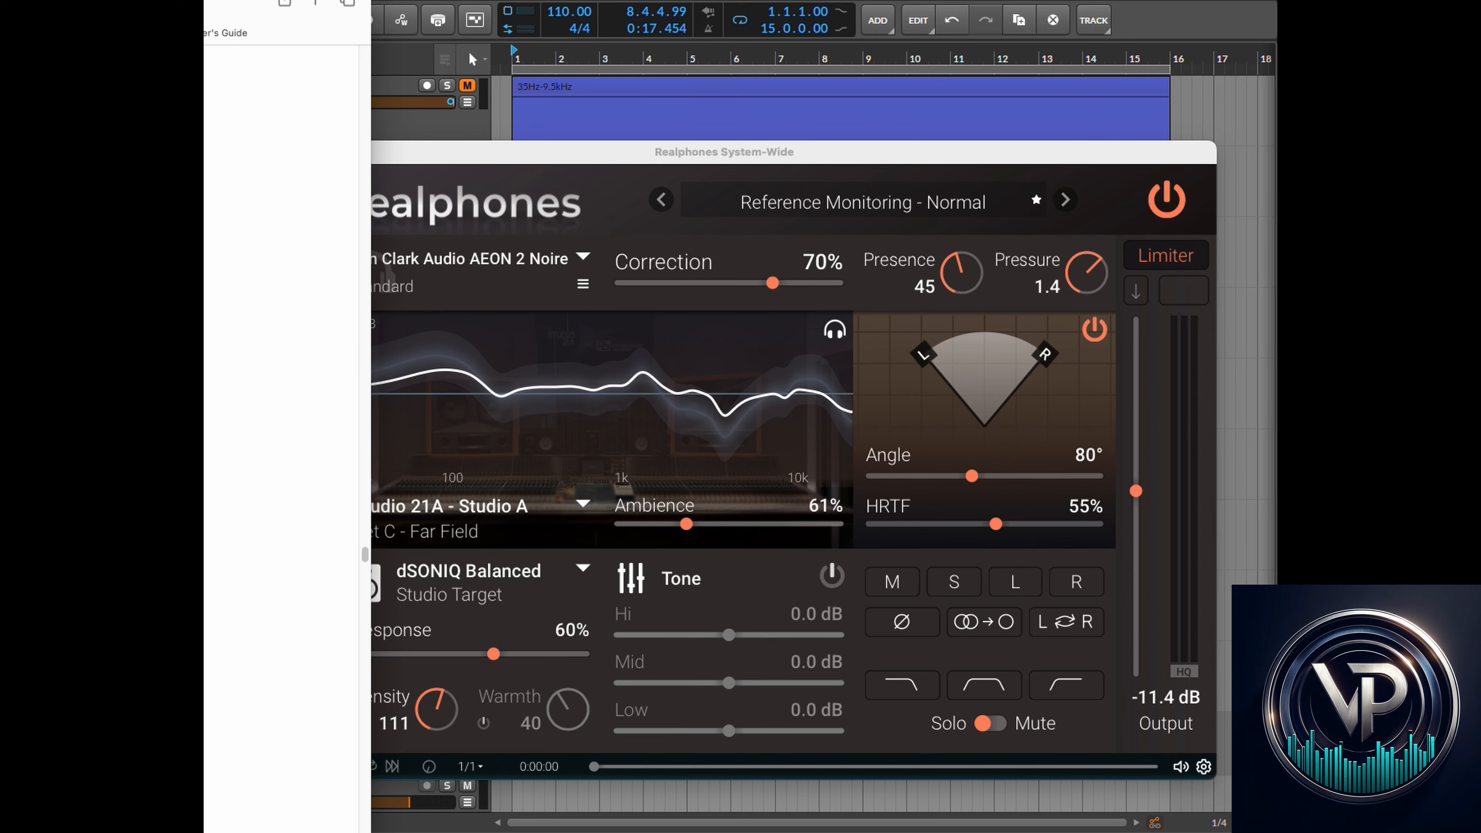
pyautogui.moveTo(73, 2); pyautogui.dragTo(982, 2)
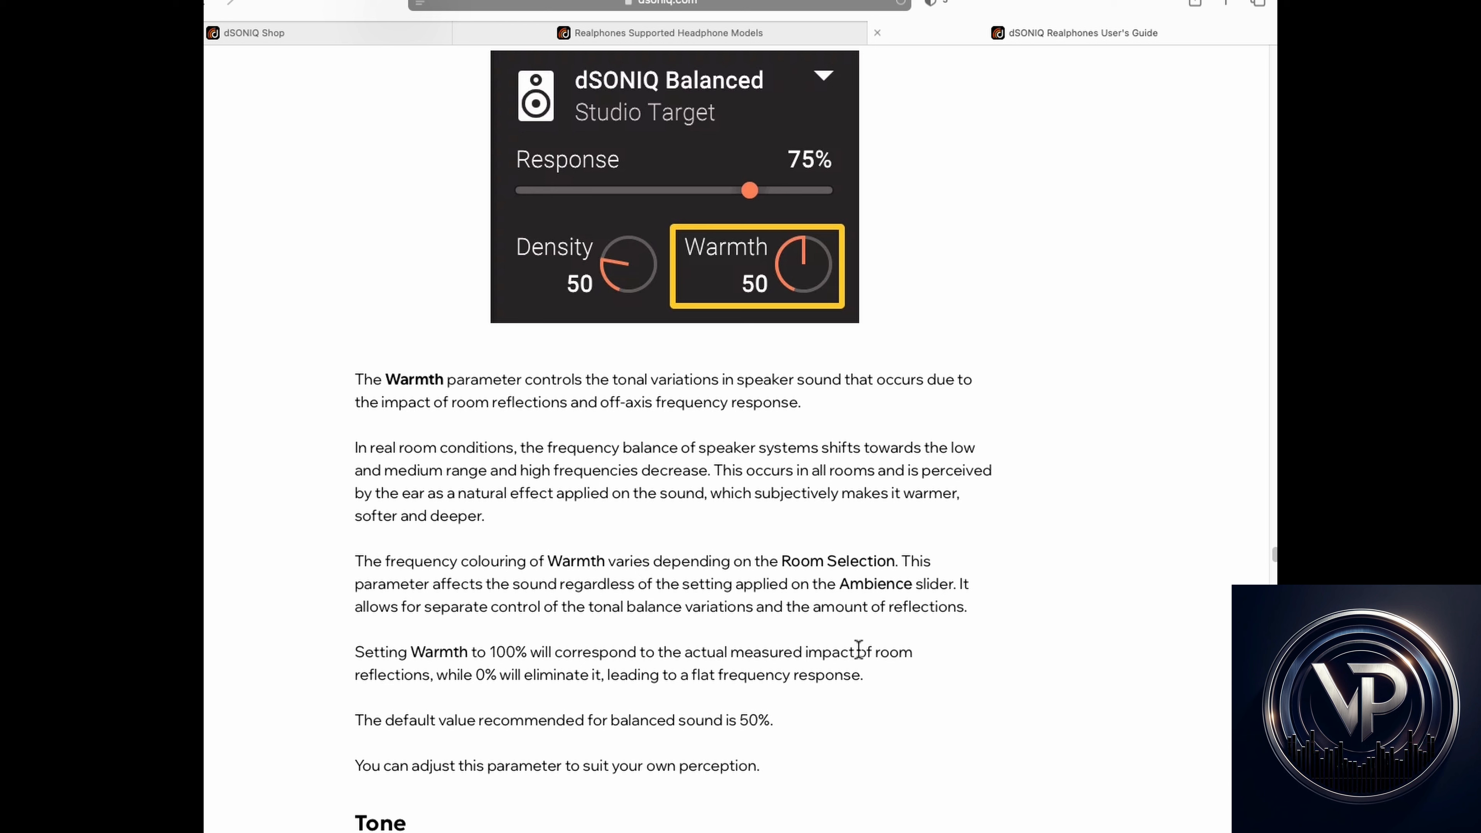
pyautogui.moveTo(880, 677); pyautogui.dragTo(380, 650)
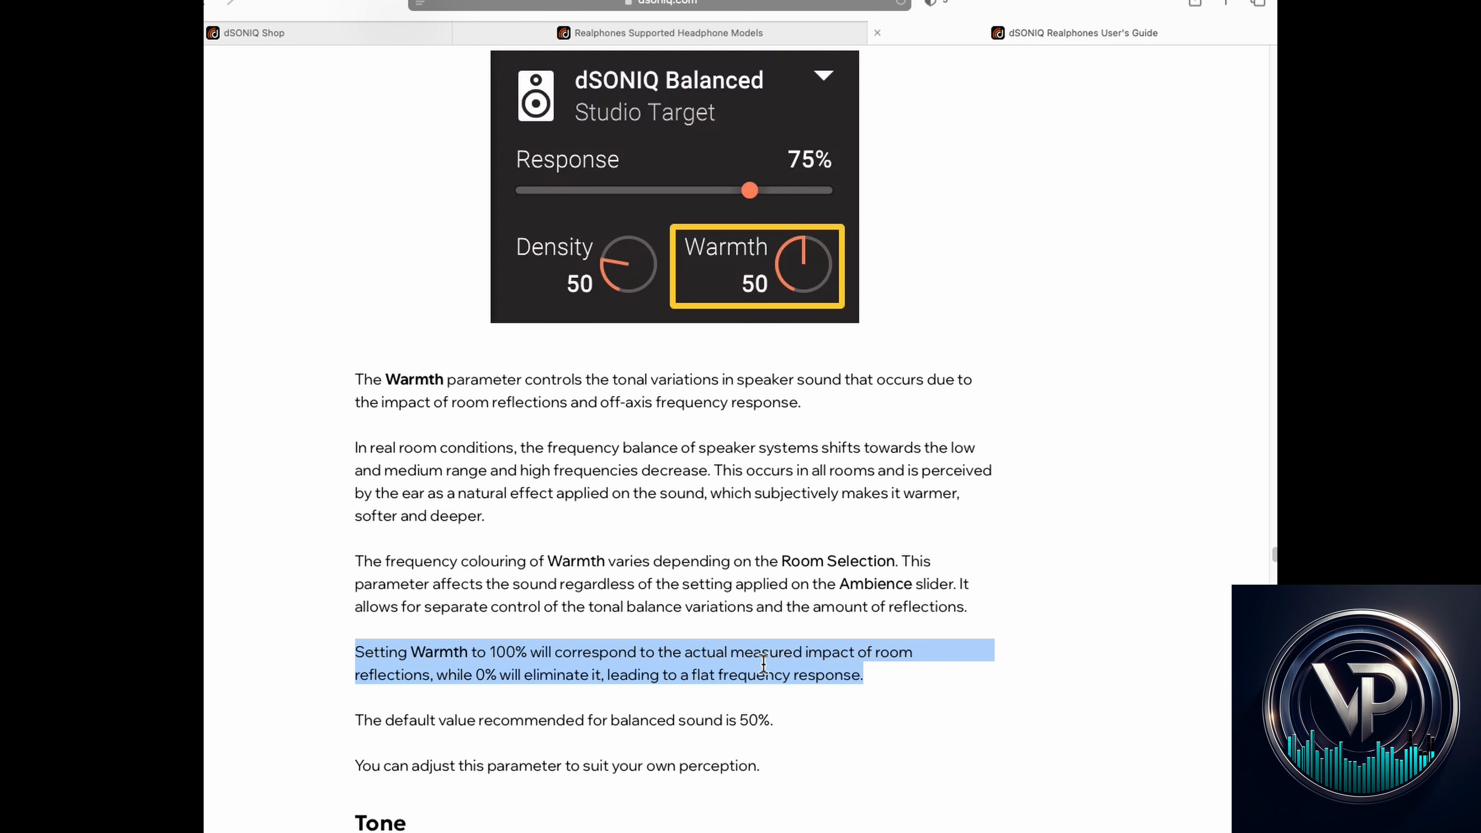
pyautogui.moveTo(776, 720); pyautogui.dragTo(312, 719)
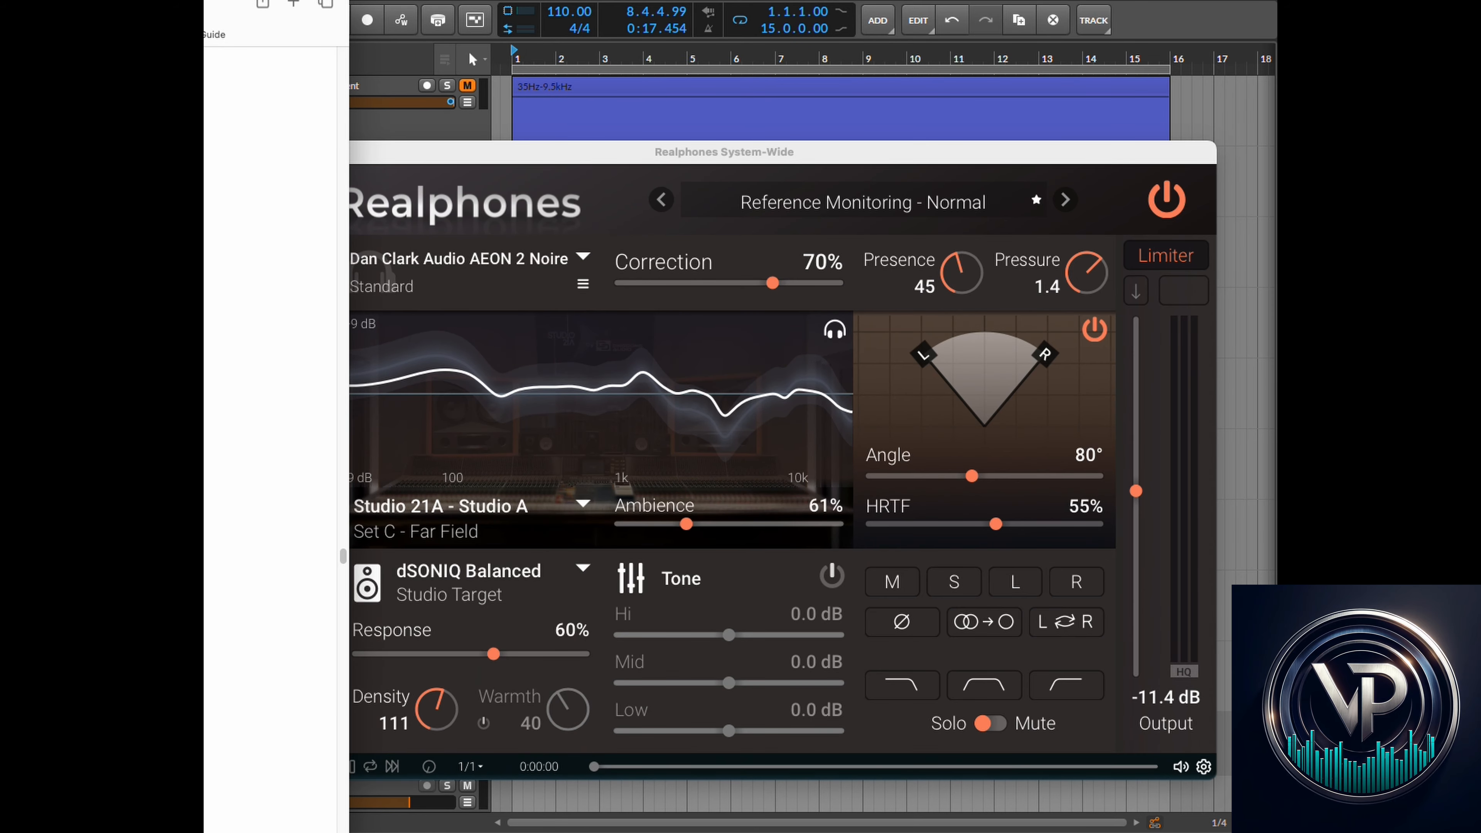
pyautogui.press('super+Tab')
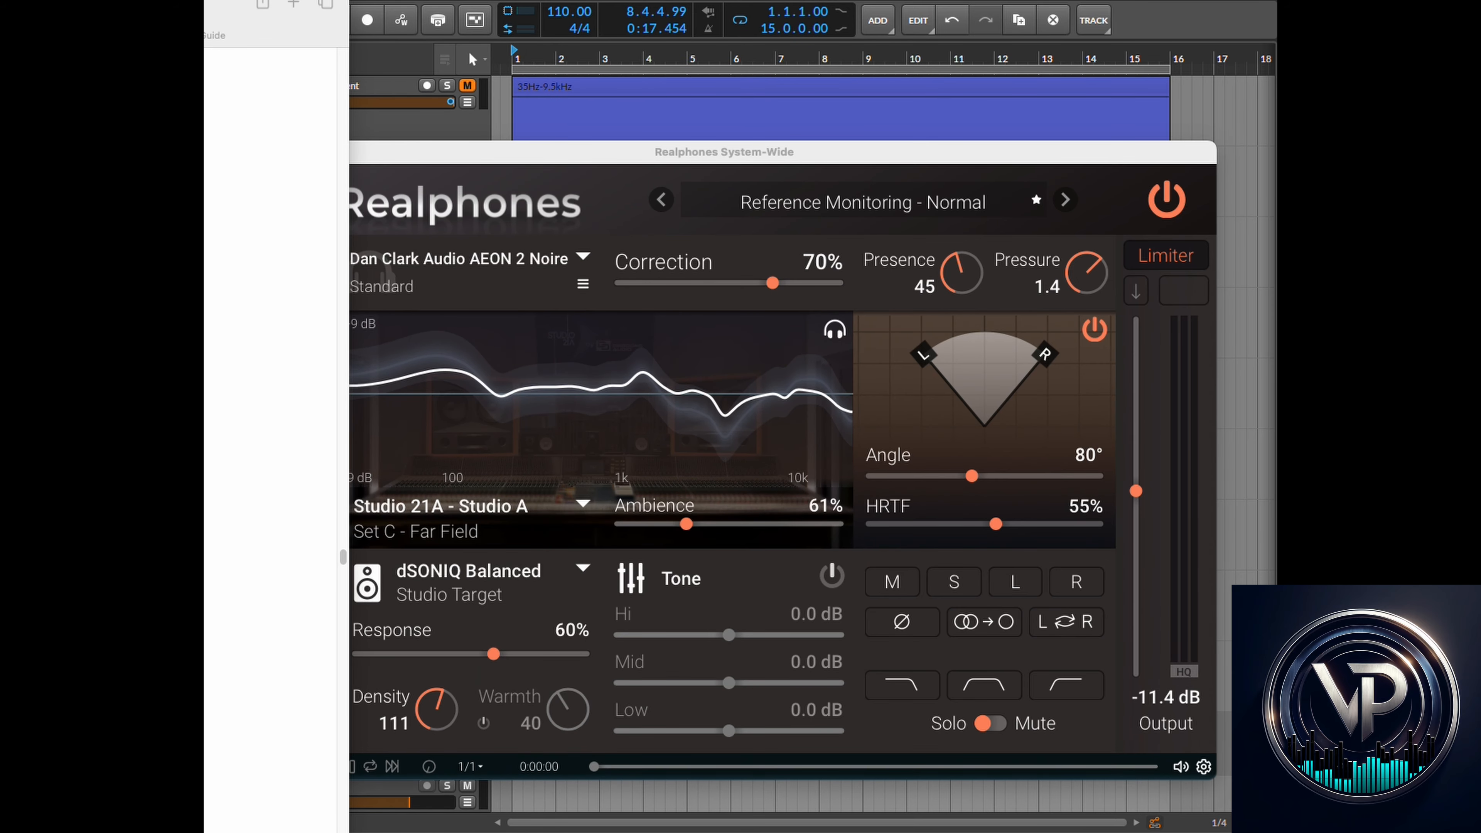
# - Start playback of the soloed Sub Pattern track in the DAW again
pyautogui.click(653, 88)
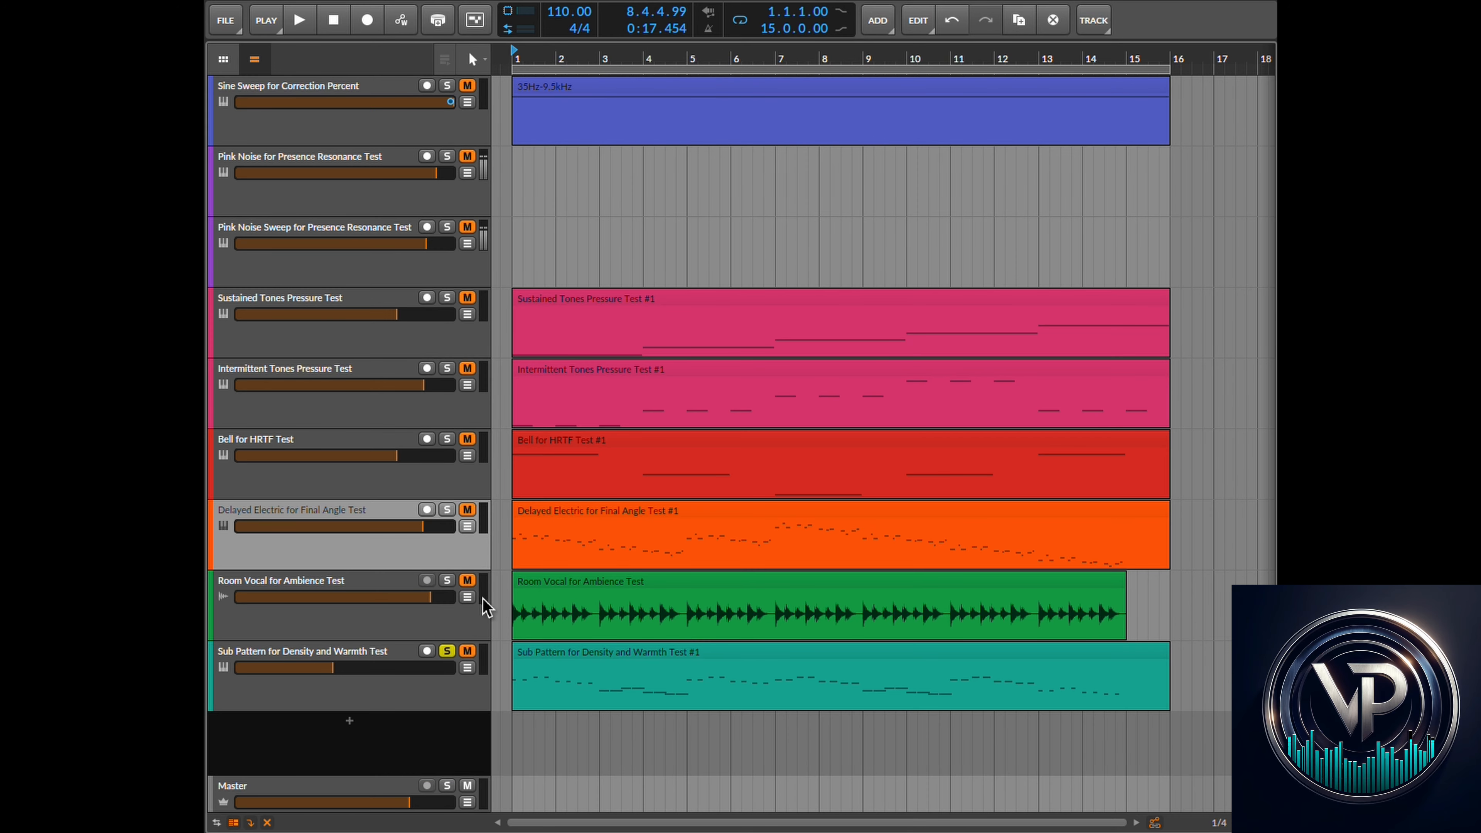
pyautogui.click(299, 21)
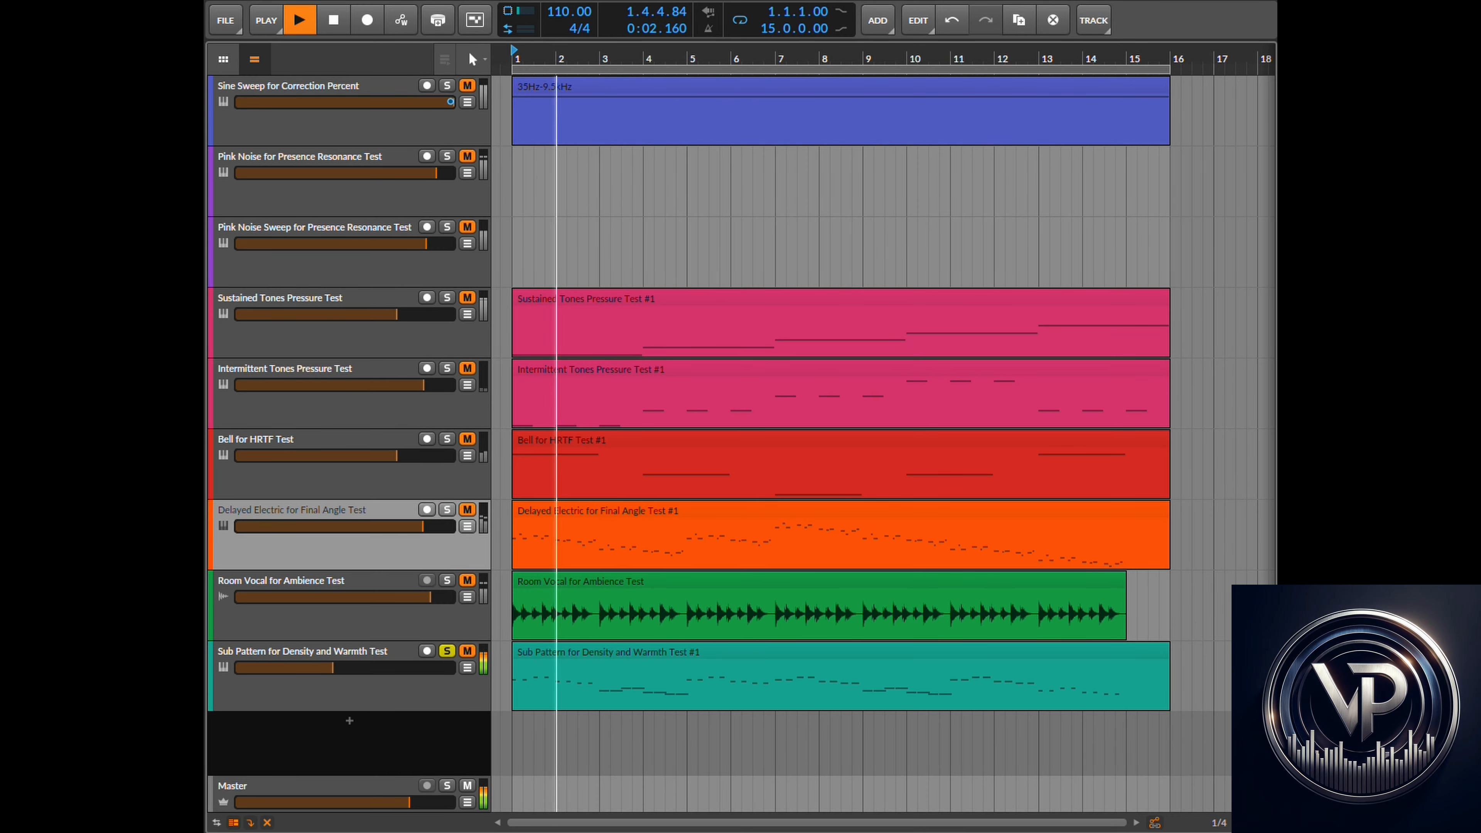
pyautogui.press('super+Tab')
# - Enable Warmth and set it to 30, raising the Output level to -6.6 dB
pyautogui.click(485, 724)
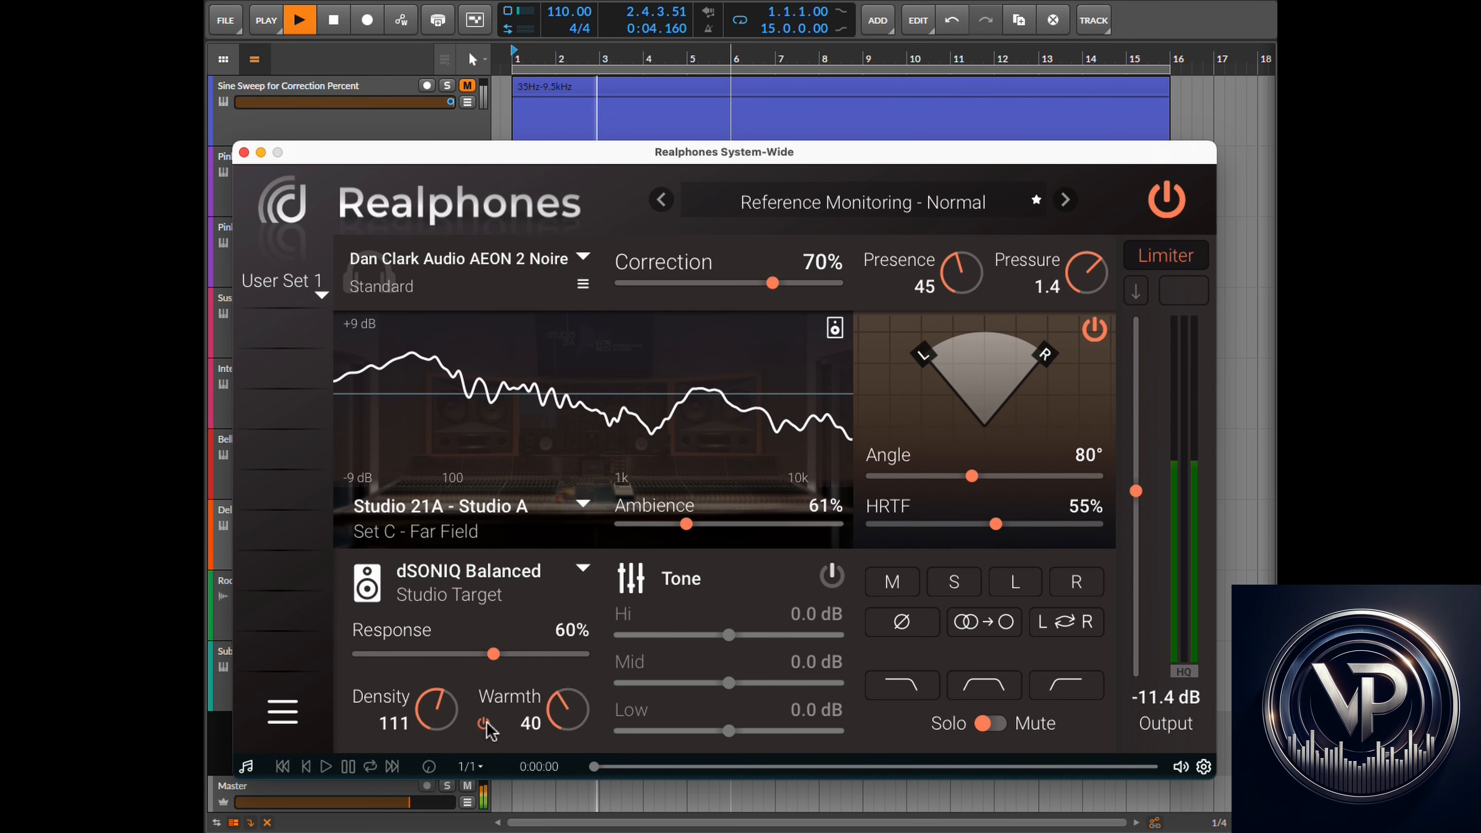
pyautogui.moveTo(565, 709); pyautogui.dragTo(621, 639)
pyautogui.moveTo(1136, 493); pyautogui.dragTo(1142, 450)
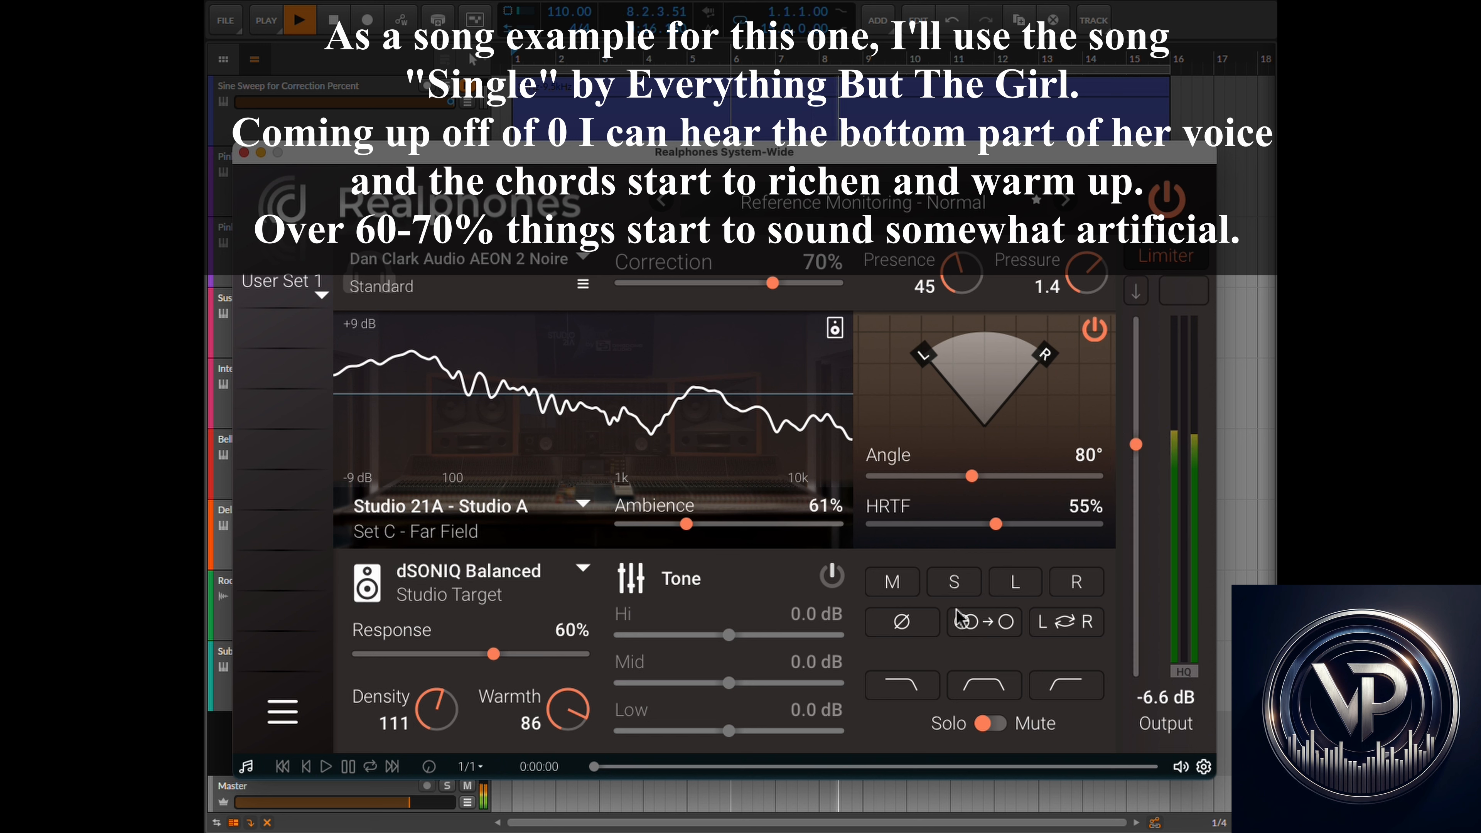
pyautogui.moveTo(559, 711)
pyautogui.mouseDown()
pyautogui.moveTo(563, 831)
pyautogui.moveTo(565, 560)
pyautogui.moveTo(561, 749)
pyautogui.moveTo(562, 706)
pyautogui.moveTo(561, 724)
pyautogui.mouseUp()
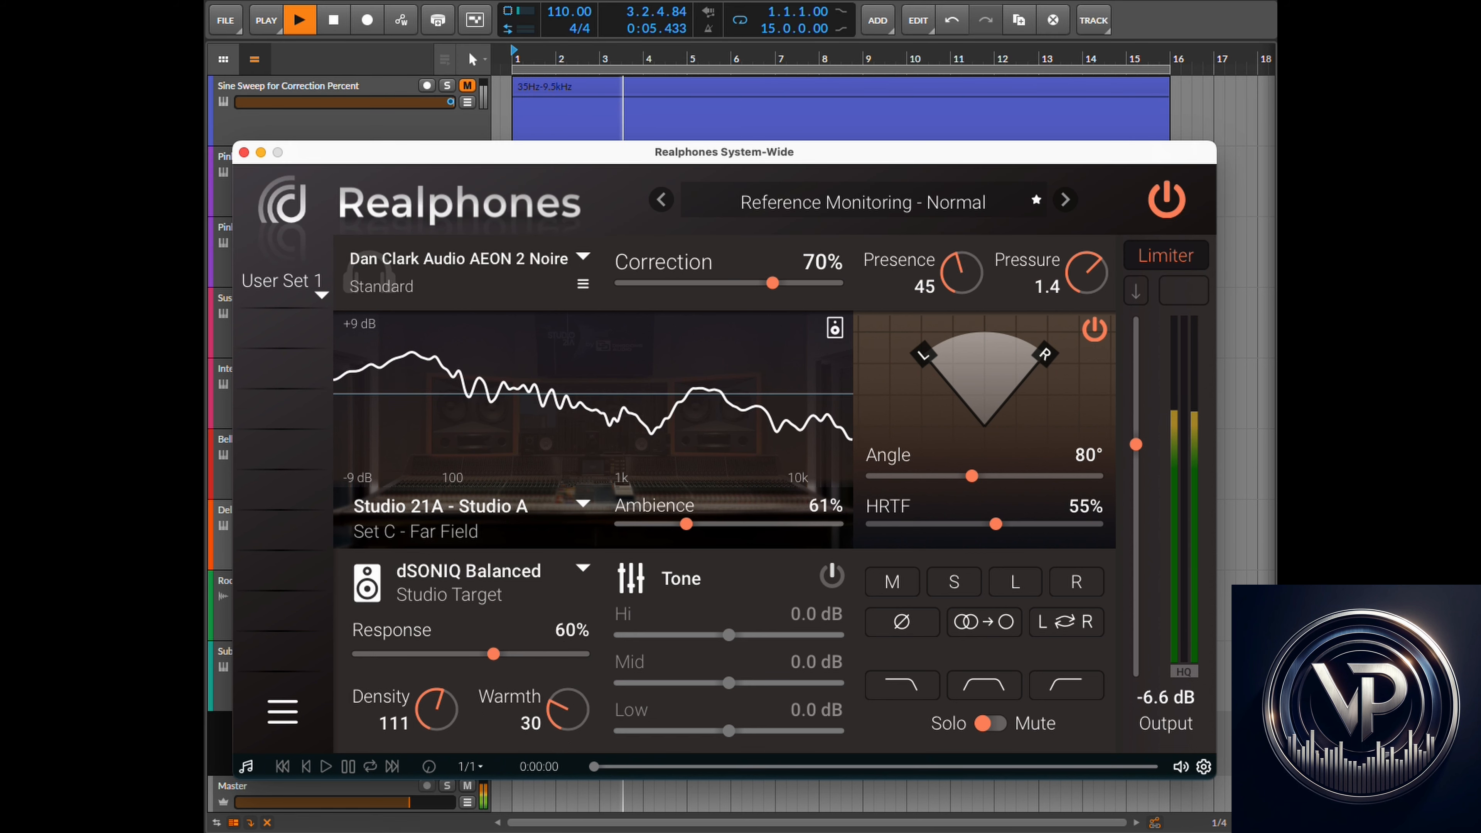
# - Stop DAW playback and lower the plugin's Output level to -15.0 dB
pyautogui.click(514, 1)
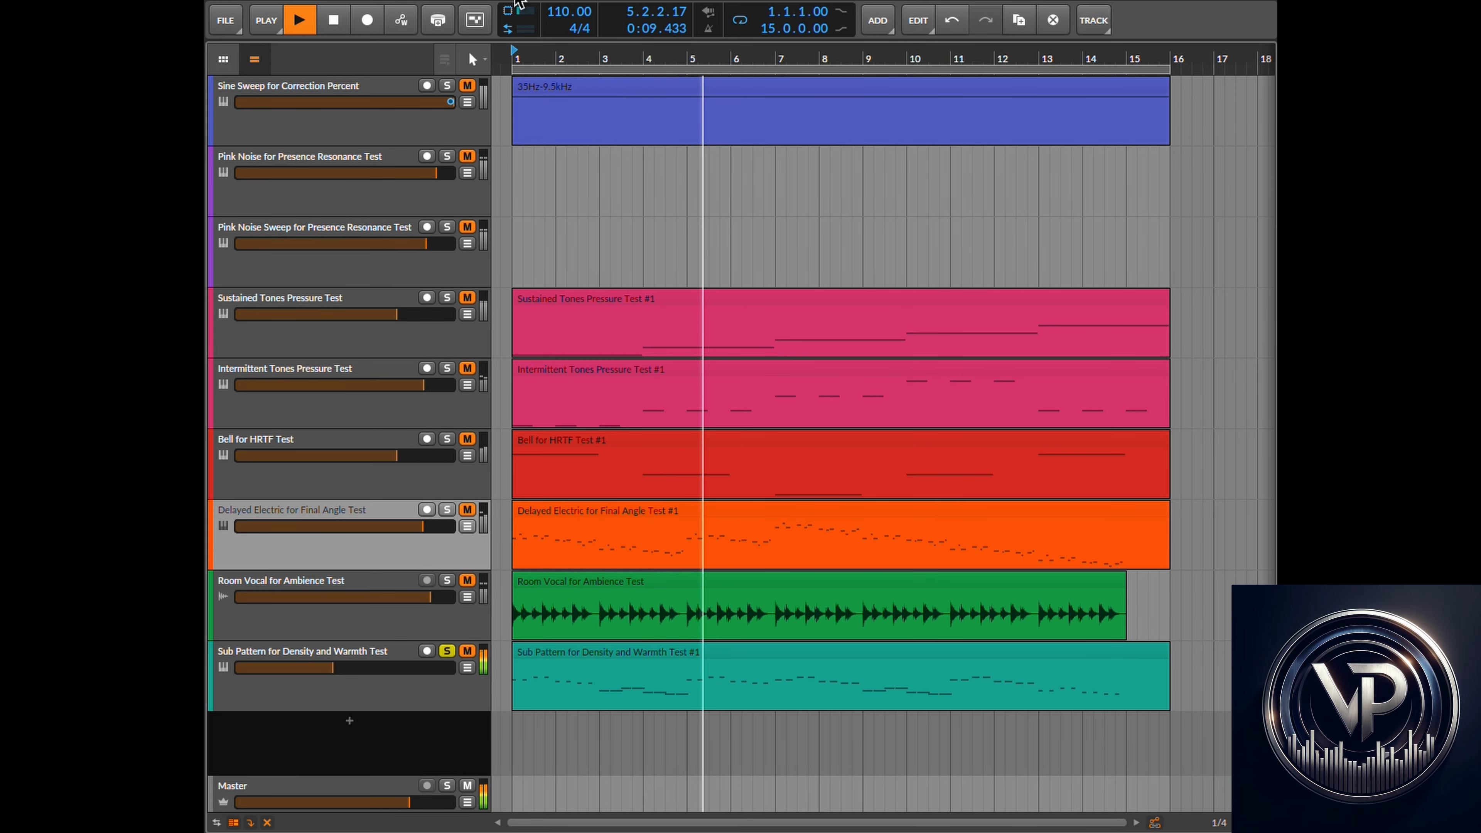
pyautogui.click(337, 26)
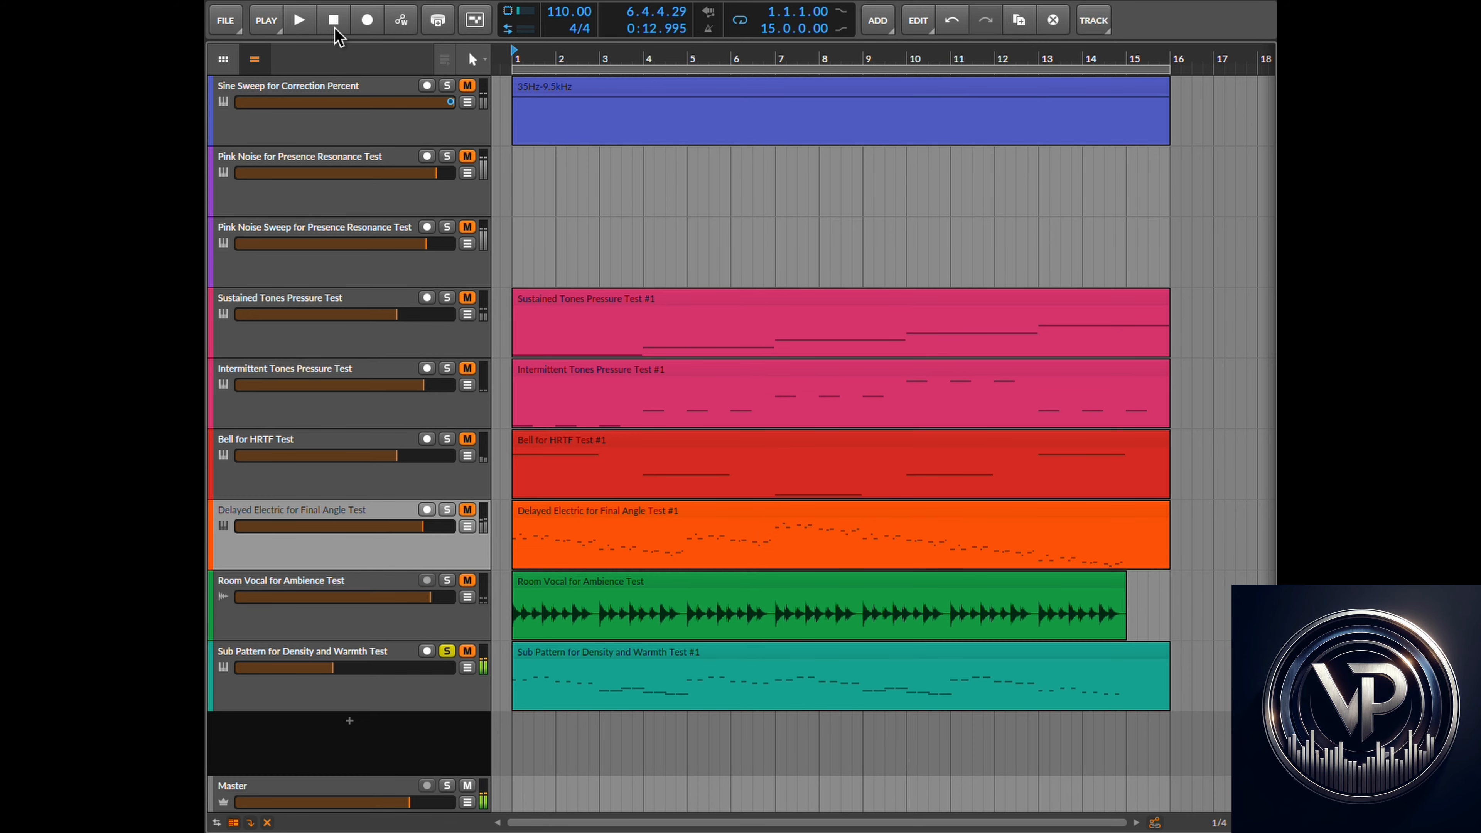
pyautogui.press('super+Tab')
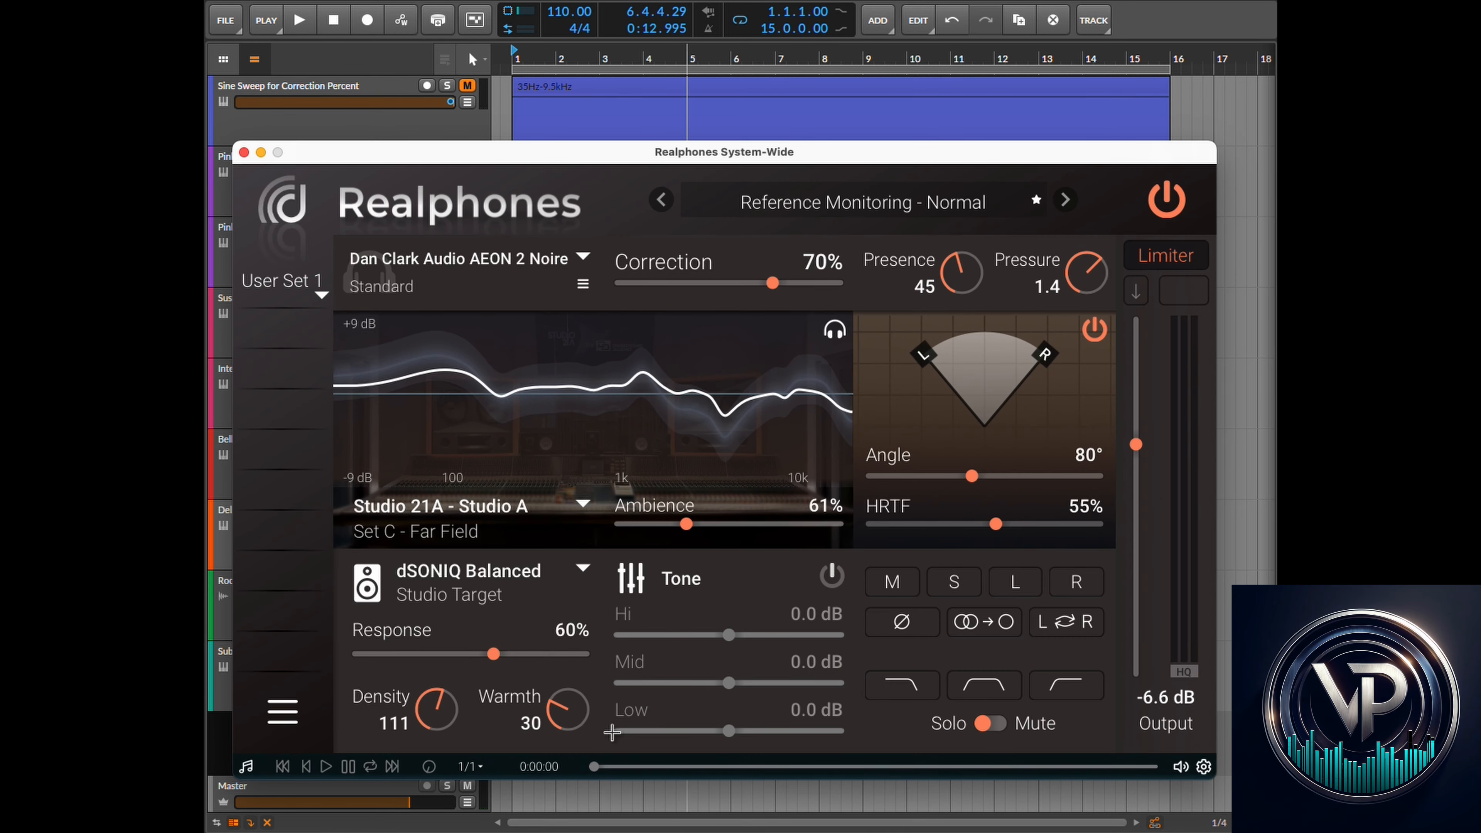
pyautogui.moveTo(566, 717)
pyautogui.mouseDown()
pyautogui.moveTo(570, 626)
pyautogui.moveTo(564, 712)
pyautogui.mouseUp()
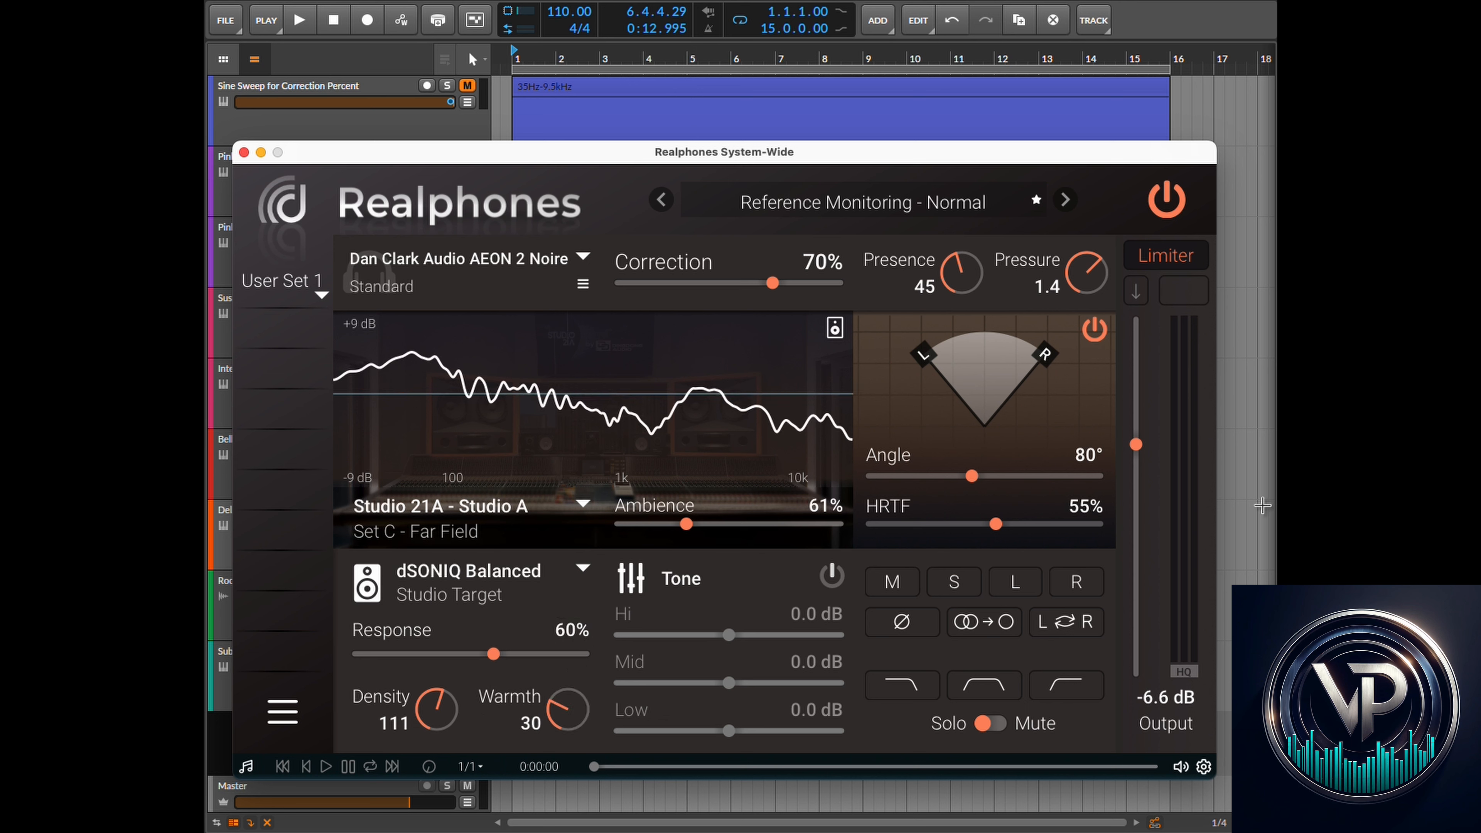
pyautogui.moveTo(1142, 447); pyautogui.dragTo(1142, 524)
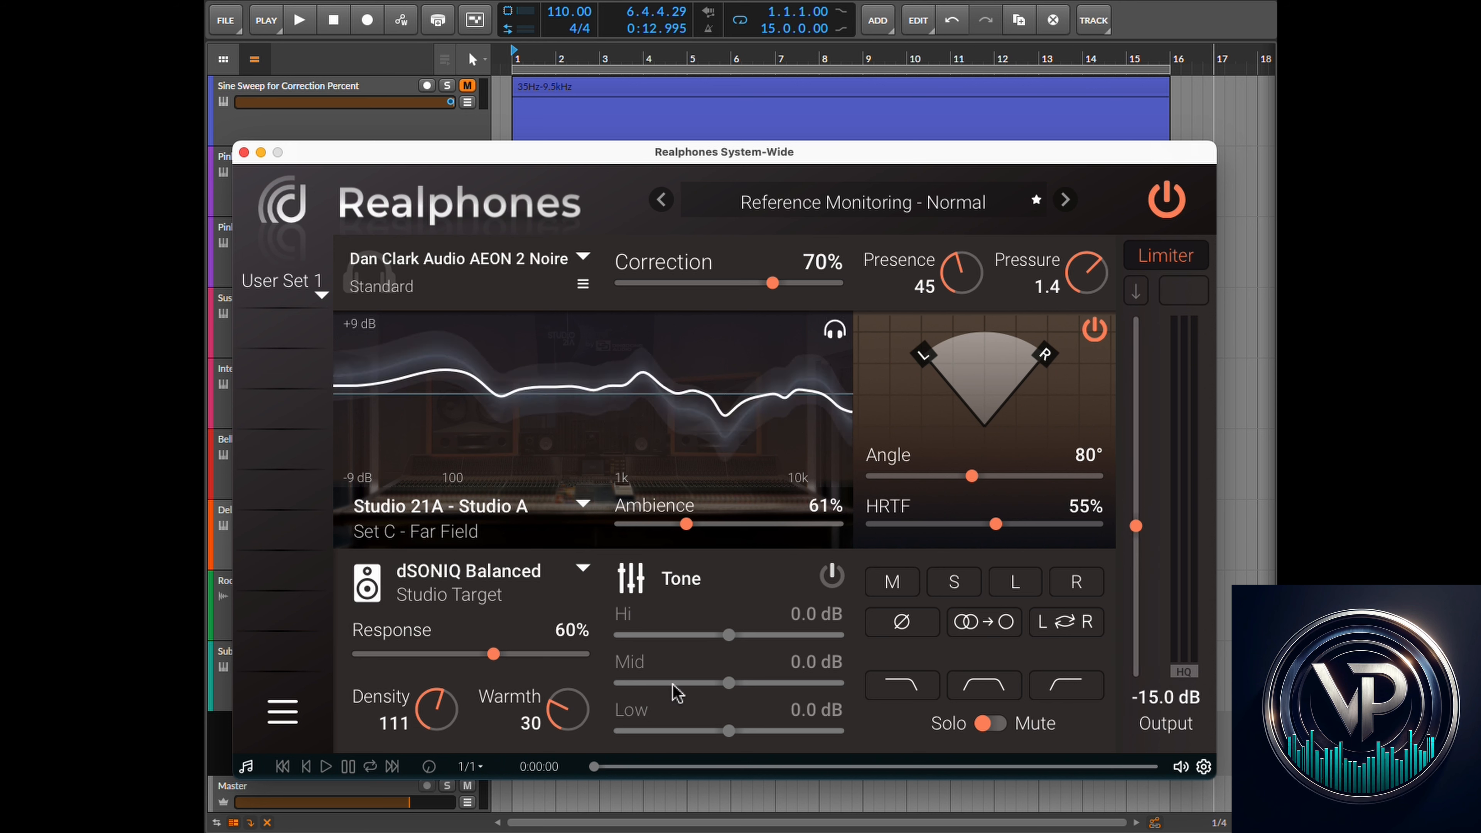
# - Enable the Tone section and set Hi to 0.3 dB and Mid to -1.6 dB
pyautogui.click(832, 578)
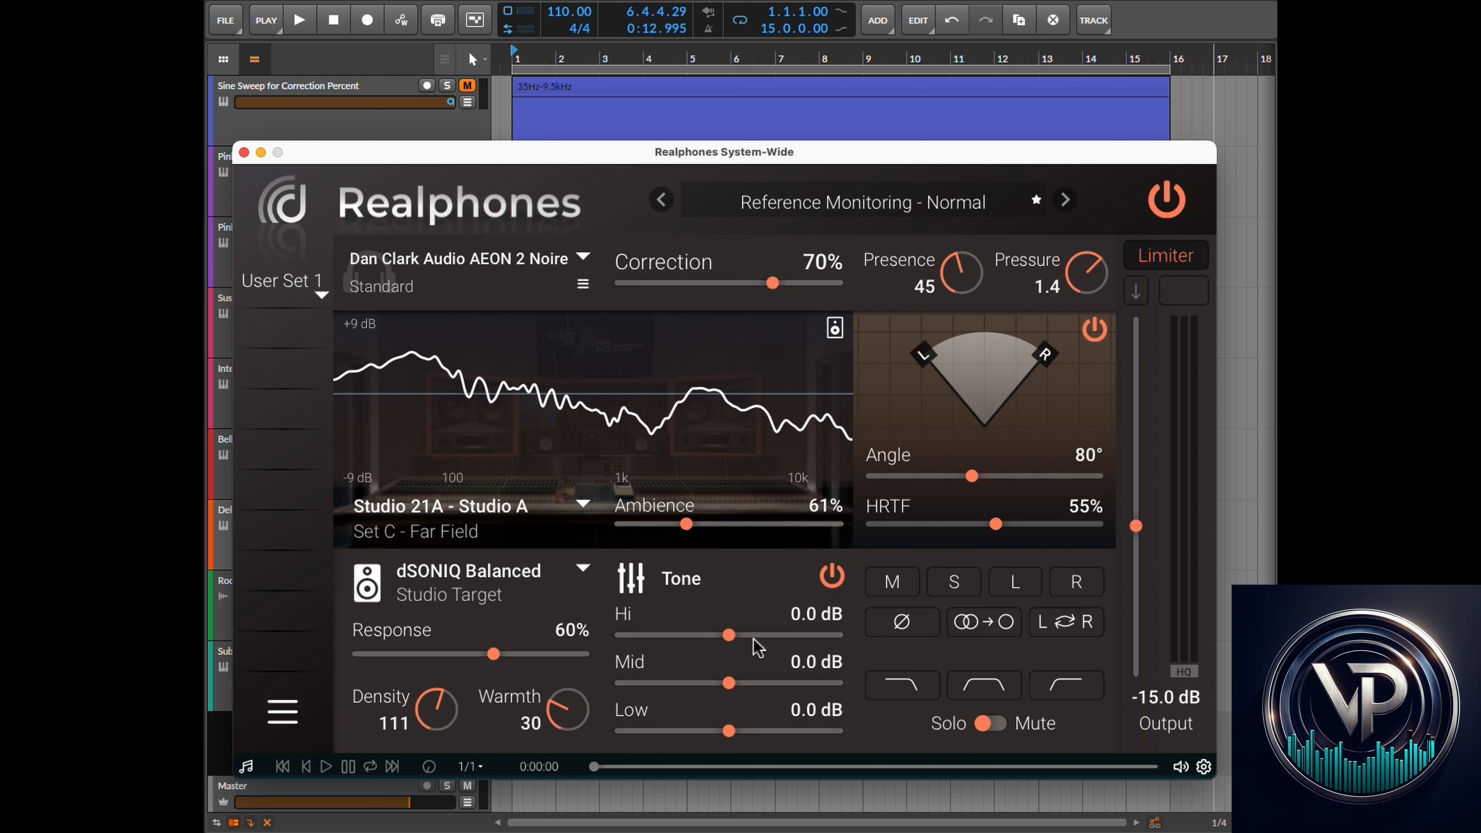
pyautogui.moveTo(732, 636); pyautogui.dragTo(699, 684)
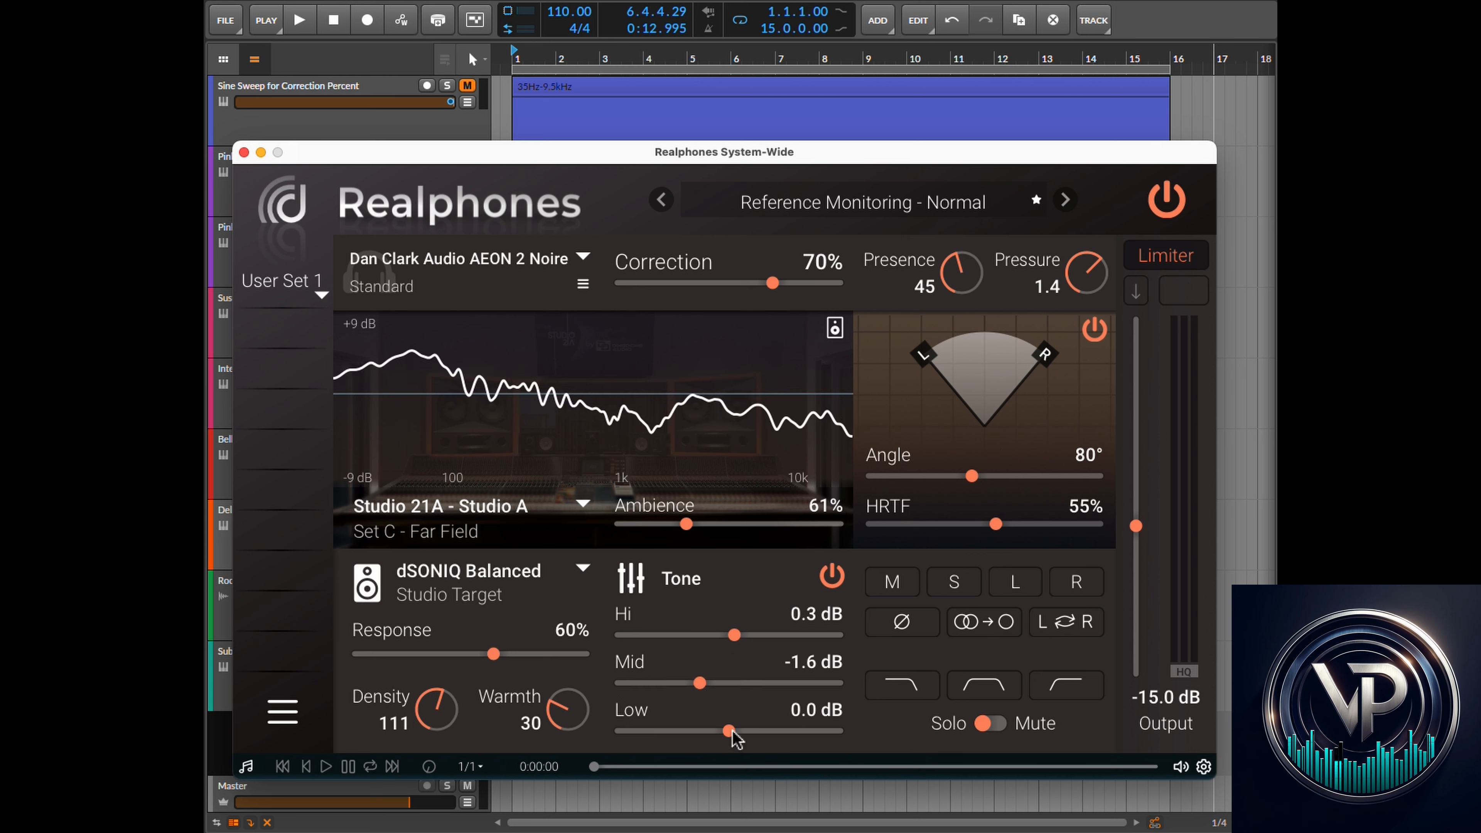
# - Set the Tone bands to Hi -0.4 dB, Mid -0.3 dB and Low -1.2 dB, then switch the Tone section off
pyautogui.moveTo(730, 731)
pyautogui.mouseDown()
pyautogui.moveTo(650, 730)
pyautogui.moveTo(752, 735)
pyautogui.mouseUp()
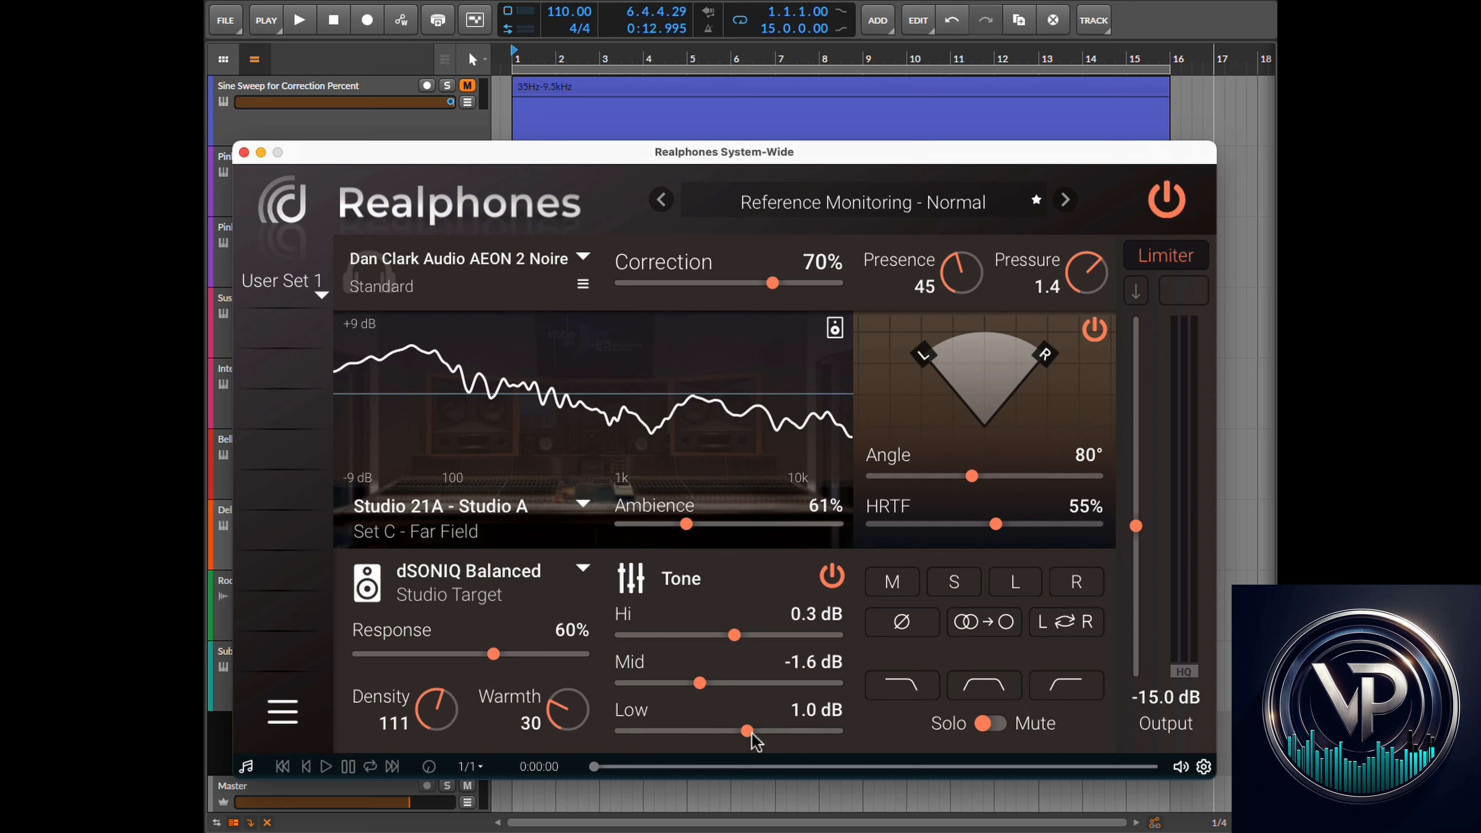
pyautogui.moveTo(700, 683); pyautogui.dragTo(707, 734)
pyautogui.moveTo(735, 634)
pyautogui.mouseDown()
pyautogui.moveTo(843, 630)
pyautogui.moveTo(729, 647)
pyautogui.mouseUp()
pyautogui.click(832, 575)
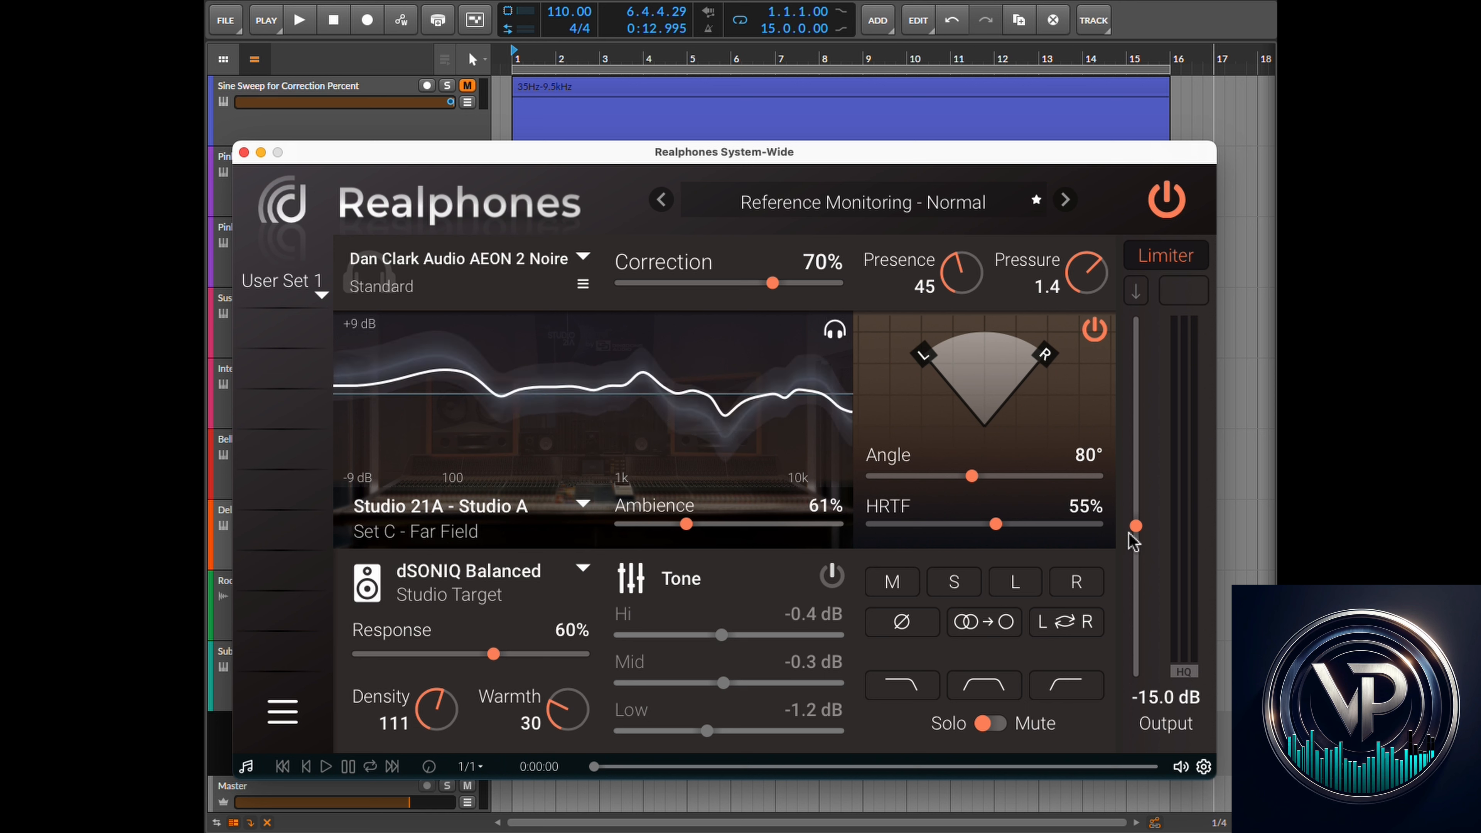
# - Raise the plugin's Output level to -12.1 dB
pyautogui.moveTo(1131, 536)
pyautogui.mouseDown()
pyautogui.moveTo(1137, 435)
pyautogui.moveTo(1140, 599)
pyautogui.moveTo(1138, 512)
pyautogui.mouseUp()
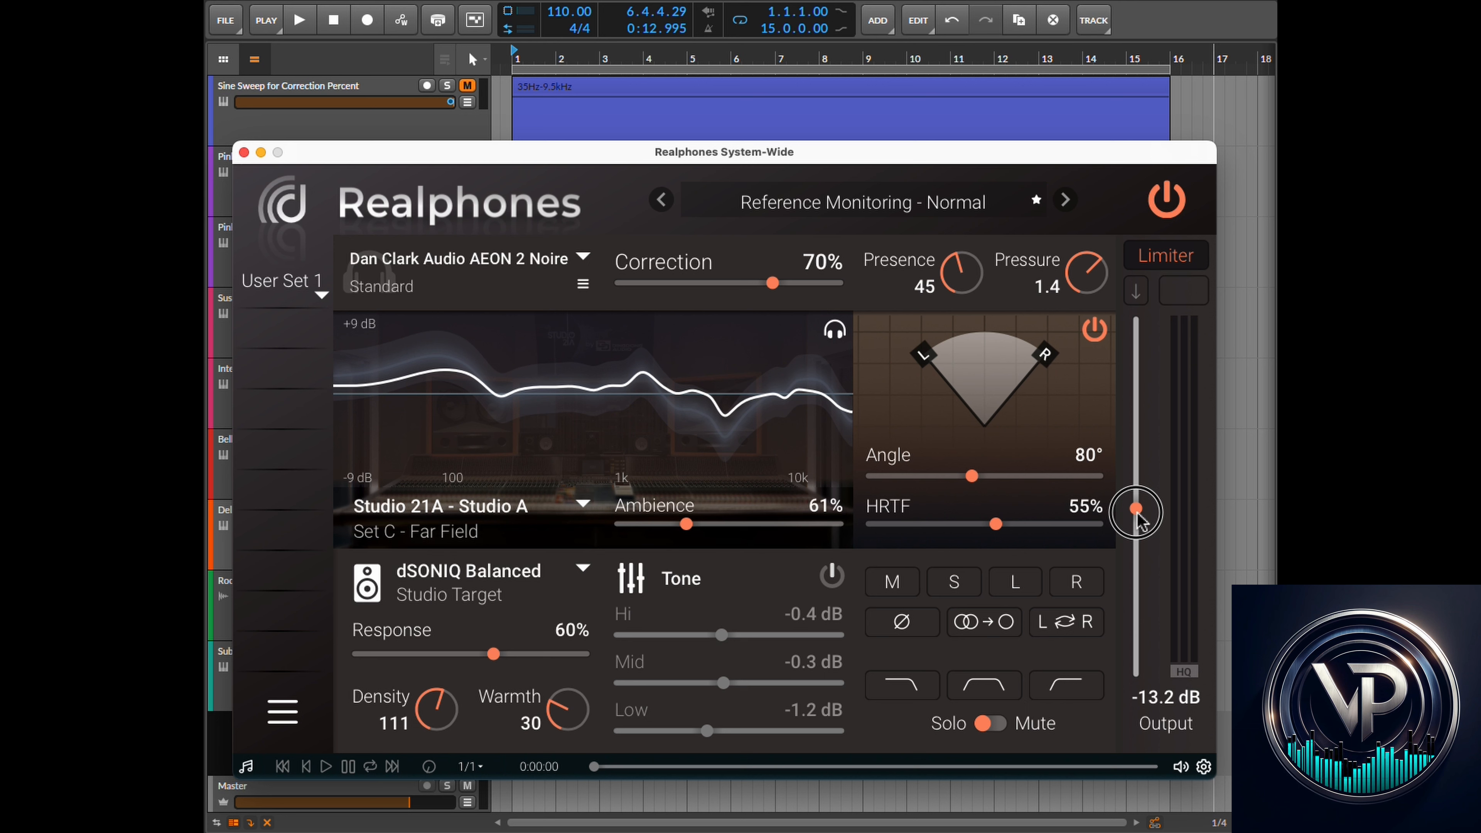
pyautogui.moveTo(1141, 521); pyautogui.dragTo(1144, 518)
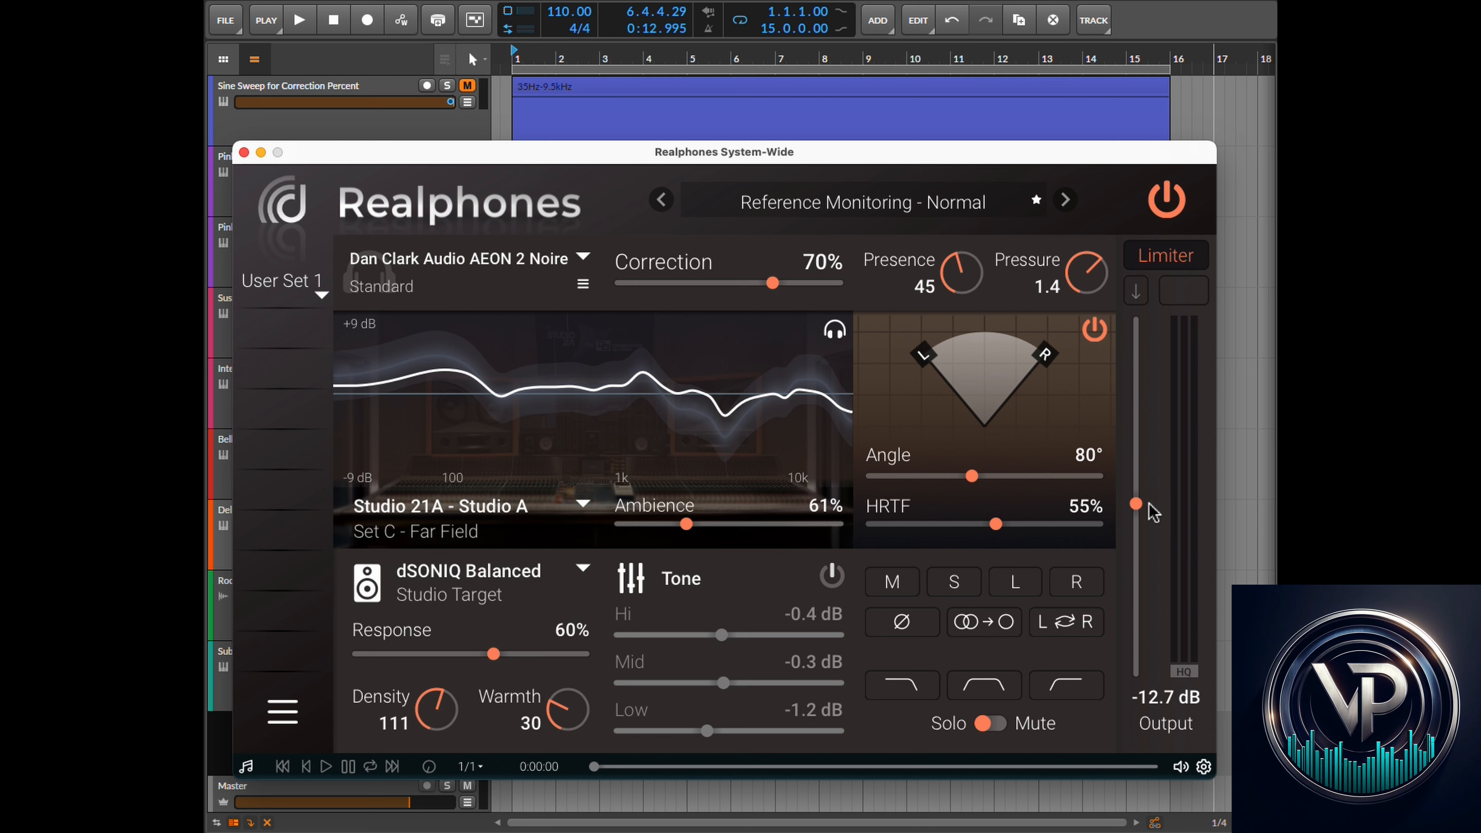
pyautogui.moveTo(1137, 504); pyautogui.dragTo(1139, 498)
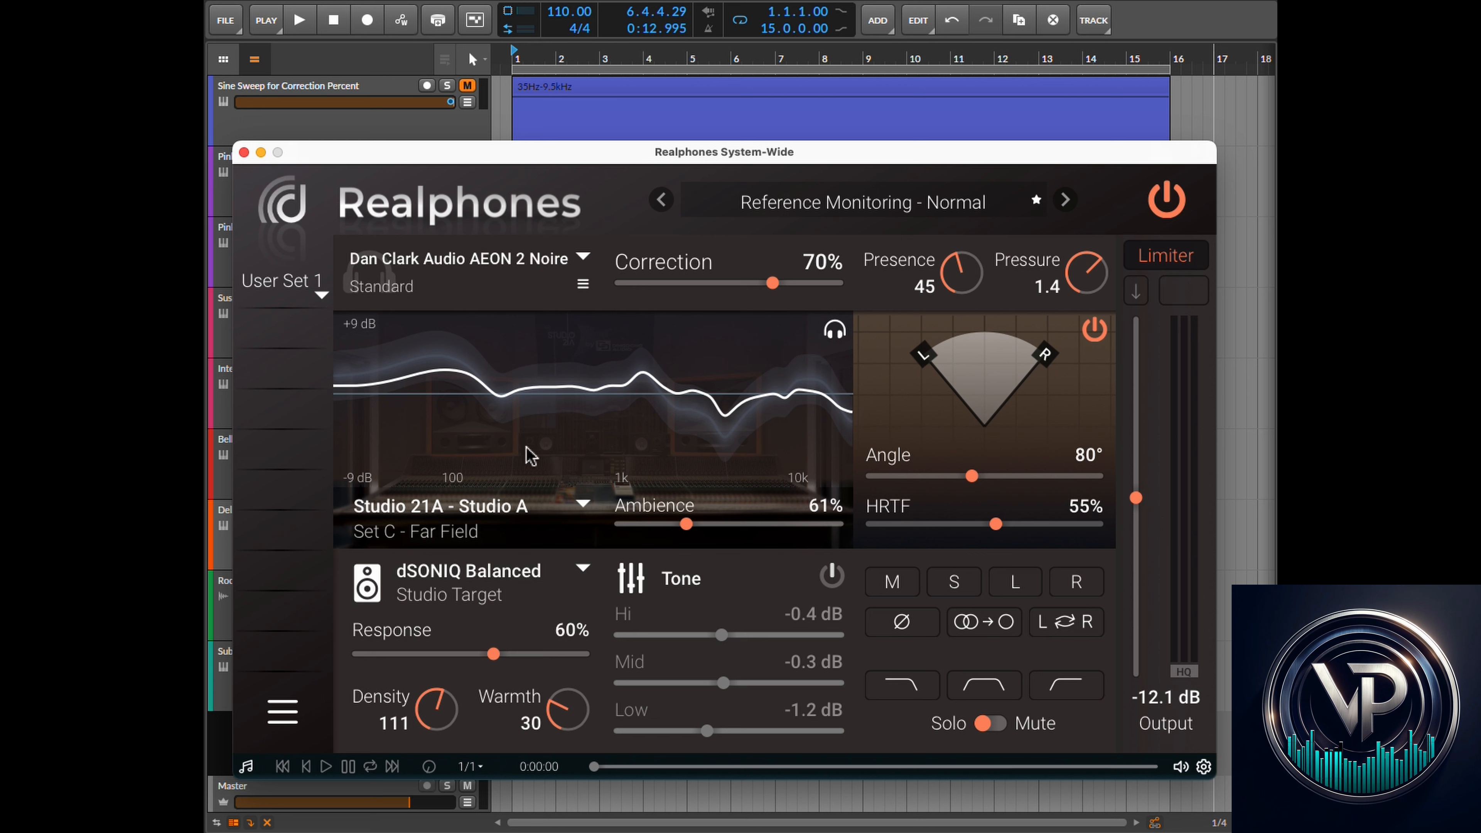
# - Take a snapshot of the current settings into slot A, and open and close the factory preset list
pyautogui.rightClick(267, 342)
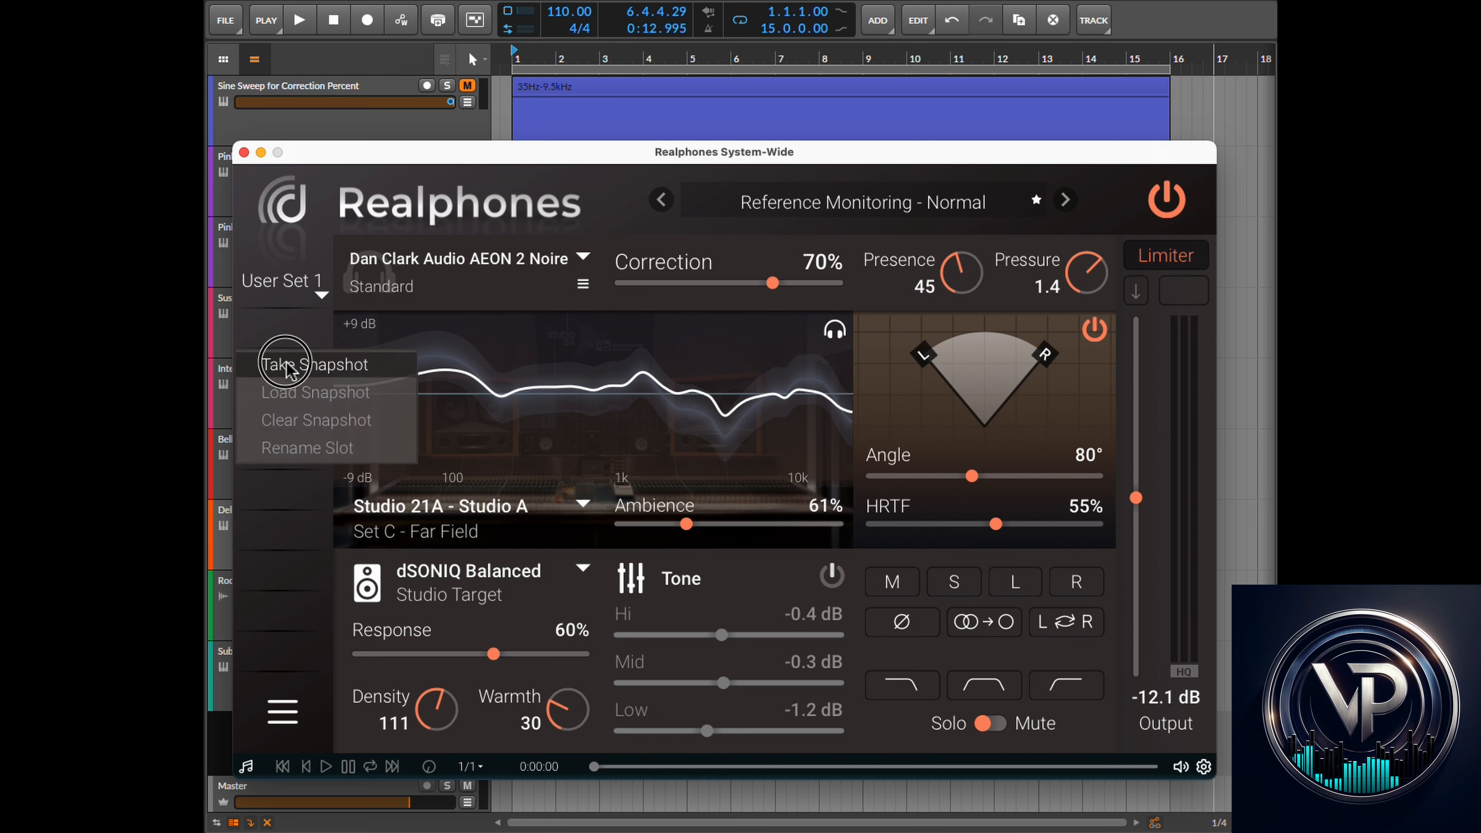
pyautogui.click(294, 362)
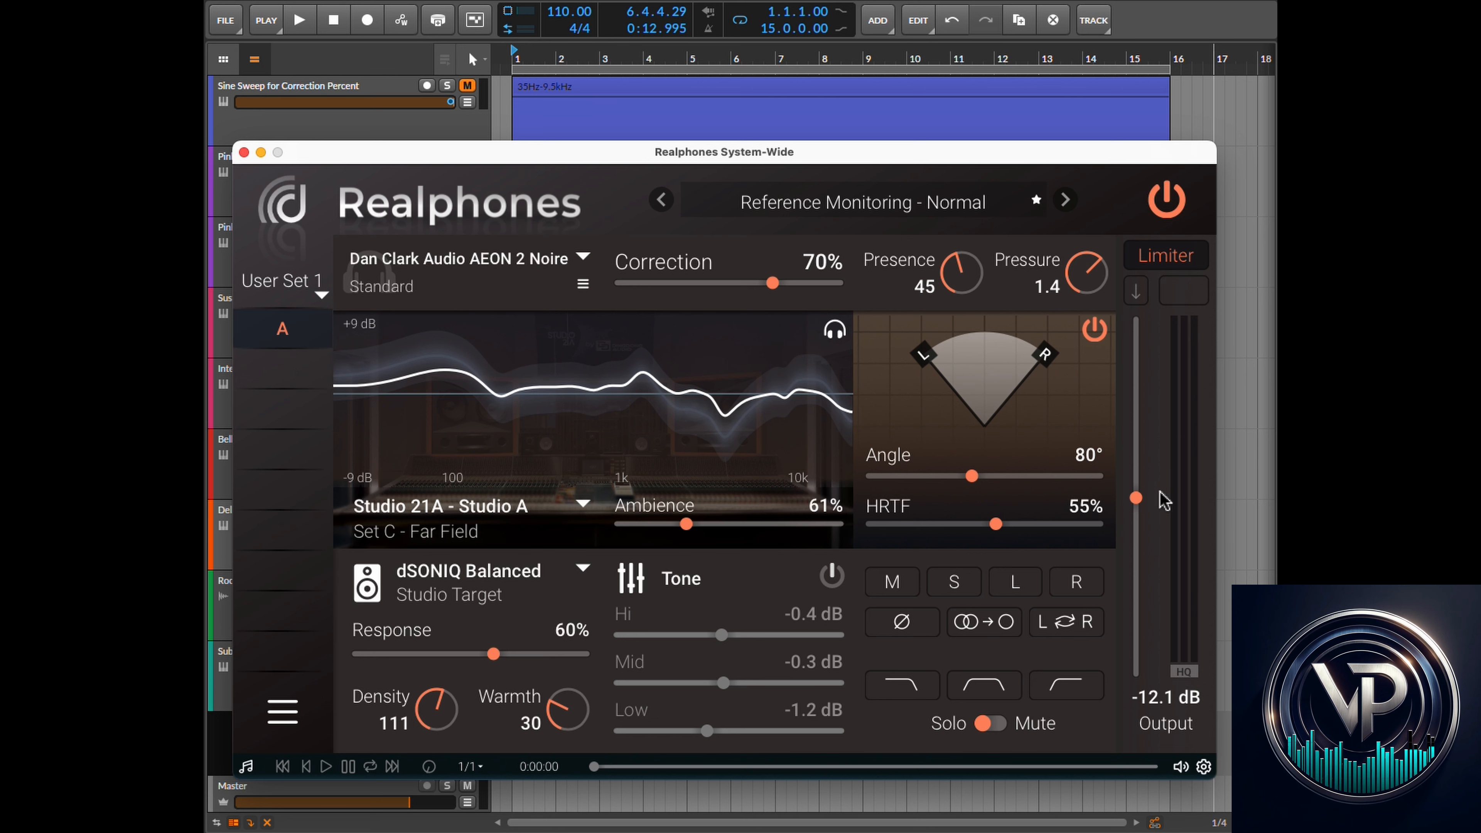
pyautogui.click(862, 213)
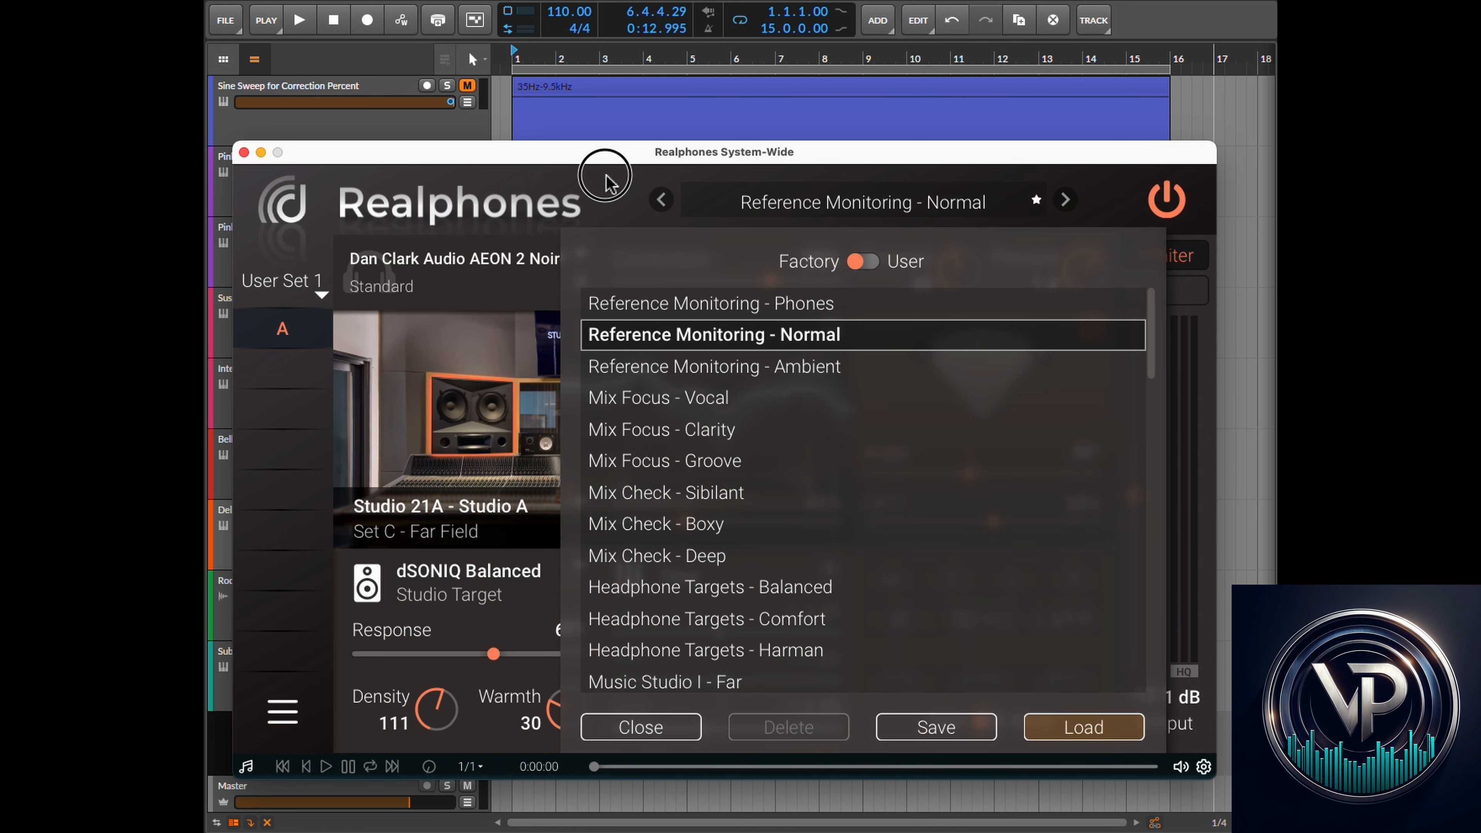
pyautogui.click(662, 736)
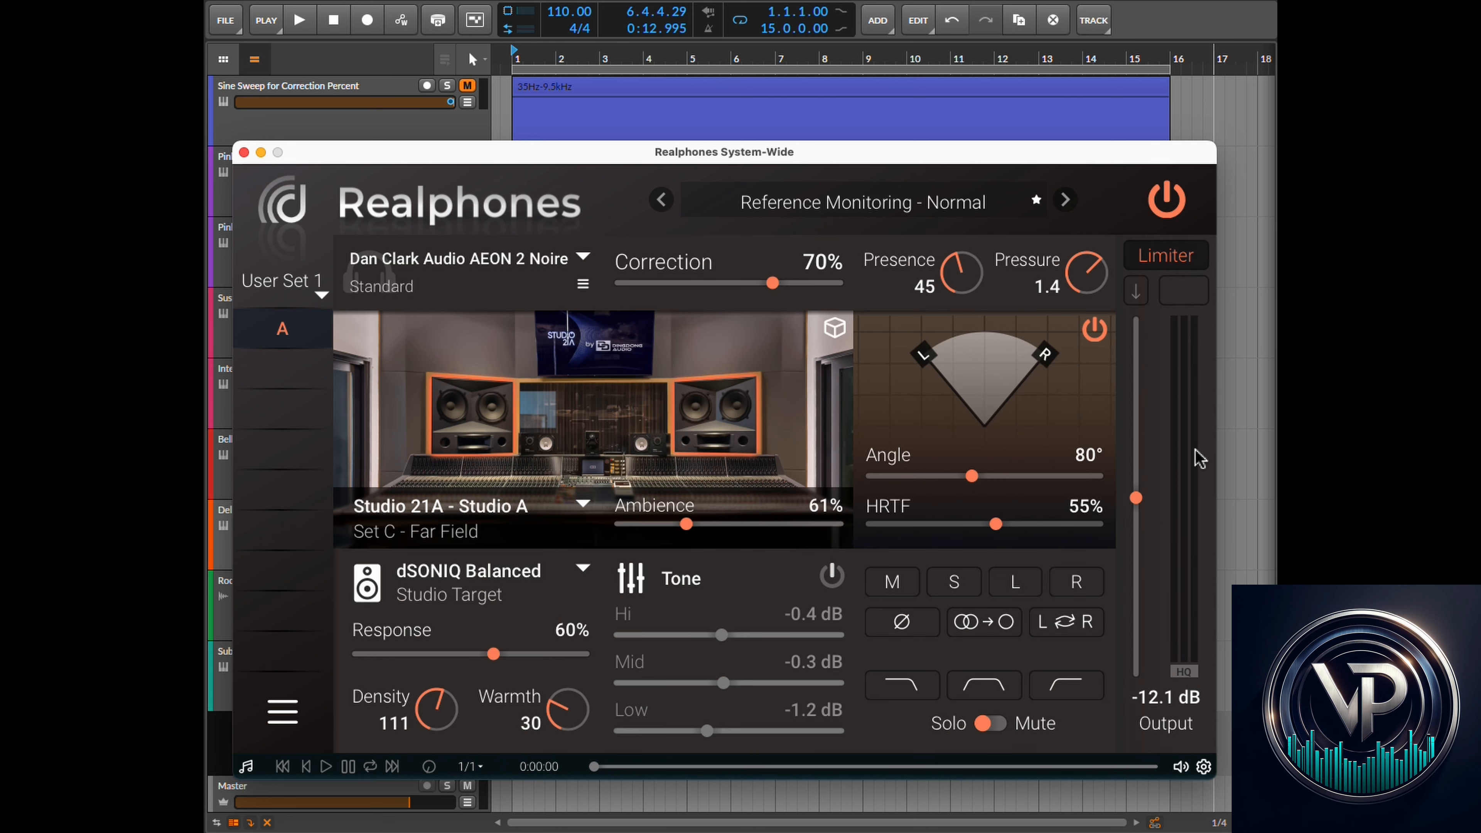
# - Toggle the Limiter off and back on, and lower the Output level to -16.6 dB
pyautogui.click(1182, 254)
pyautogui.click(1180, 256)
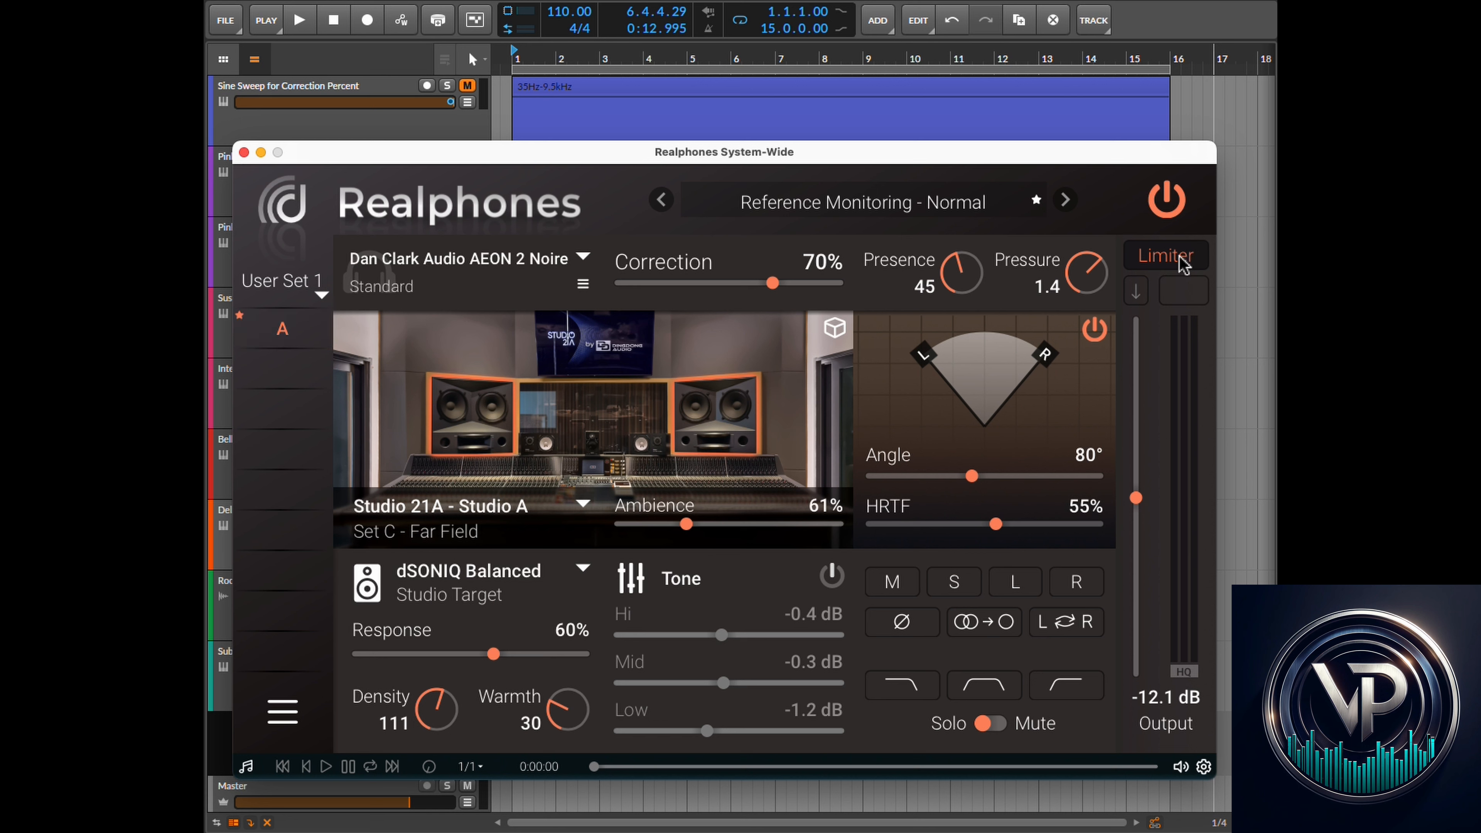
pyautogui.click(1179, 257)
pyautogui.click(1179, 257)
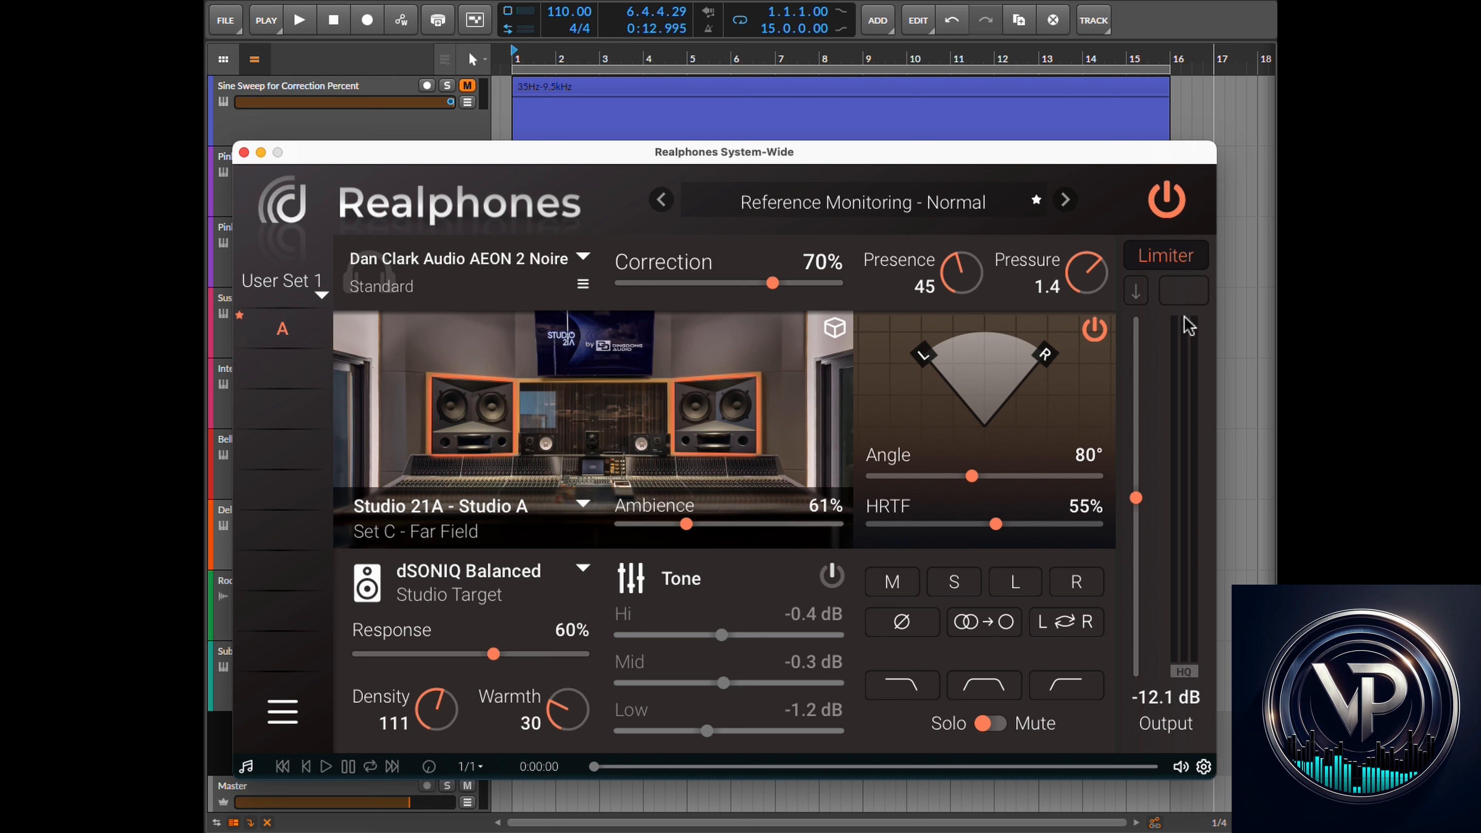
pyautogui.moveTo(1135, 498); pyautogui.dragTo(1136, 541)
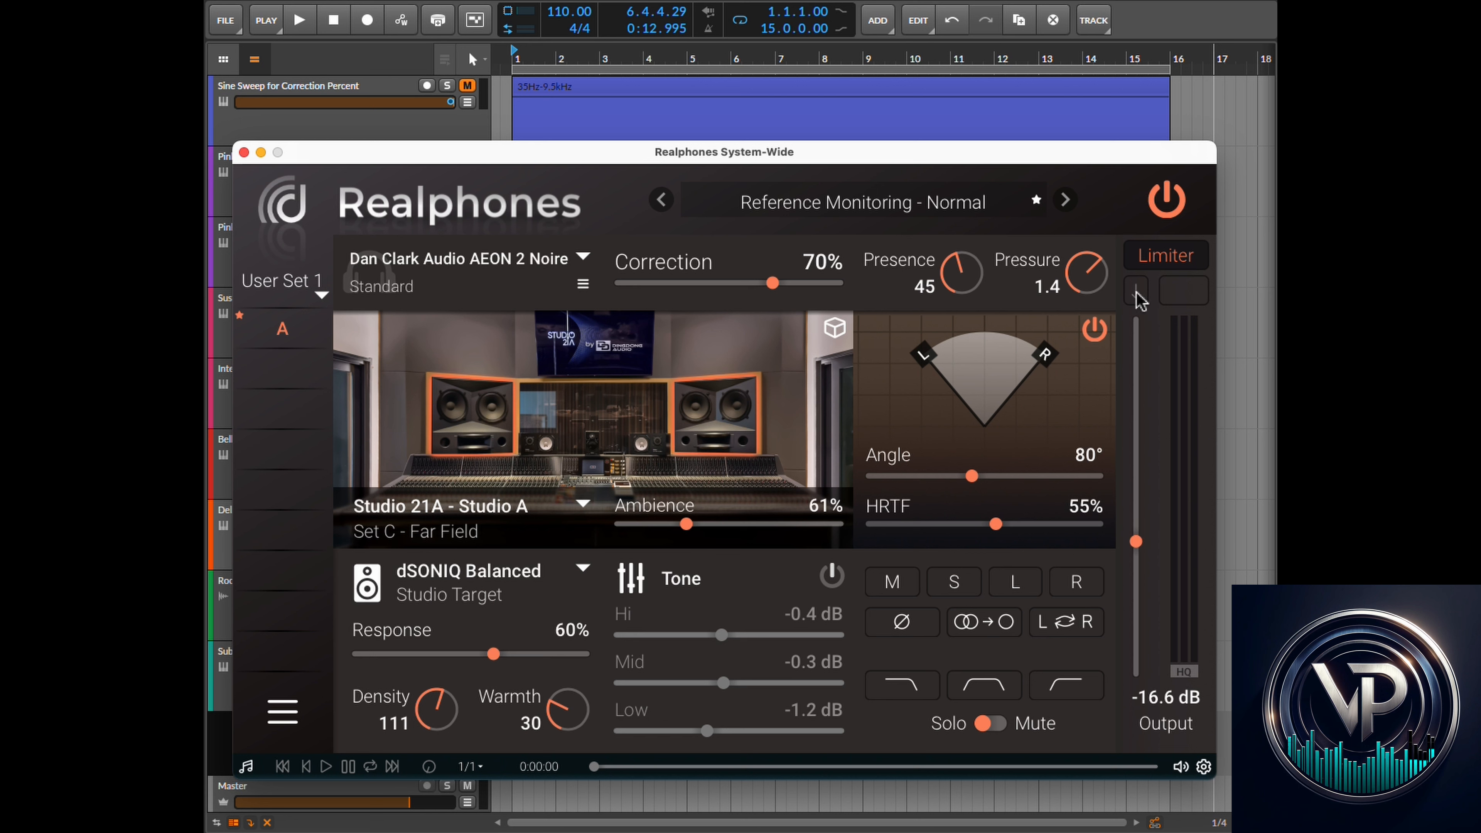